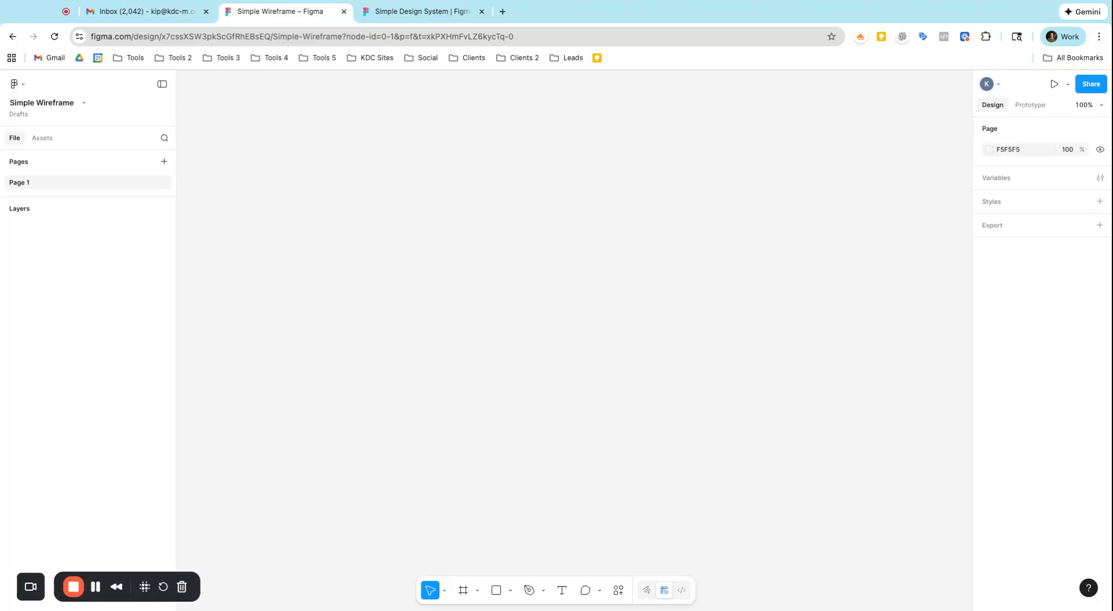
# - Check the Simple Design System community page and add that UI kit as a library to the Simple Wireframe file
pyautogui.click(422, 17)
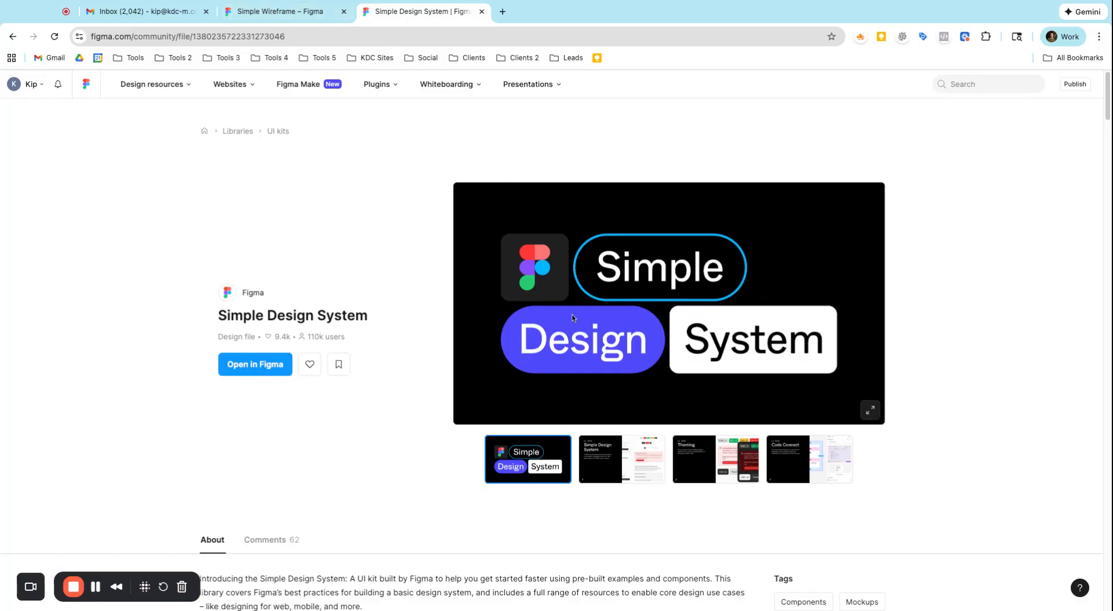
pyautogui.click(271, 15)
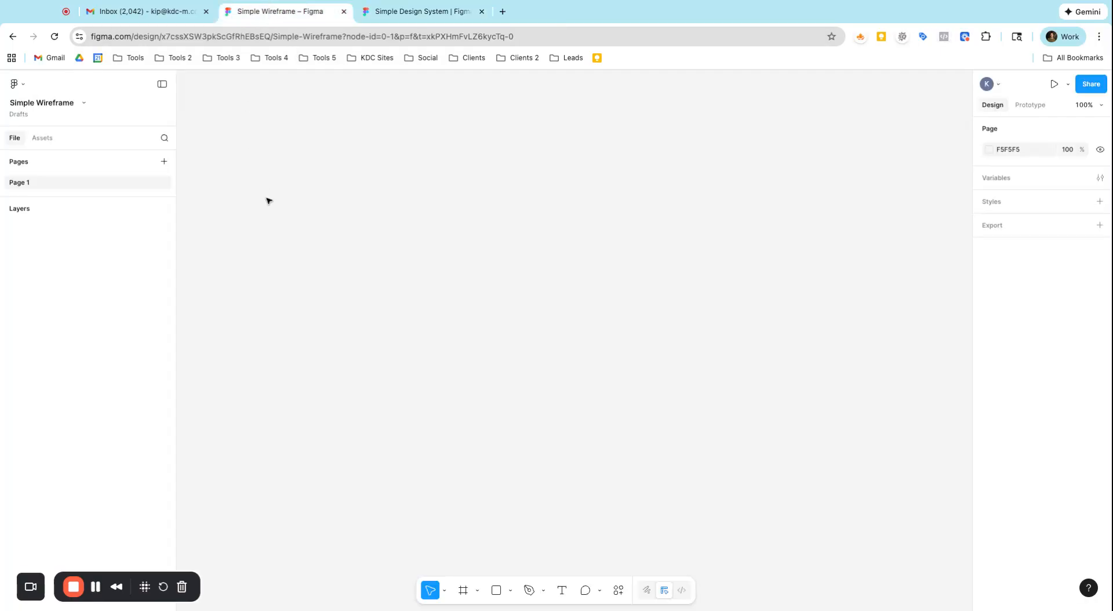
pyautogui.click(42, 138)
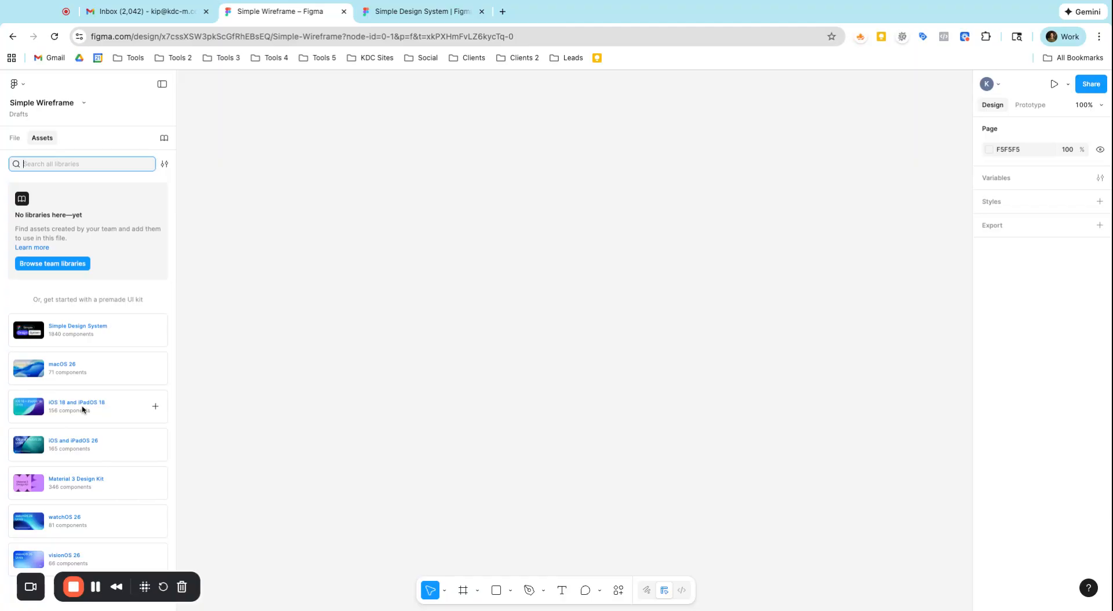
pyautogui.click(156, 331)
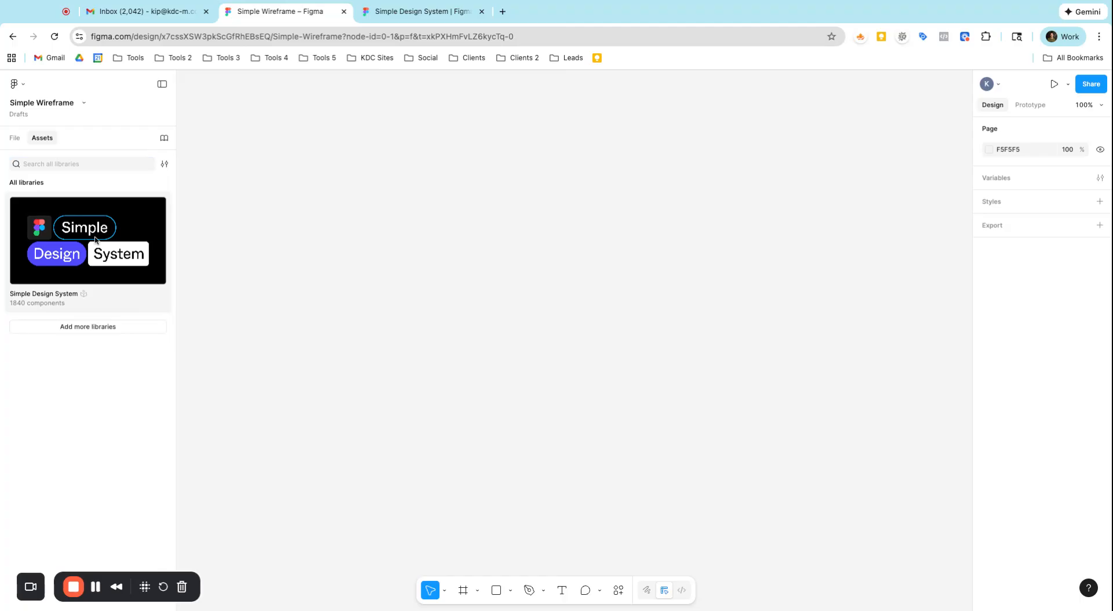
# - Look through the Simple Design System library's component categories and open its Examples category
pyautogui.click(103, 253)
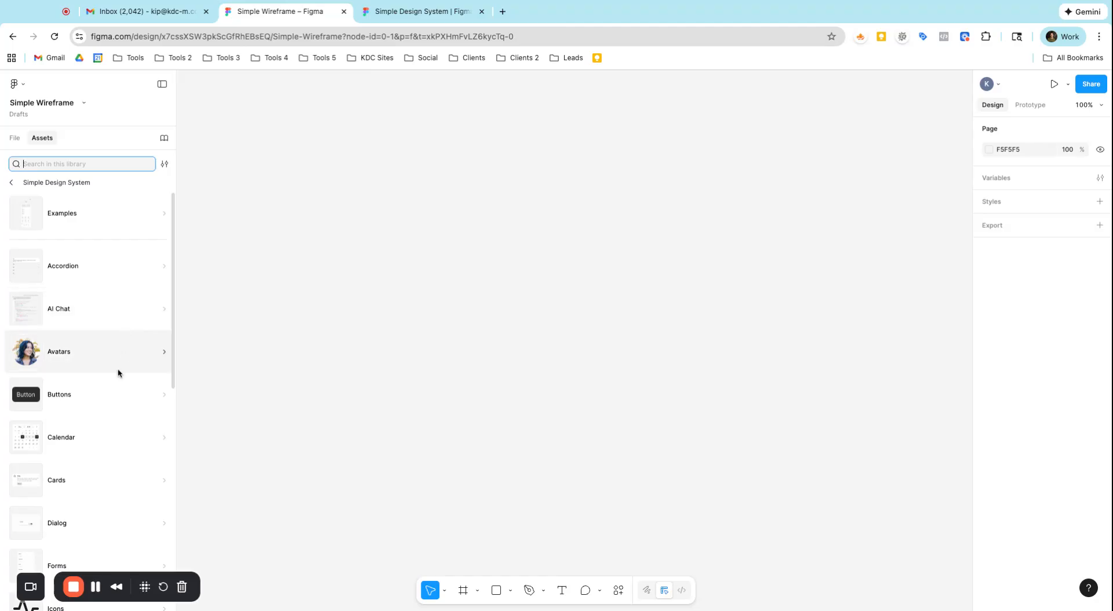
pyautogui.scroll(-3, 118, 373)
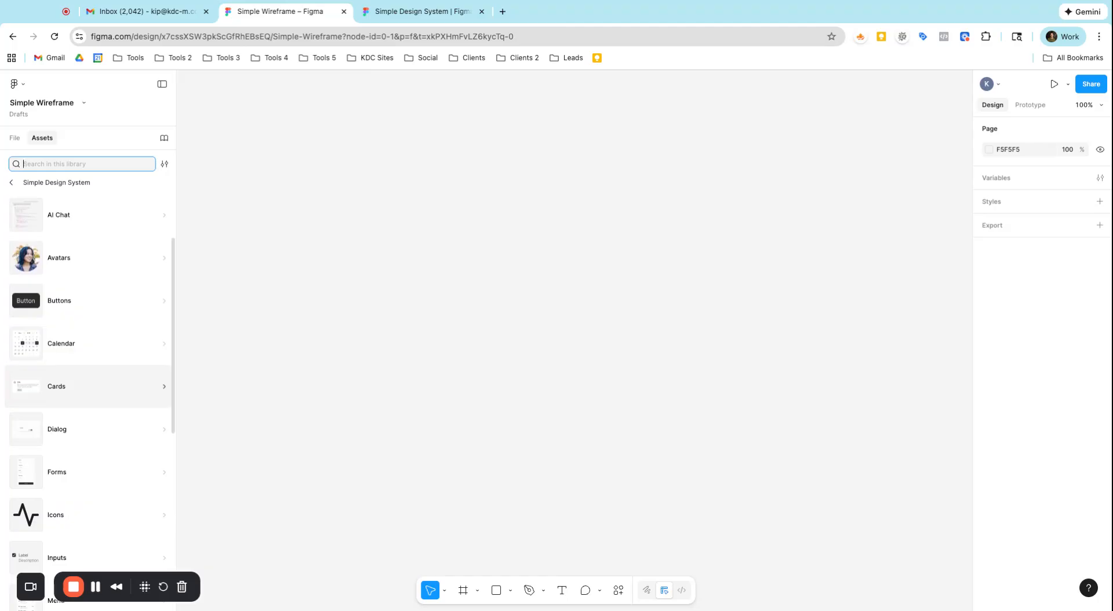
pyautogui.scroll(-9, 120, 445)
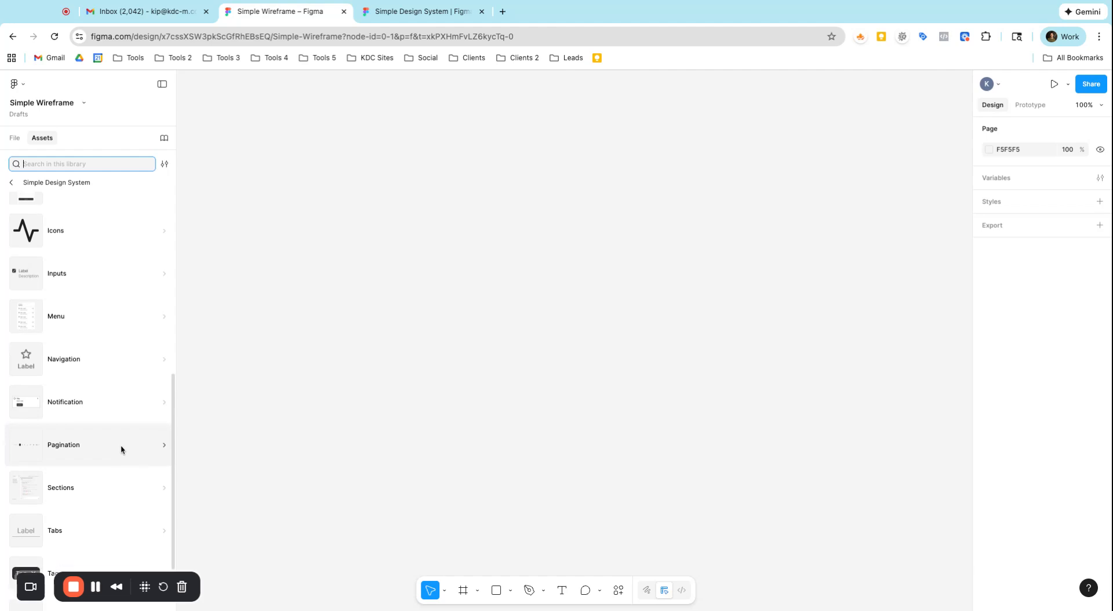
pyautogui.scroll(-1, 121, 446)
pyautogui.scroll(13, 120, 445)
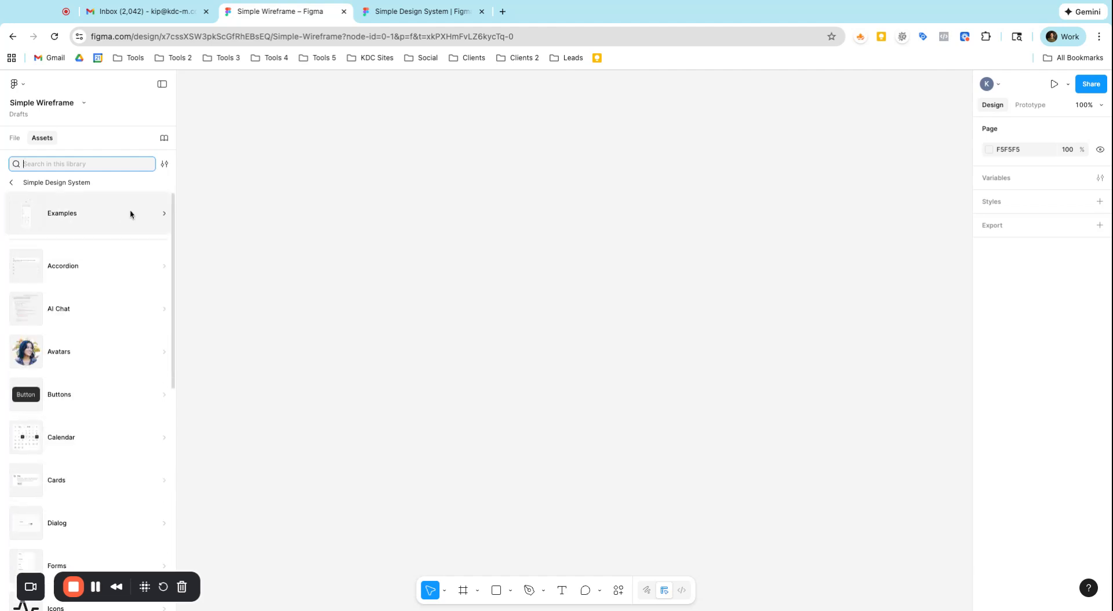
pyautogui.click(131, 214)
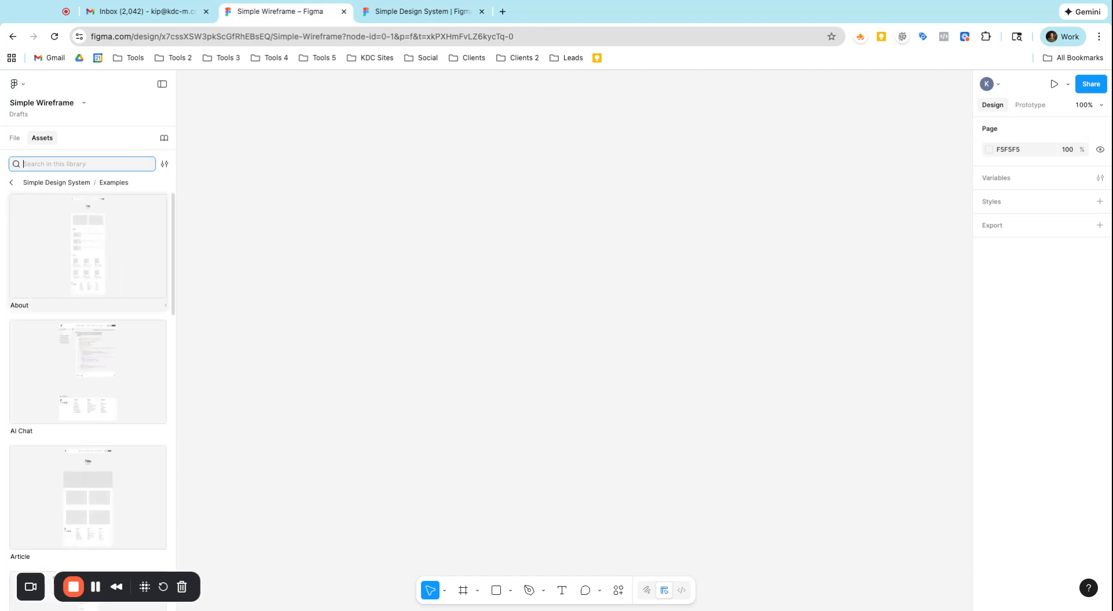
# - Insert an instance of the Home Page example on the canvas with the platform set to Desktop
pyautogui.scroll(-5, 127, 352)
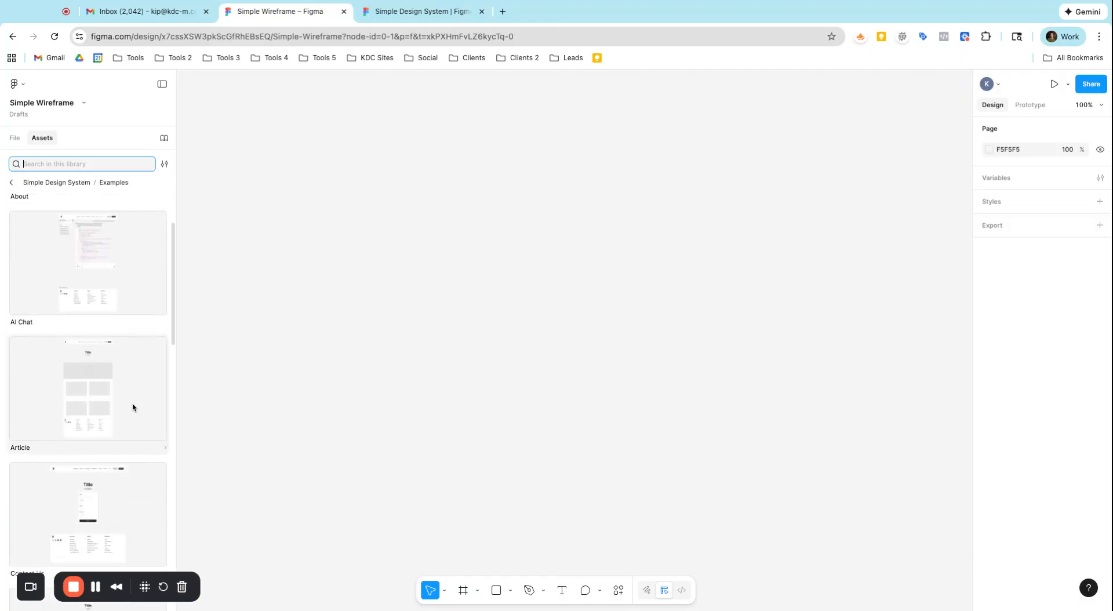
pyautogui.scroll(-8, 133, 406)
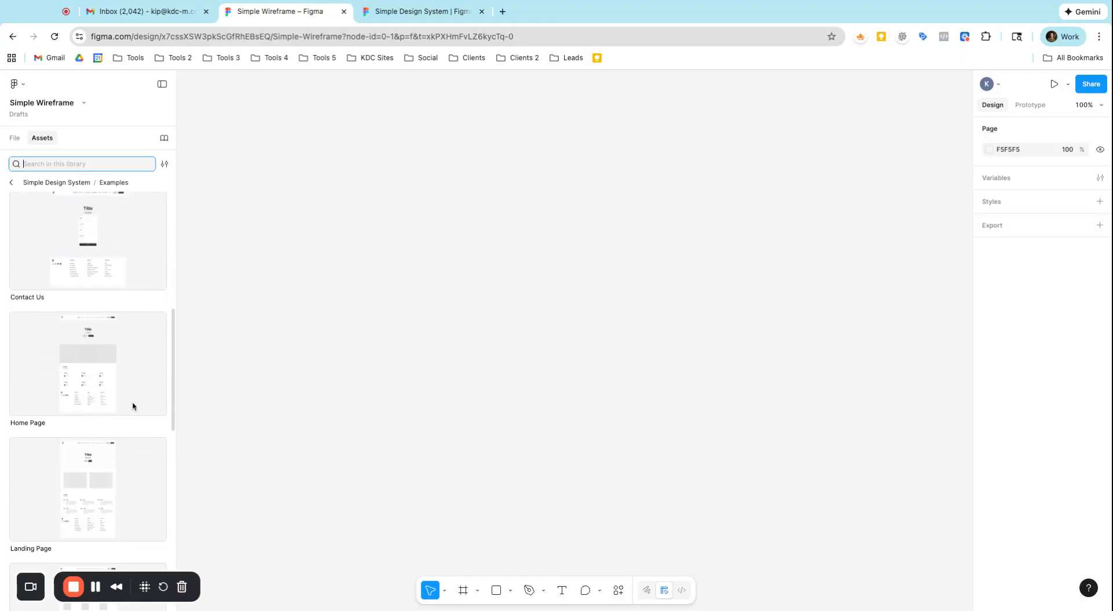
pyautogui.click(121, 317)
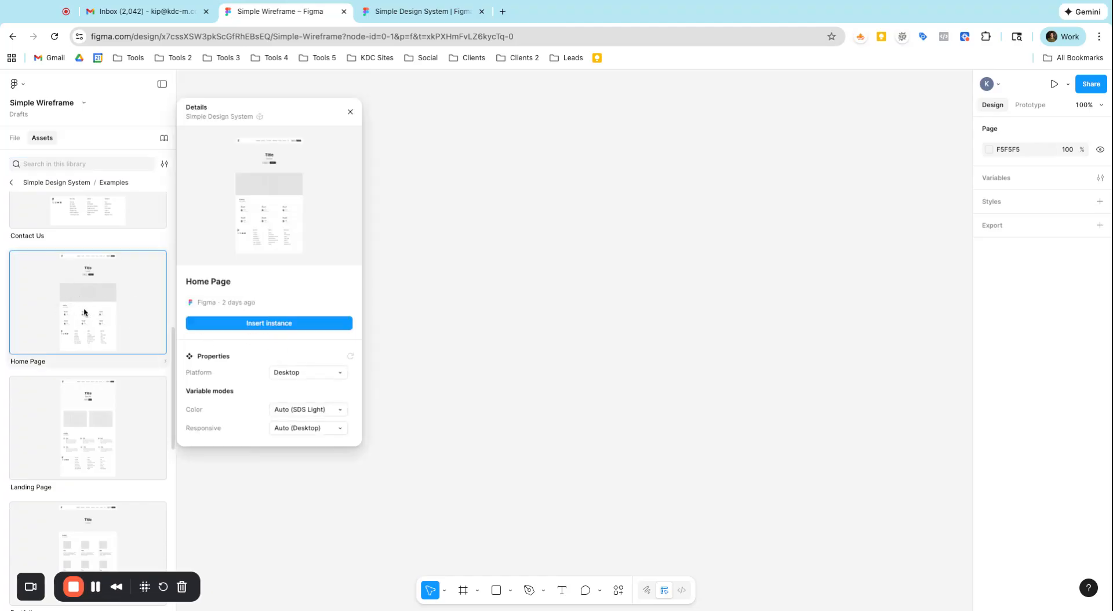
pyautogui.click(302, 375)
pyautogui.click(304, 377)
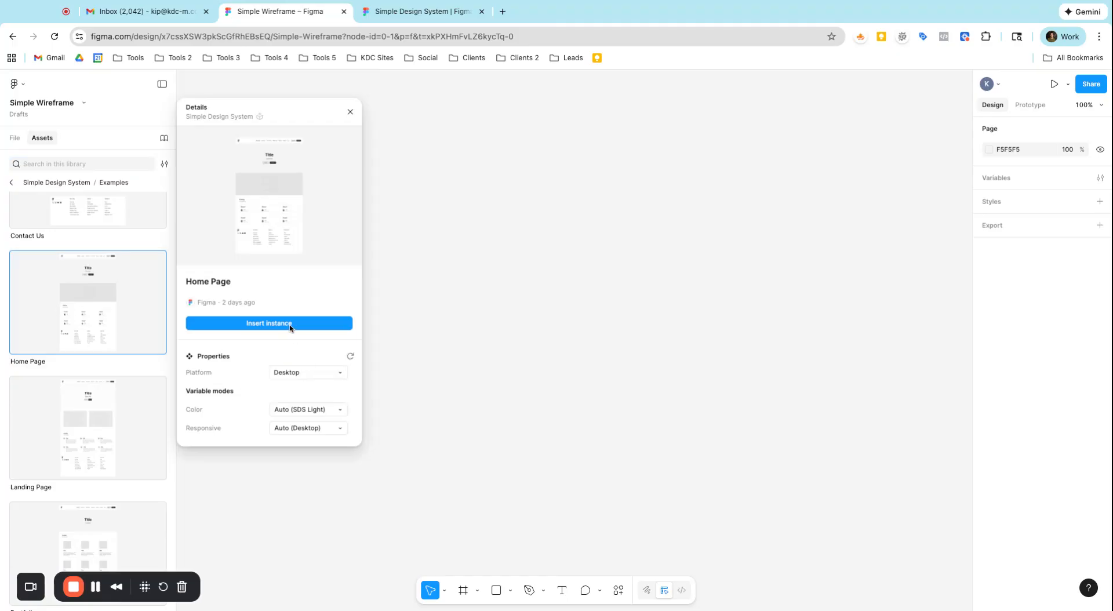
pyautogui.click(290, 325)
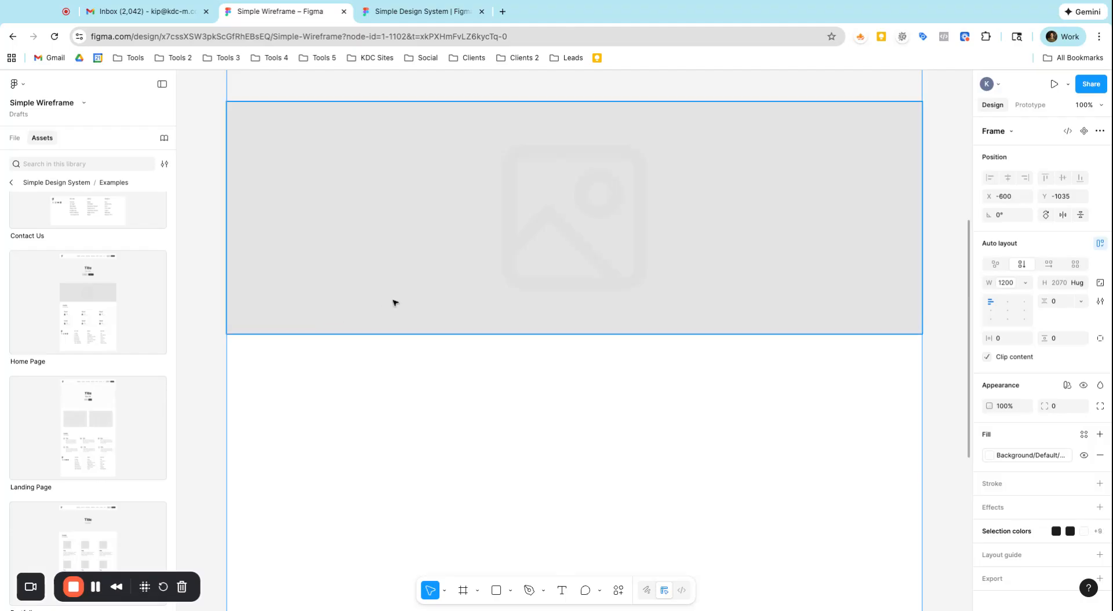
# - Examine the inserted Home Page frame from its navigation bar and hero down to the quote cards and footer
pyautogui.scroll(-5, 436, 212)
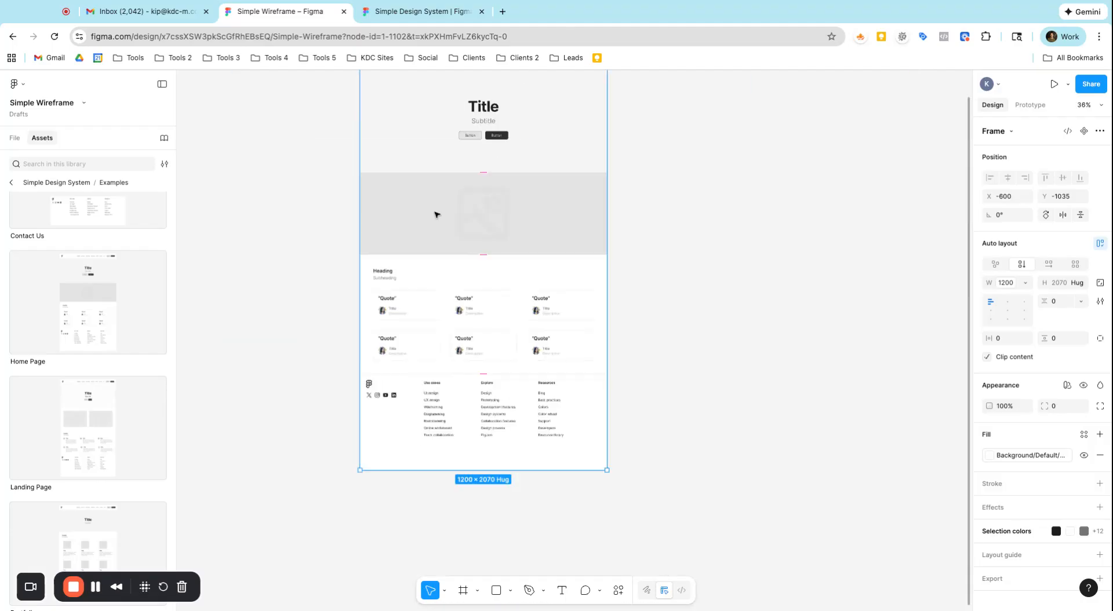
pyautogui.scroll(-4, 437, 215)
pyautogui.scroll(6, 452, 198)
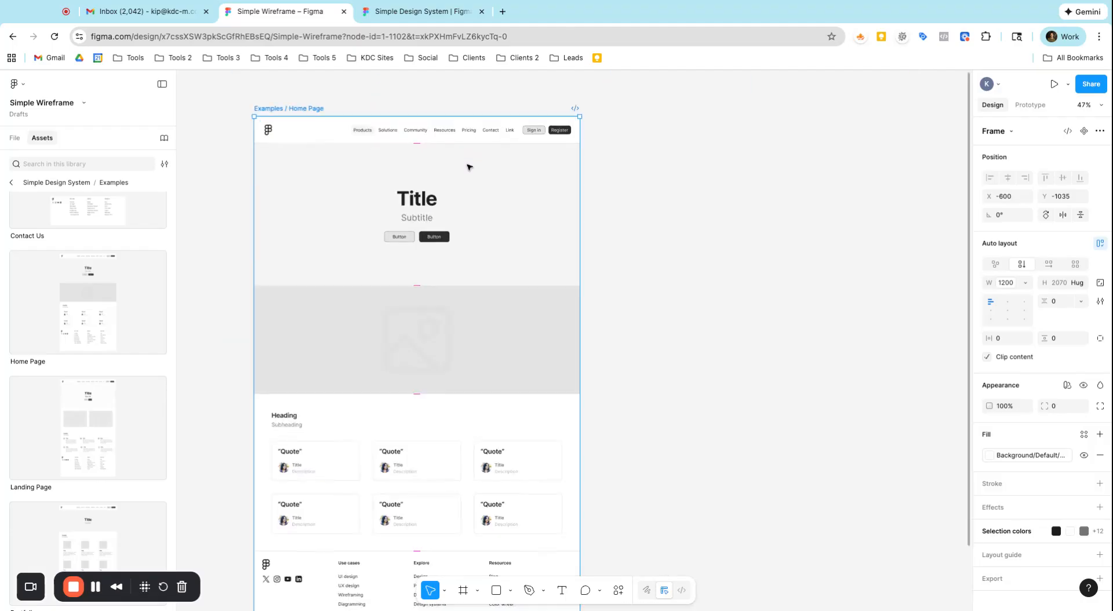
pyautogui.scroll(3, 464, 171)
pyautogui.scroll(-5, 458, 182)
pyautogui.scroll(5, 435, 194)
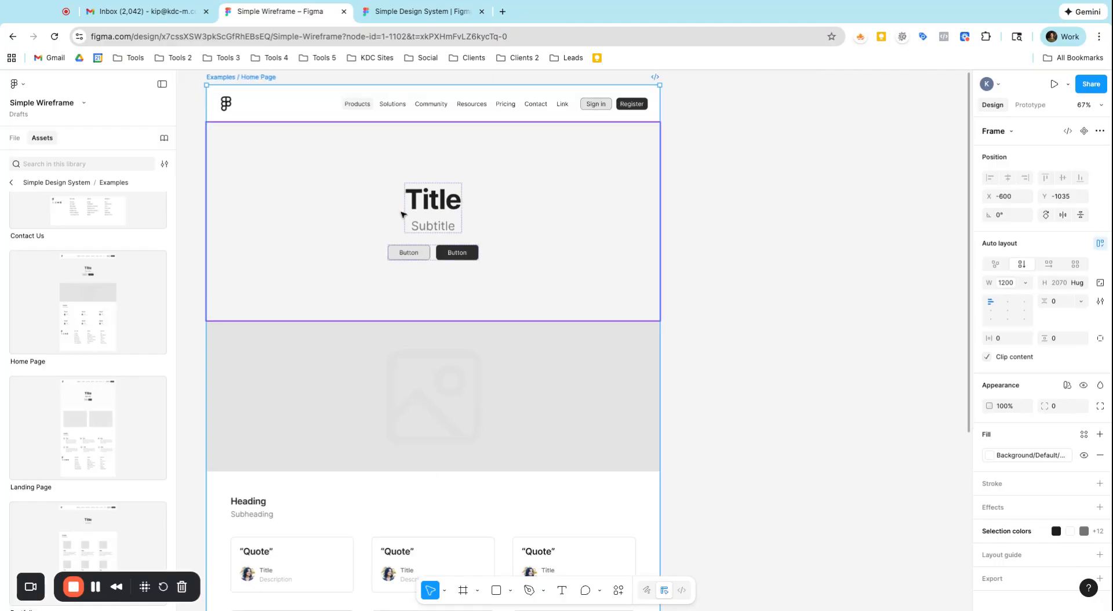
pyautogui.scroll(-6, 400, 219)
pyautogui.scroll(3, 340, 311)
pyautogui.scroll(3, 438, 386)
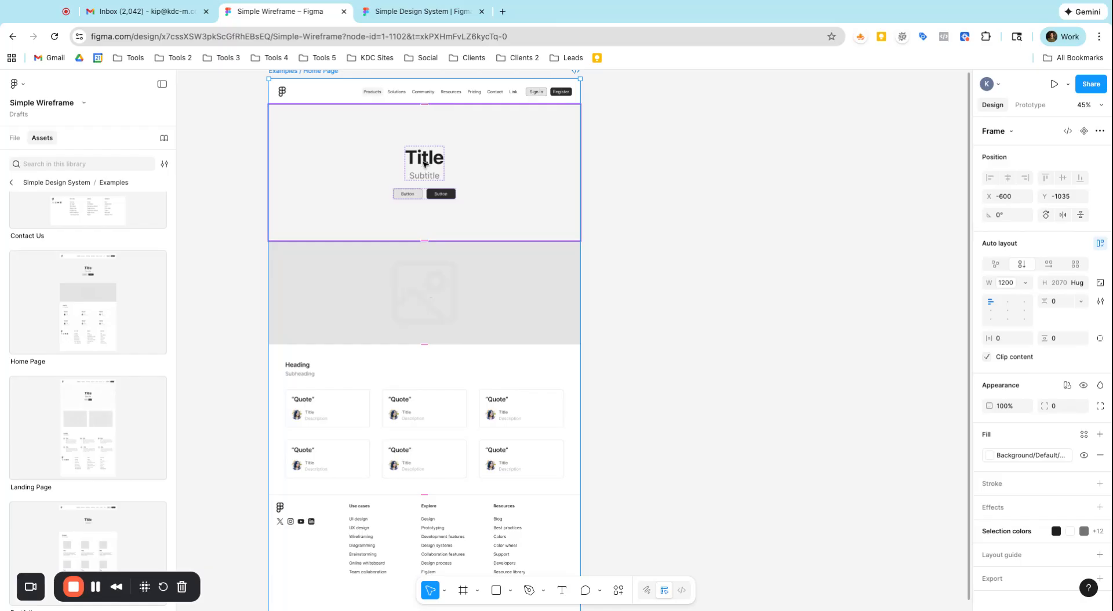
# - Change the Home Page hero title to "Welcome To My Website"
pyautogui.scroll(5, 409, 153)
pyautogui.click(433, 160)
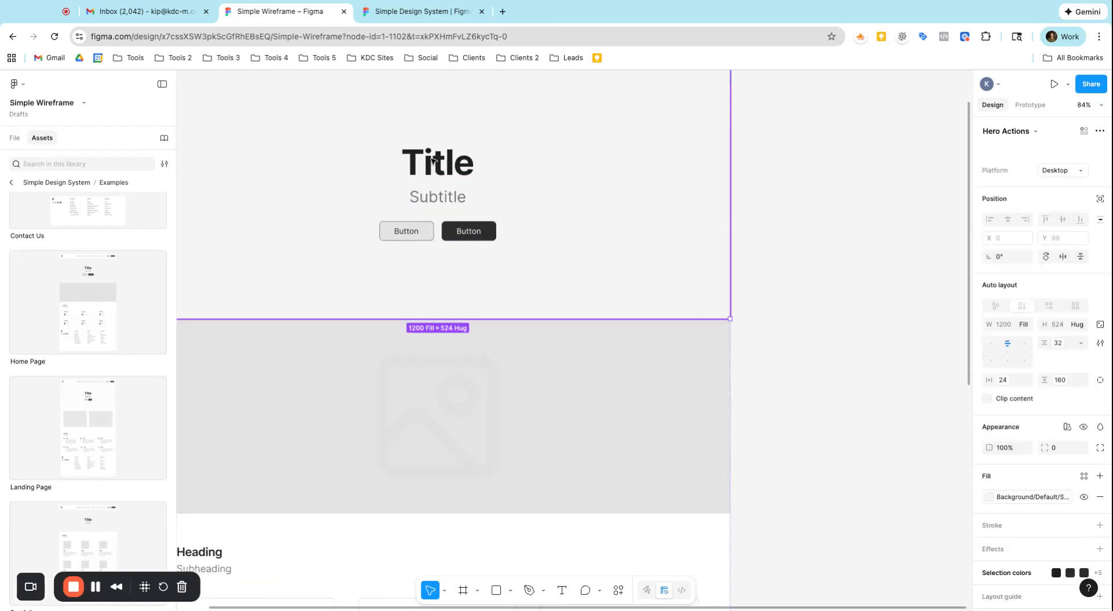
pyautogui.doubleClick(434, 160)
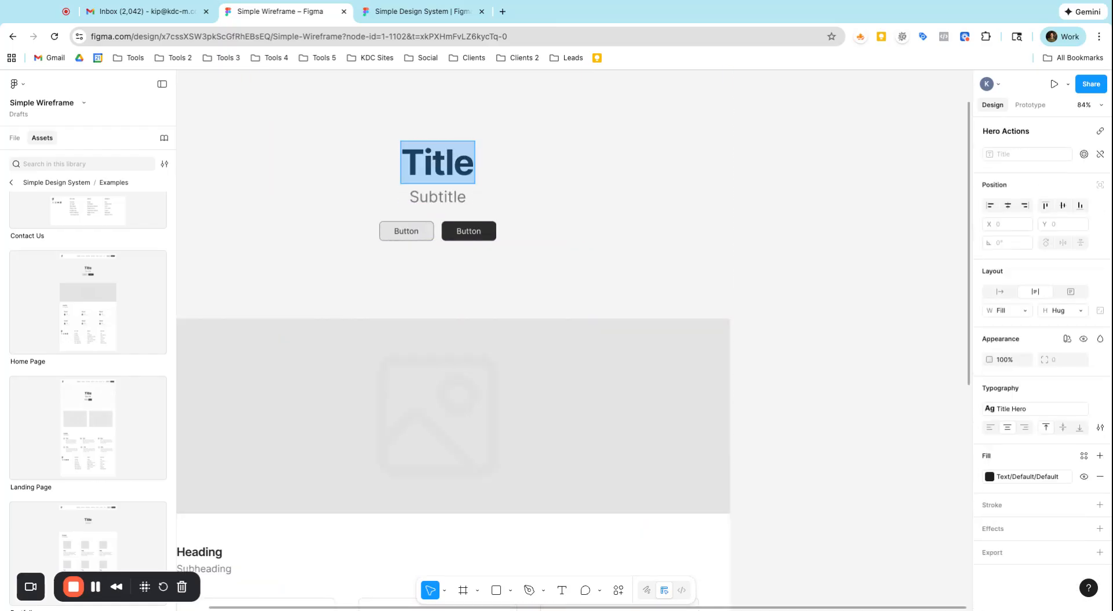
pyautogui.write('Welcome To M')
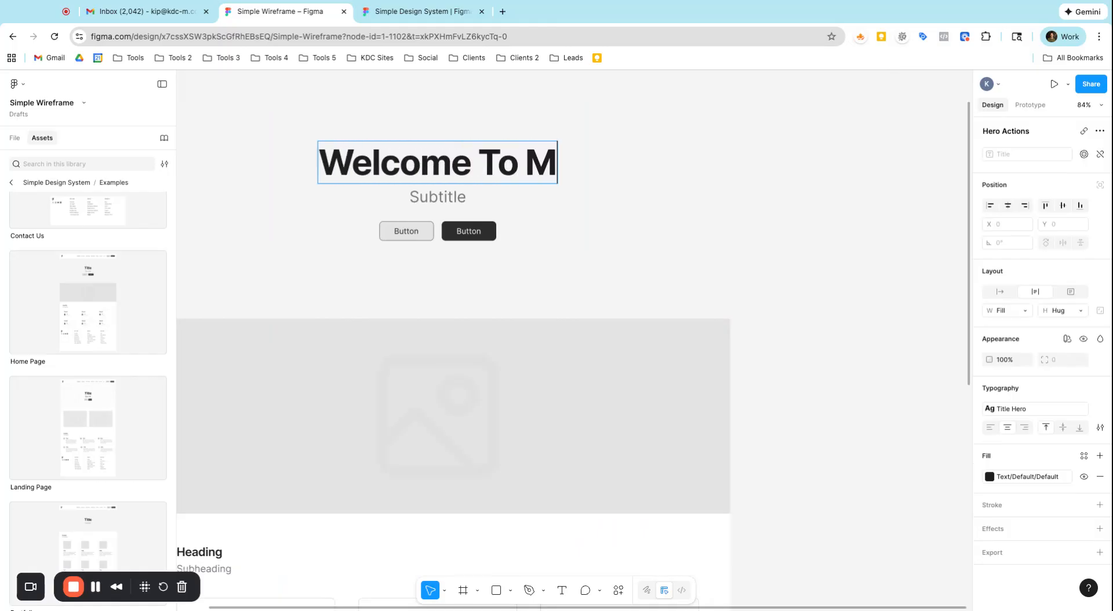
pyautogui.write('y Website')
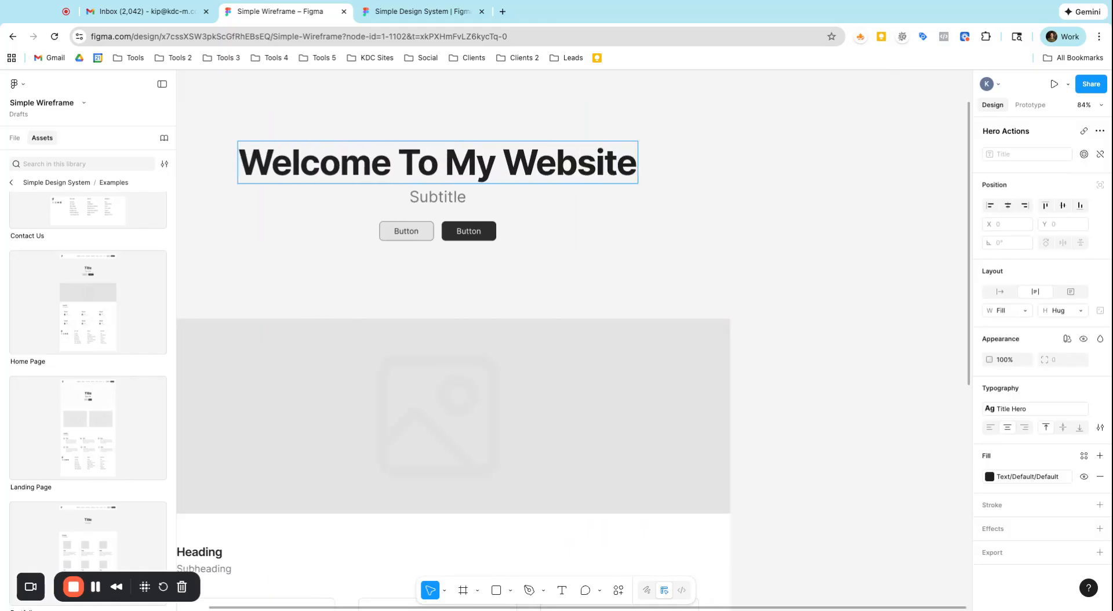
pyautogui.scroll(-3, 519, 190)
pyautogui.scroll(-2, 519, 191)
pyautogui.press('Escape')
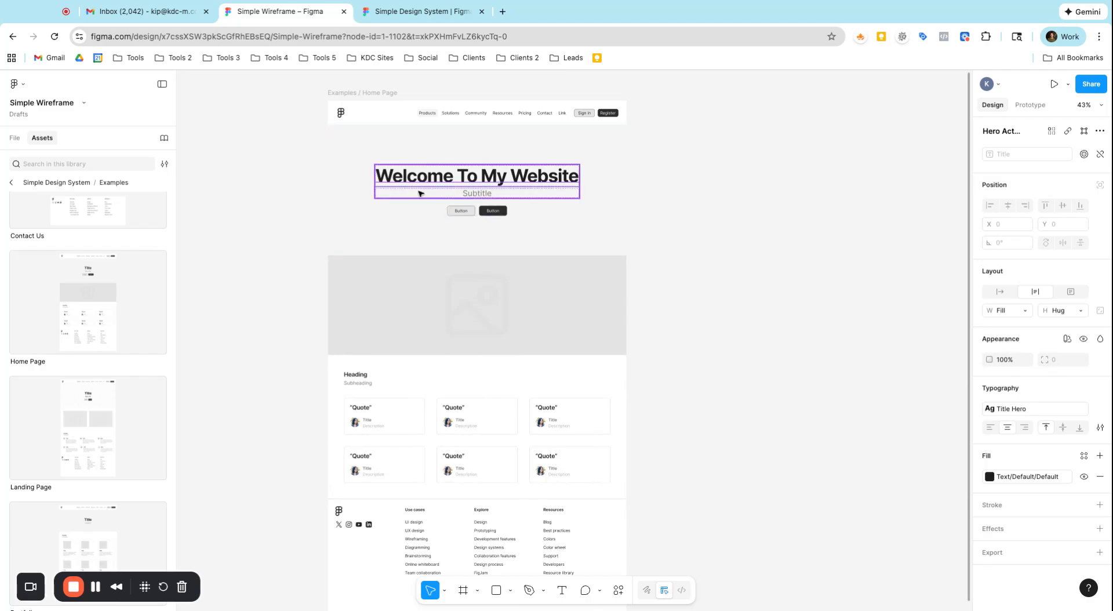
# - Insert the desktop Landing Page example and place it beside the Home Page frame at about X 795, Y -1035
pyautogui.scroll(3, 142, 259)
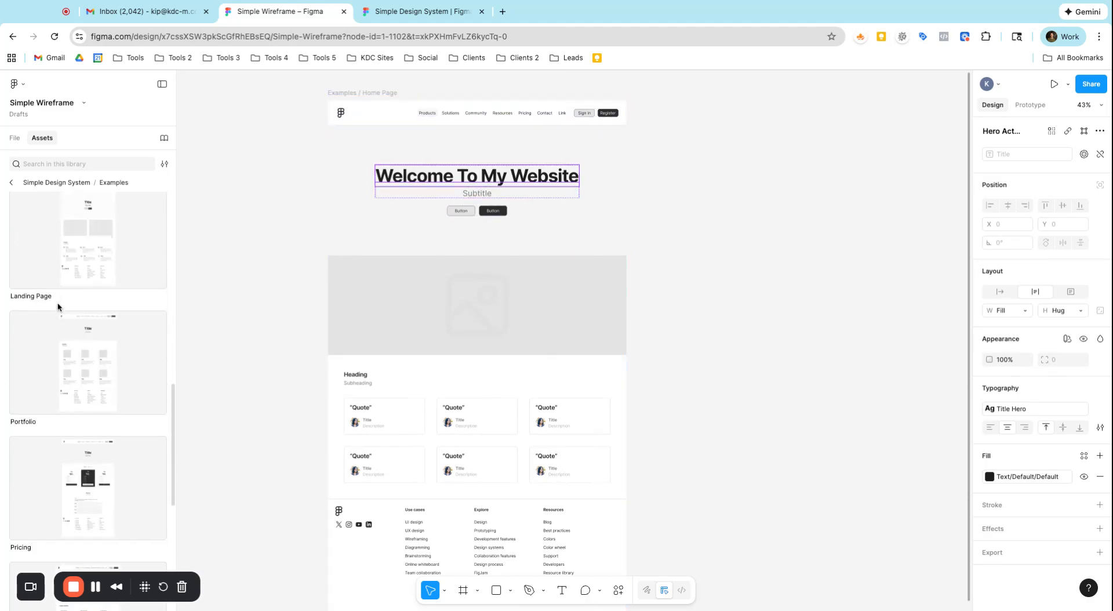
pyautogui.scroll(2, 97, 273)
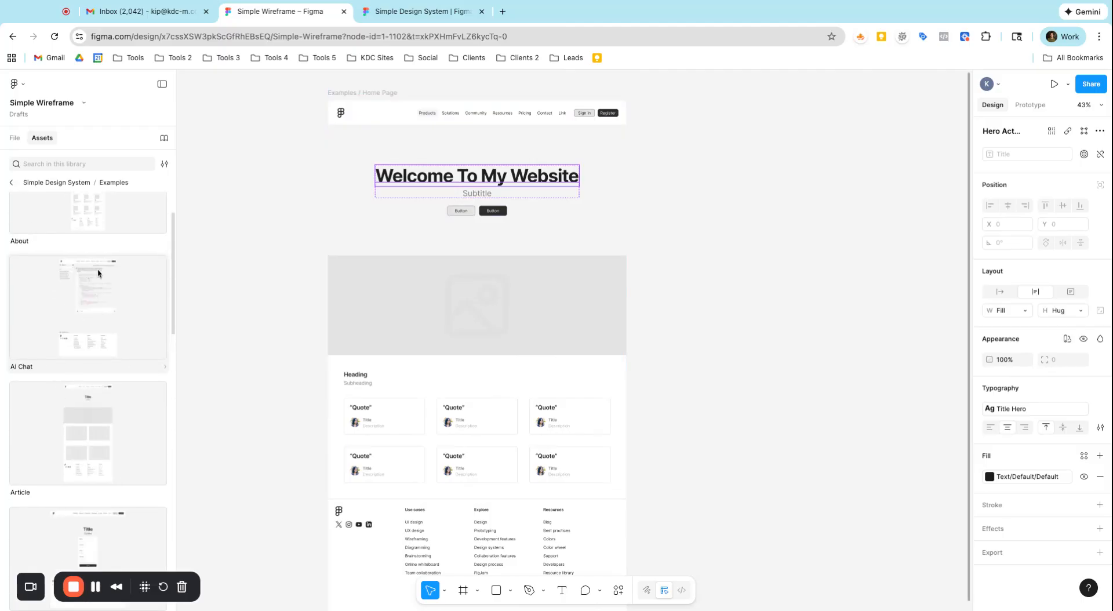
pyautogui.scroll(-6, 133, 290)
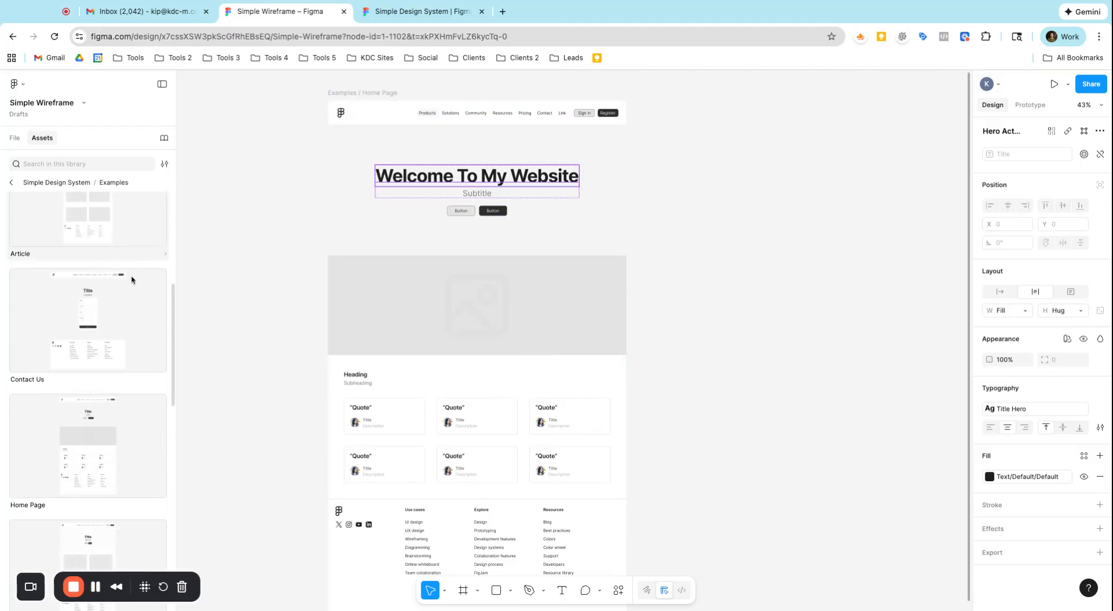
pyautogui.scroll(-2, 143, 328)
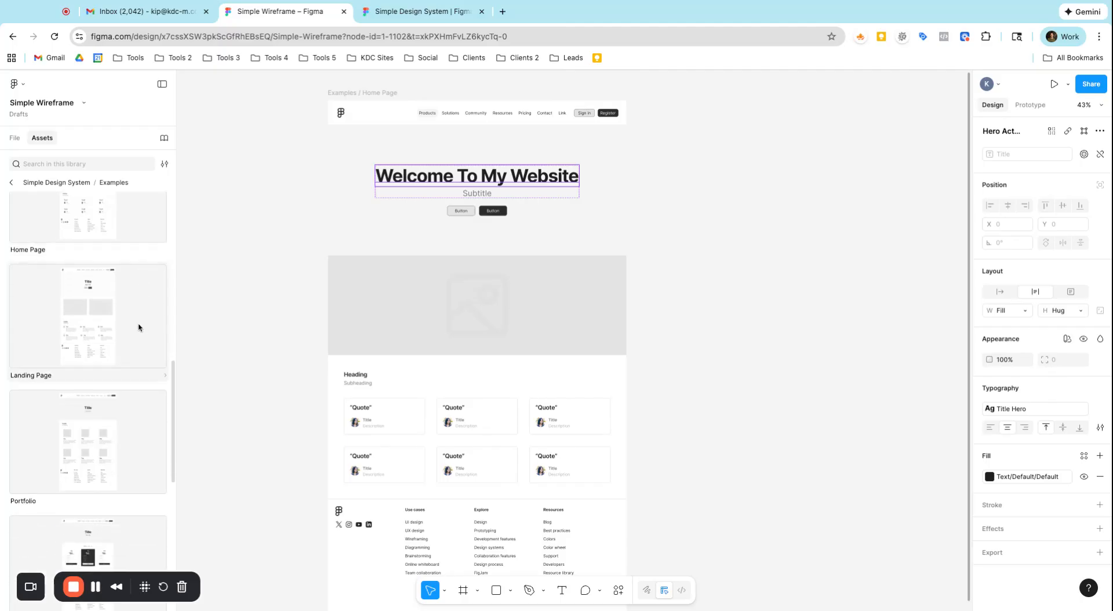
pyautogui.click(114, 317)
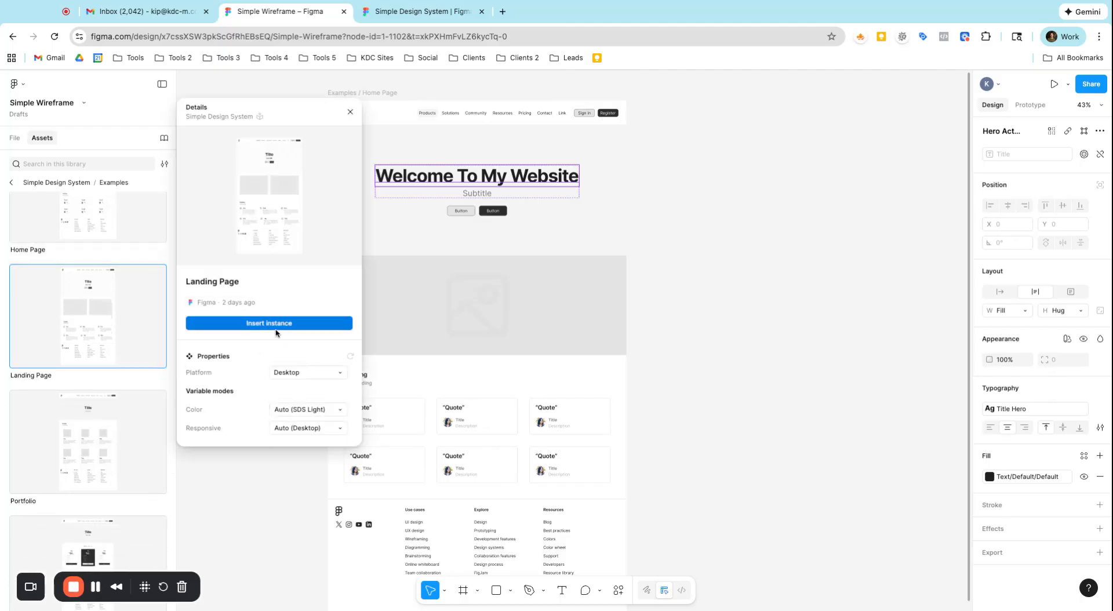
pyautogui.click(269, 323)
pyautogui.scroll(-5, 561, 300)
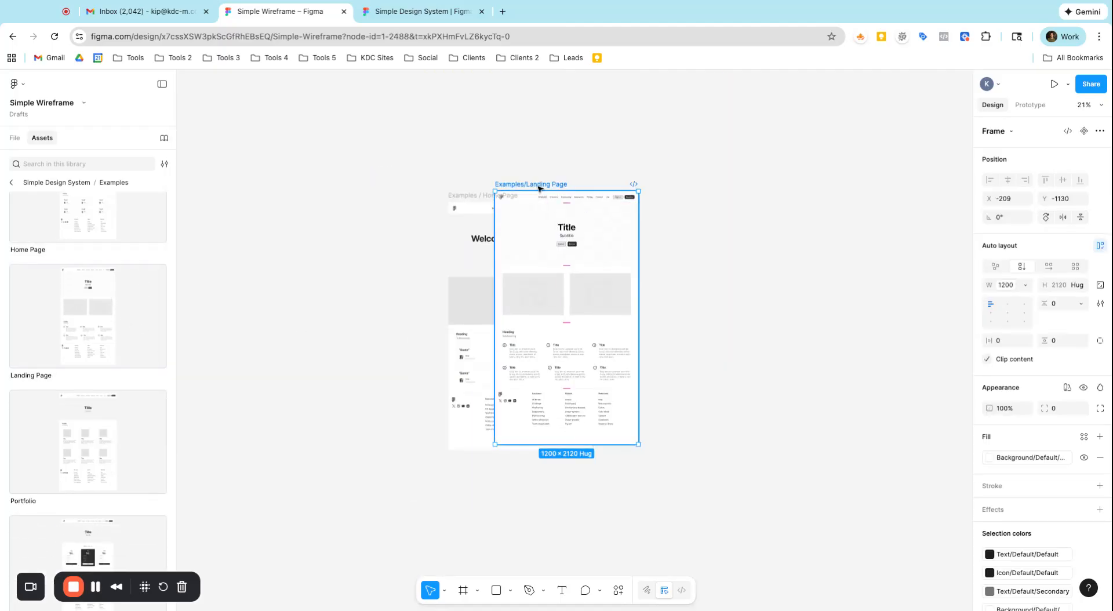
pyautogui.moveTo(557, 189); pyautogui.dragTo(679, 202)
pyautogui.scroll(3, 713, 217)
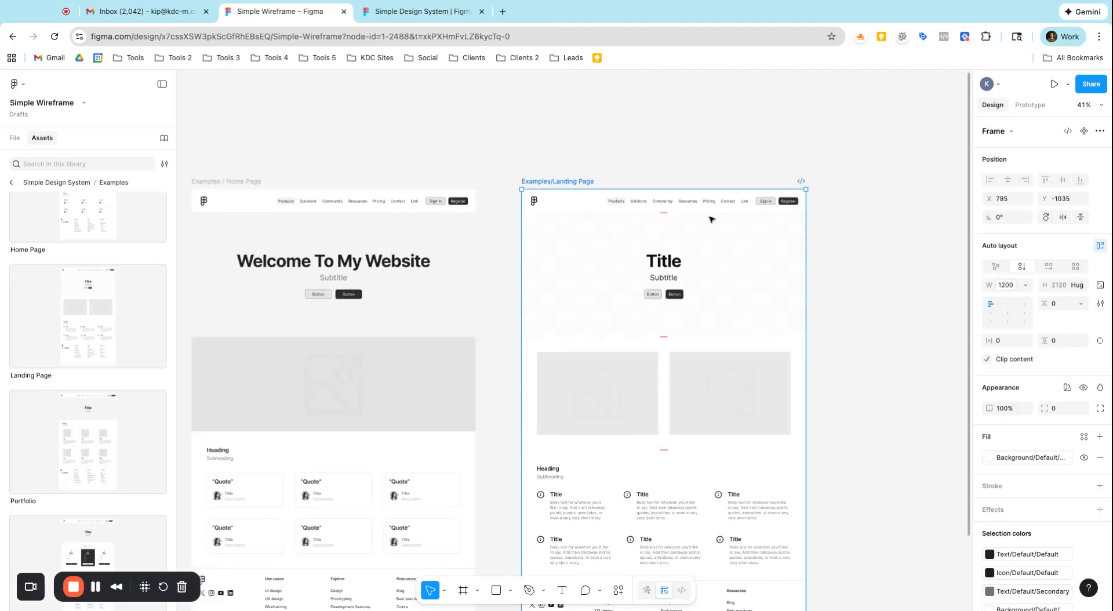
# - Open the Landing Page example's details and set its platform to Mobile
pyautogui.click(82, 340)
pyautogui.click(304, 373)
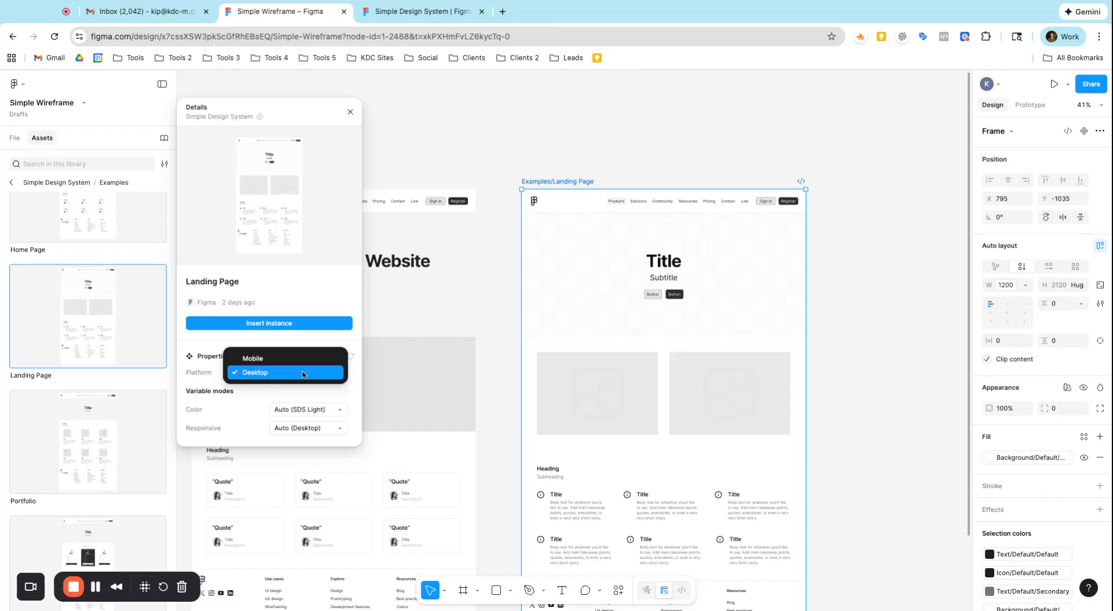
pyautogui.click(291, 358)
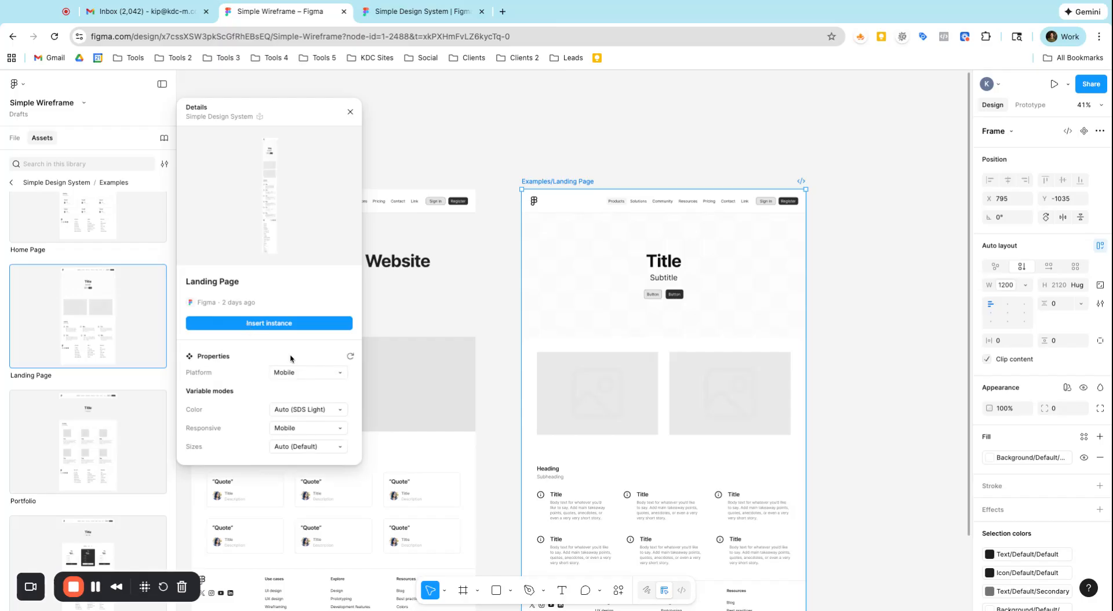
# - Preview the Landing Page example in SDS Dark and set its color mode back to SDS Light
pyautogui.click(321, 413)
pyautogui.click(327, 447)
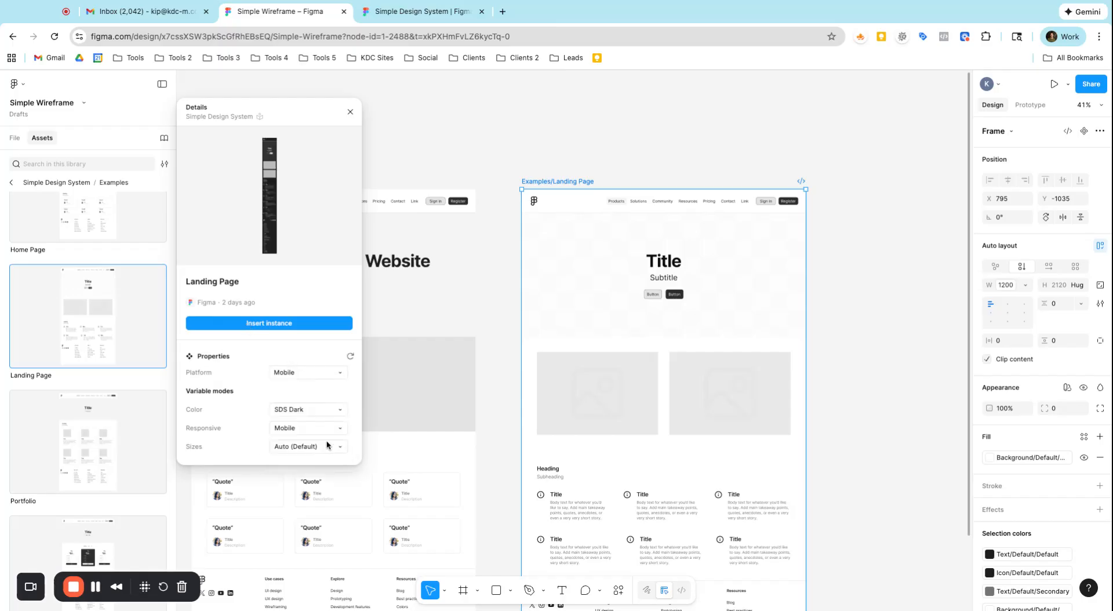
pyautogui.click(309, 414)
pyautogui.scroll(-3, 309, 413)
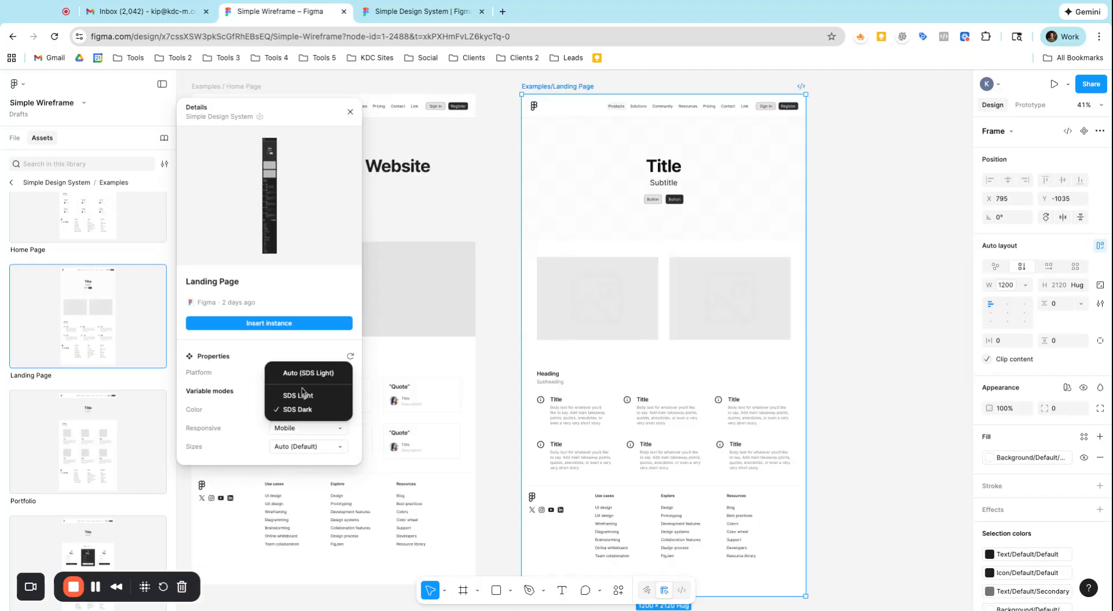
pyautogui.click(298, 396)
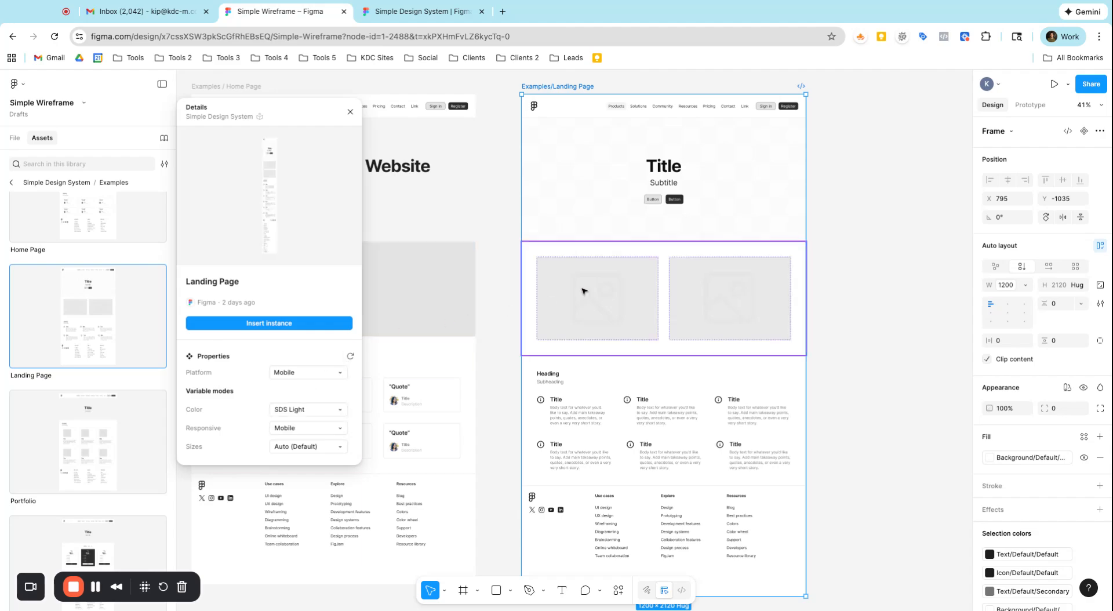
# - Insert the mobile Landing Page example and place it beside the desktop Landing Page frame at about X 2051, Y -1035
pyautogui.scroll(5, 582, 291)
pyautogui.click(318, 326)
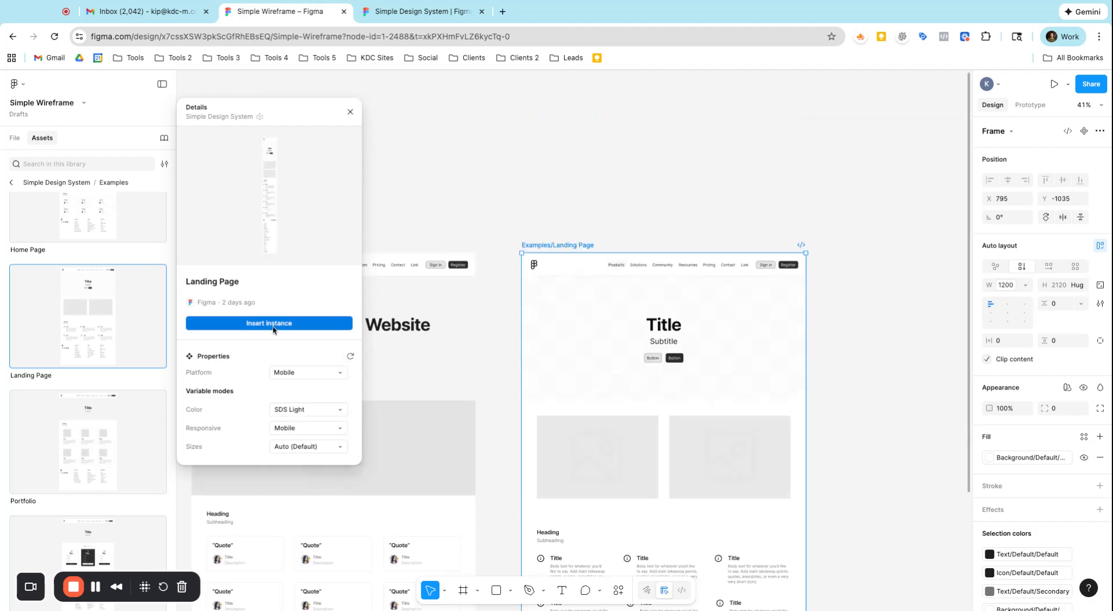
pyautogui.scroll(1, 560, 195)
pyautogui.scroll(5, 558, 192)
pyautogui.moveTo(546, 163); pyautogui.dragTo(835, 431)
# - Compare the layout of the mobile Landing Page frame with the desktop version from hero to footer
pyautogui.scroll(-10, 832, 426)
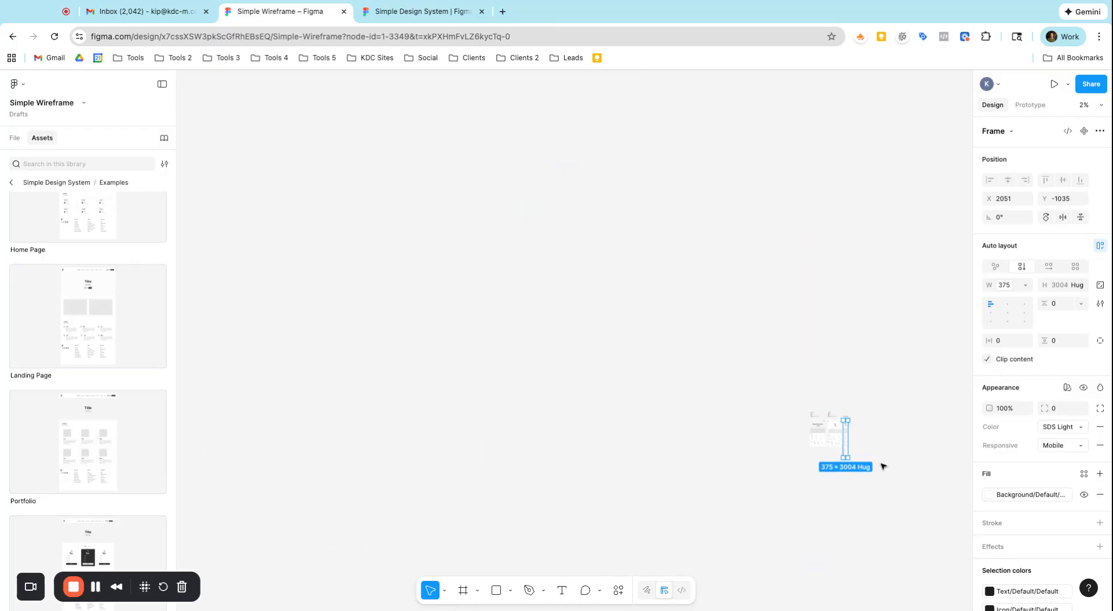
pyautogui.scroll(7, 881, 464)
pyautogui.scroll(3, 516, 226)
pyautogui.scroll(5, 488, 151)
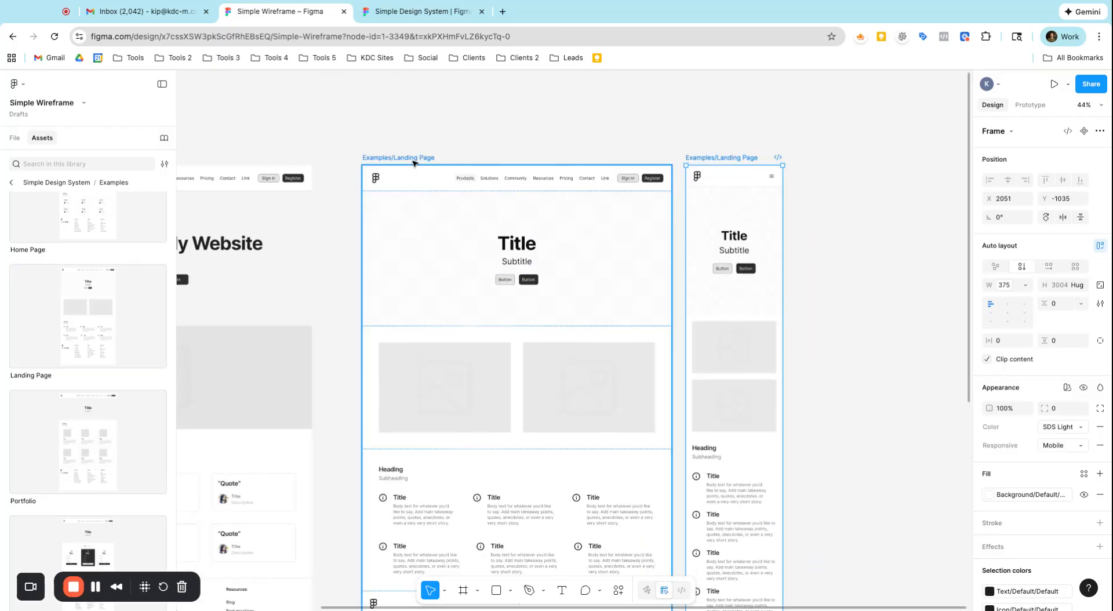
pyautogui.scroll(-10, 641, 278)
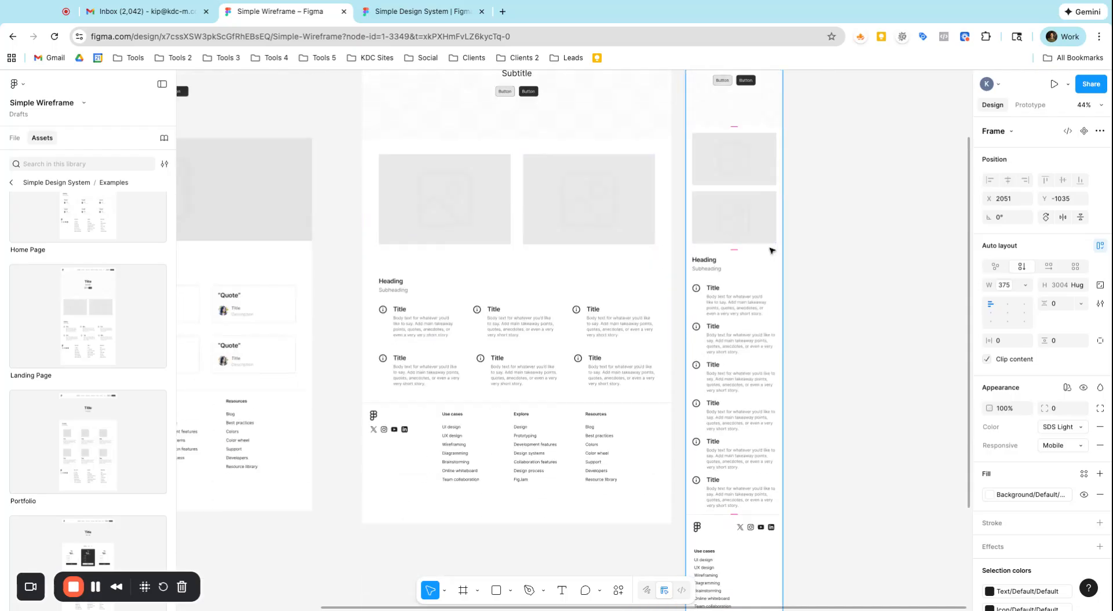
pyautogui.scroll(2, 765, 253)
pyautogui.scroll(3, 741, 316)
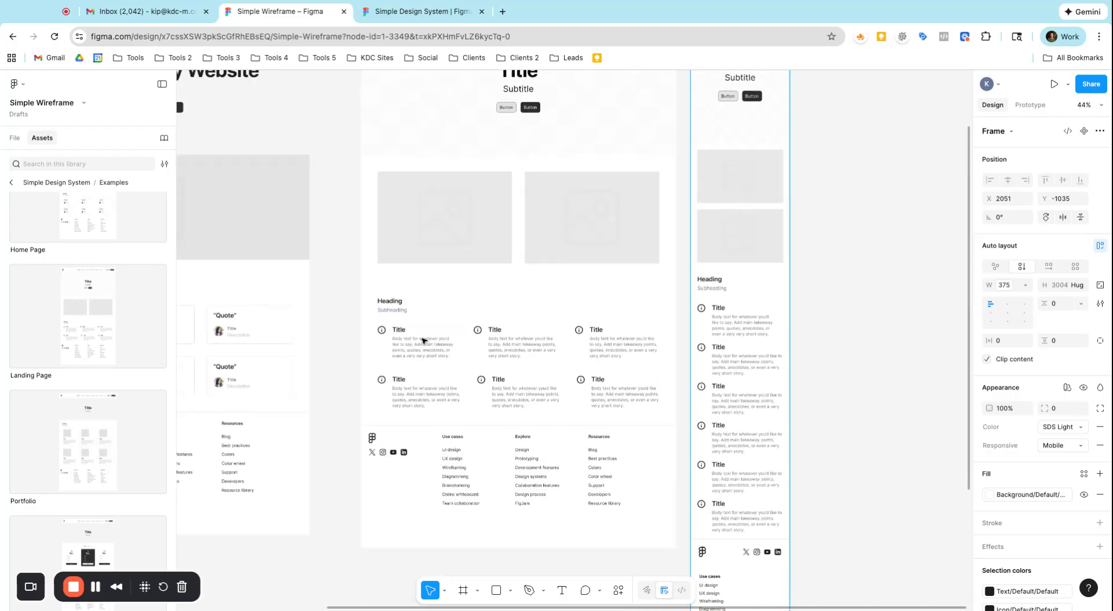
# - Swap the info icon of the first card in the desktop Landing Page's card grid for the Home icon
pyautogui.scroll(6, 358, 322)
pyautogui.doubleClick(356, 322)
pyautogui.doubleClick(356, 322)
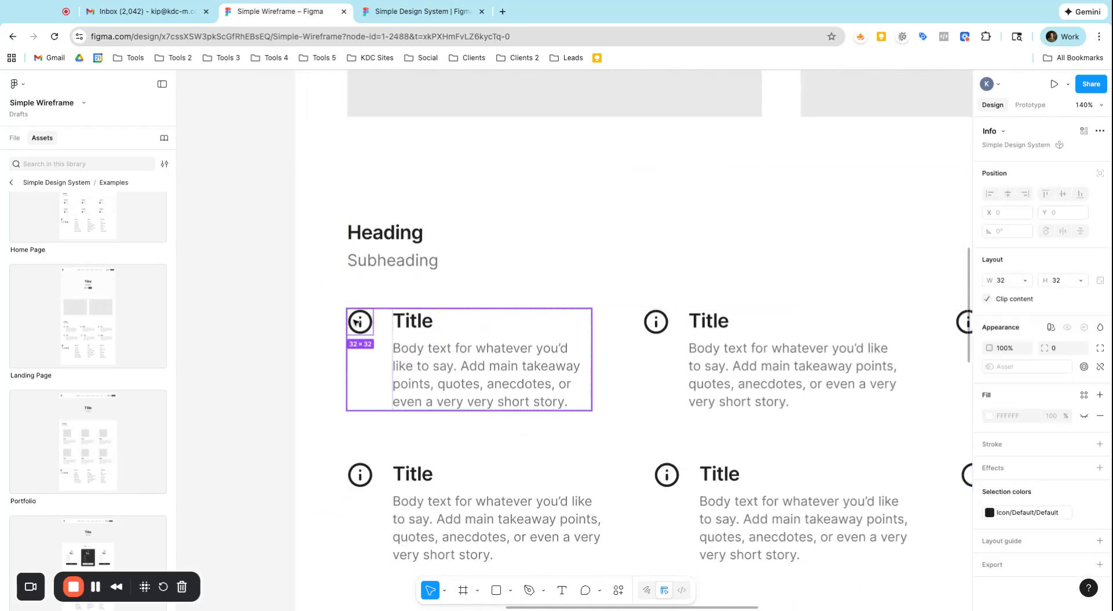
pyautogui.click(997, 145)
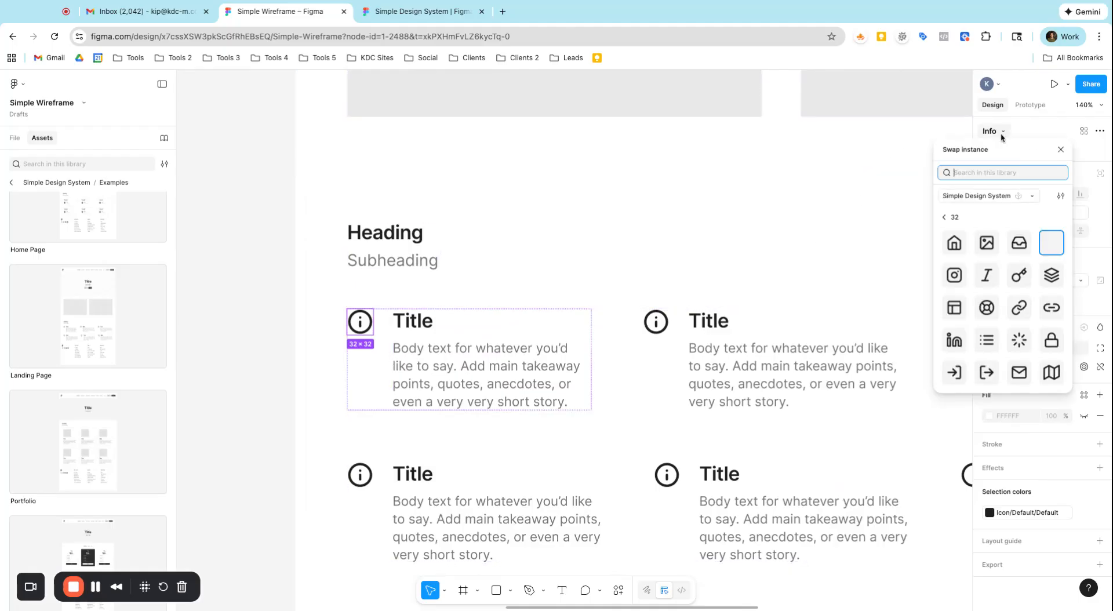
pyautogui.click(961, 253)
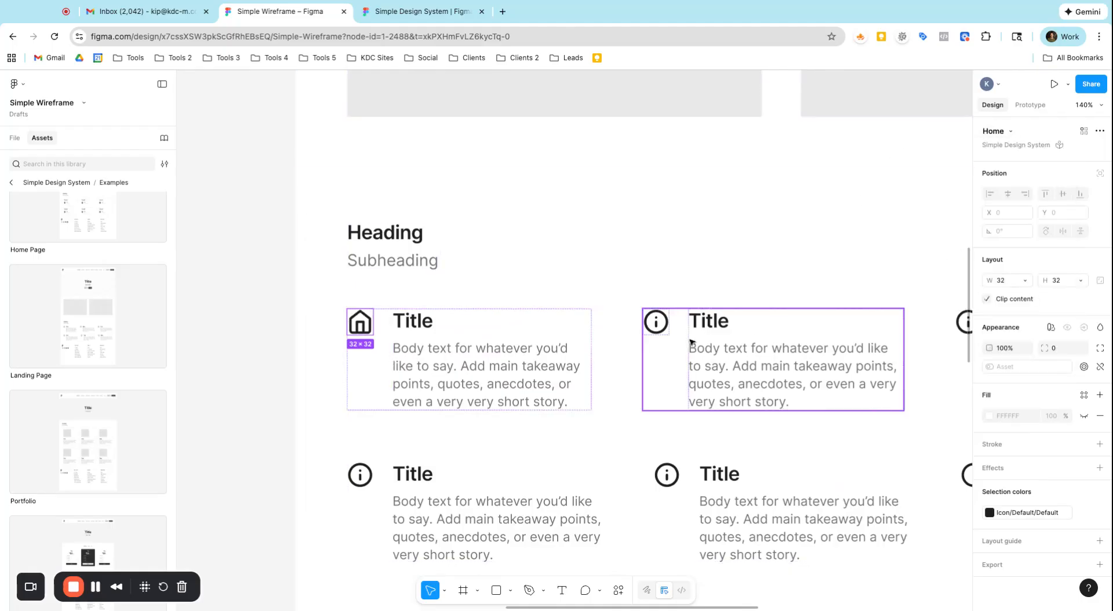
# - Swap the info icon of the second card in the desktop Landing Page's top card row for the Play circle icon
pyautogui.click(656, 320)
pyautogui.doubleClick(656, 323)
pyautogui.click(679, 321)
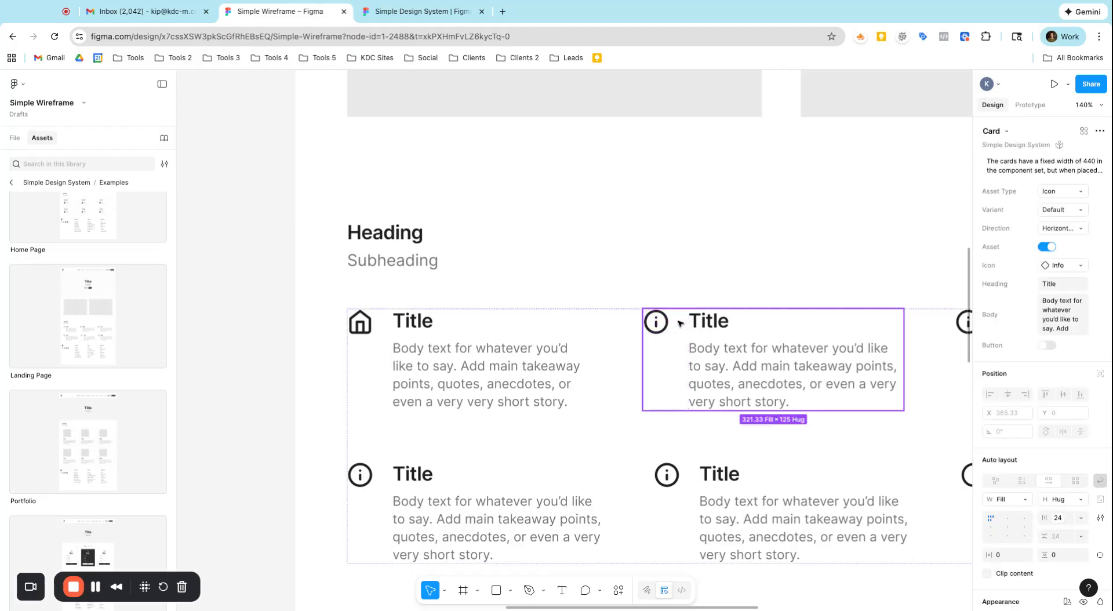
pyautogui.click(655, 322)
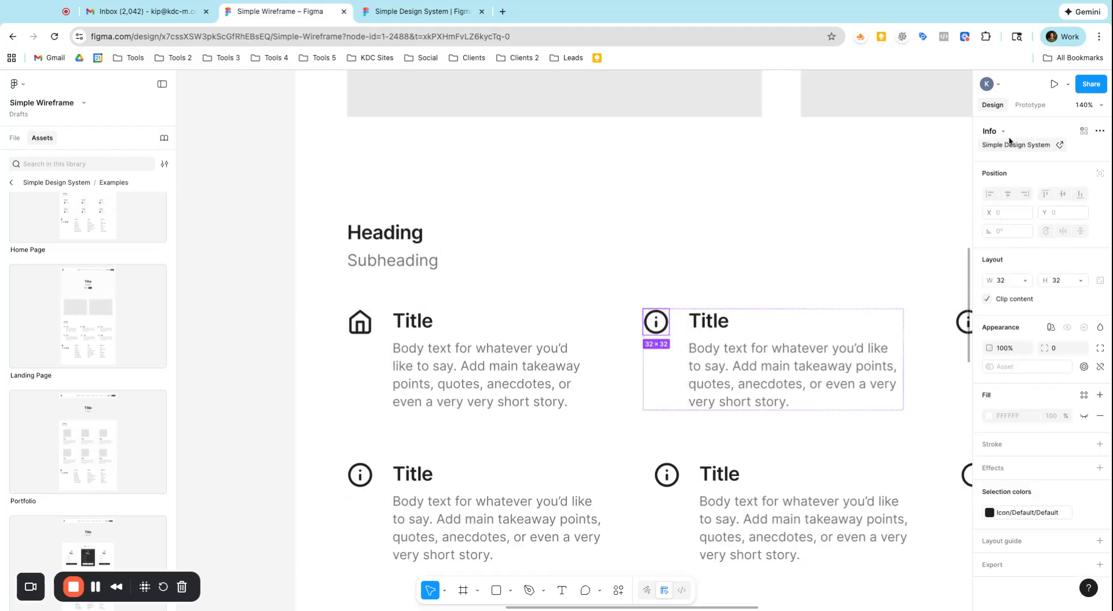
pyautogui.click(1010, 144)
pyautogui.click(481, 11)
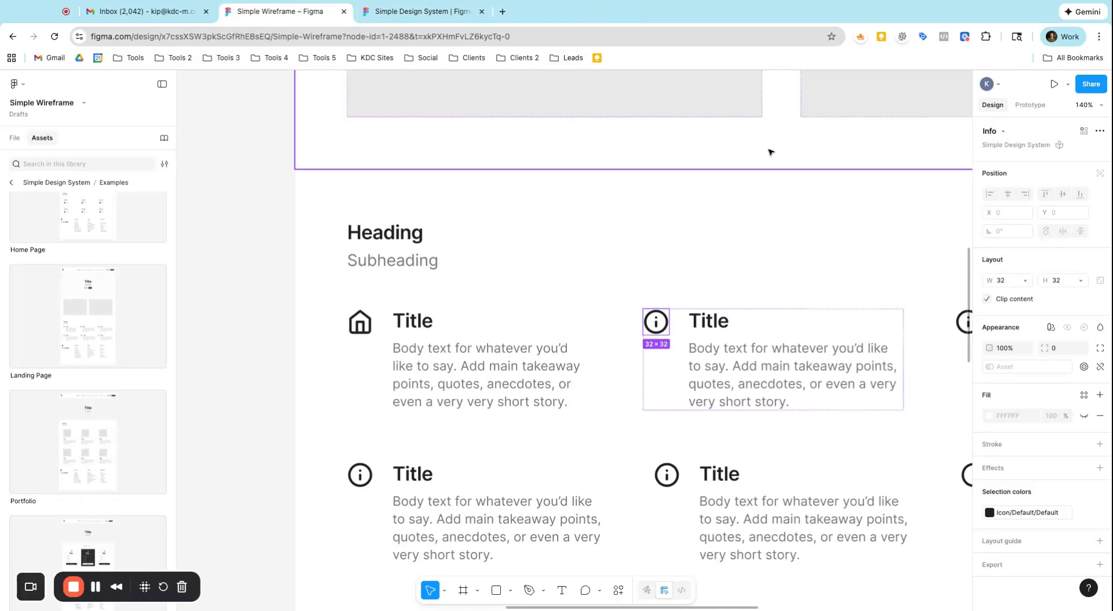
pyautogui.click(1003, 132)
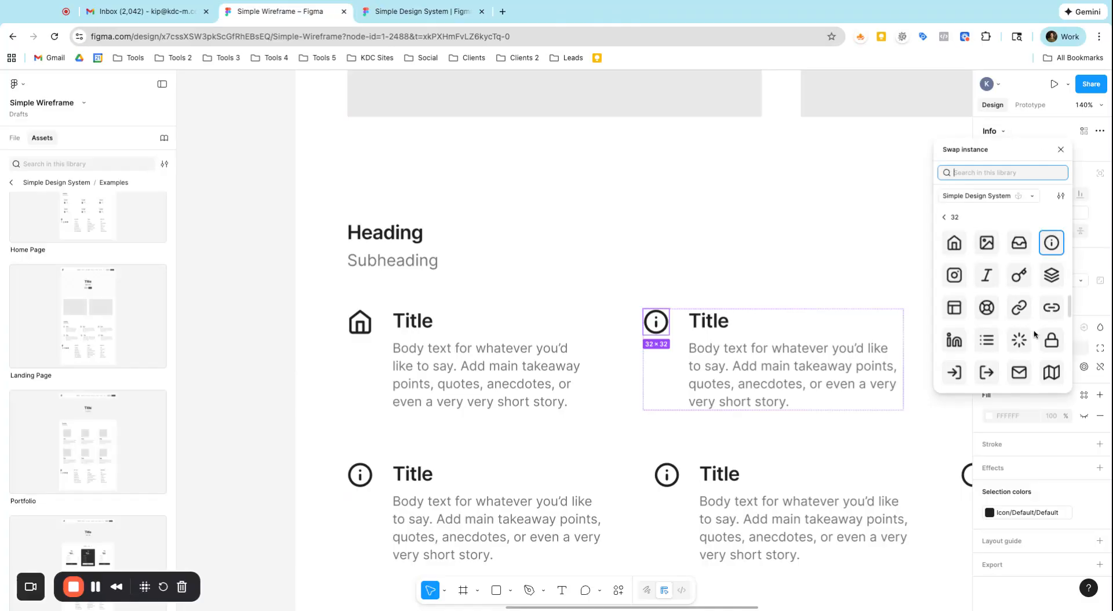
pyautogui.scroll(-5, 1034, 334)
pyautogui.scroll(-3, 1034, 334)
pyautogui.scroll(4, 1043, 325)
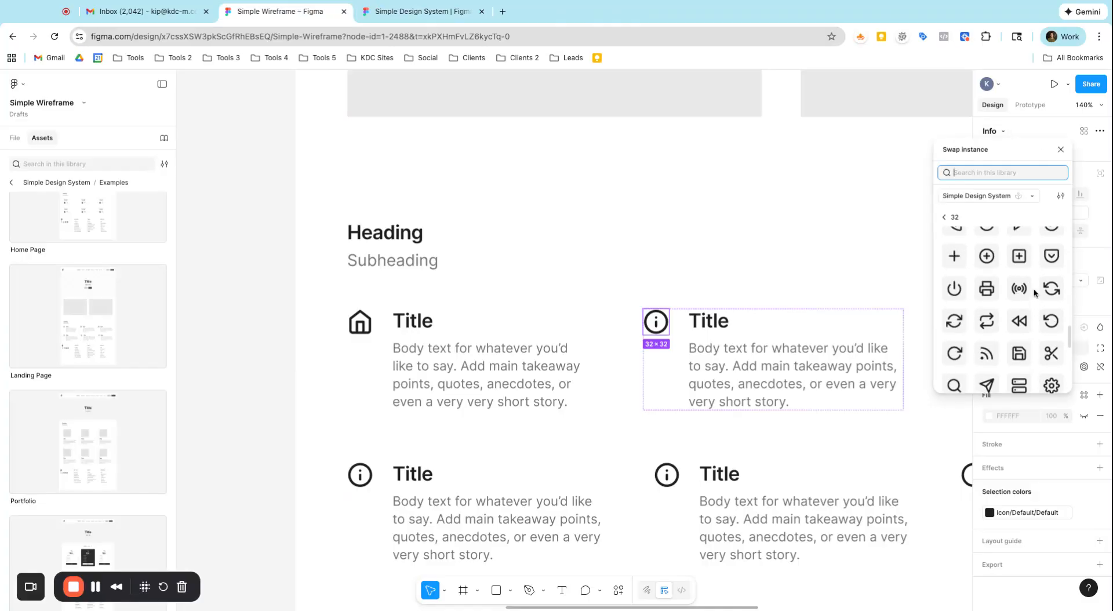
pyautogui.click(1052, 315)
pyautogui.scroll(-15, 840, 281)
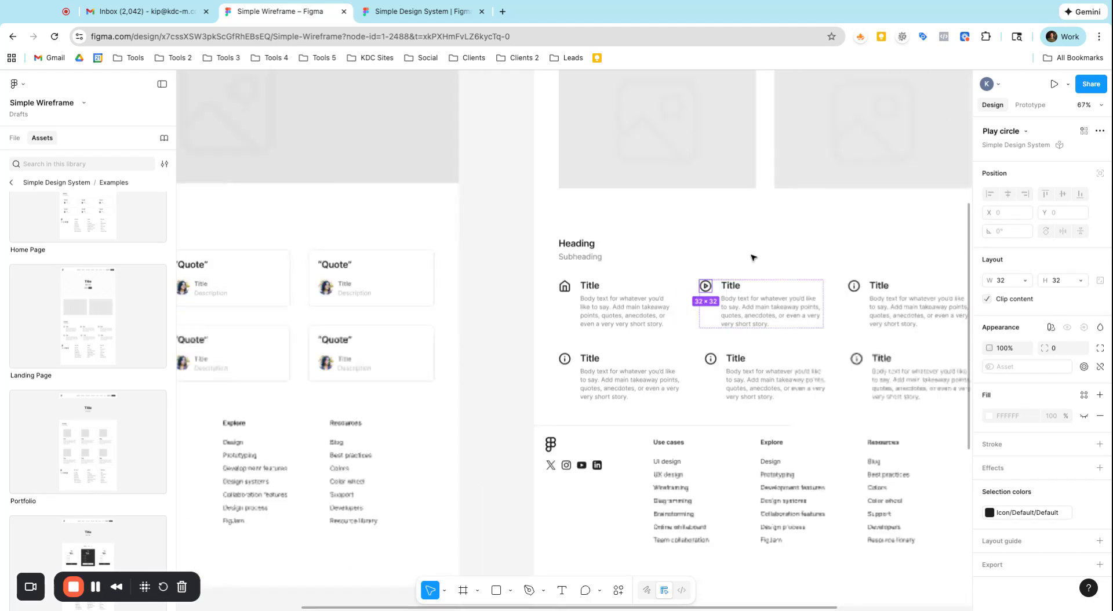
pyautogui.scroll(5, 847, 208)
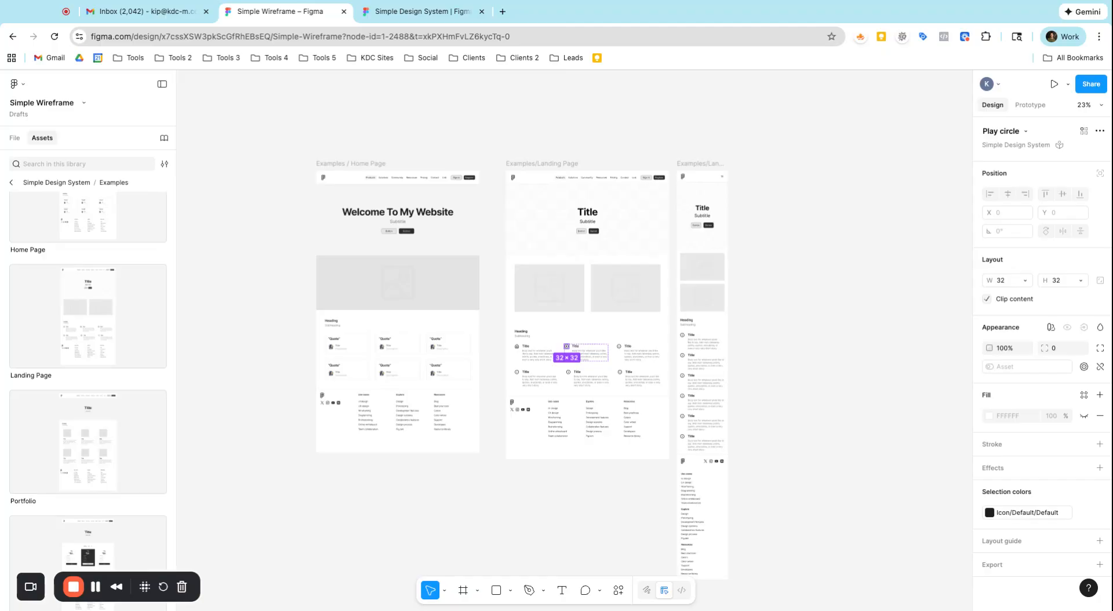
# - Open the Sections category of the Simple Design System library and browse its components
pyautogui.click(11, 182)
pyautogui.scroll(-6, 109, 374)
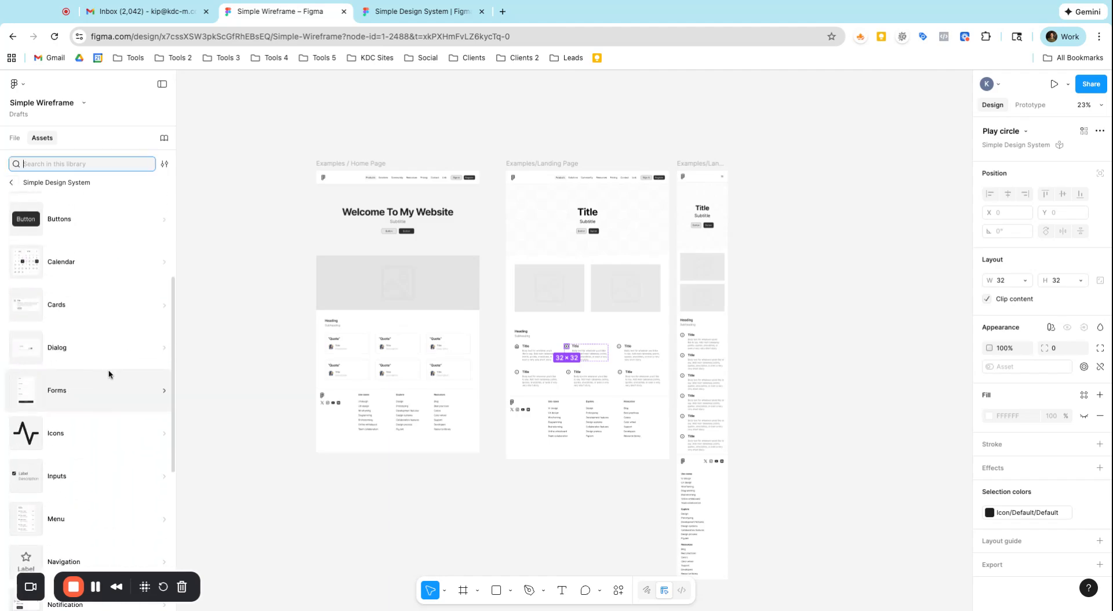
pyautogui.scroll(-2, 107, 382)
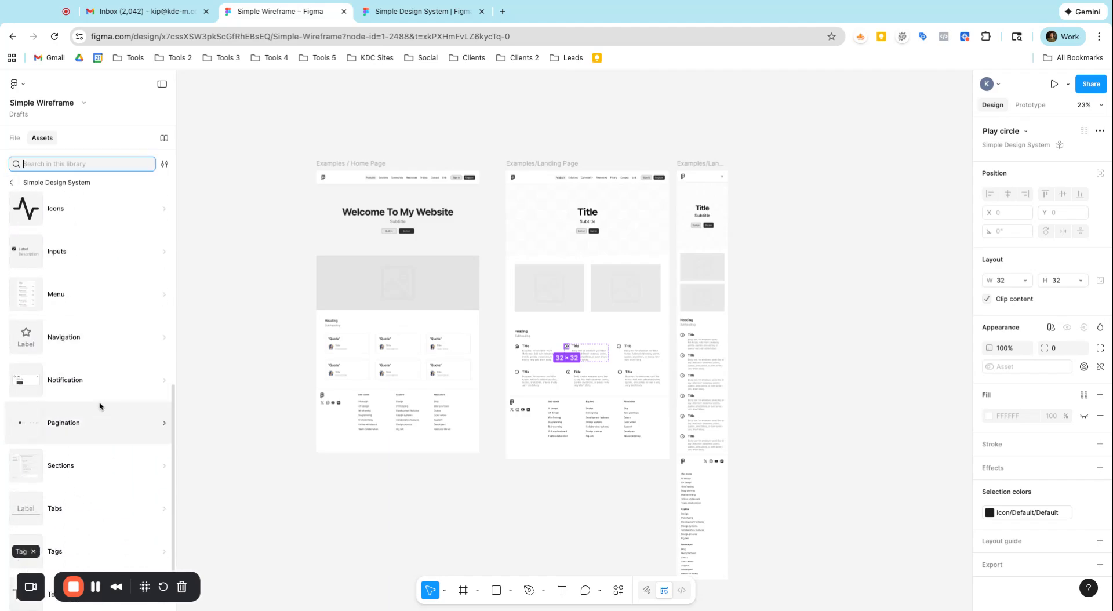
pyautogui.click(100, 405)
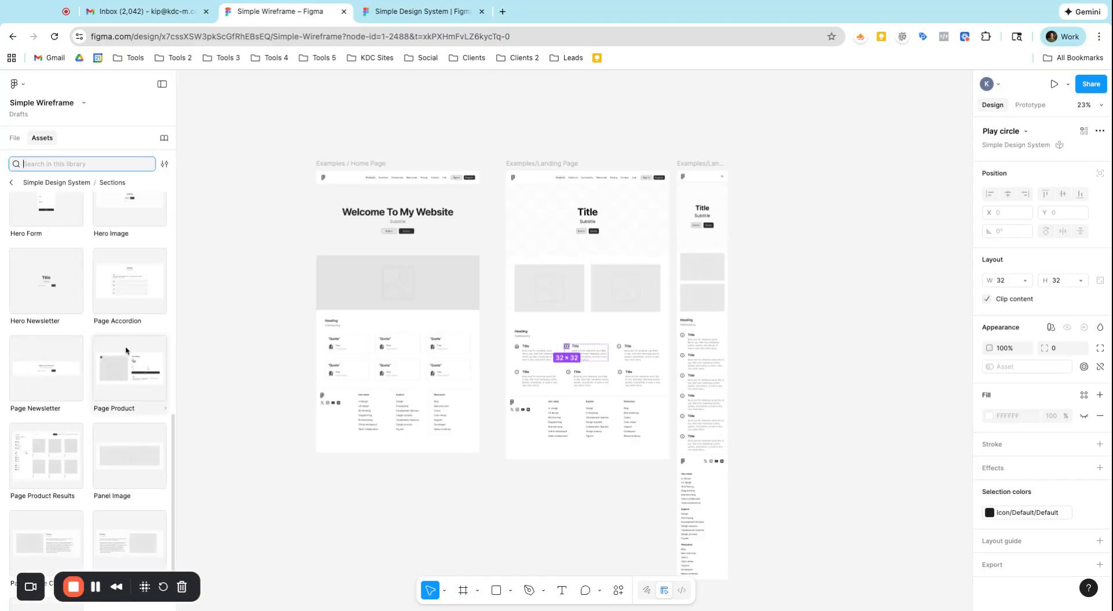
pyautogui.scroll(10, 126, 353)
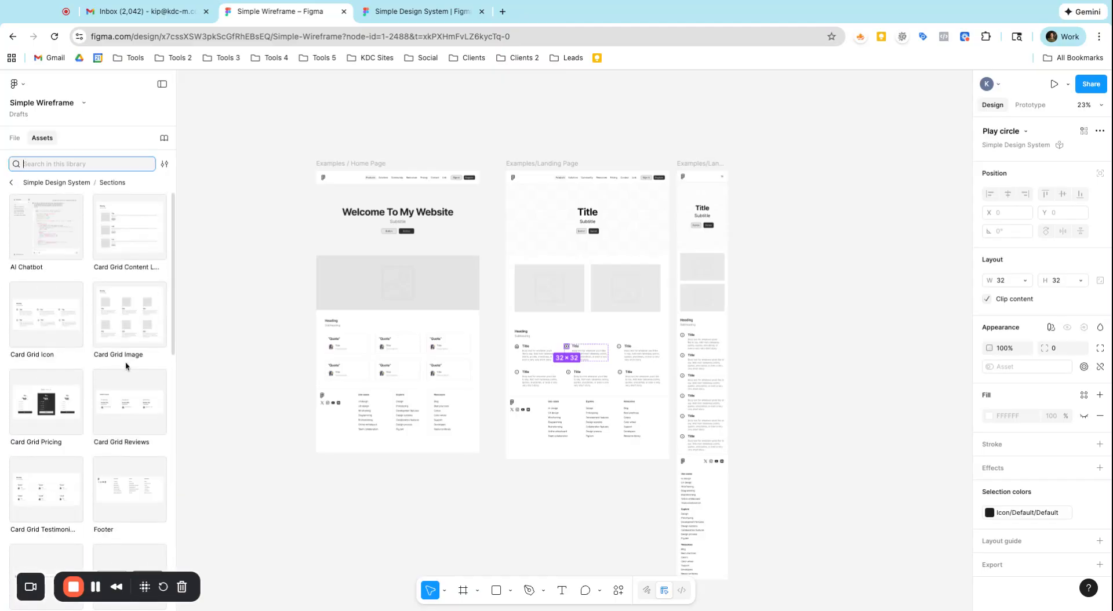
pyautogui.scroll(-5, 125, 360)
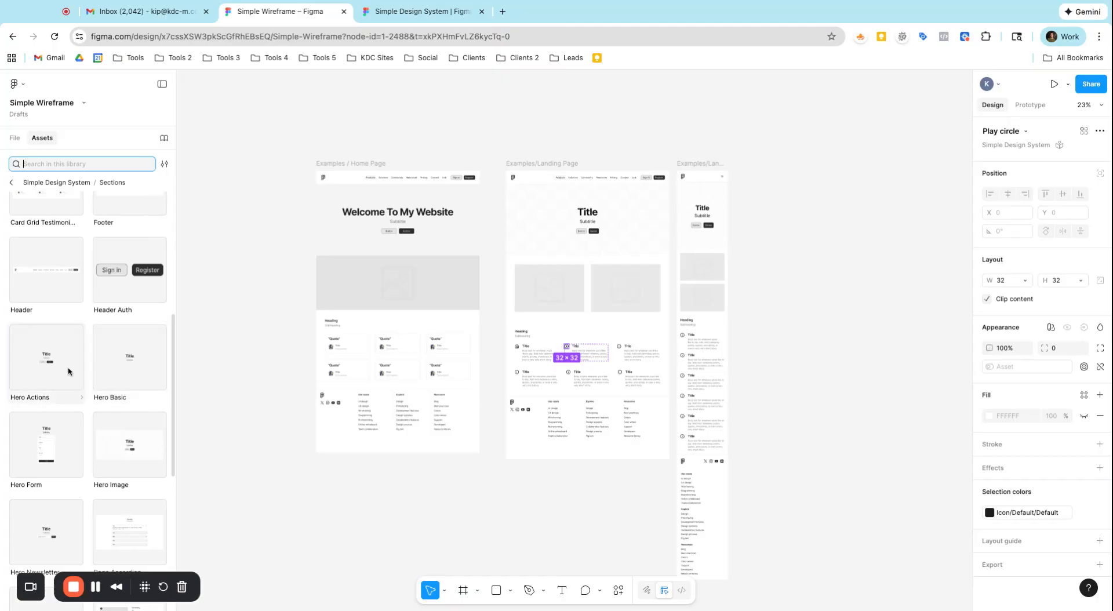
# - Insert the desktop Hero Basic section beside the mobile Landing Page frame and delete it again
pyautogui.click(68, 368)
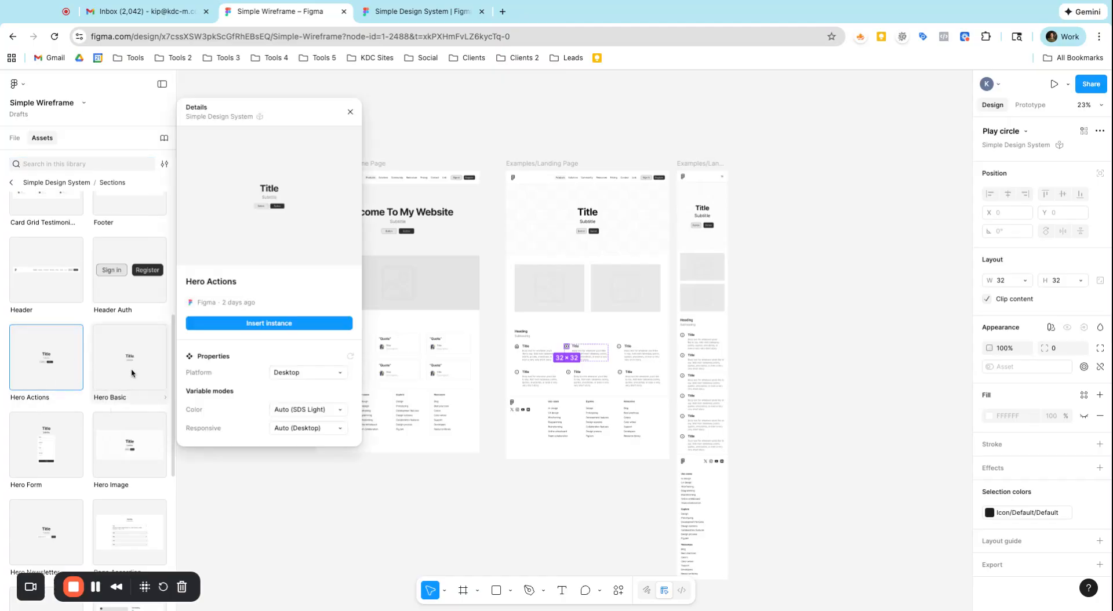
pyautogui.click(252, 324)
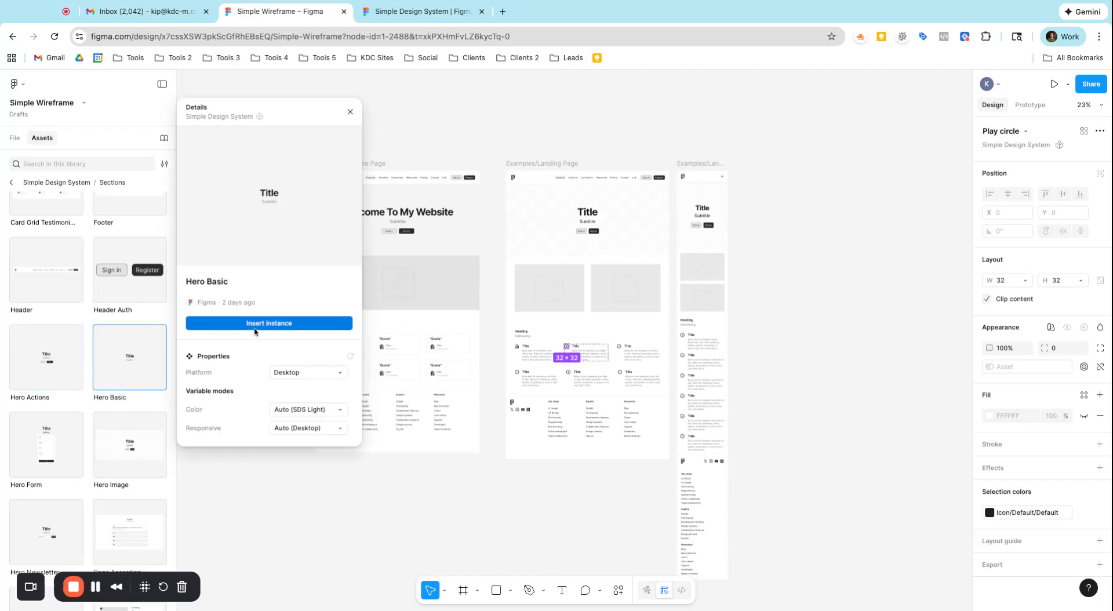
pyautogui.scroll(3, 875, 194)
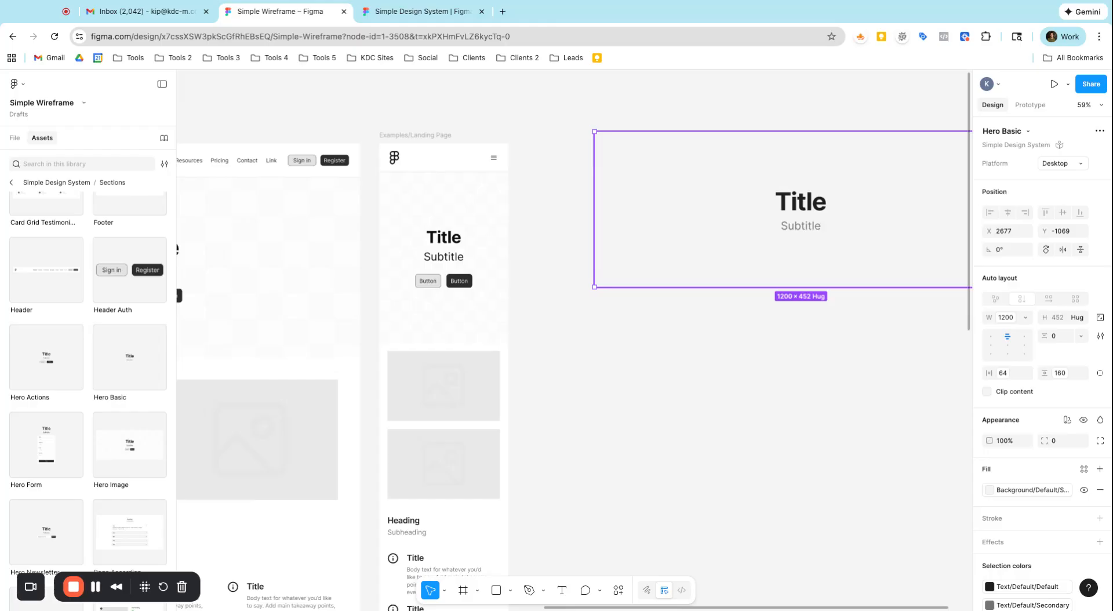
pyautogui.press('Delete')
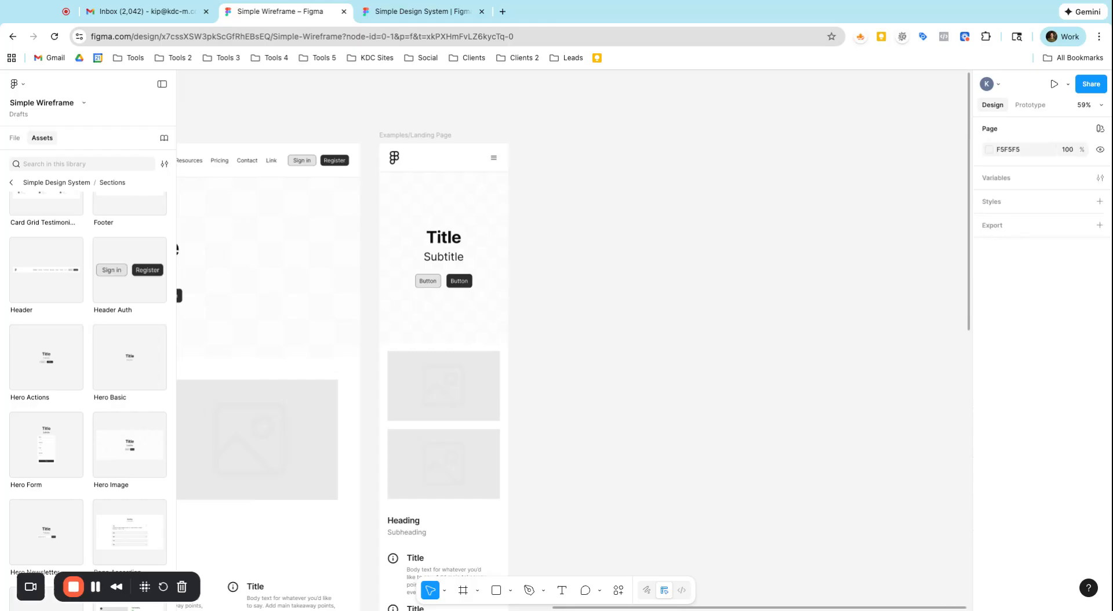
# - Insert the desktop Card Grid Image section and place it beside the mobile Landing Page frame at about X 2544, Y -1084
pyautogui.scroll(-4, 126, 420)
pyautogui.scroll(-3, 151, 376)
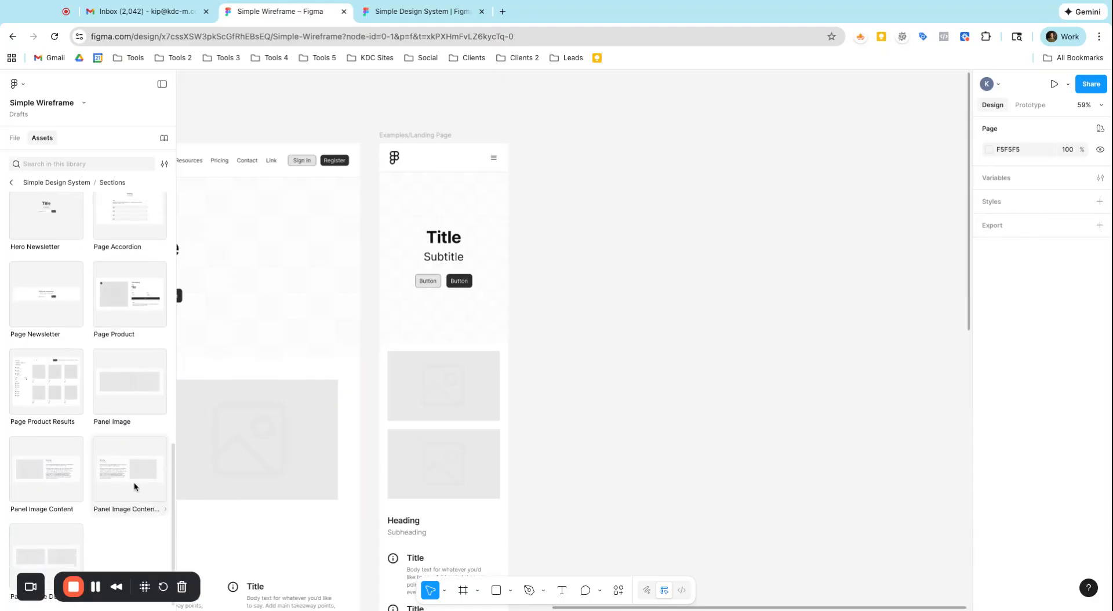
pyautogui.scroll(10, 127, 475)
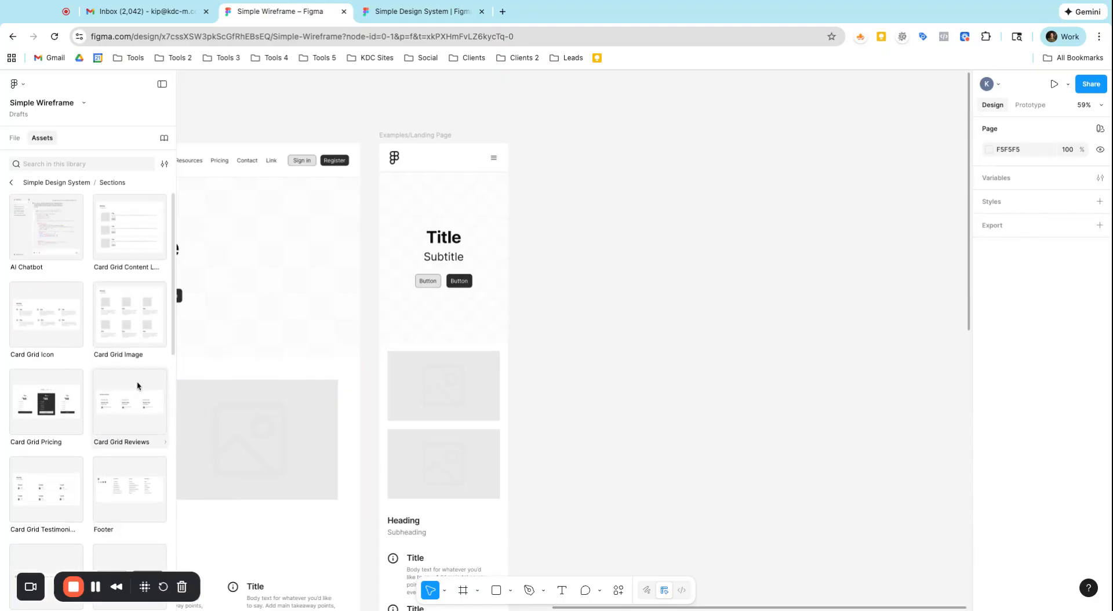
pyautogui.click(145, 314)
pyautogui.click(266, 325)
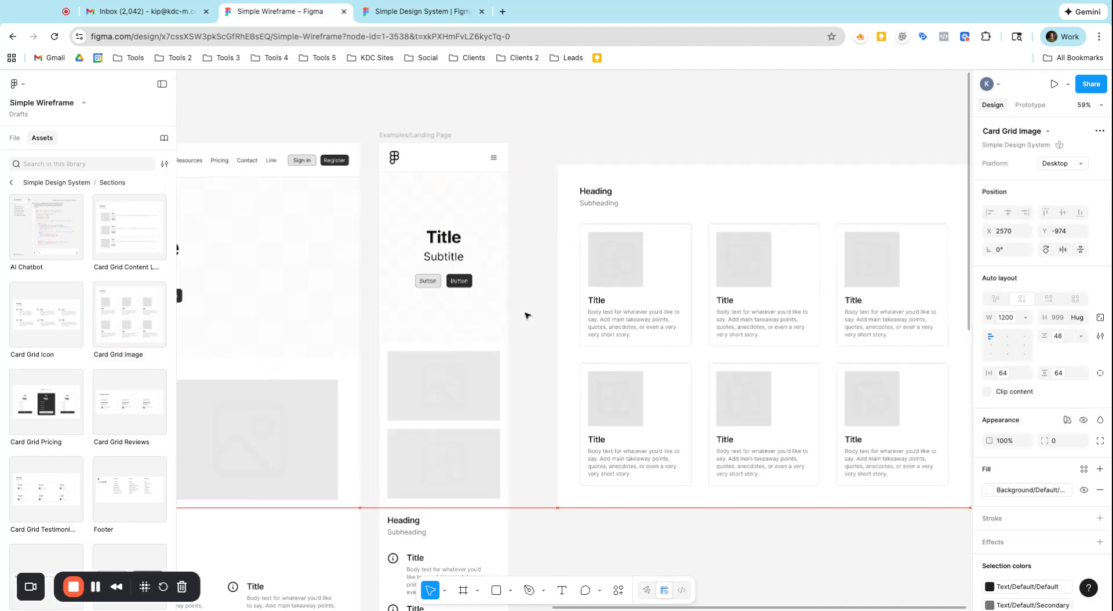
pyautogui.moveTo(803, 301); pyautogui.dragTo(794, 262)
pyautogui.hscroll(2, 795, 261)
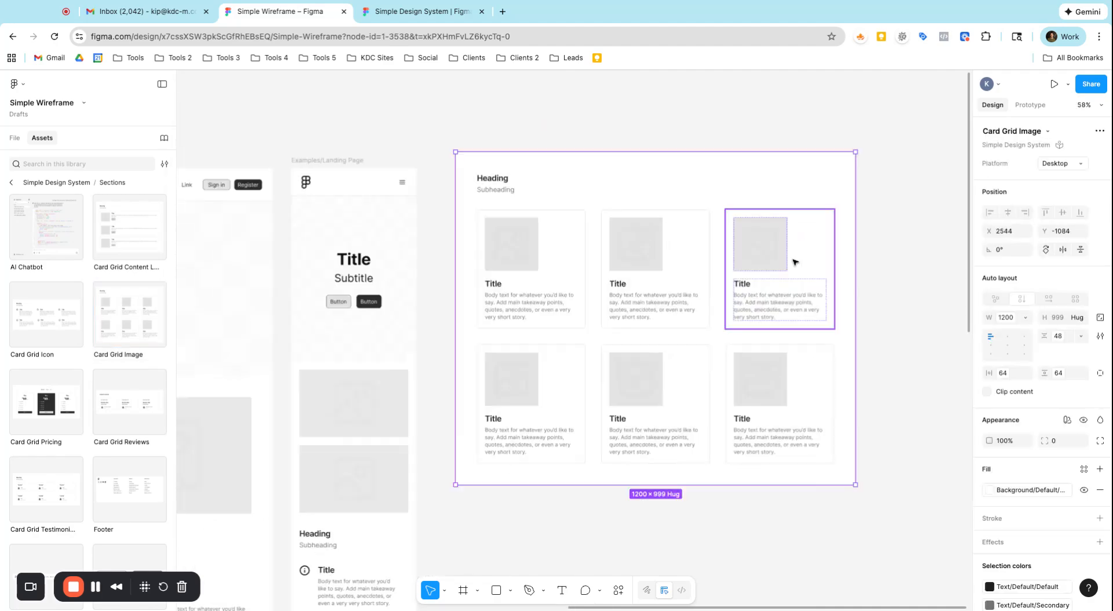
pyautogui.scroll(5, 794, 262)
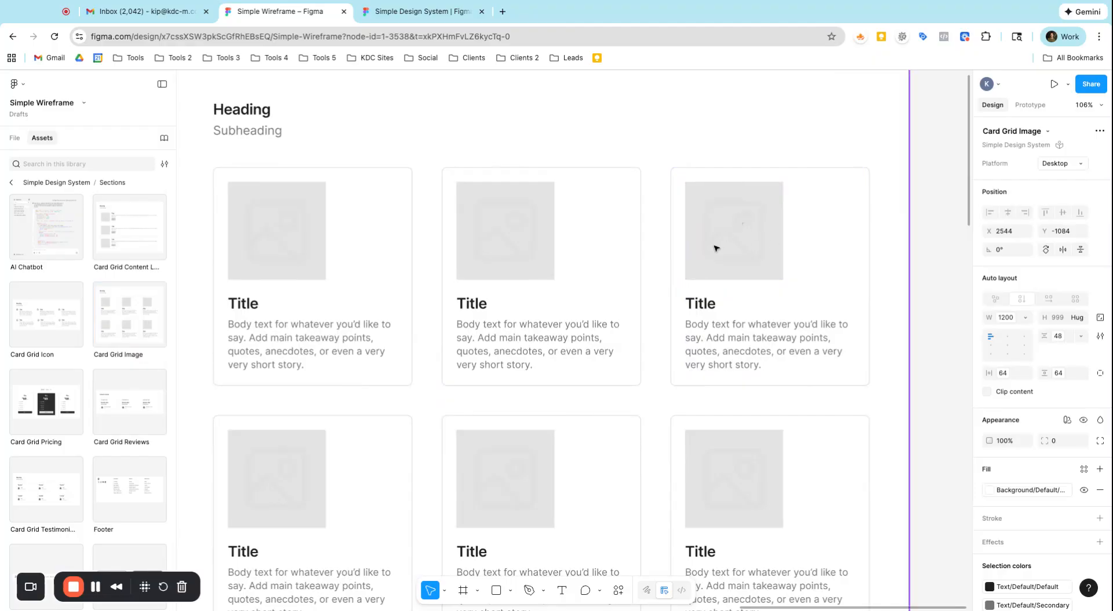
pyautogui.scroll(-5, 689, 319)
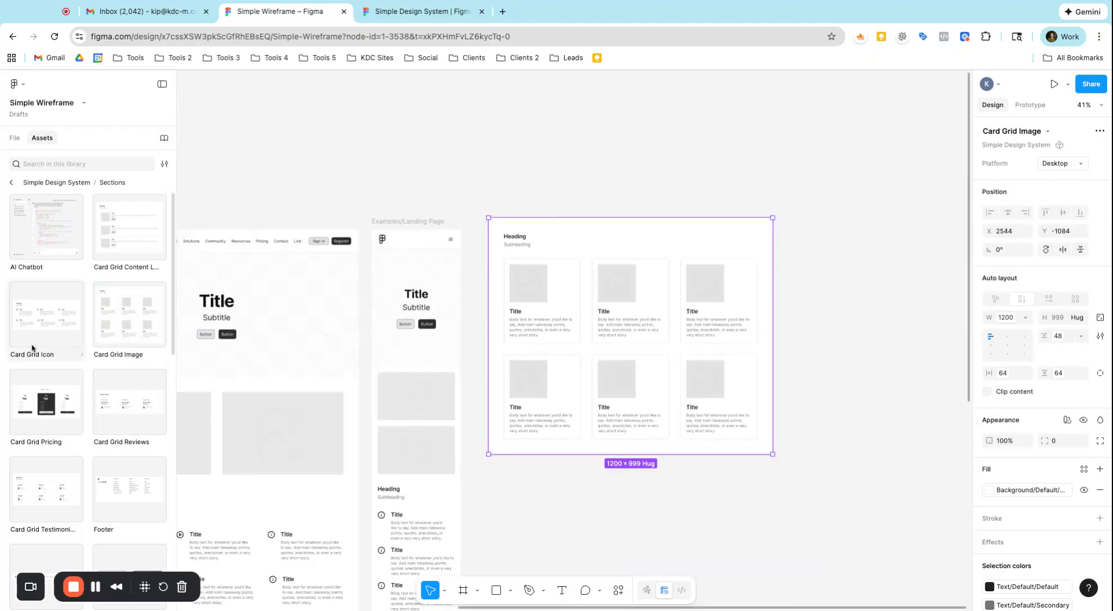
# - Insert the desktop Card Grid Reviews section and place it beside the Card Grid Image section at about X 3800, Y -1084
pyautogui.scroll(-2, 32, 348)
pyautogui.scroll(1, 49, 317)
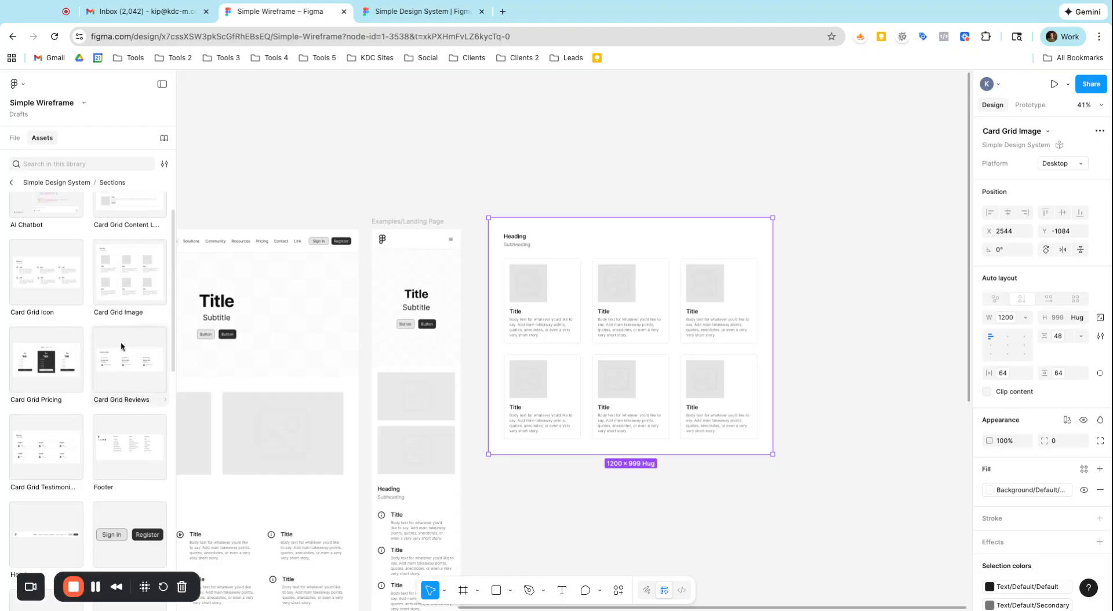
pyautogui.scroll(1, 121, 342)
pyautogui.scroll(-2, 124, 307)
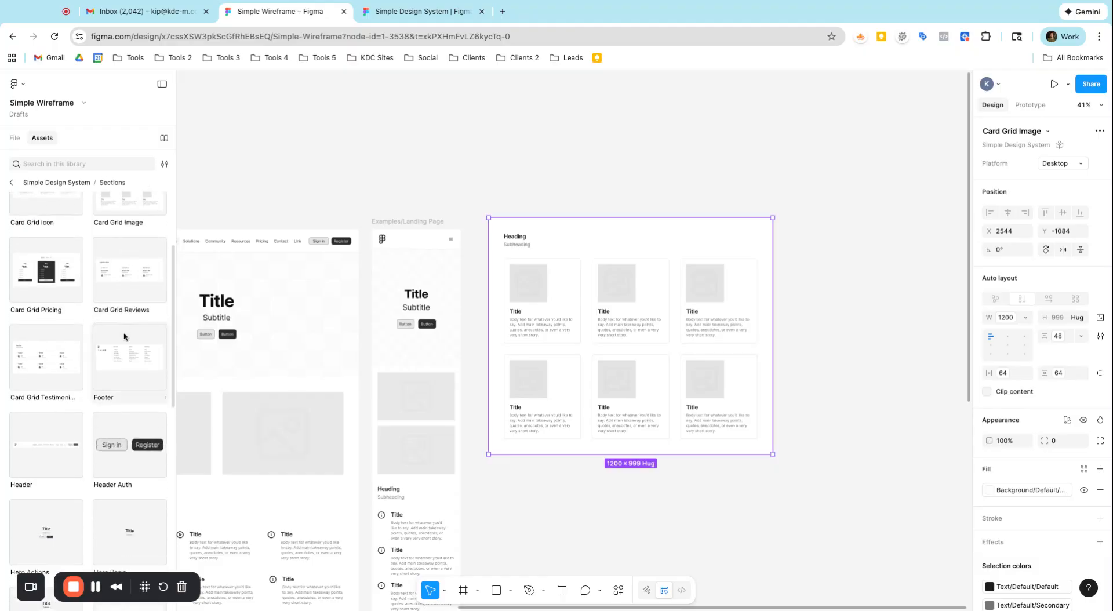
pyautogui.click(129, 298)
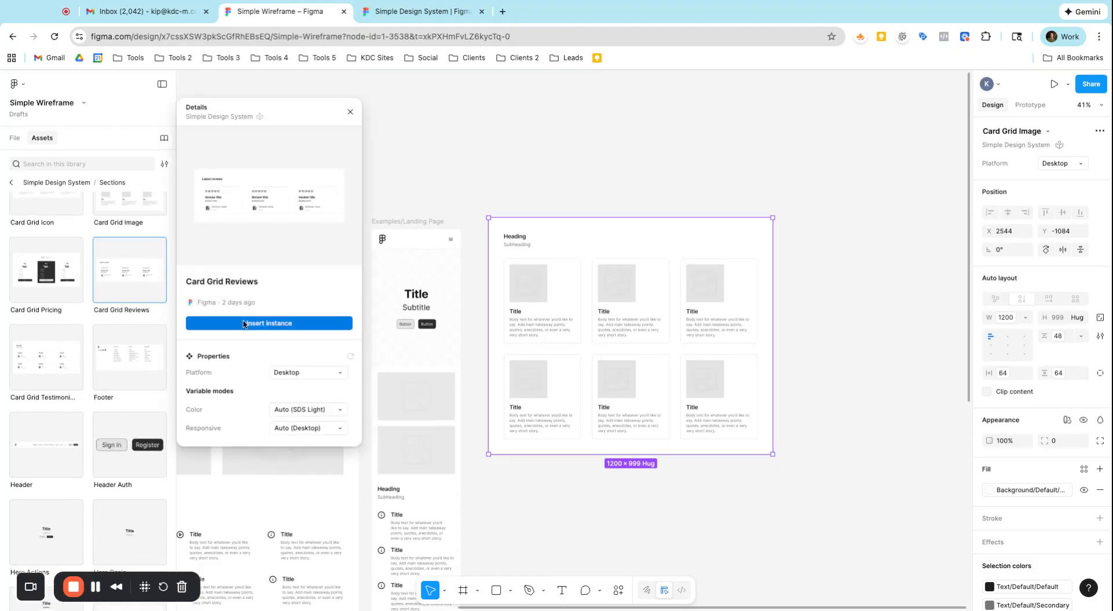
pyautogui.click(269, 323)
pyautogui.moveTo(910, 296); pyautogui.dragTo(914, 313)
pyautogui.scroll(8, 914, 313)
pyautogui.scroll(7, 518, 211)
pyautogui.scroll(-15, 518, 211)
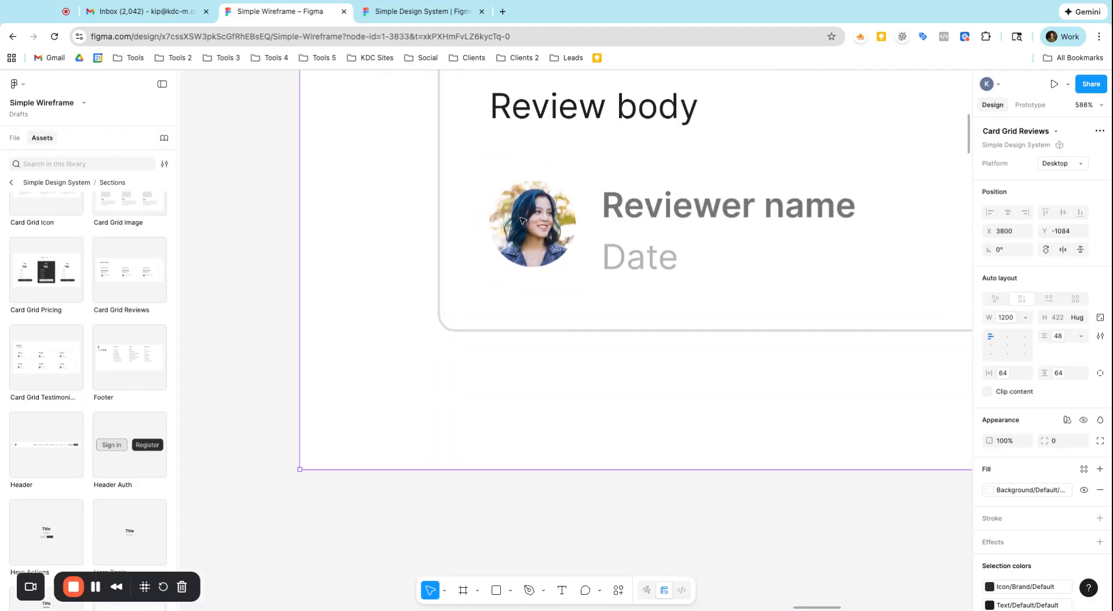
# - Insert a Review Card from the library's Cards category and place it beside the Card Grid Reviews section at about X 5247, Y -1008
pyautogui.click(10, 183)
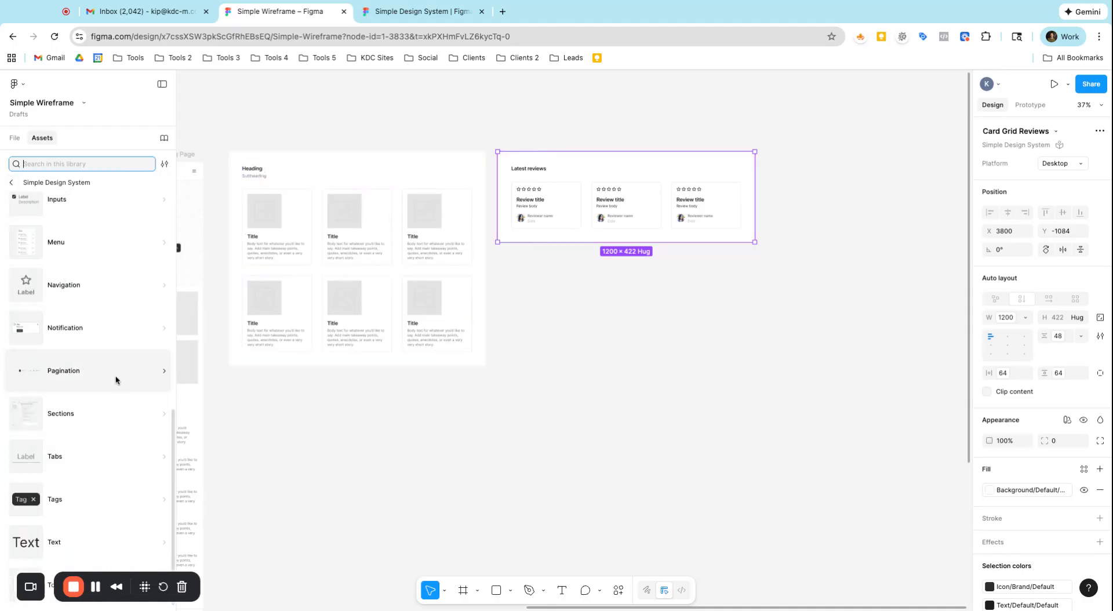
pyautogui.scroll(3, 105, 367)
pyautogui.scroll(3, 105, 367)
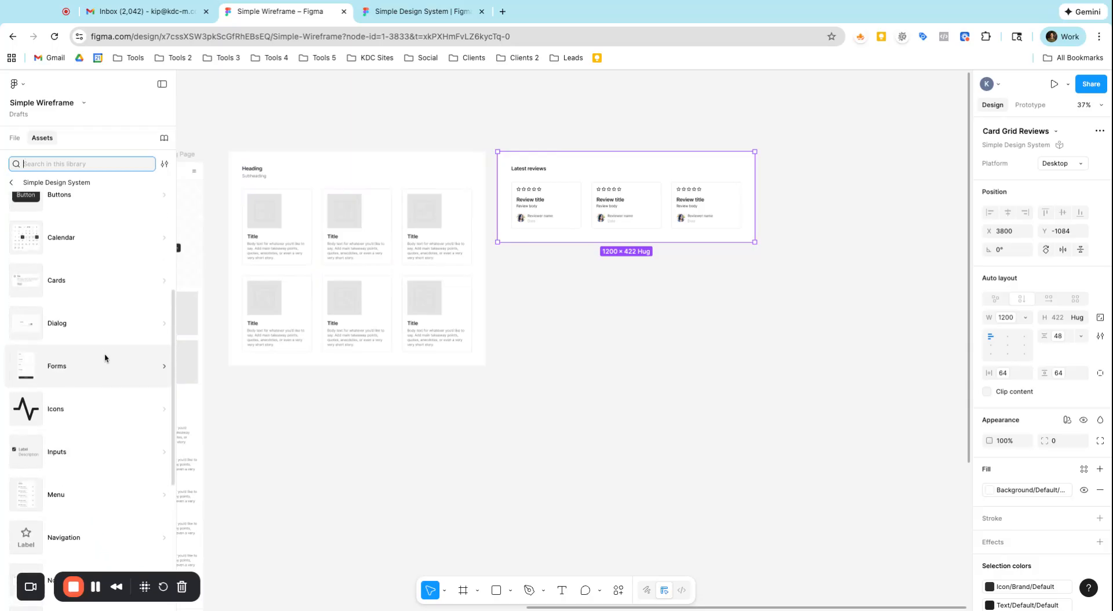
pyautogui.click(91, 345)
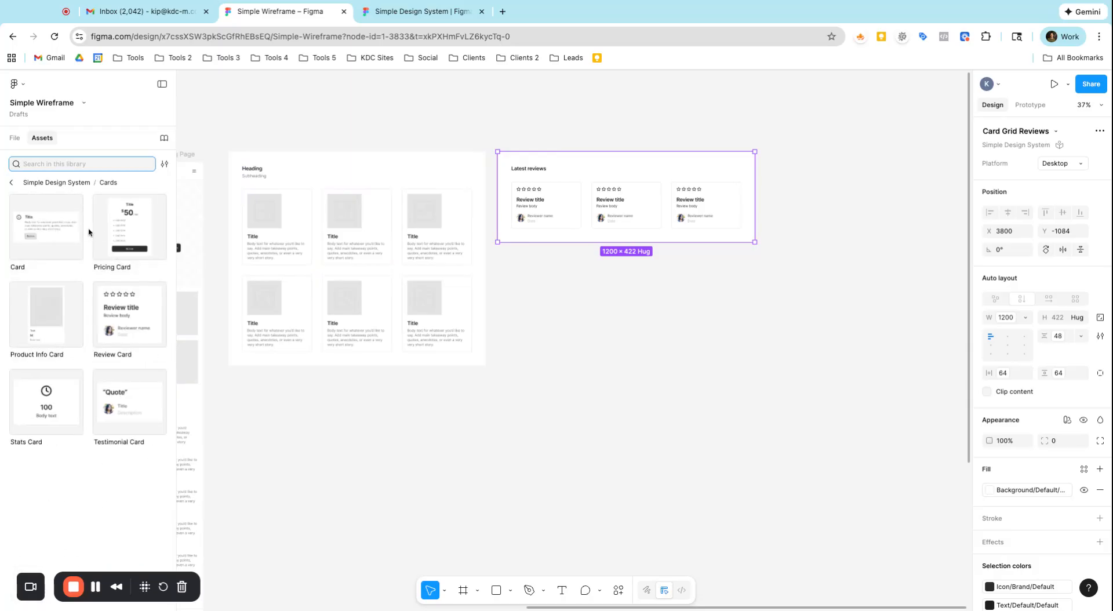
pyautogui.click(134, 323)
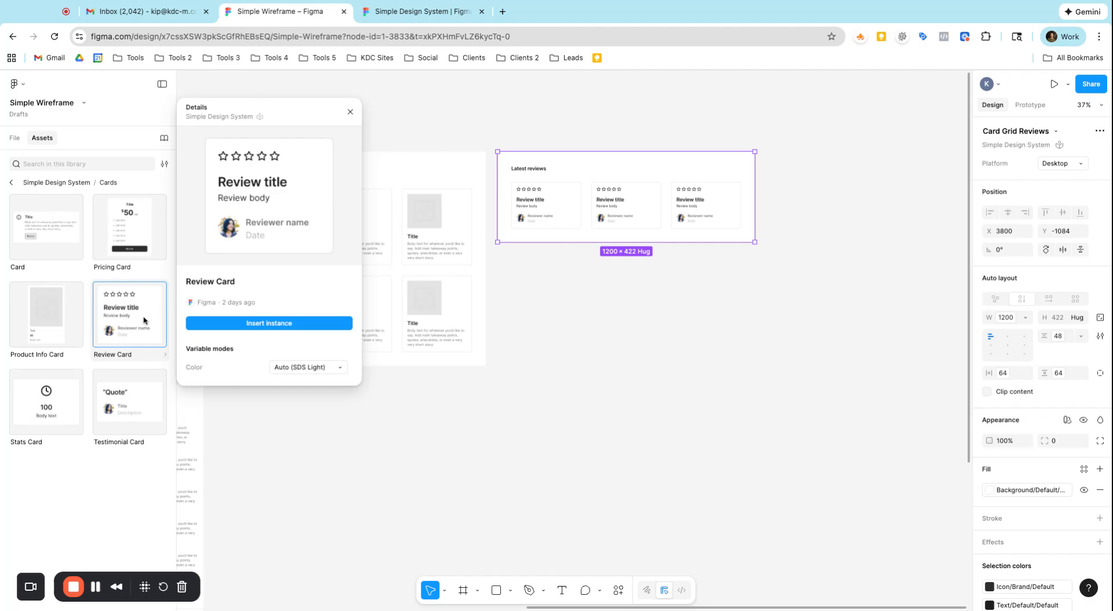
pyautogui.click(238, 324)
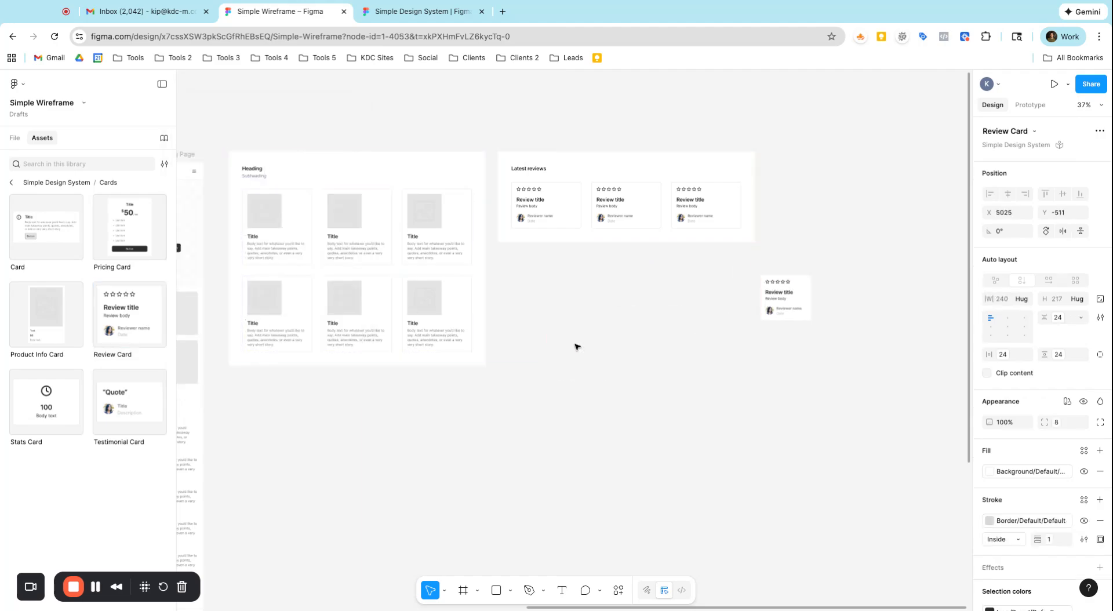
pyautogui.scroll(5, 532, 168)
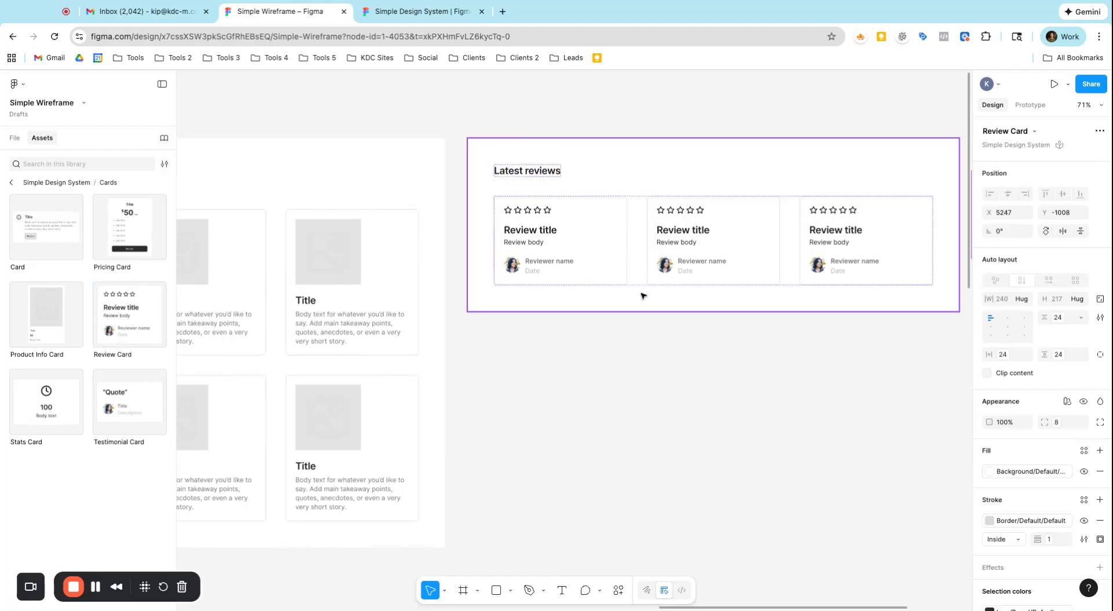
pyautogui.hotkey('shift', '2')
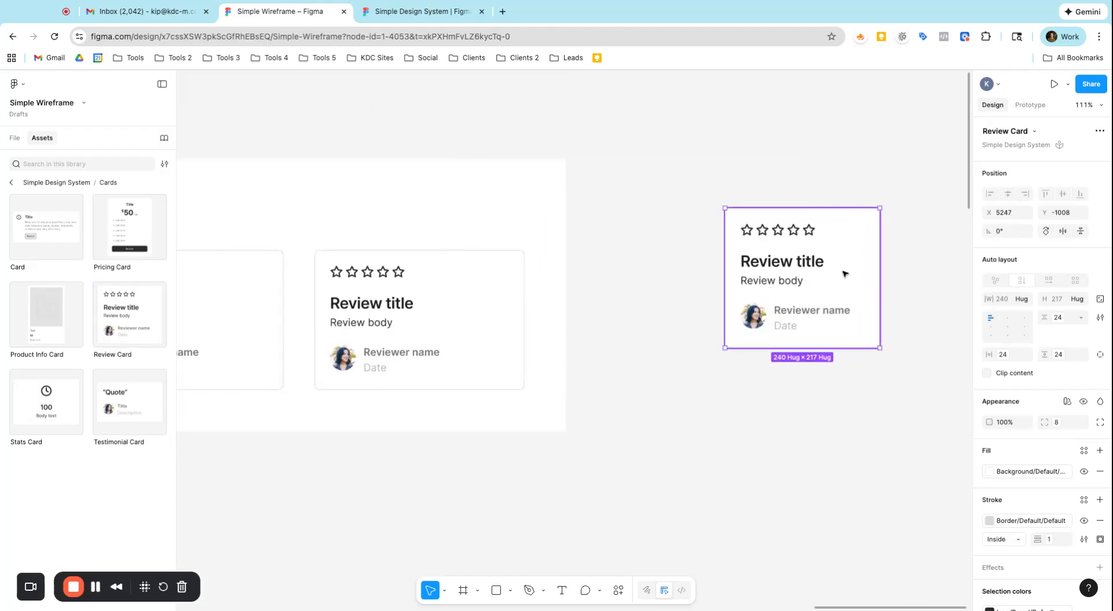
# - Swap the standalone Review Card for the Product Info Card, and swap that for the Testimonial Card
pyautogui.click(1034, 131)
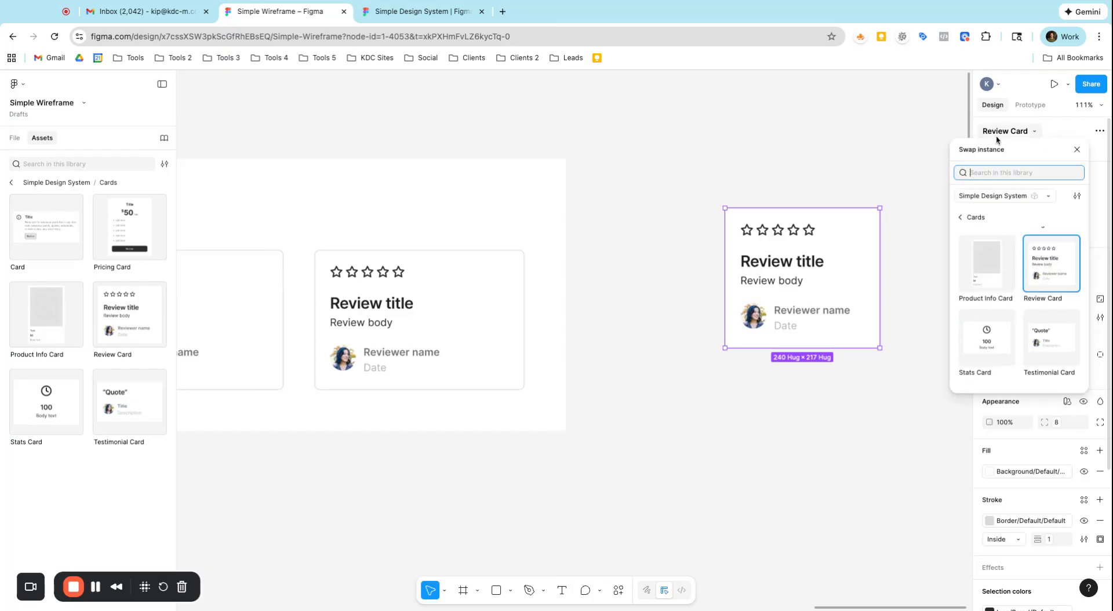
pyautogui.click(1007, 274)
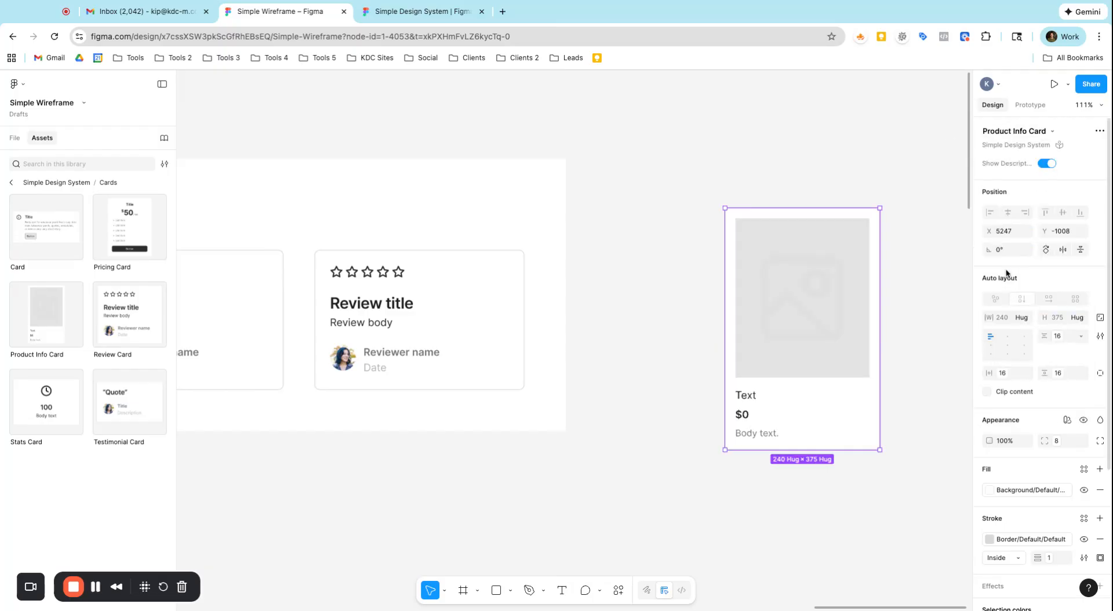
pyautogui.click(997, 132)
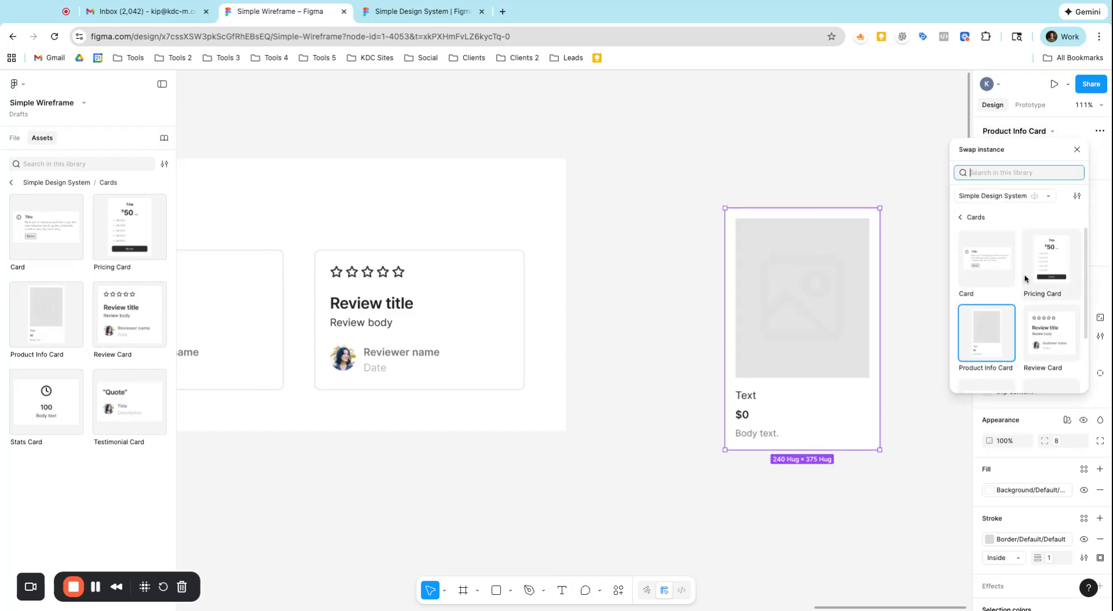
pyautogui.scroll(-3, 1046, 348)
pyautogui.click(1050, 356)
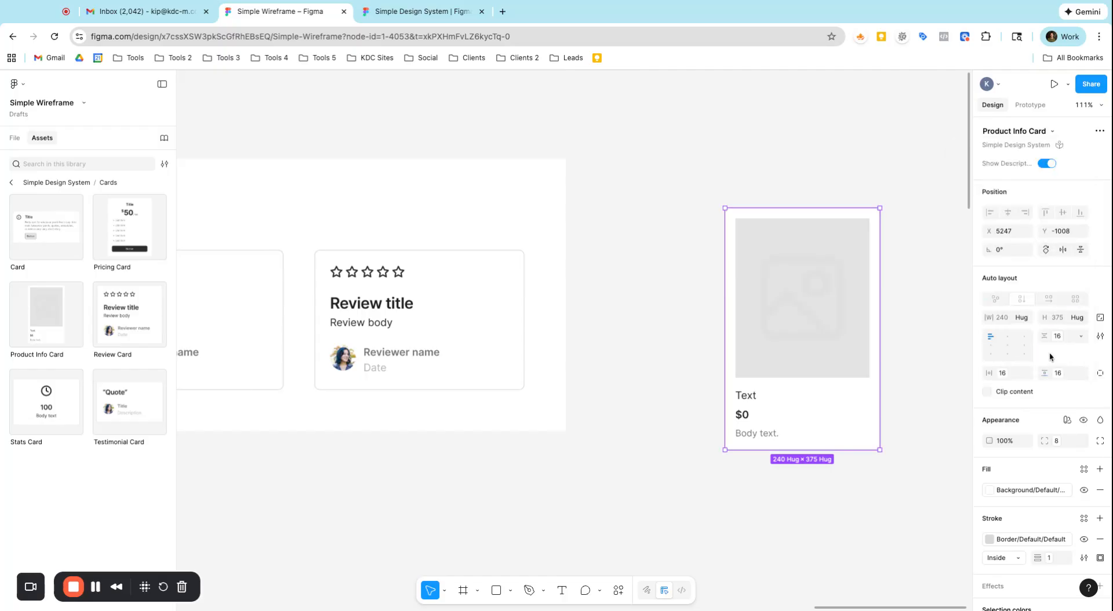
# - Look through the Card Grid sections offered as replacements for the Card Grid Reviews section, without swapping it
pyautogui.scroll(-5, 425, 261)
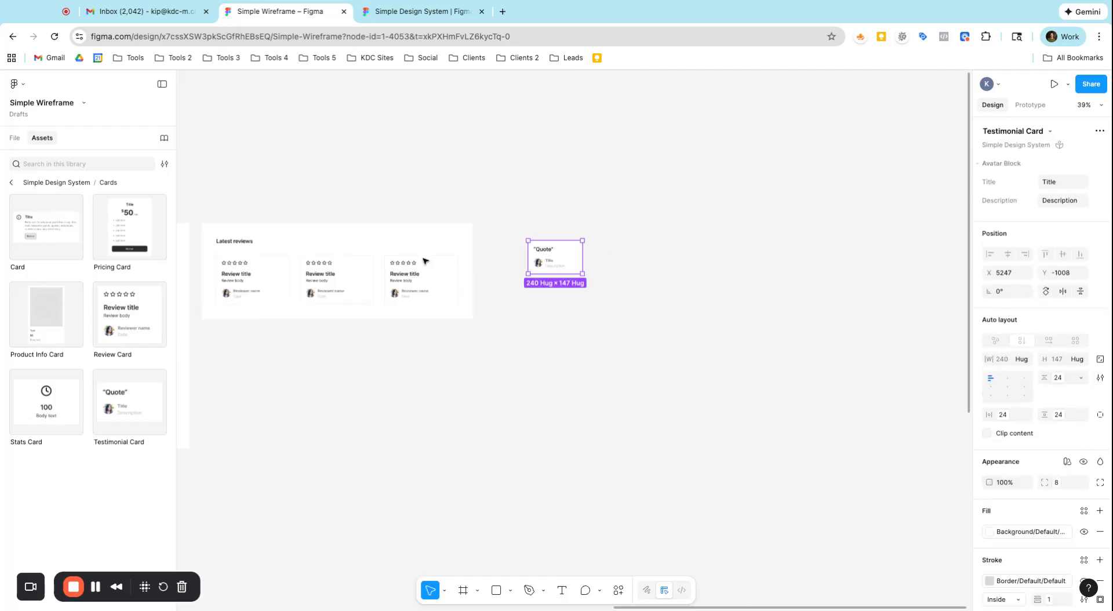
pyautogui.click(235, 238)
pyautogui.click(991, 132)
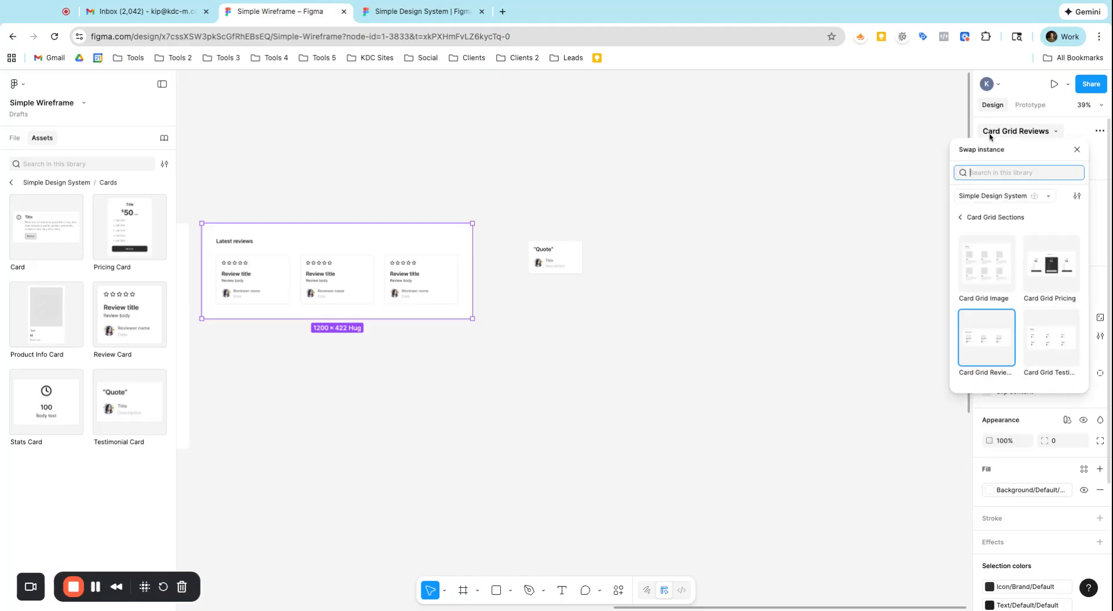
pyautogui.scroll(2, 1029, 280)
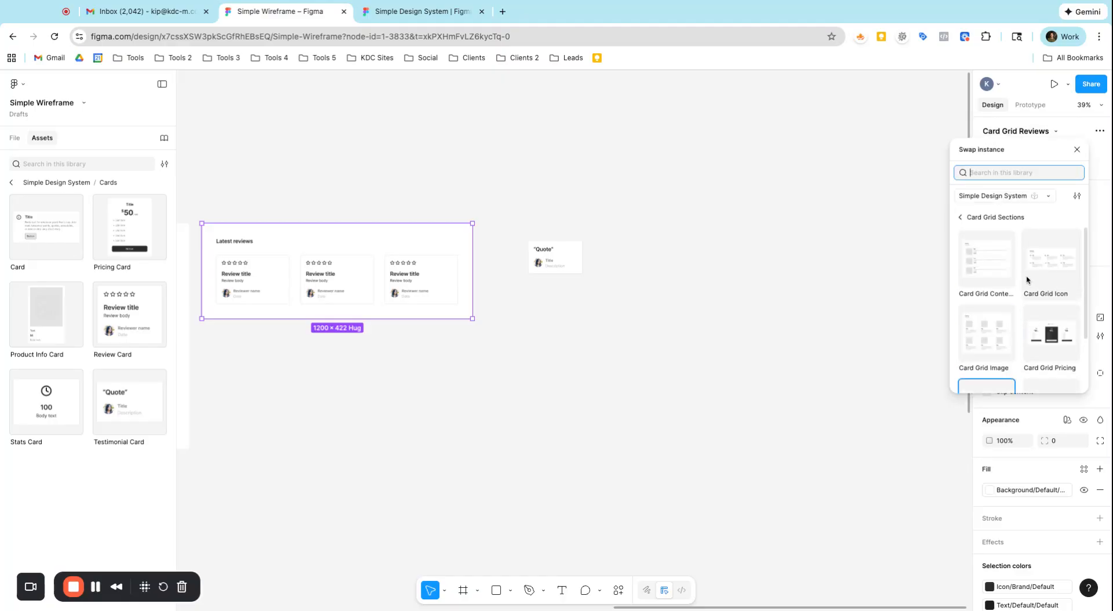
pyautogui.scroll(-2, 1020, 290)
pyautogui.click(813, 155)
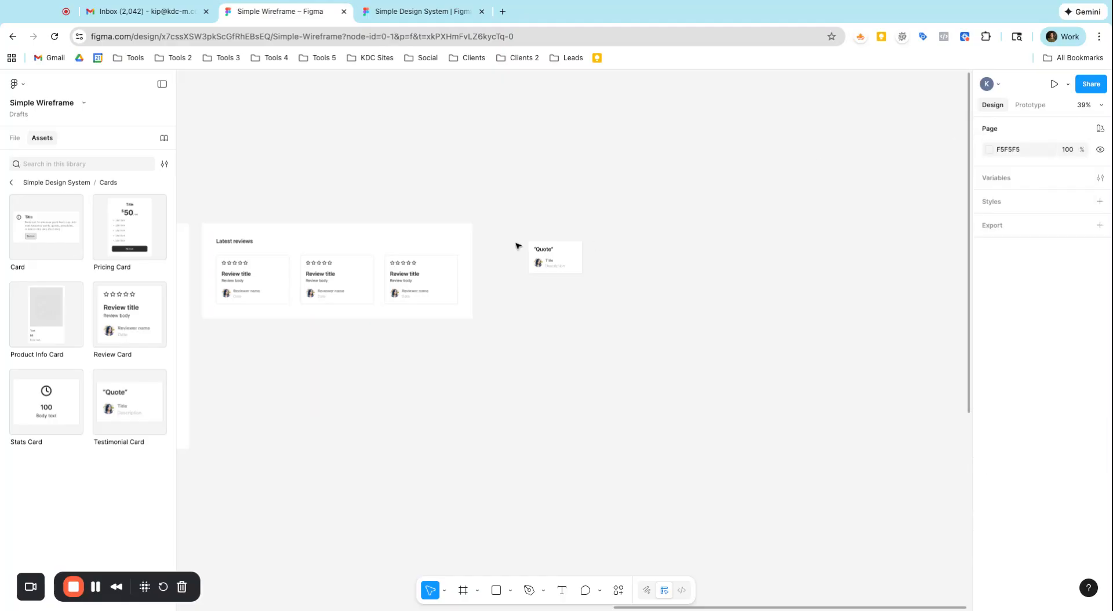
# - Stack three copies of the Testimonial Card below the original at X 5247 with near-even gaps, and select all four cards
pyautogui.scroll(5, 533, 258)
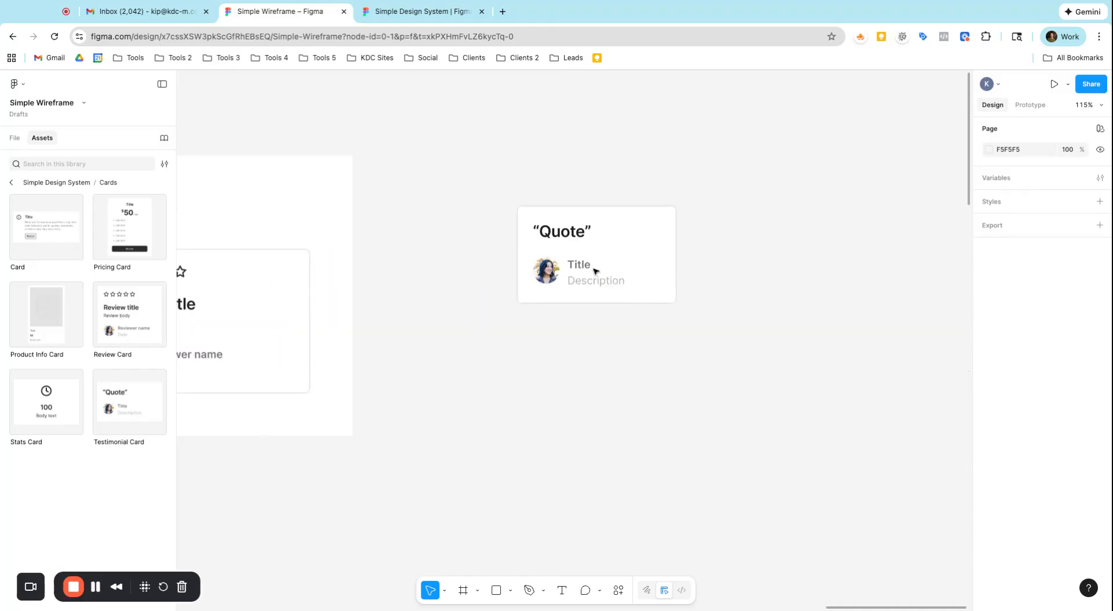
pyautogui.scroll(-5, 595, 271)
pyautogui.scroll(-3, 340, 266)
pyautogui.scroll(4, 342, 261)
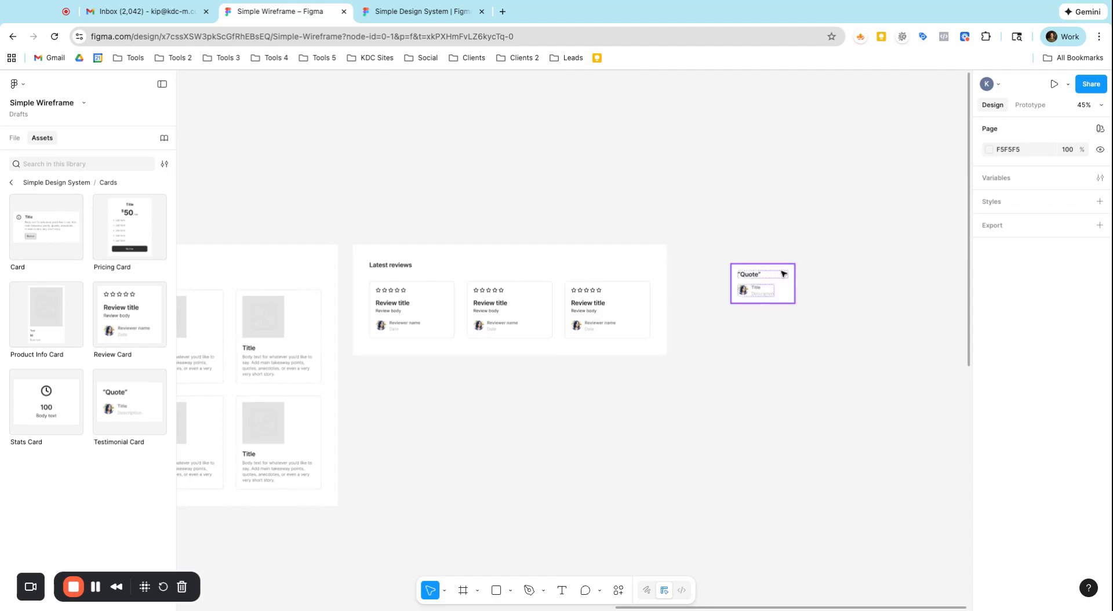
pyautogui.click(788, 288)
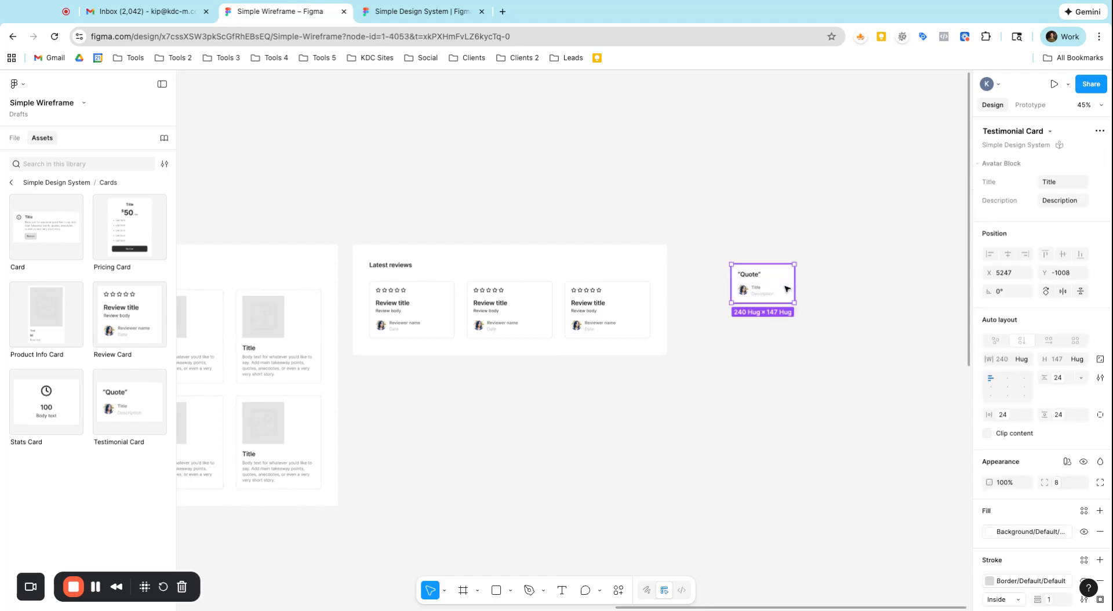
pyautogui.moveTo(786, 291); pyautogui.dragTo(786, 457)
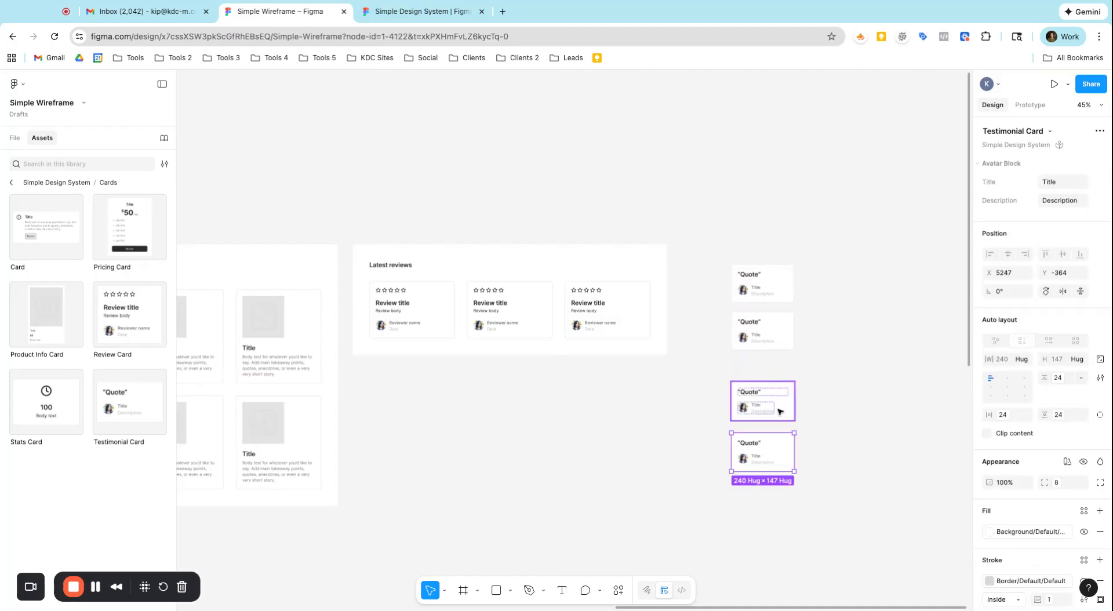
pyautogui.moveTo(780, 412); pyautogui.dragTo(780, 454)
pyautogui.moveTo(779, 336); pyautogui.dragTo(778, 337)
pyautogui.moveTo(719, 264); pyautogui.dragTo(808, 447)
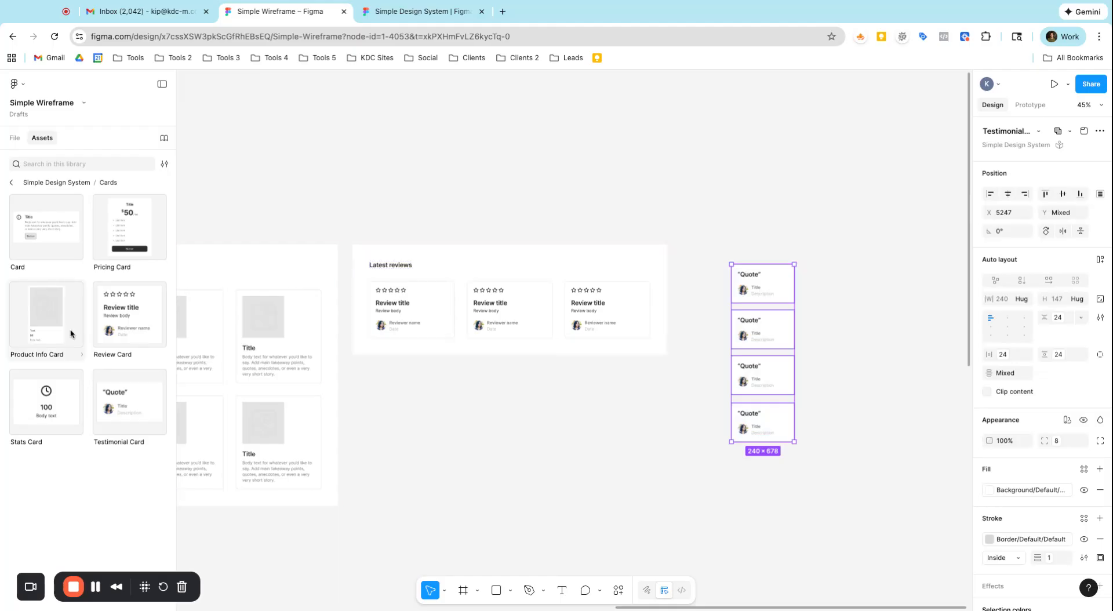
# - Browse the Buttons and Avatars categories of the Simple Design System library
pyautogui.click(11, 184)
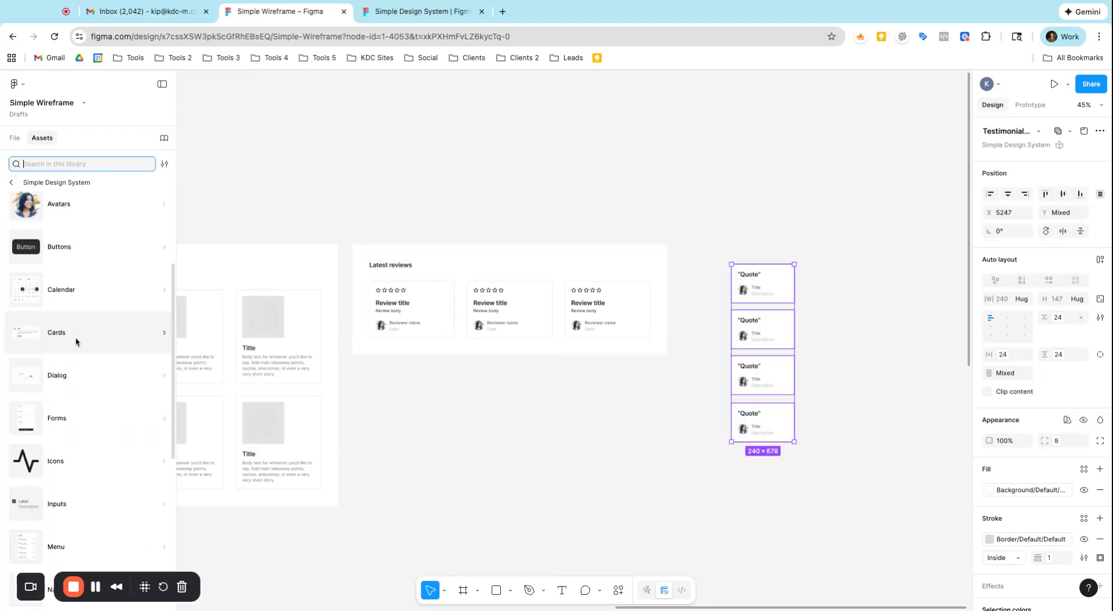
pyautogui.scroll(1, 99, 289)
pyautogui.click(108, 273)
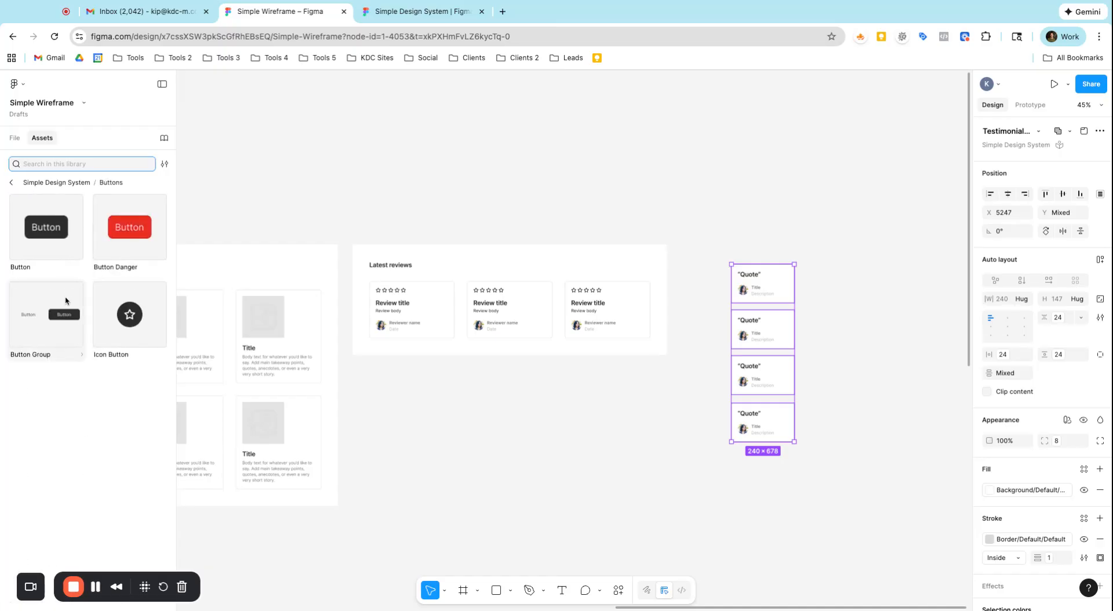
pyautogui.click(12, 184)
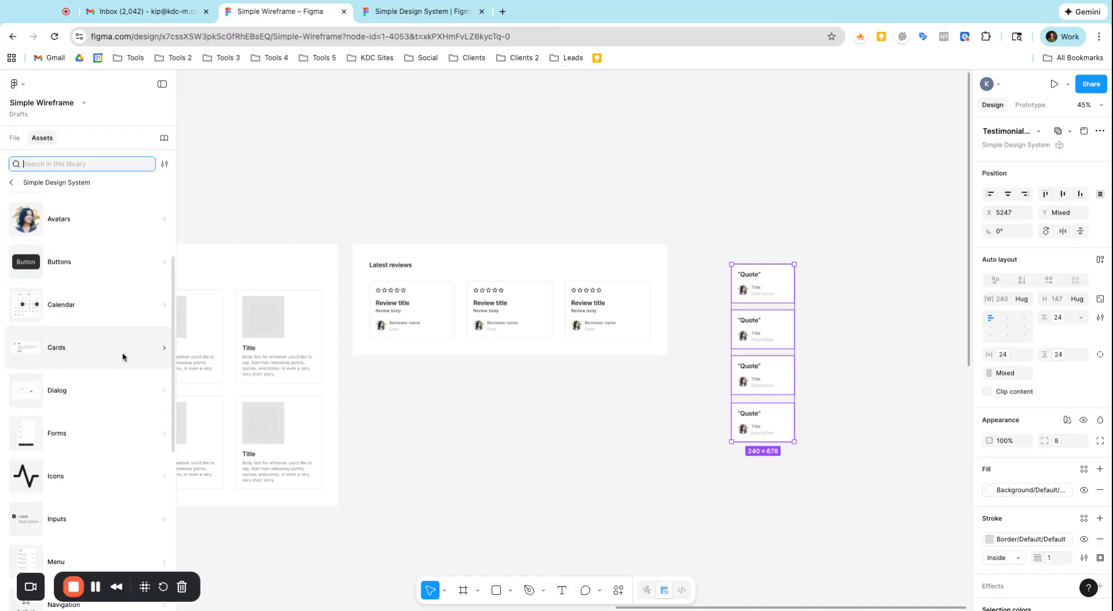
pyautogui.click(85, 322)
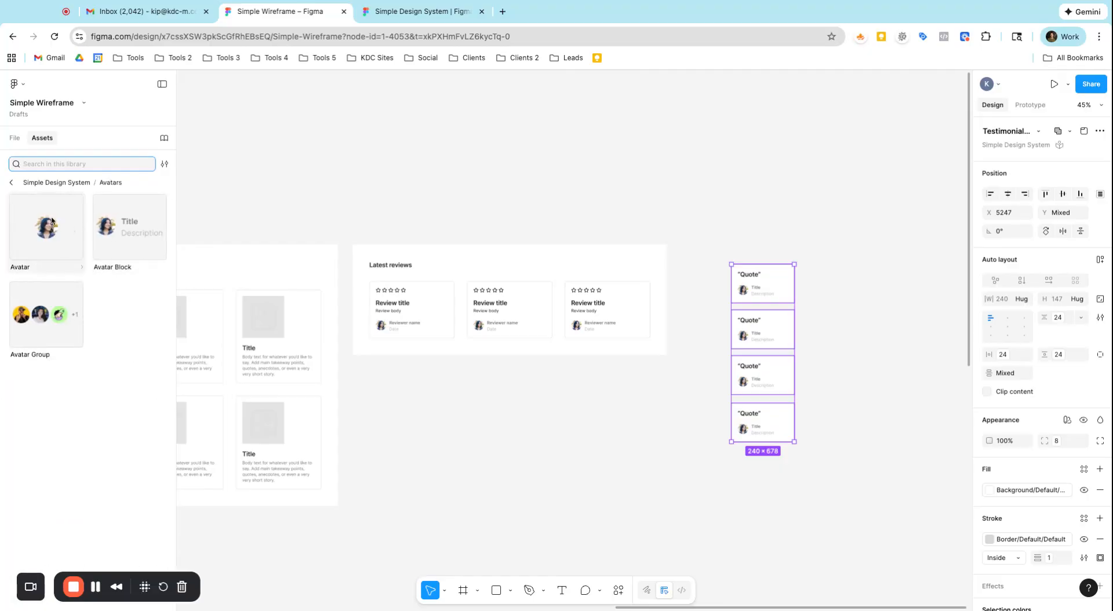
pyautogui.click(13, 185)
pyautogui.scroll(1, 85, 330)
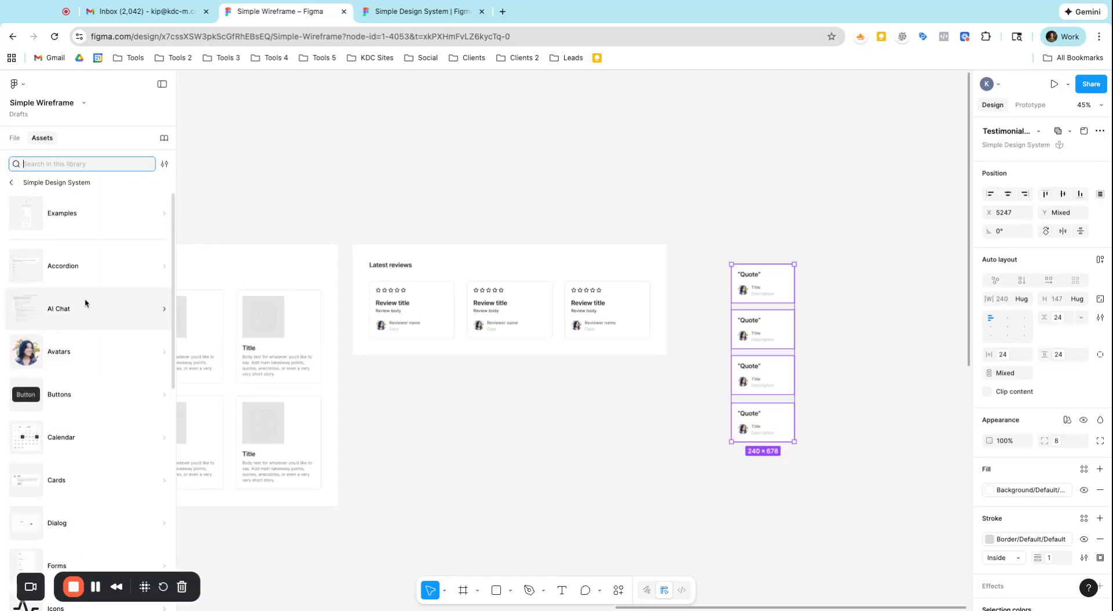
# - Browse the library's Icons category and return to the list of component categories to view the remaining ones
pyautogui.scroll(-1, 100, 371)
pyautogui.scroll(-5, 100, 371)
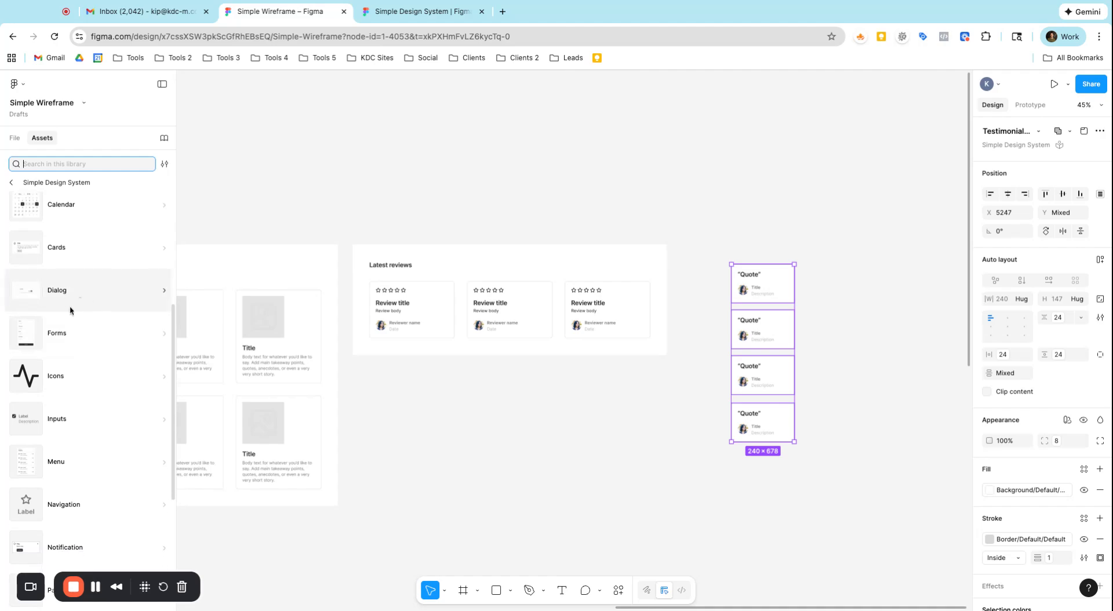
pyautogui.click(68, 331)
pyautogui.scroll(-10, 100, 336)
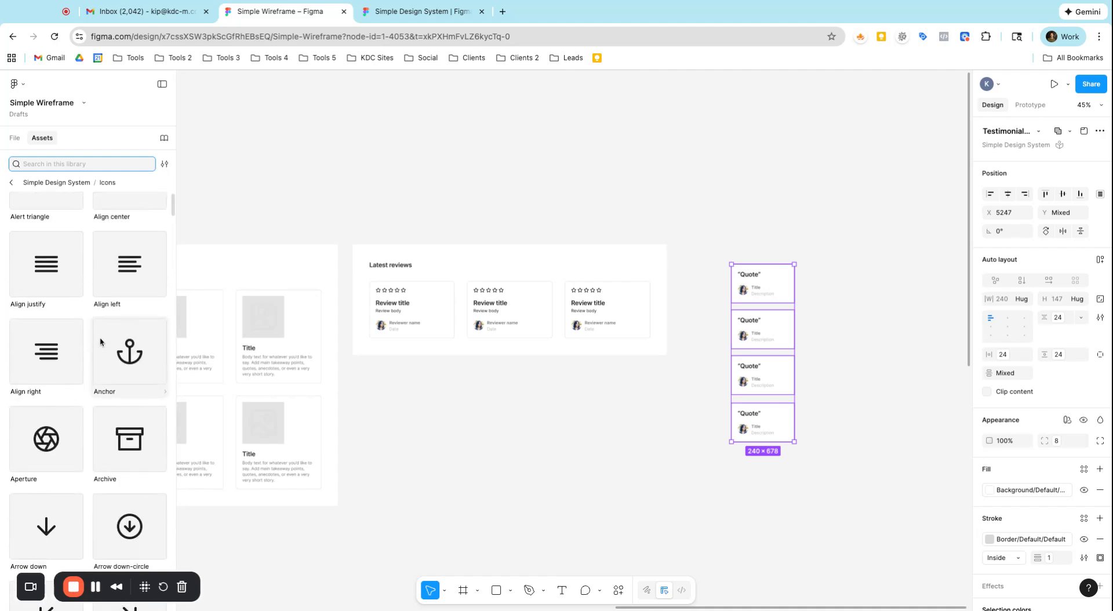
pyautogui.scroll(-15, 100, 340)
pyautogui.scroll(20, 70, 290)
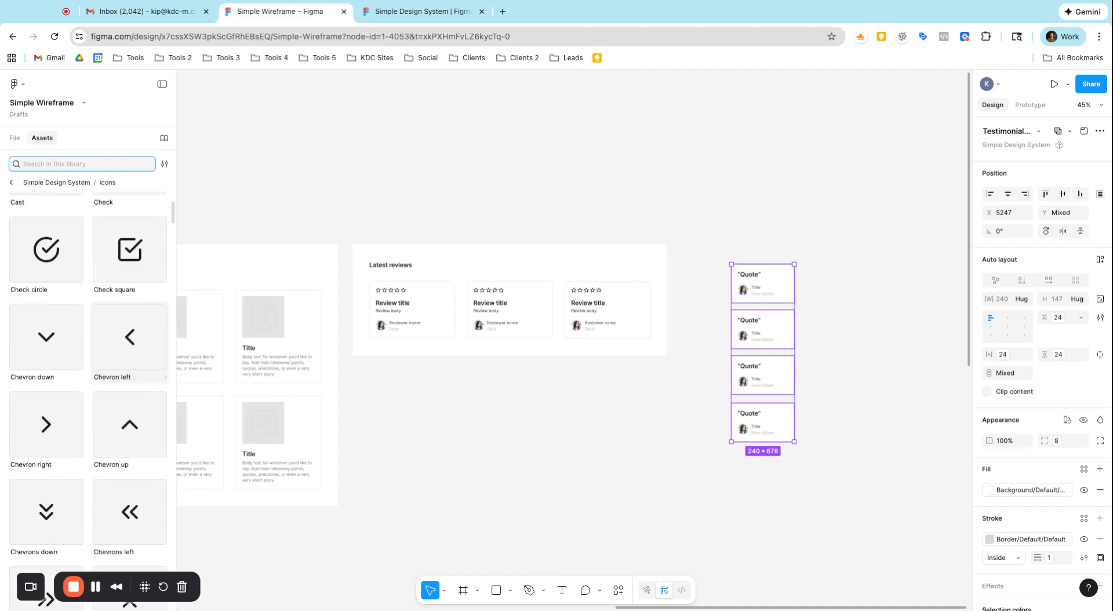
pyautogui.click(12, 184)
pyautogui.scroll(-3, 72, 347)
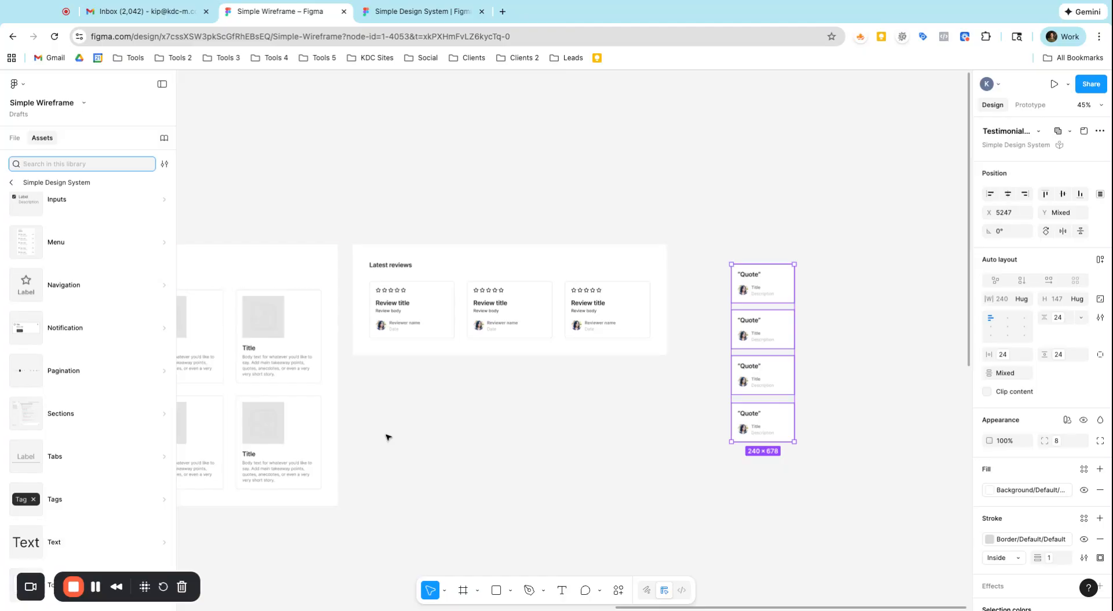
# - Review the Home Page and Landing Page frames together with the separately inserted sections and cards on the canvas
pyautogui.scroll(-5, 414, 378)
pyautogui.scroll(4, 498, 368)
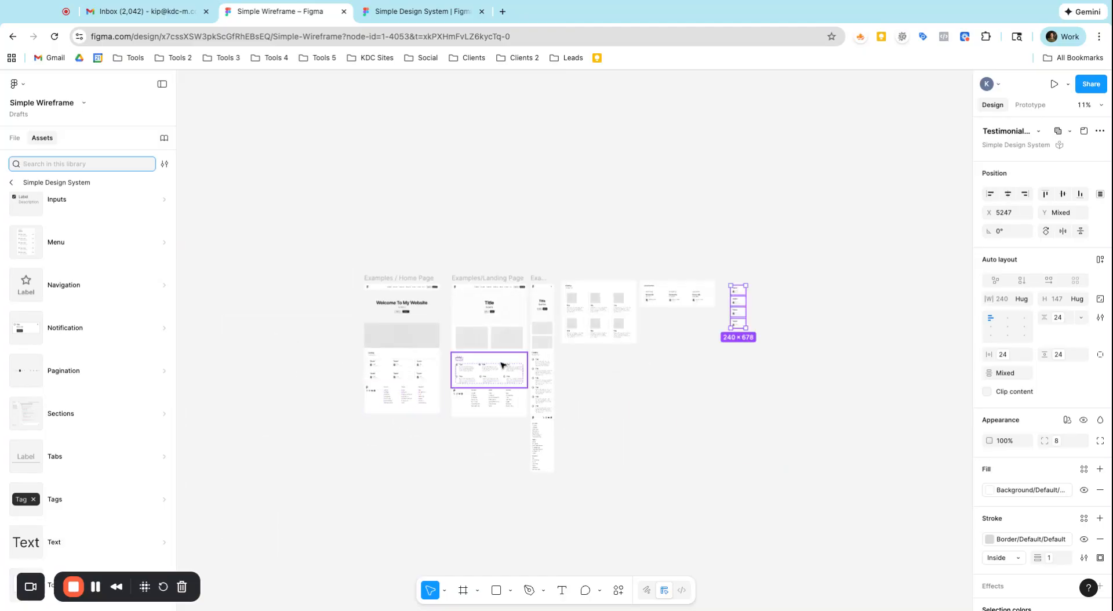
pyautogui.scroll(-5, 512, 187)
pyautogui.scroll(4, 412, 231)
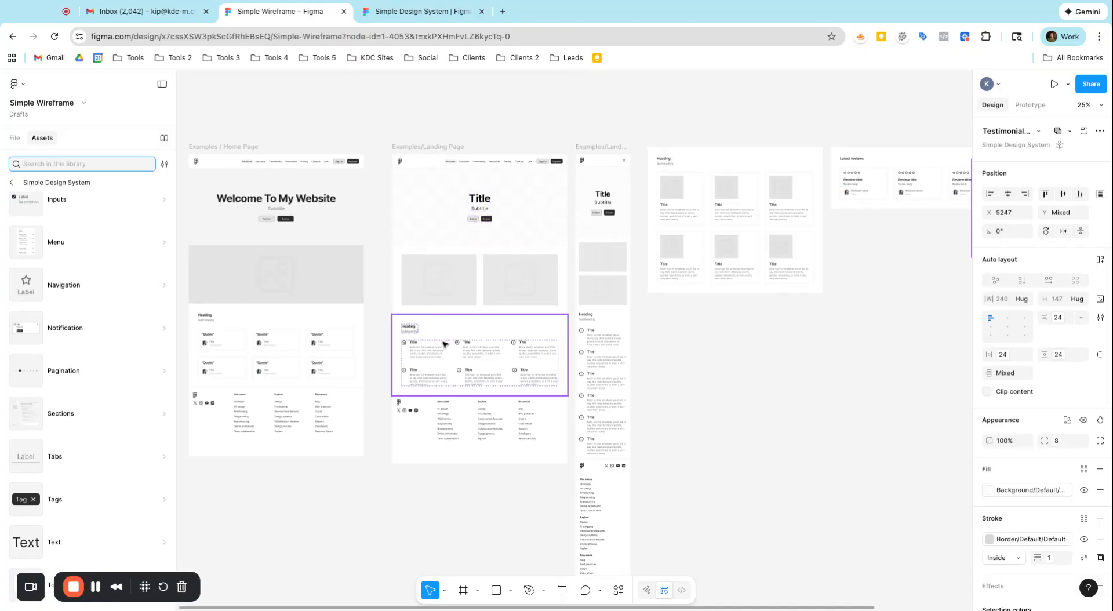
pyautogui.scroll(8, 447, 342)
pyautogui.scroll(-5, 329, 348)
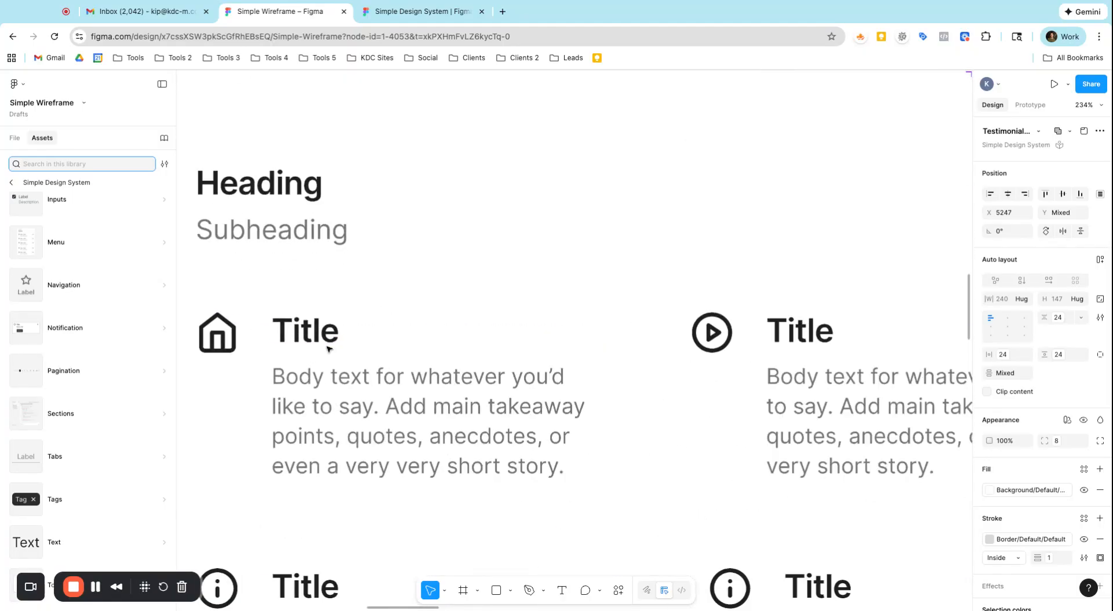
pyautogui.scroll(-5, 325, 389)
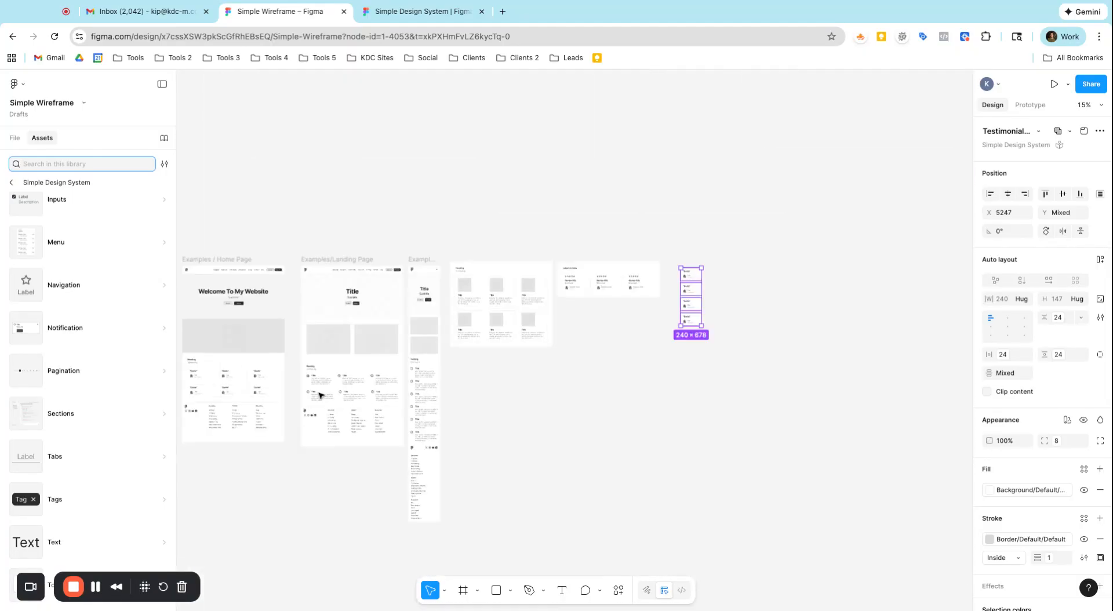
pyautogui.scroll(1, 215, 297)
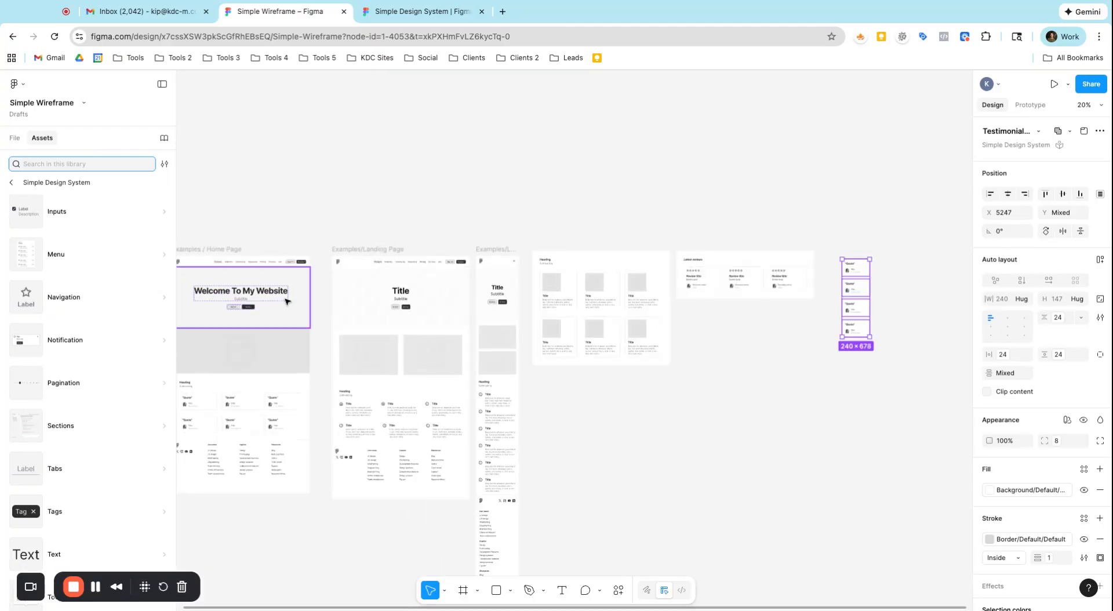
pyautogui.hscroll(-5, 286, 303)
pyautogui.scroll(9, 439, 311)
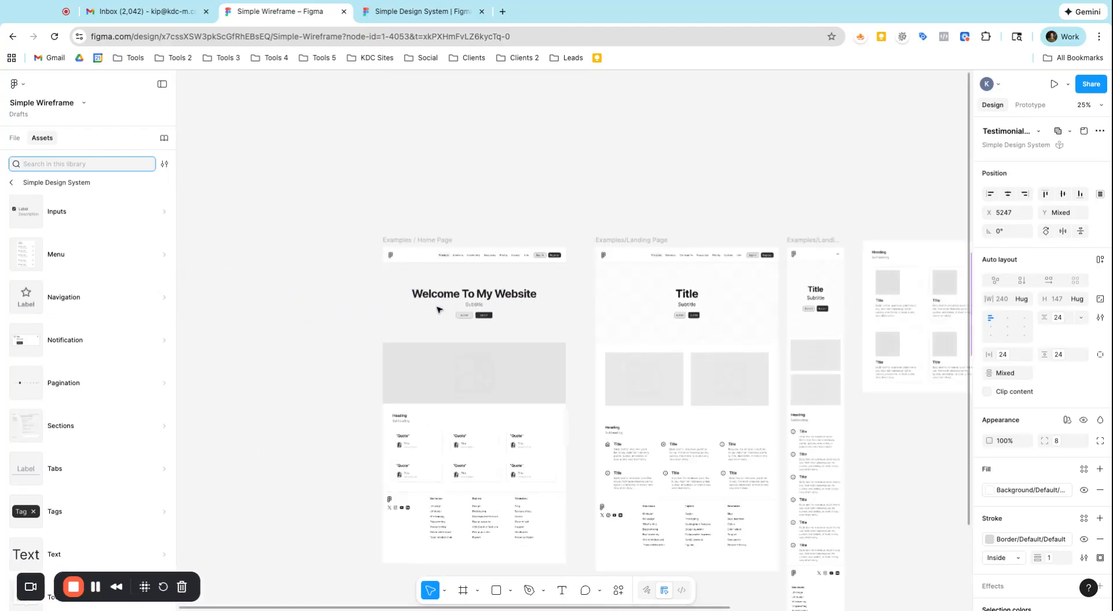
# - Replace the hero subtitle in the Home Page frame with "Thanks for stopping by!" and deselect it
pyautogui.click(554, 316)
pyautogui.doubleClick(554, 315)
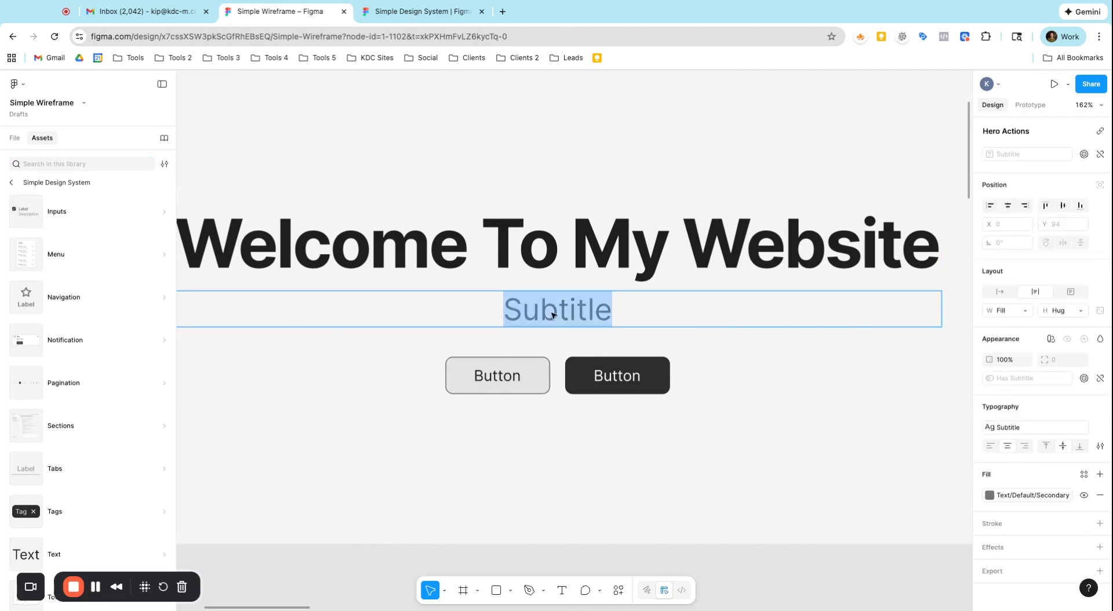
pyautogui.write('Thanks for')
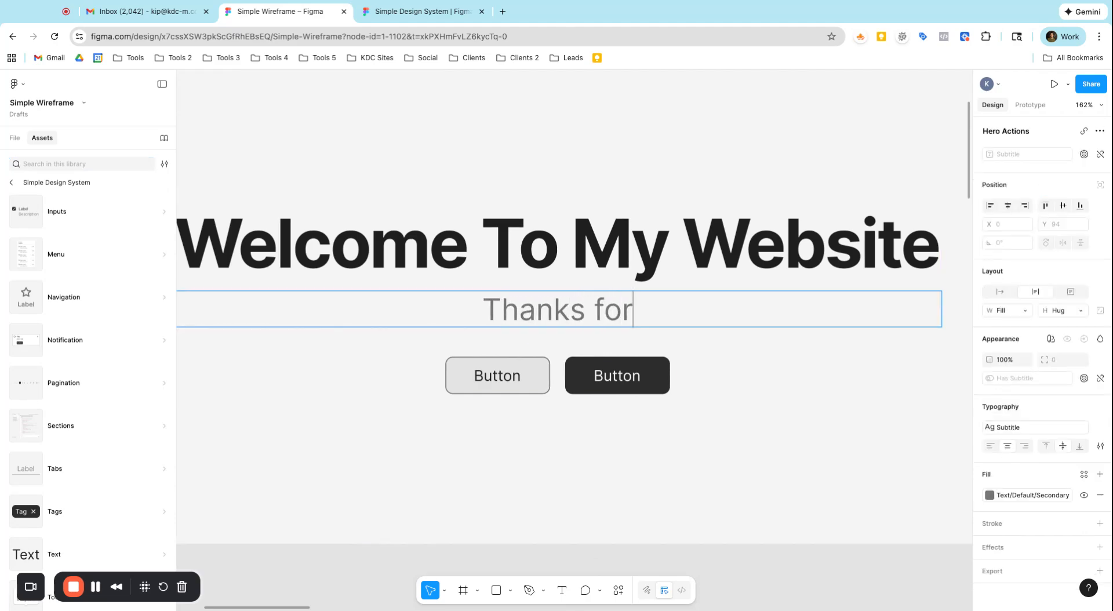
pyautogui.write(' stopping by!')
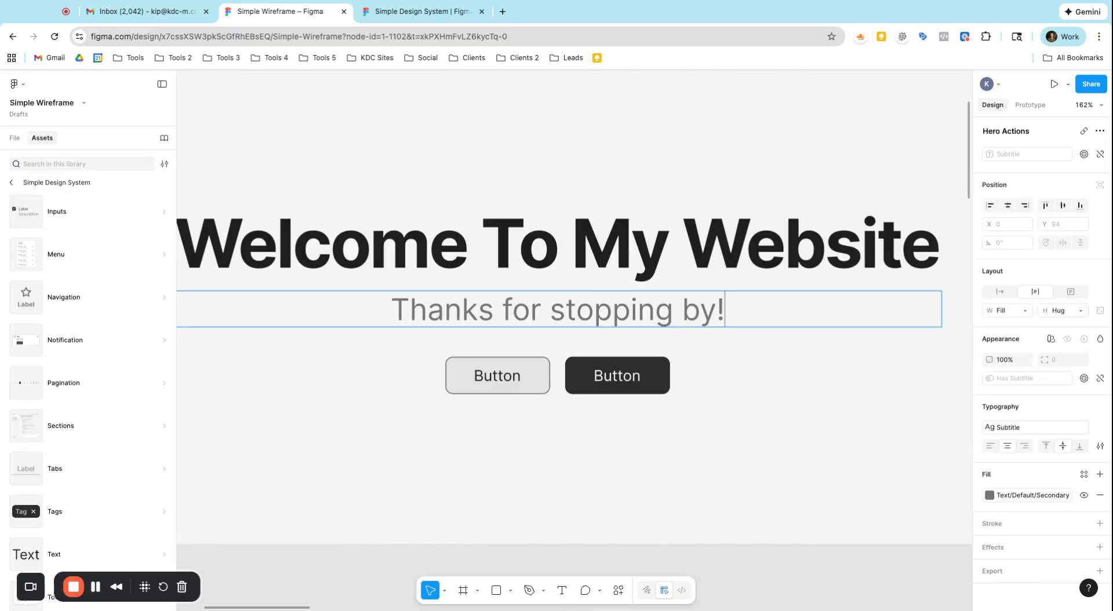
pyautogui.scroll(-10, 532, 270)
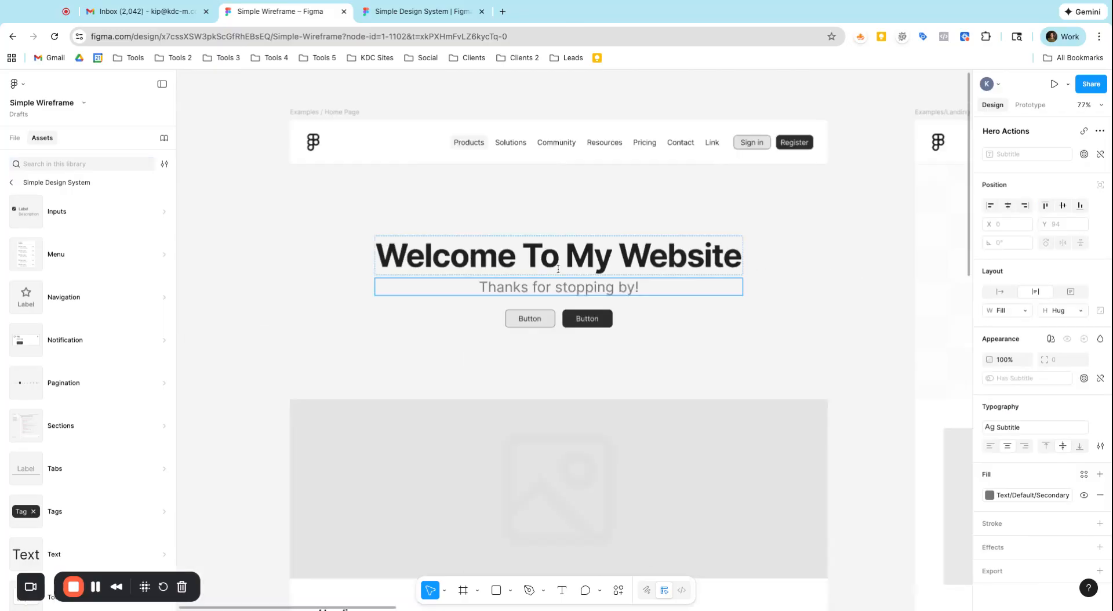
pyautogui.click(411, 263)
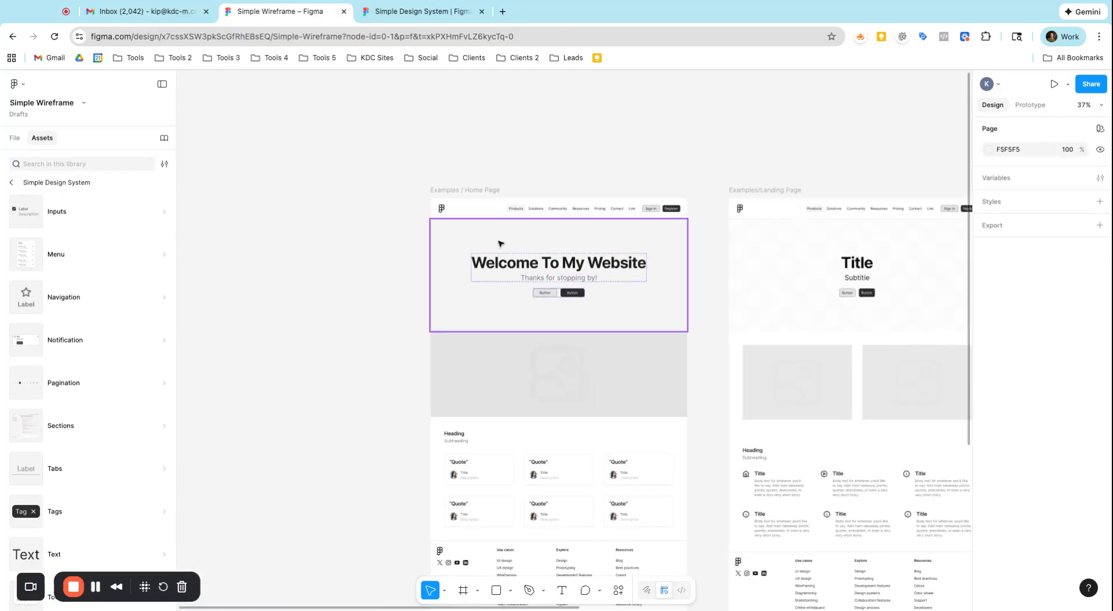
# - Copy the Home Page's Hero Actions section onto the empty canvas beside the frame and set the copy's platform to Mobile
pyautogui.keyDown('alt'); pyautogui.moveTo(524, 244); pyautogui.dragTo(270, 249); pyautogui.keyUp('alt')
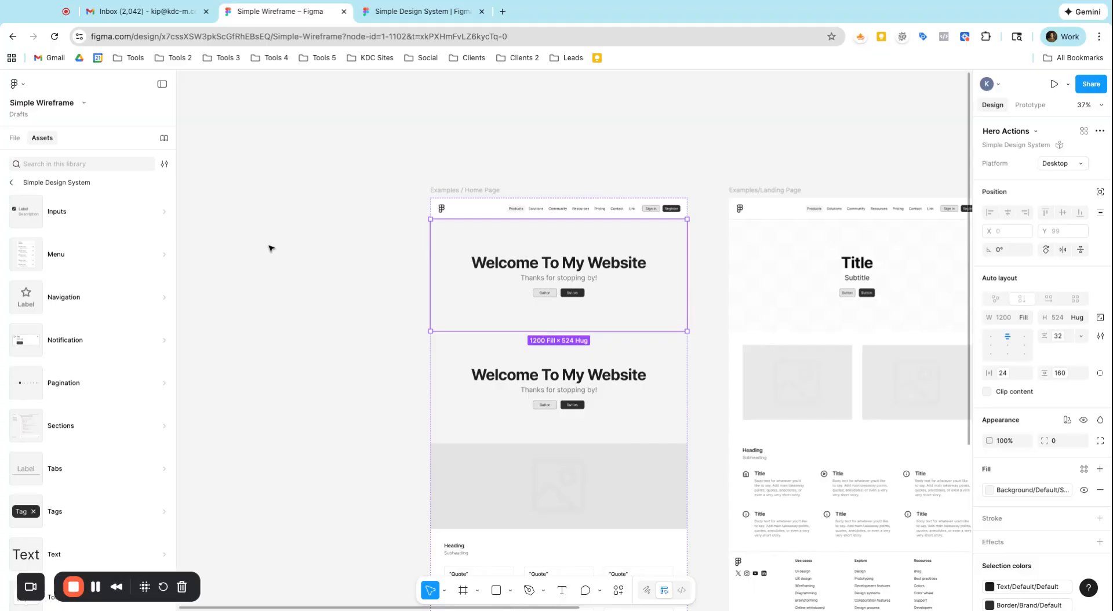
pyautogui.hotkey('ctrl', 'z')
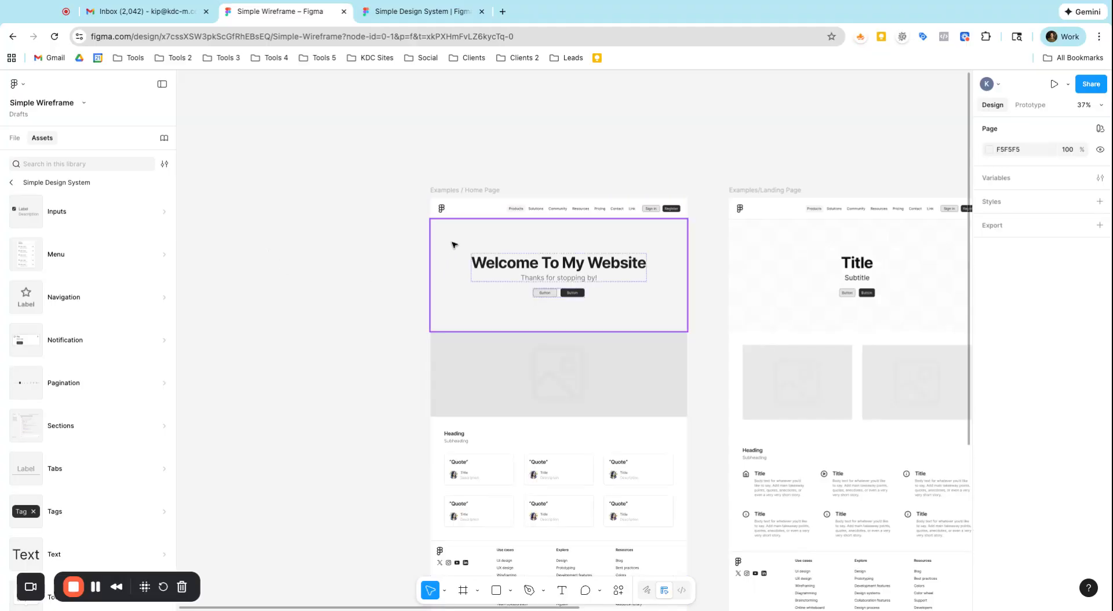
pyautogui.click(497, 244)
pyautogui.keyDown('alt'); pyautogui.moveTo(497, 244); pyautogui.dragTo(227, 210); pyautogui.keyUp('alt')
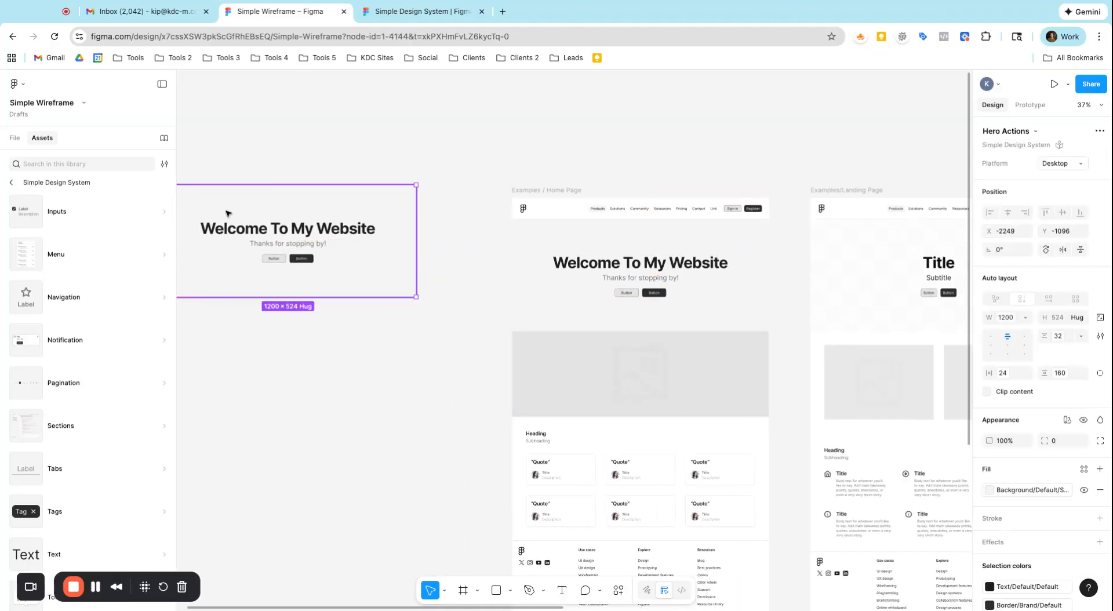
pyautogui.click(1066, 166)
pyautogui.click(1046, 176)
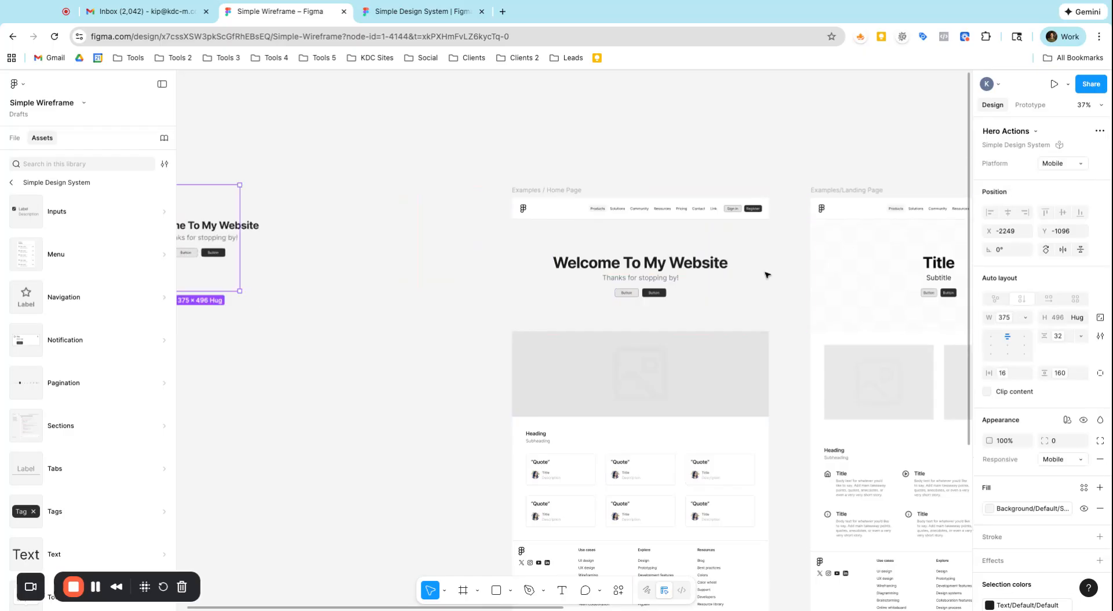
# - Set the title block's width in the mobile hero to Fill container, and move the hero closer to the Home Page frame
pyautogui.scroll(-5, 409, 267)
pyautogui.scroll(6, 350, 255)
pyautogui.scroll(5, 349, 255)
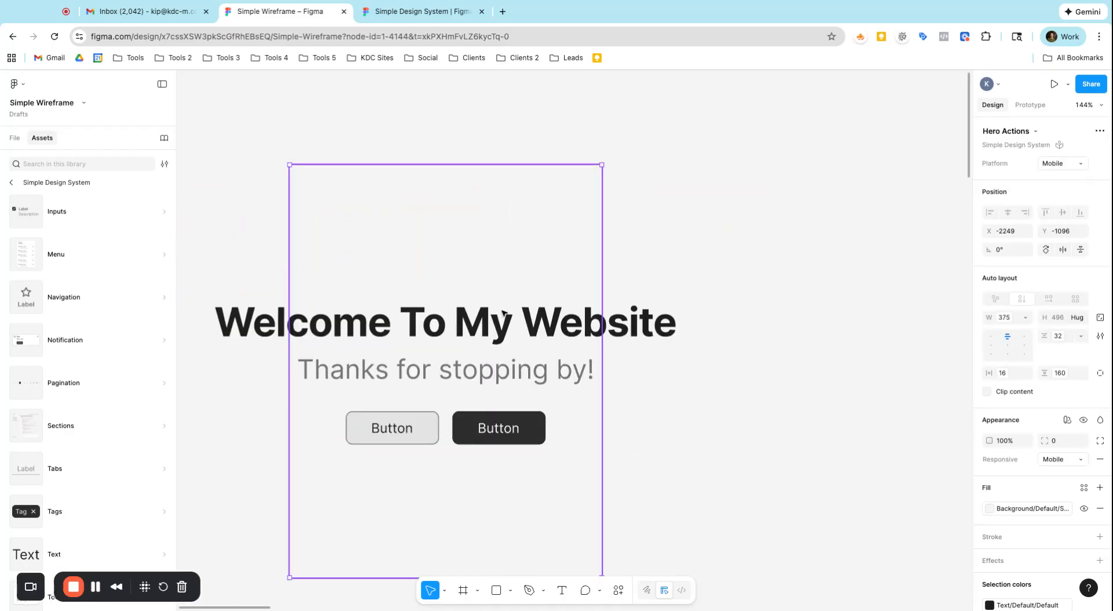
pyautogui.doubleClick(479, 317)
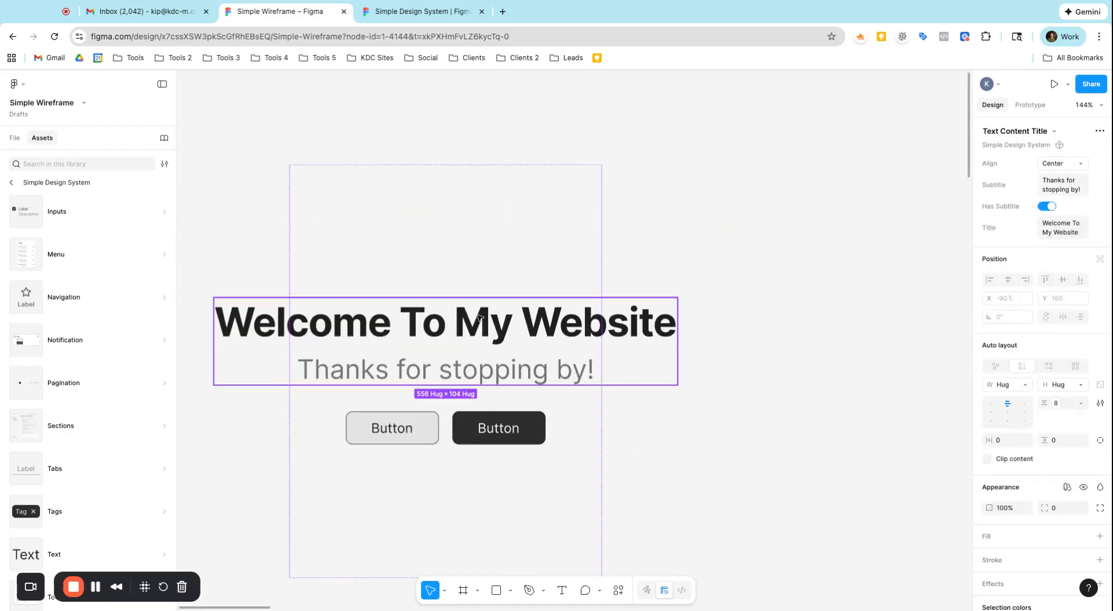
pyautogui.click(1025, 386)
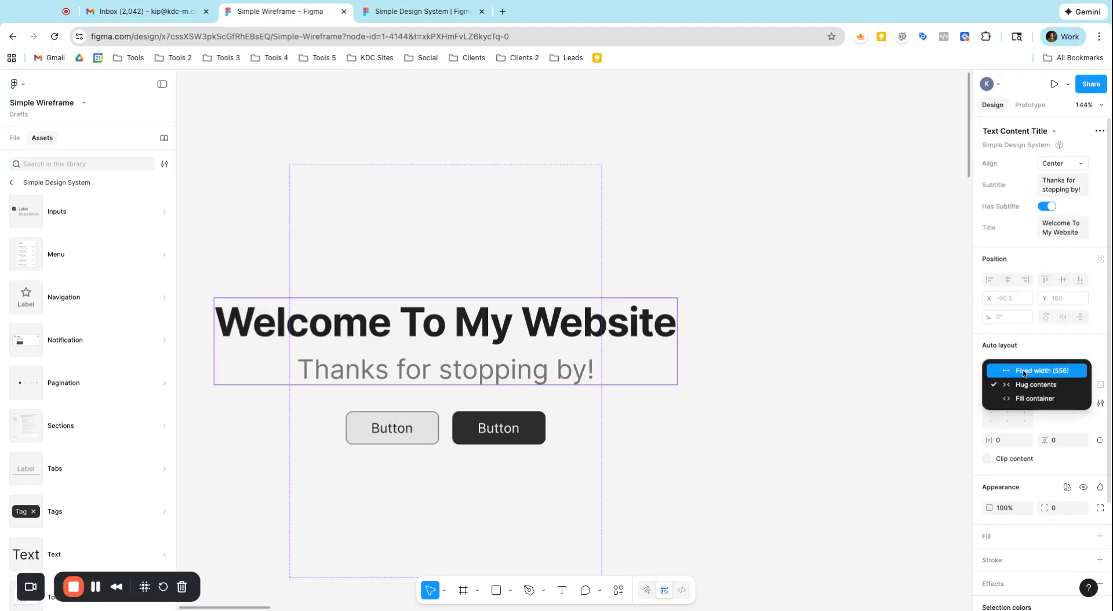
pyautogui.click(1035, 398)
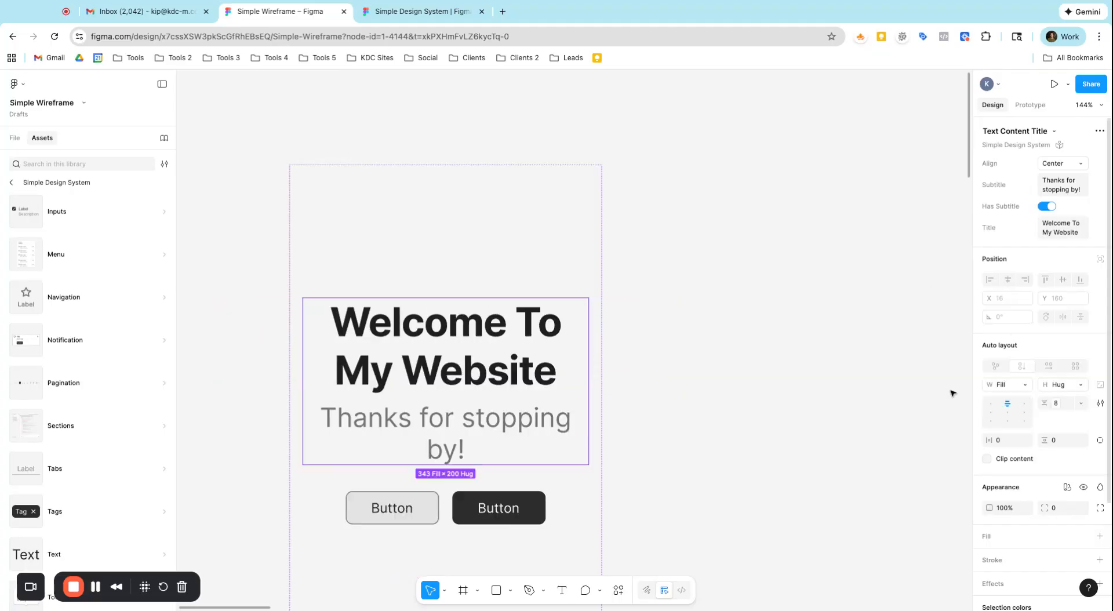
pyautogui.scroll(-5, 497, 271)
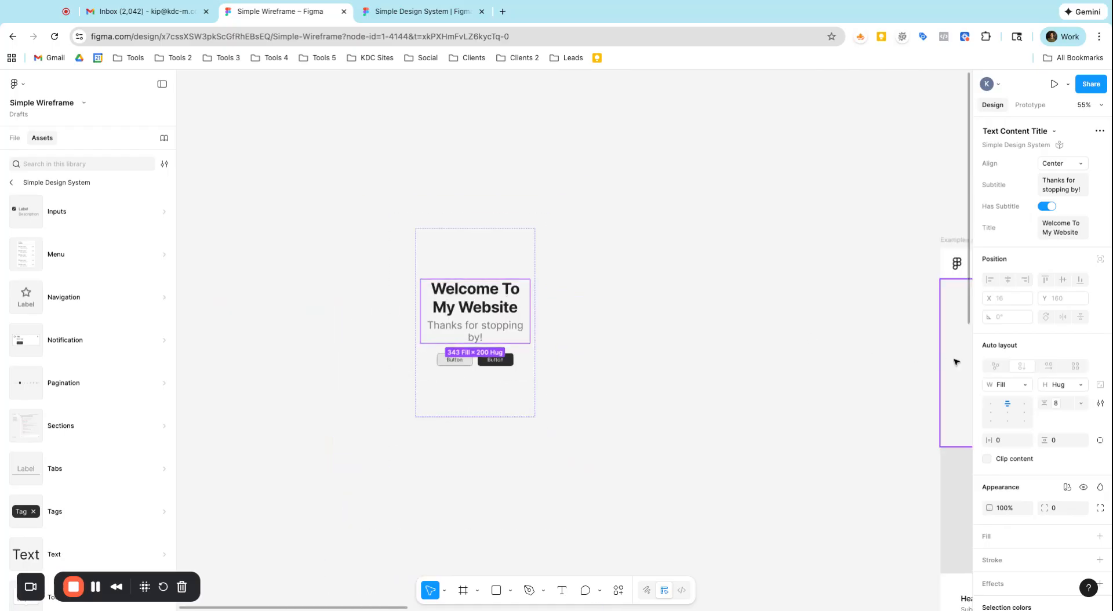
pyautogui.click(1015, 387)
pyautogui.click(1006, 392)
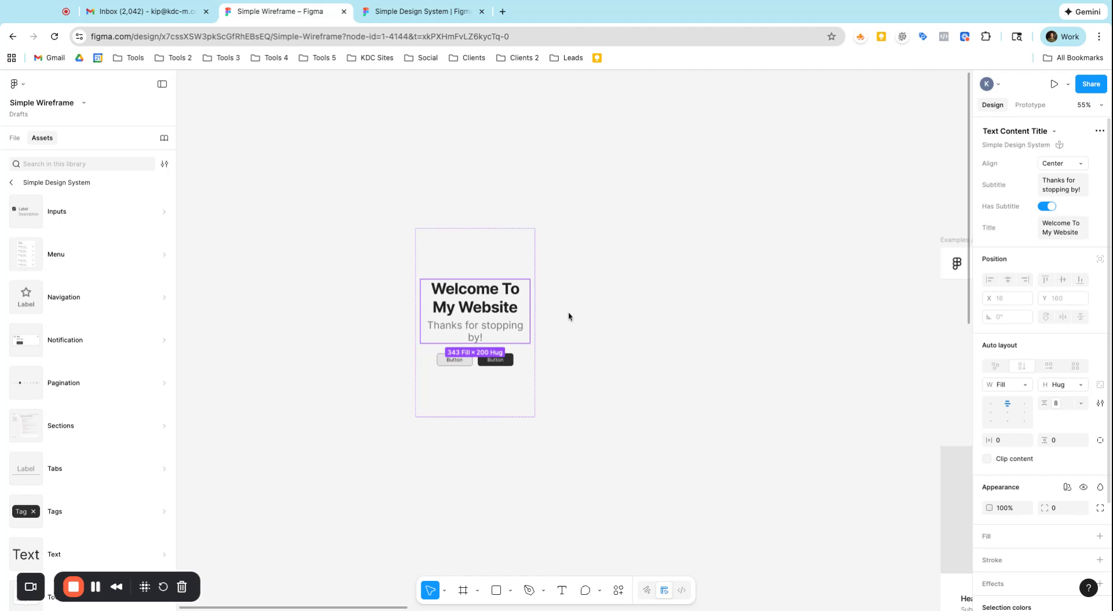
pyautogui.click(454, 254)
pyautogui.scroll(-10, 799, 300)
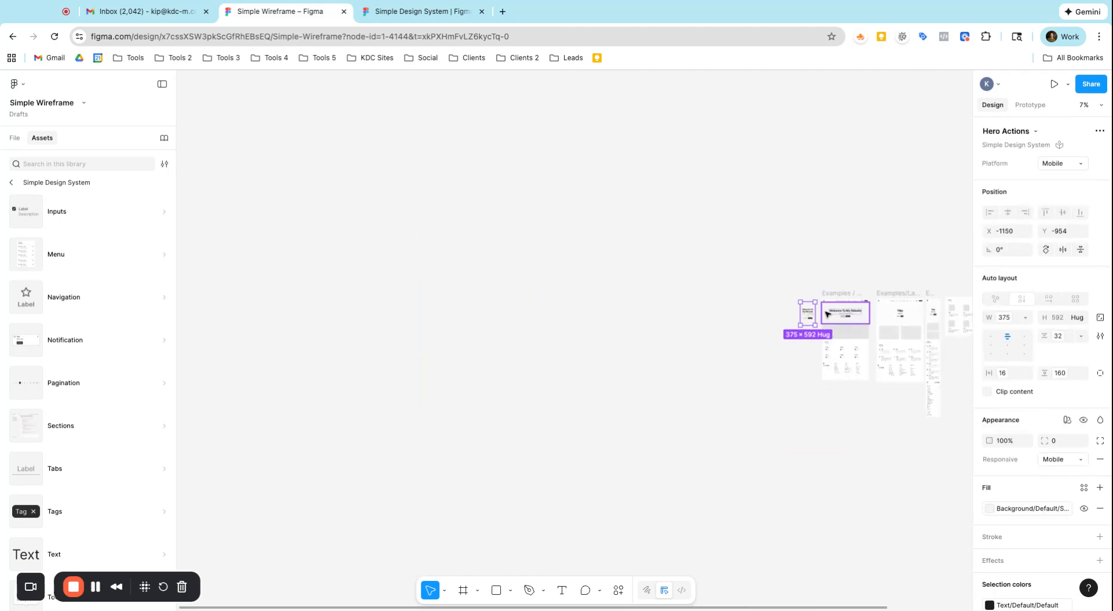
# - Copy the Home Page's header onto the empty canvas beside the mobile hero and set the copy's platform to Mobile
pyautogui.scroll(6, 827, 315)
pyautogui.hscroll(3, 827, 315)
pyautogui.click(682, 276)
pyautogui.moveTo(705, 277); pyautogui.dragTo(412, 263)
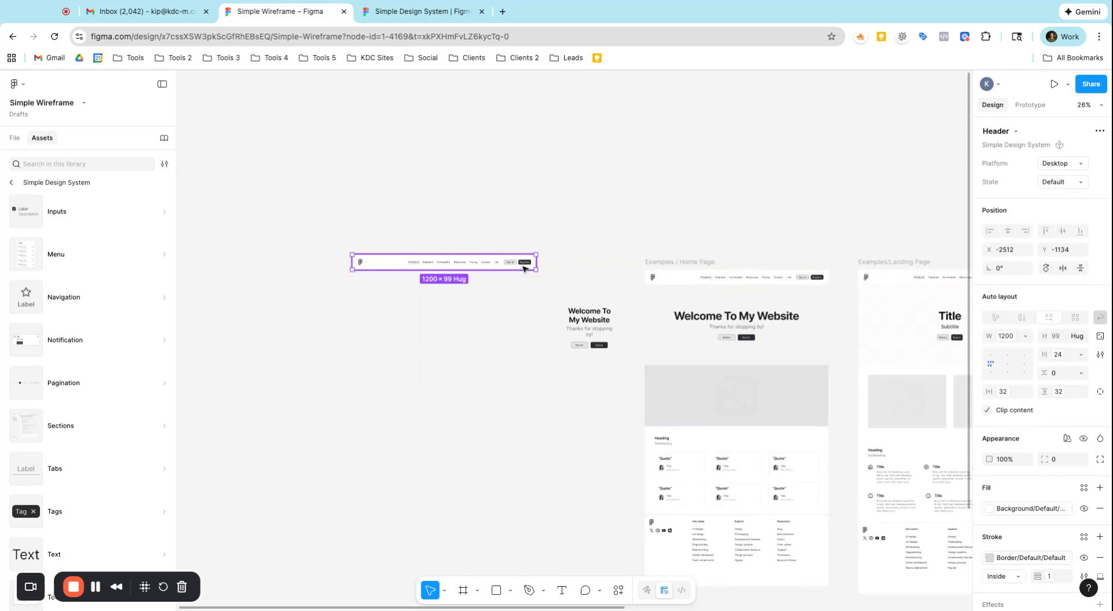
pyautogui.click(1074, 172)
pyautogui.click(1050, 178)
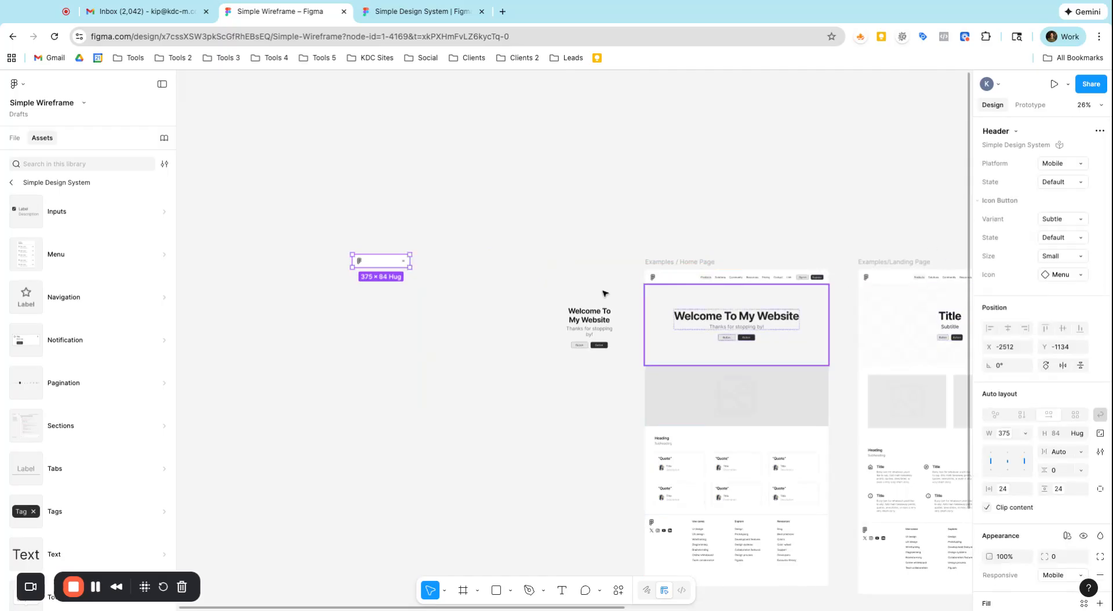
# - Move the mobile header to X -2031, Y -1119 and place the mobile hero directly beneath it at Y -1035
pyautogui.scroll(3, 387, 262)
pyautogui.scroll(5, 387, 263)
pyautogui.scroll(-10, 639, 282)
pyautogui.moveTo(388, 266); pyautogui.dragTo(647, 282)
pyautogui.scroll(5, 630, 290)
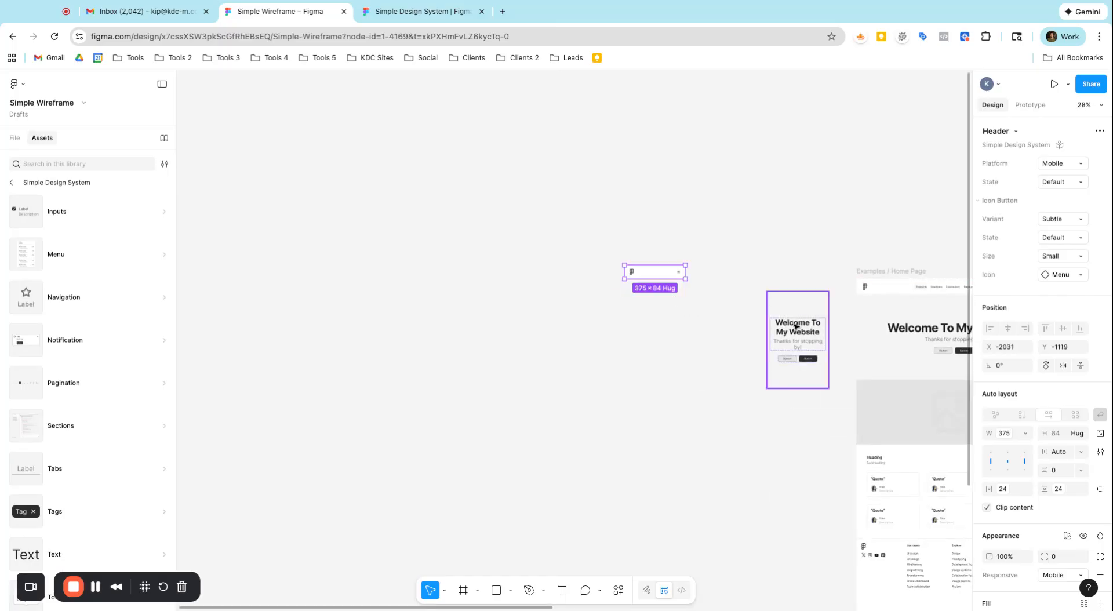
pyautogui.moveTo(796, 312)
pyautogui.mouseDown()
pyautogui.moveTo(680, 312)
pyautogui.moveTo(655, 297)
pyautogui.mouseUp()
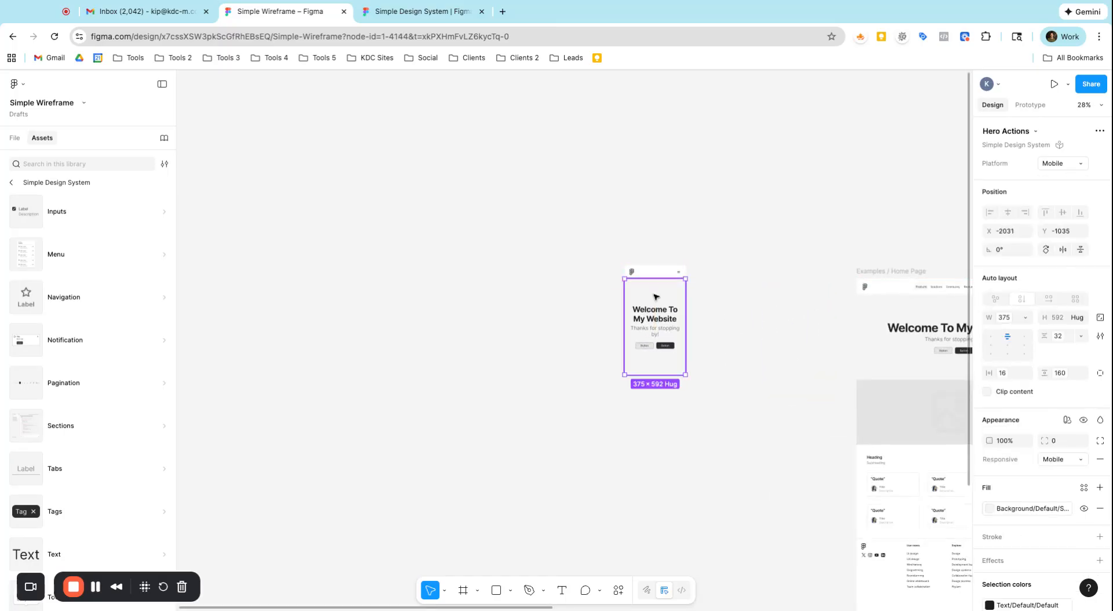
pyautogui.scroll(5, 664, 278)
pyautogui.scroll(-5, 656, 318)
pyautogui.scroll(-5, 655, 321)
pyautogui.scroll(-5, 656, 321)
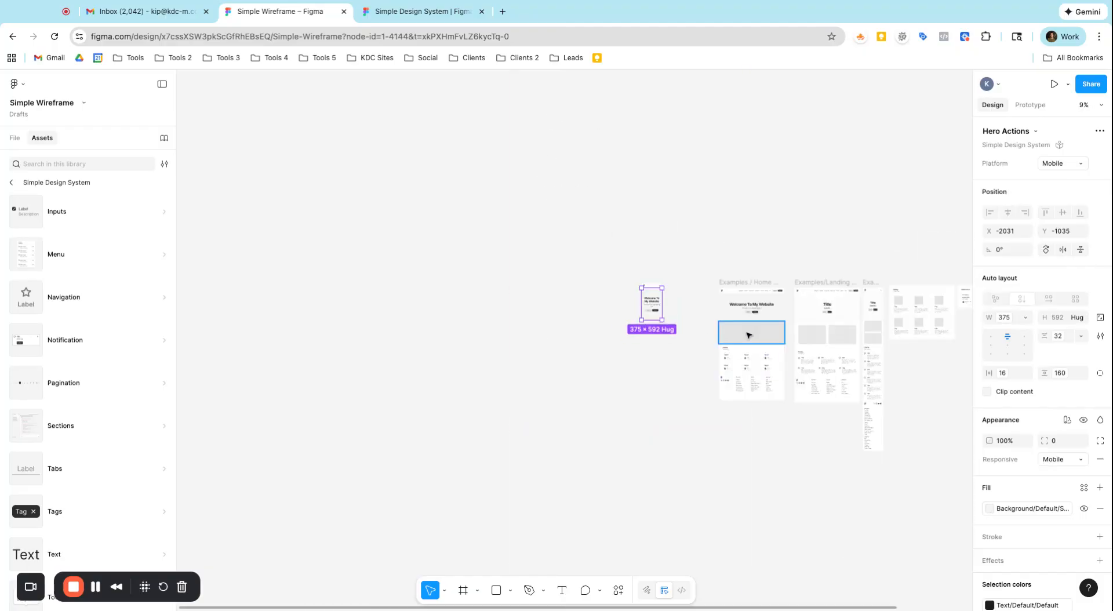
pyautogui.moveTo(760, 332); pyautogui.dragTo(633, 354)
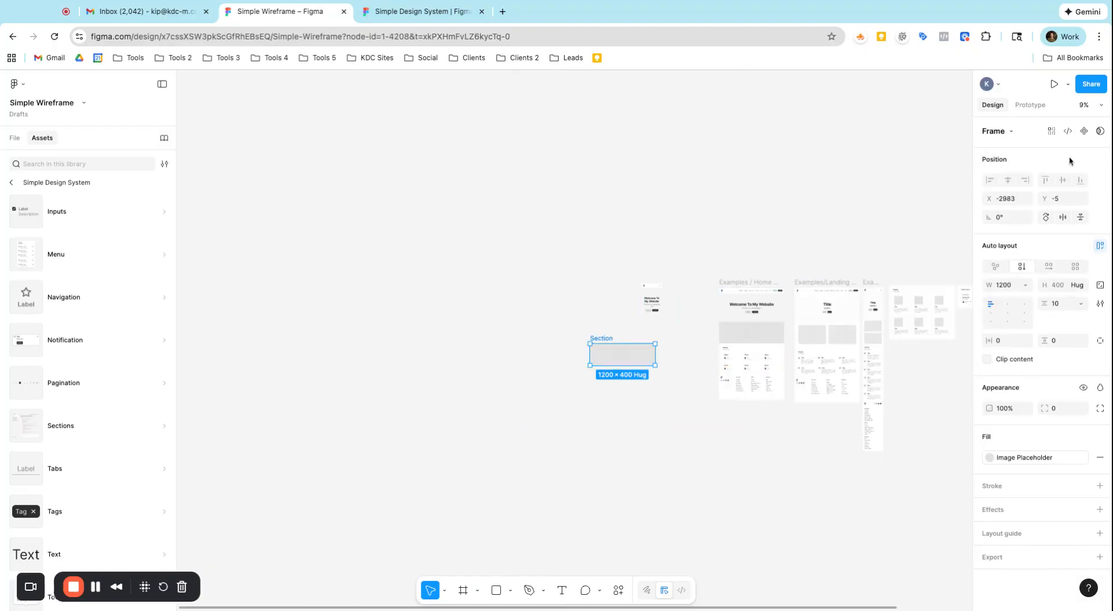
pyautogui.click(738, 355)
pyautogui.click(634, 359)
pyautogui.press('Delete')
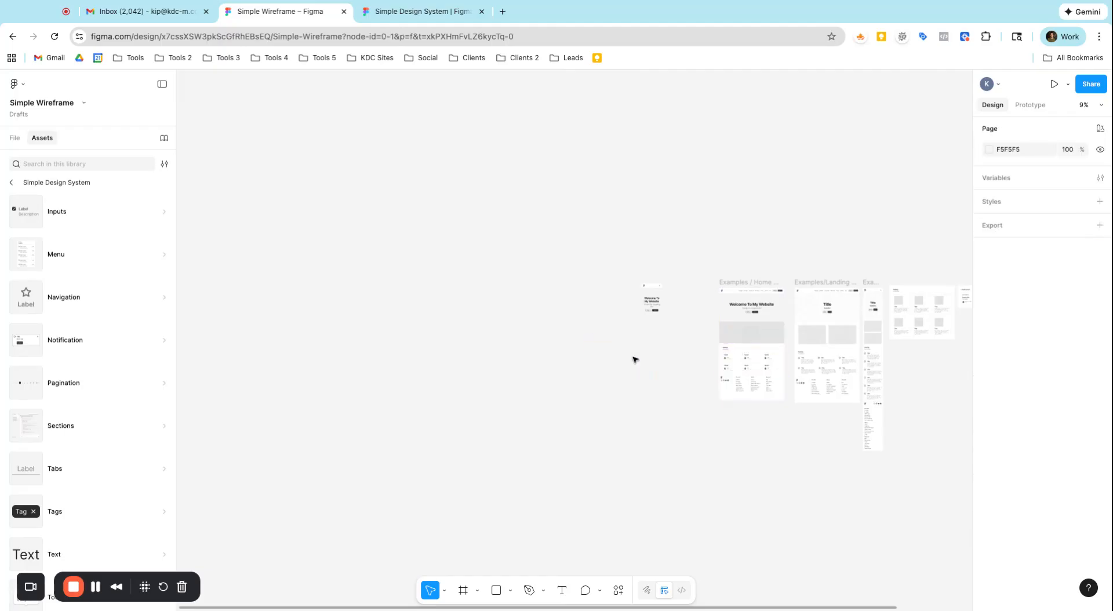
# - Copy the Home Page's Card Grid Testimonials section onto the empty canvas and set the copy's platform to Mobile
pyautogui.click(768, 352)
pyautogui.moveTo(768, 352); pyautogui.dragTo(656, 352)
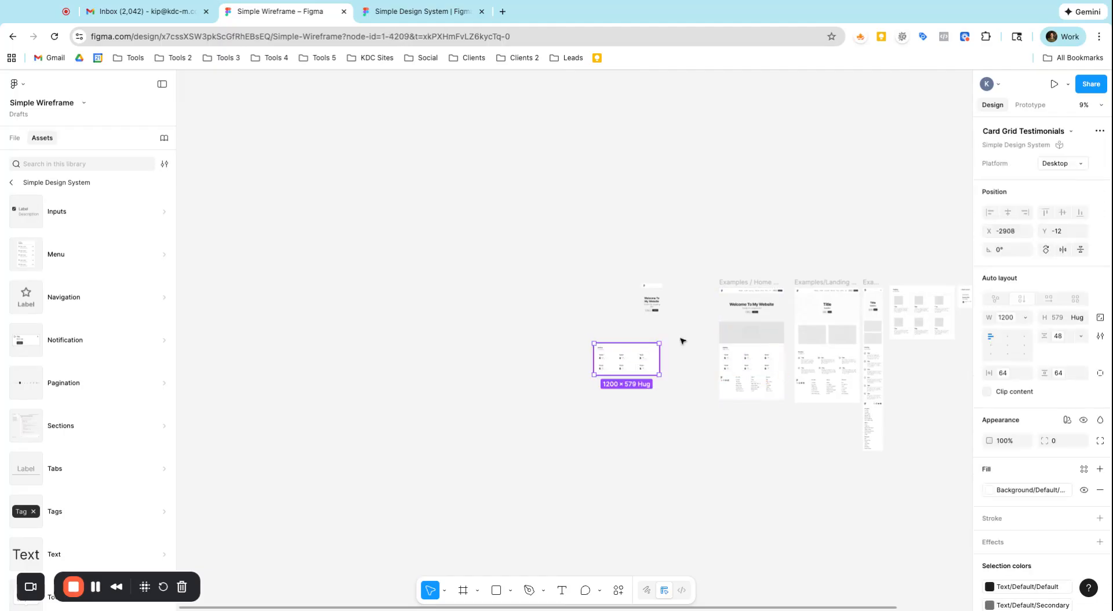
pyautogui.click(1043, 163)
pyautogui.click(1044, 176)
# - Place the mobile testimonials grid below the mobile hero at X -2031, Y -418
pyautogui.scroll(10, 629, 360)
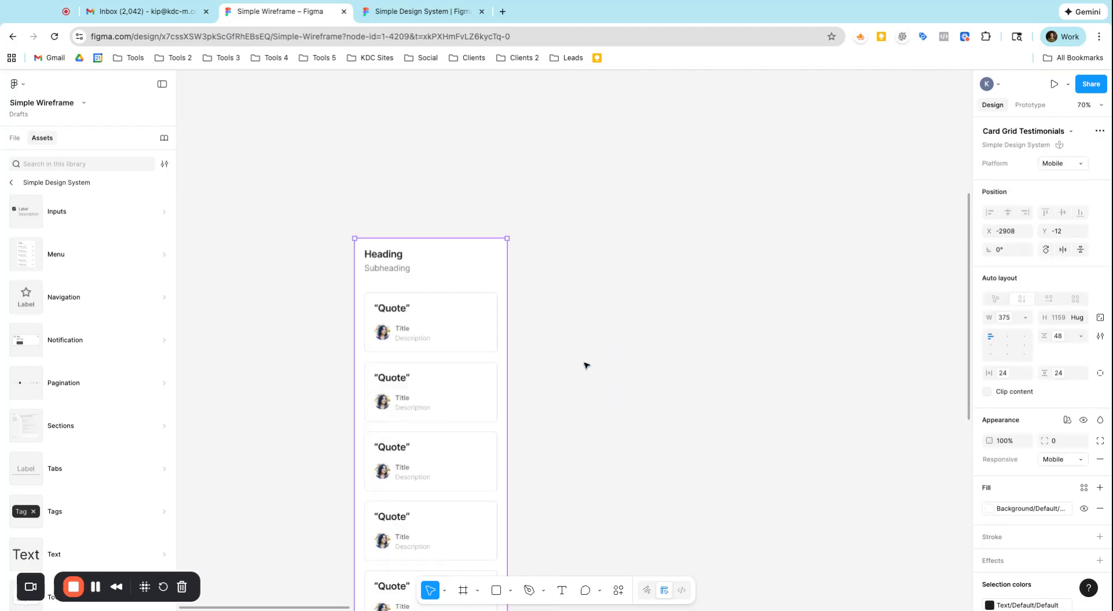
pyautogui.moveTo(429, 282); pyautogui.dragTo(678, 220)
pyautogui.scroll(-5, 618, 279)
pyautogui.scroll(-2, 881, 286)
pyautogui.scroll(3, 881, 286)
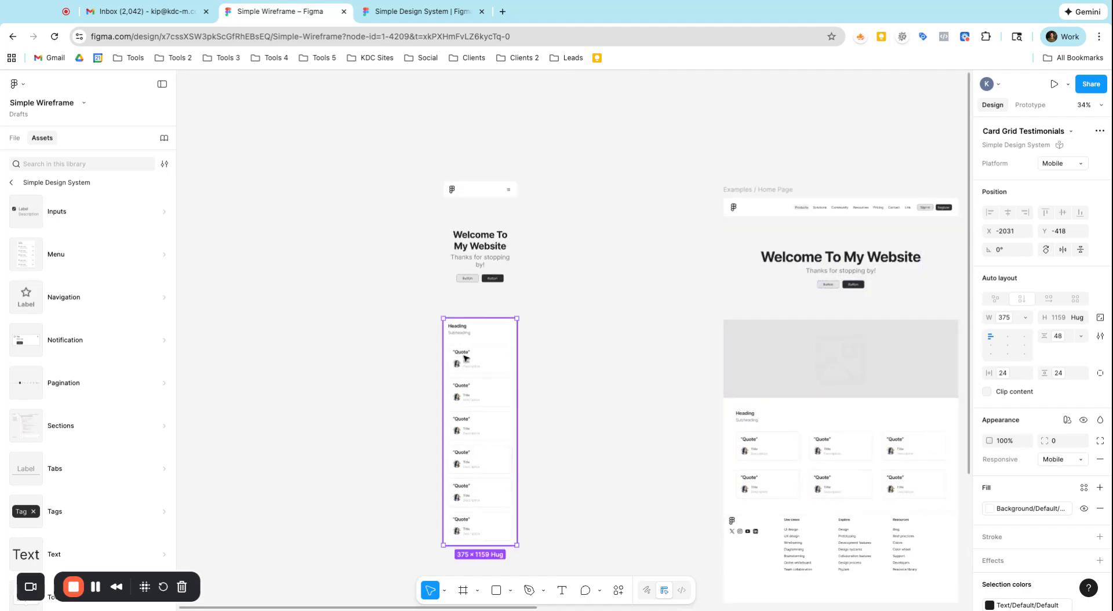
# - Delete the stacked mobile header, hero and testimonials grid beside the Home Page frame
pyautogui.moveTo(360, 137); pyautogui.dragTo(558, 522)
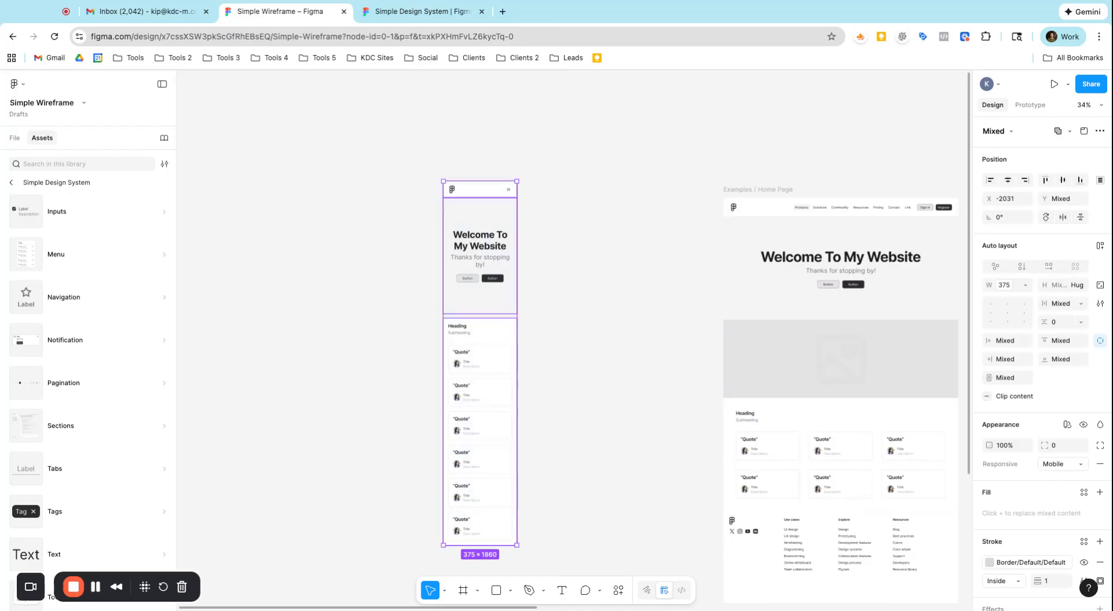
pyautogui.press('Delete')
pyautogui.scroll(-5, 529, 412)
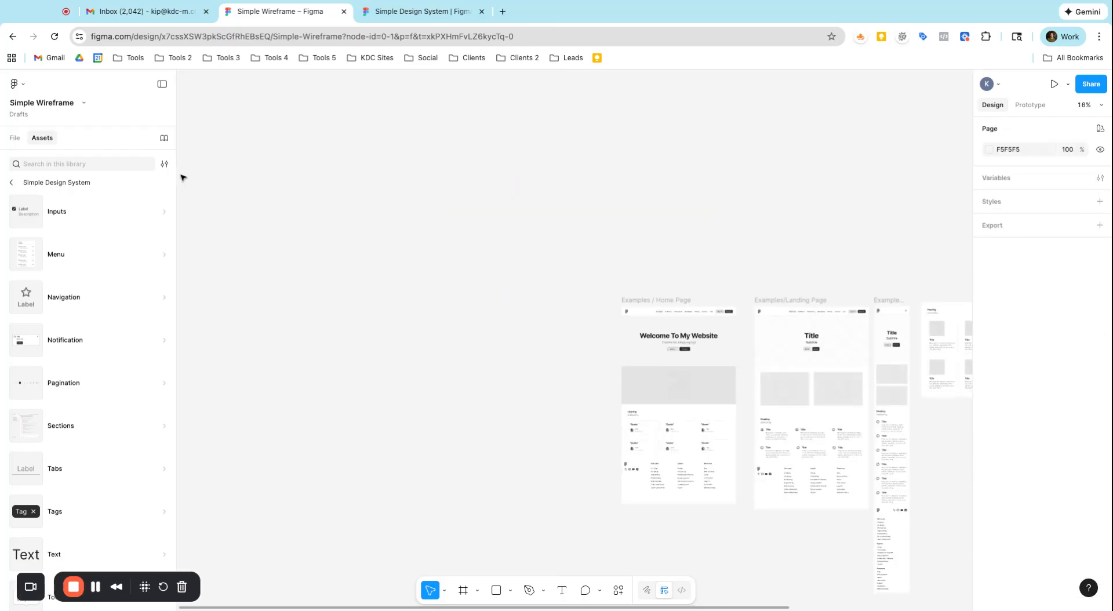
# - Return to the list of all libraries and review the example pages, sections and cards across the canvas
pyautogui.click(11, 182)
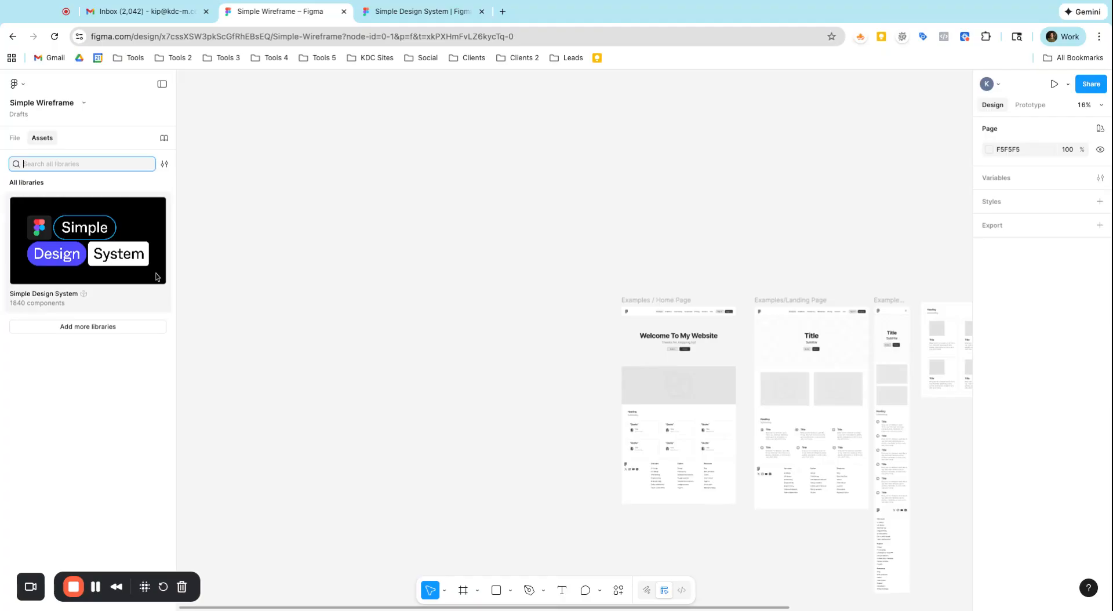
pyautogui.scroll(-5, 301, 313)
pyautogui.scroll(5, 522, 340)
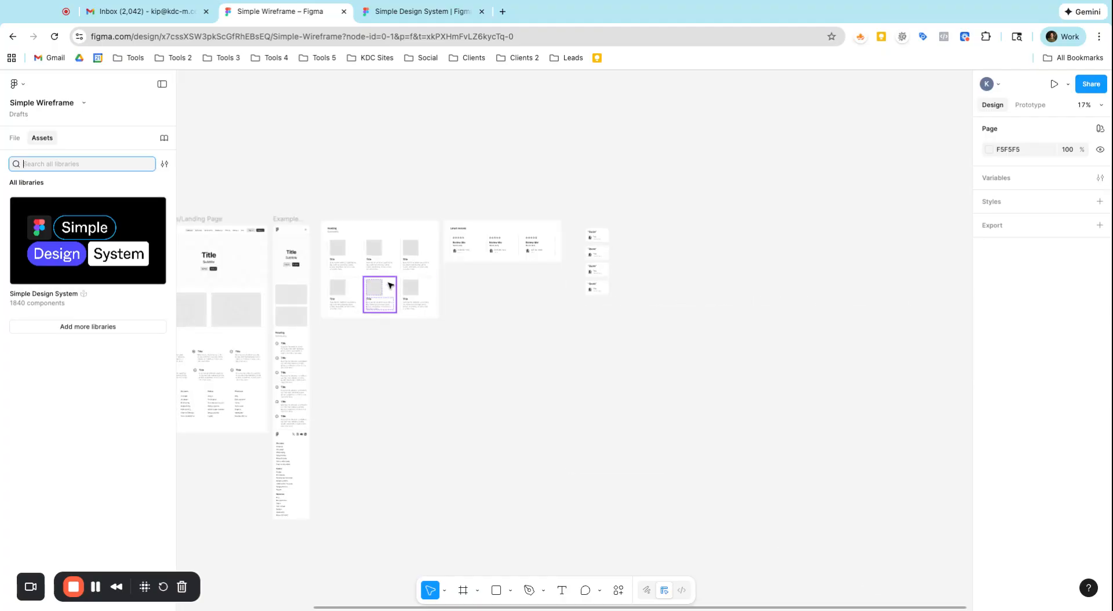
pyautogui.scroll(-5, 391, 284)
pyautogui.scroll(5, 316, 278)
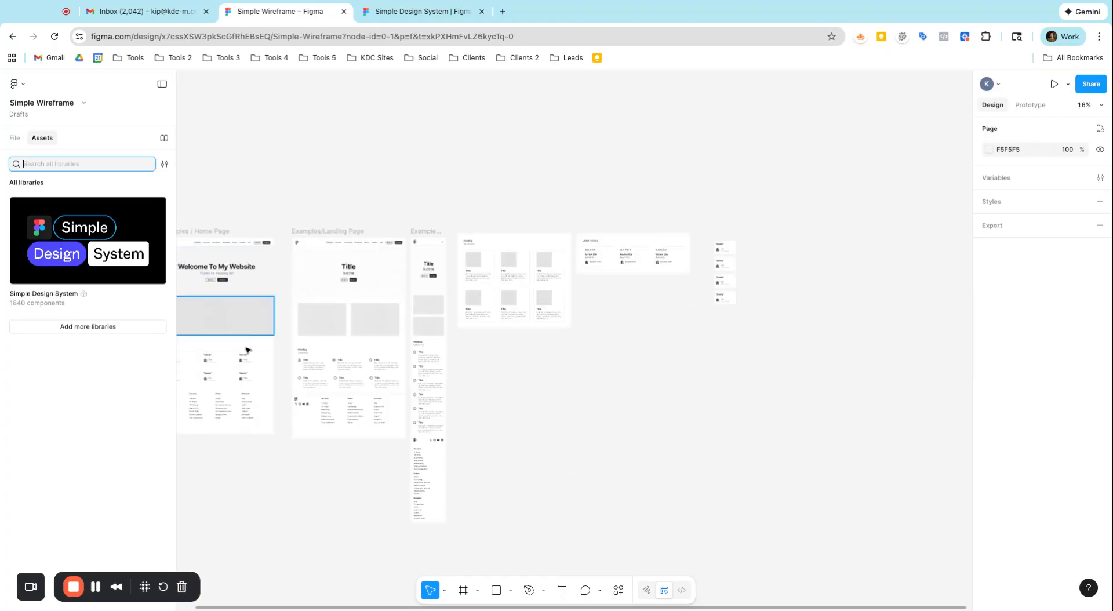
pyautogui.scroll(5, 252, 394)
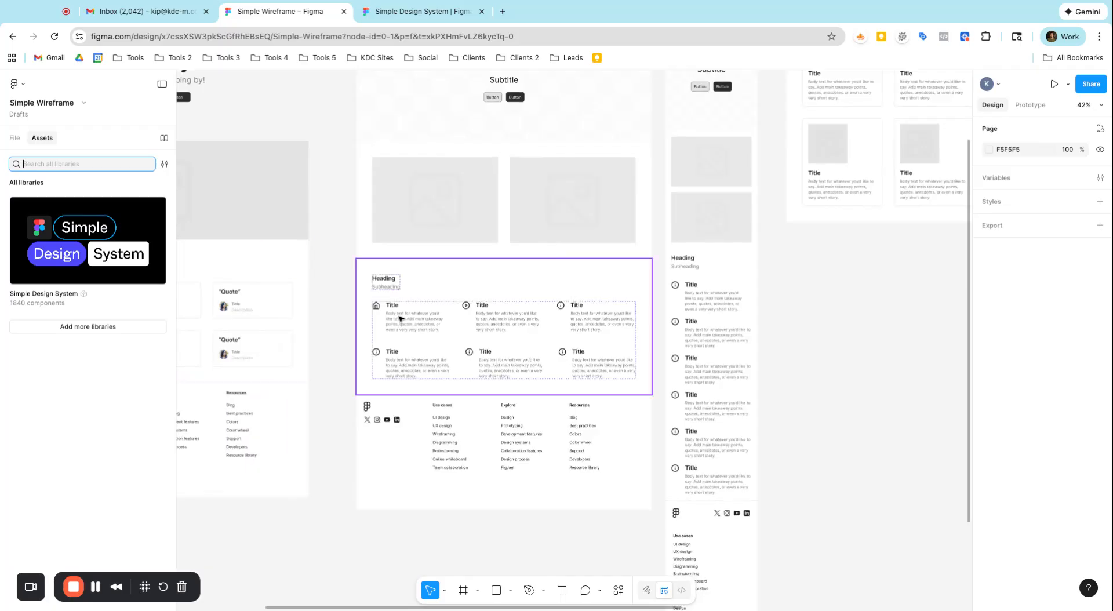
pyautogui.scroll(3, 400, 318)
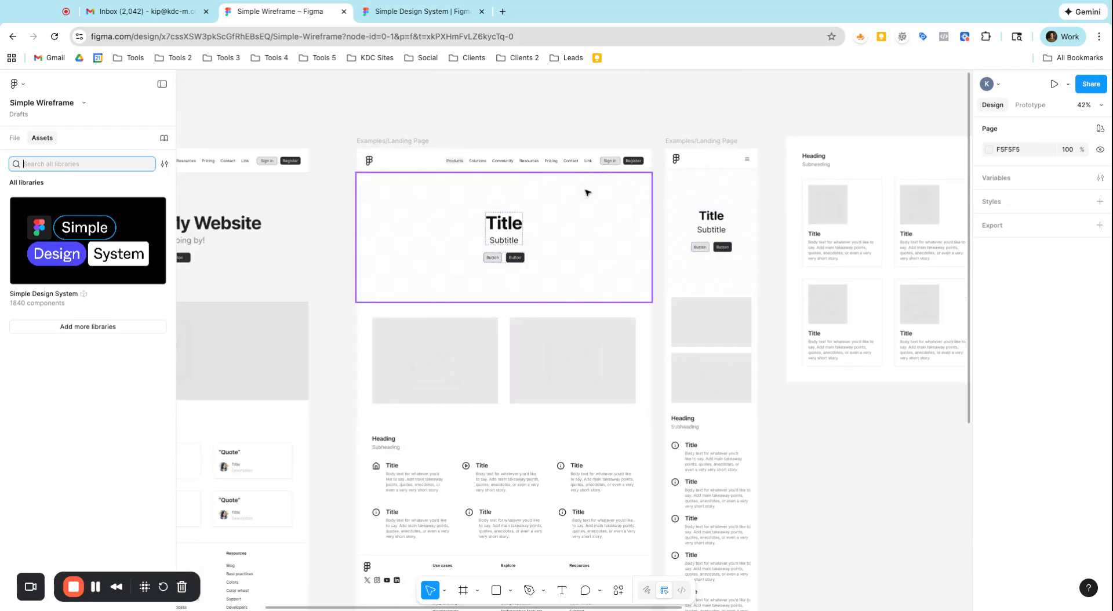
# - Remove the Resources link from the navigation header of the desktop Landing Page frame
pyautogui.scroll(5, 523, 165)
pyautogui.click(566, 158)
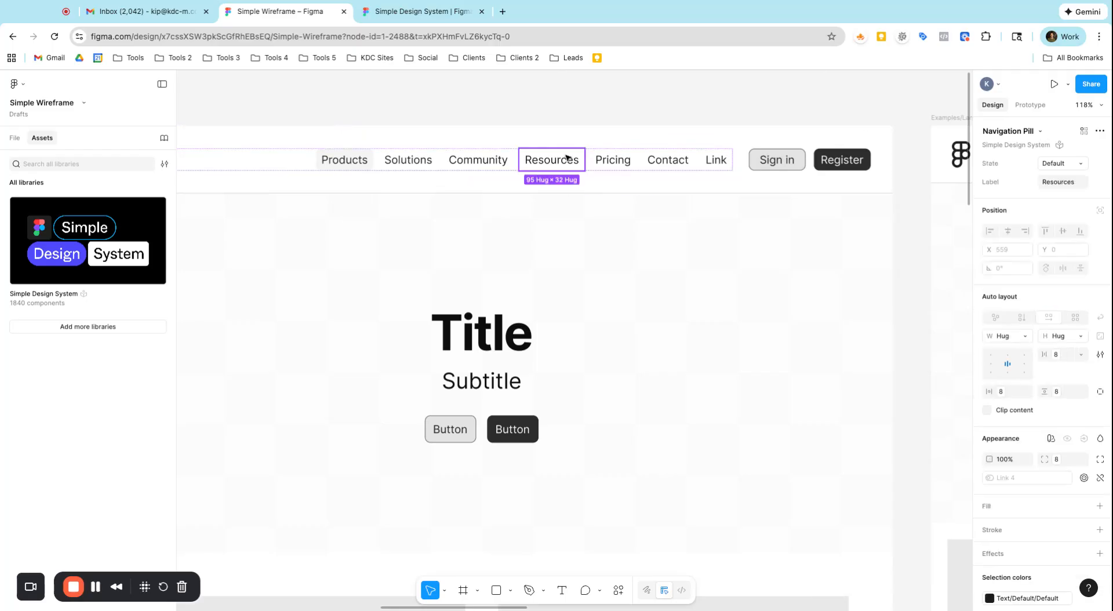
pyautogui.press('Delete')
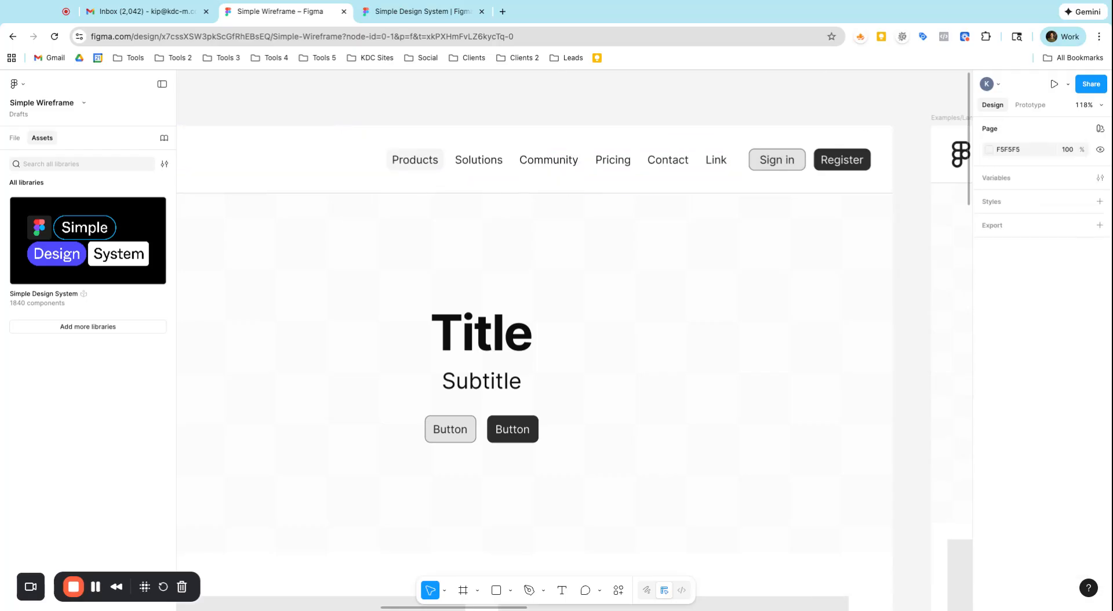
# - Undo the removal of the Resources link from the desktop Landing Page's navigation header
pyautogui.hotkey('ctrl', 'z')
pyautogui.scroll(-5, 549, 239)
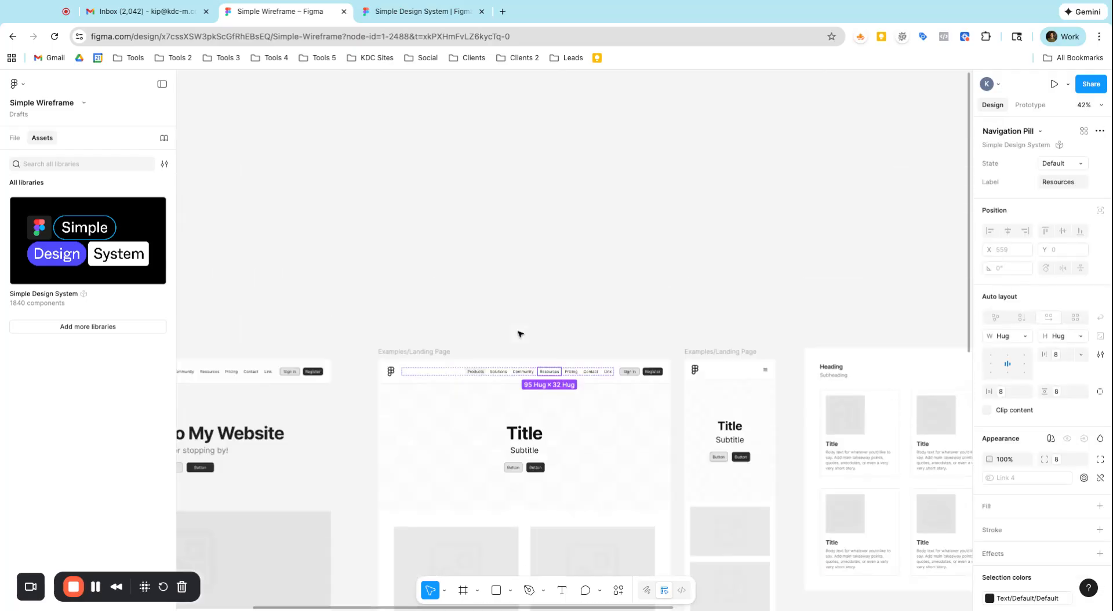
pyautogui.scroll(-4, 520, 334)
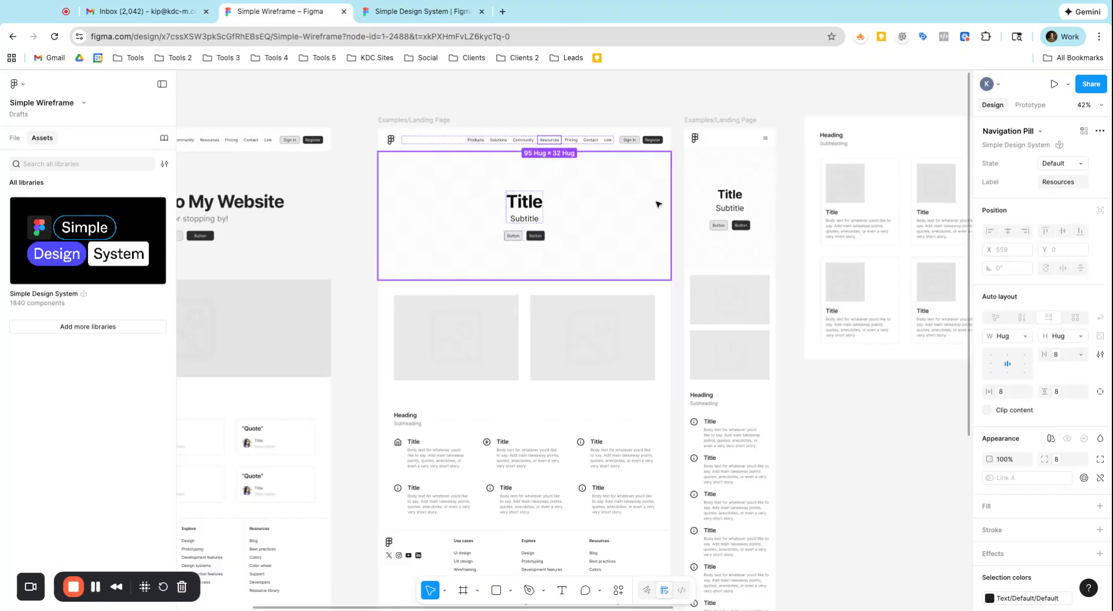
pyautogui.scroll(-4, 532, 296)
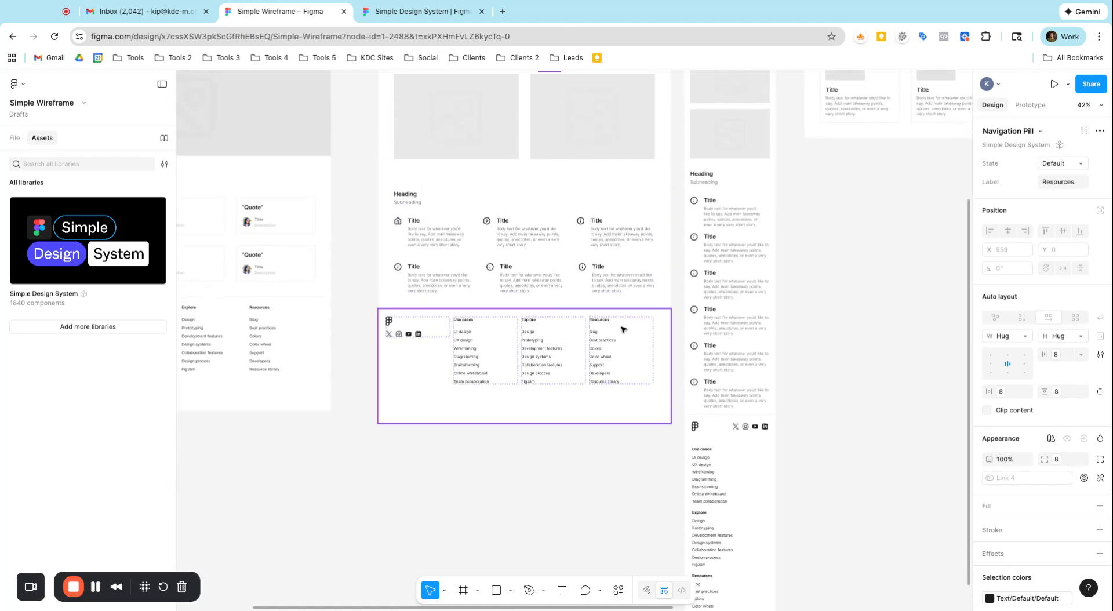
pyautogui.scroll(1, 580, 308)
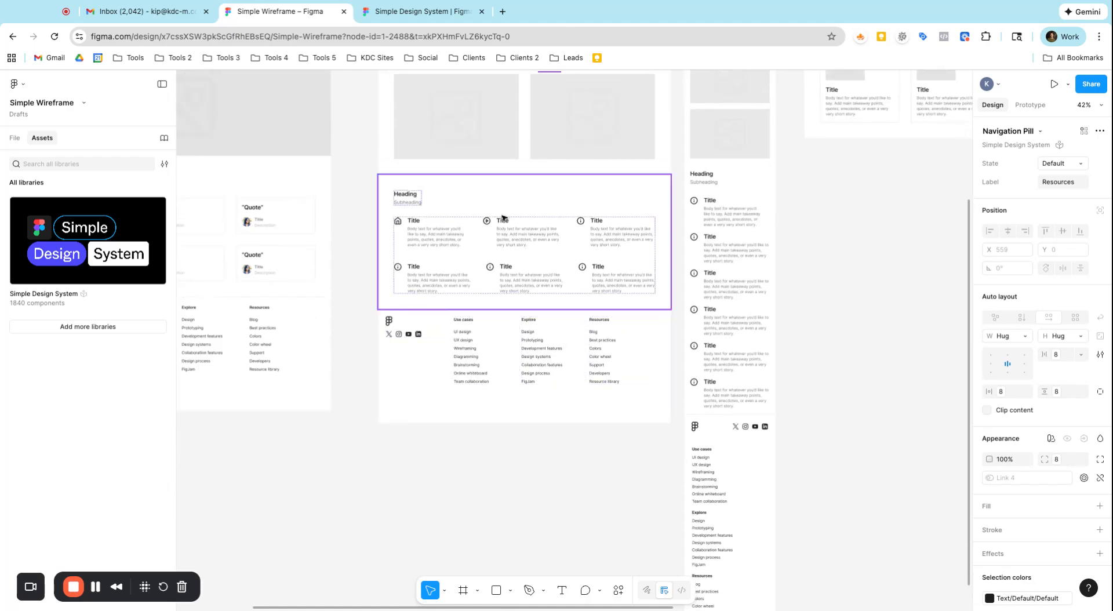
# - Set the width of the heading and subheading block above the desktop Landing Page's icon cards to Fill container
pyautogui.scroll(5, 426, 201)
pyautogui.click(401, 204)
pyautogui.doubleClick(401, 204)
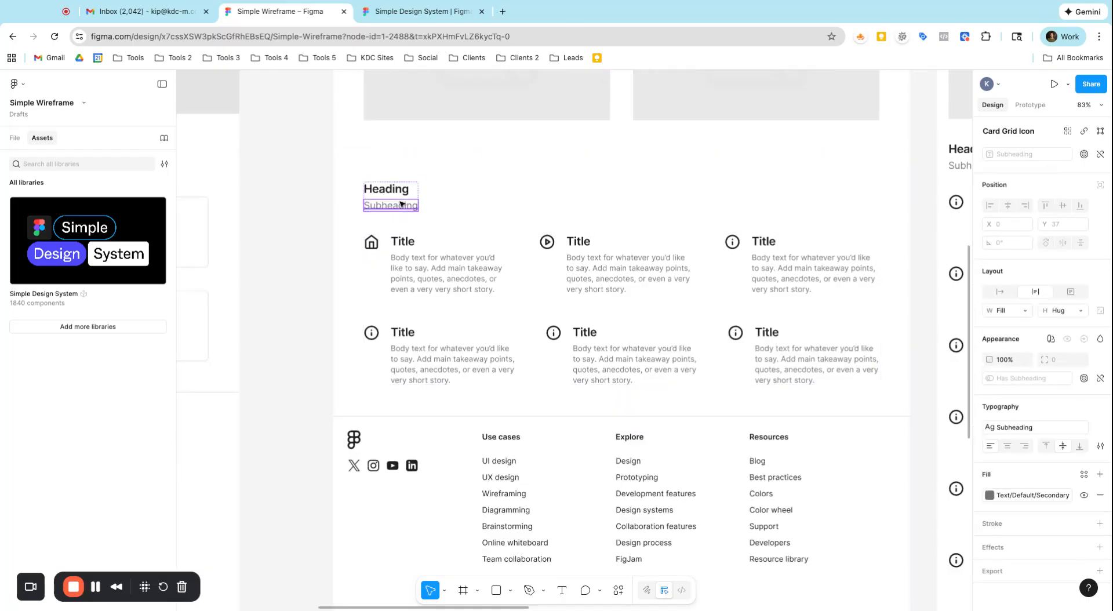
pyautogui.click(453, 202)
pyautogui.click(403, 203)
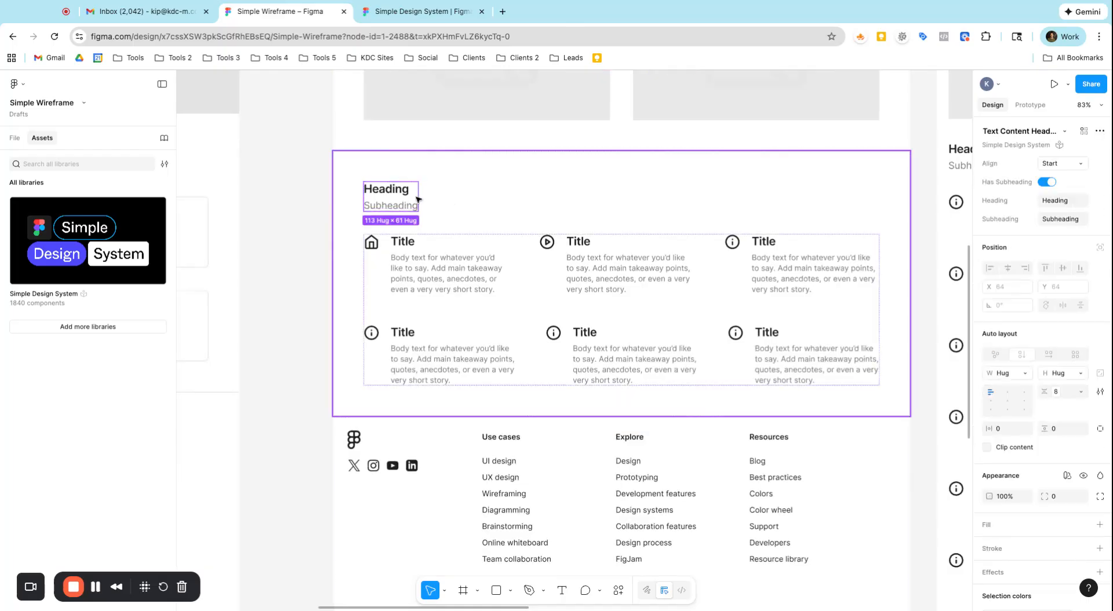
pyautogui.scroll(5, 394, 202)
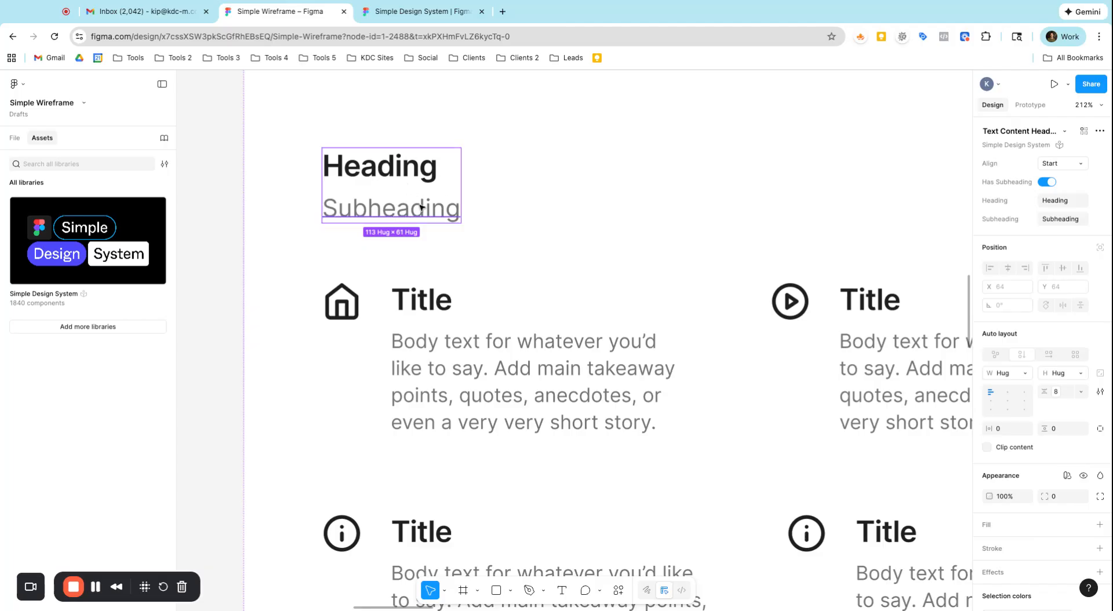
pyautogui.scroll(-4, 429, 208)
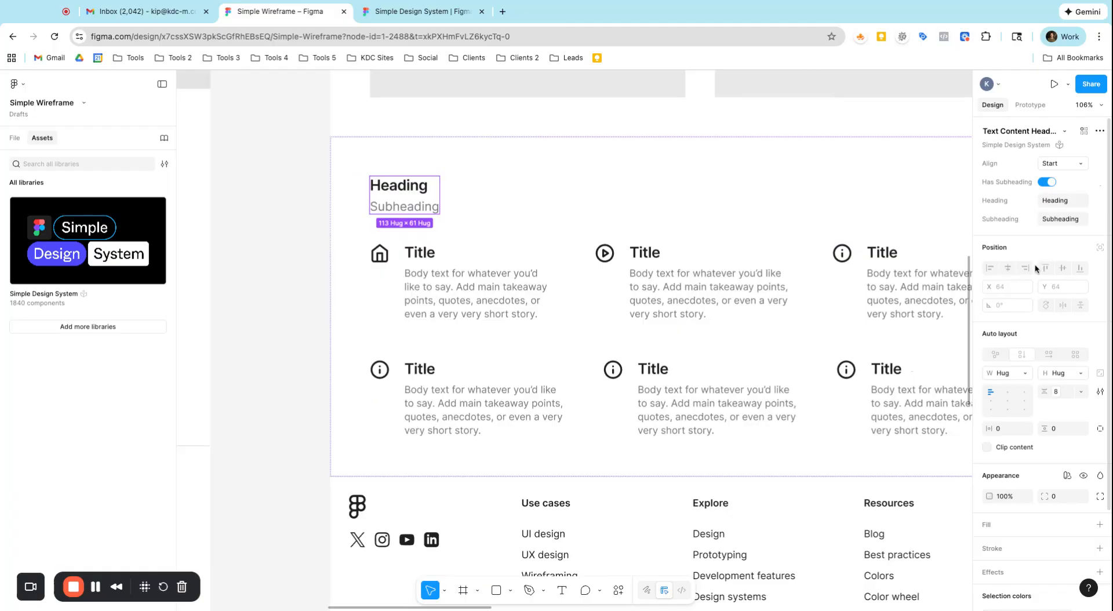
pyautogui.click(1023, 372)
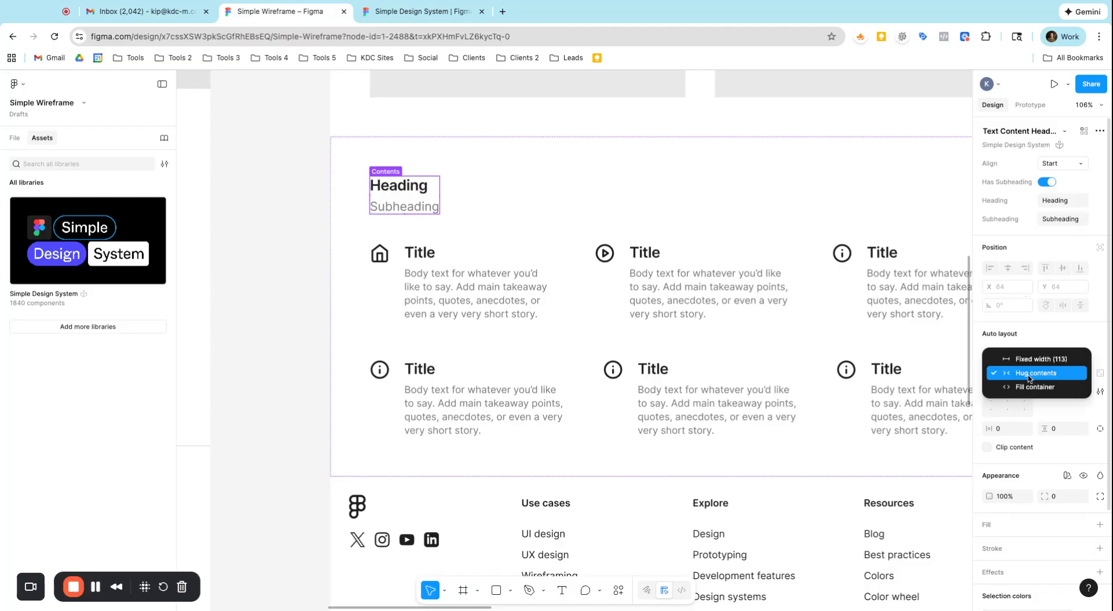
pyautogui.click(1020, 385)
pyautogui.scroll(-5, 625, 218)
pyautogui.scroll(6, 747, 223)
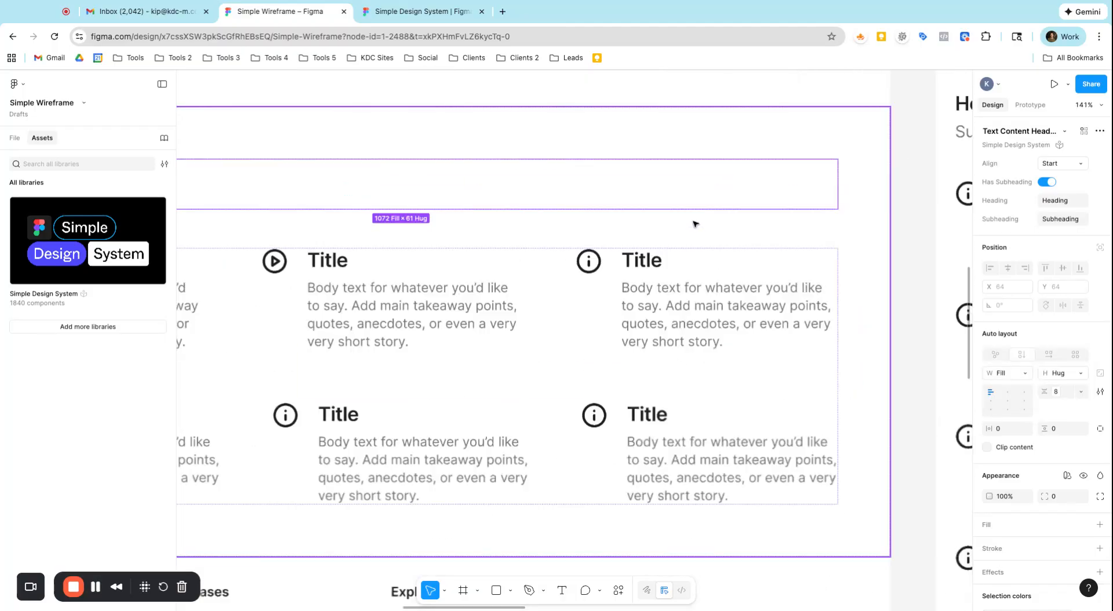
# - Center-align the Heading and Subheading texts above the icon cards in the desktop Landing Page
pyautogui.scroll(-8, 297, 185)
pyautogui.scroll(8, 207, 188)
pyautogui.click(248, 165)
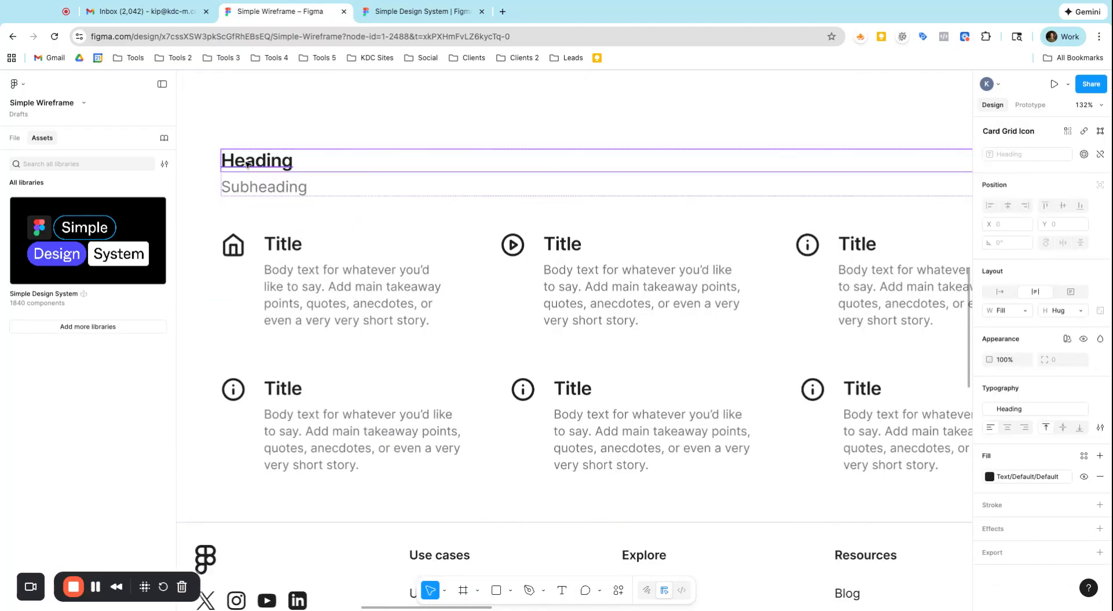
pyautogui.click(1007, 427)
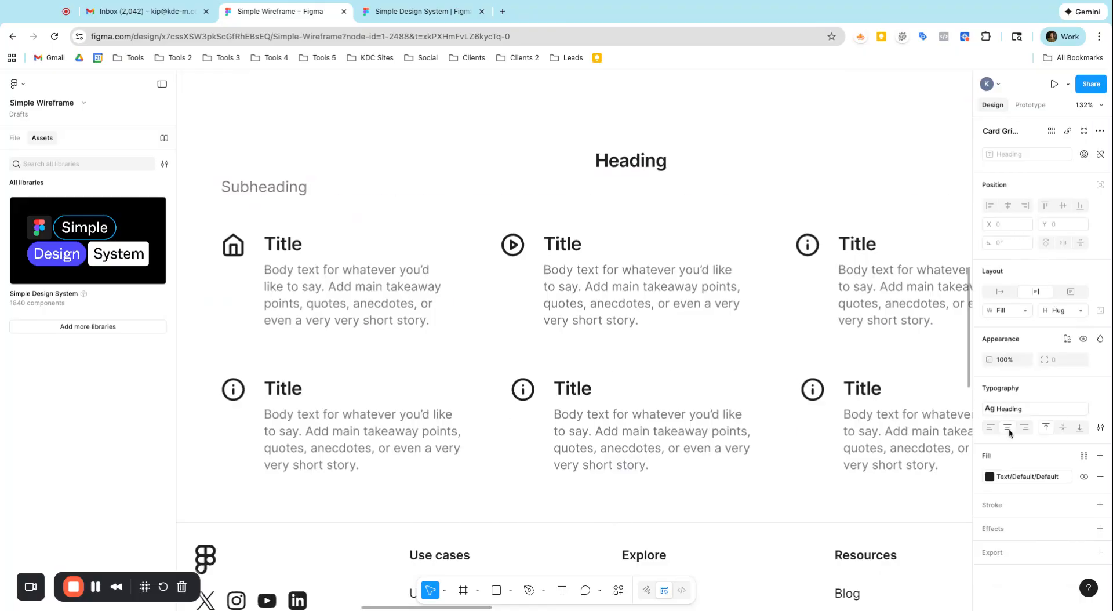
pyautogui.click(301, 189)
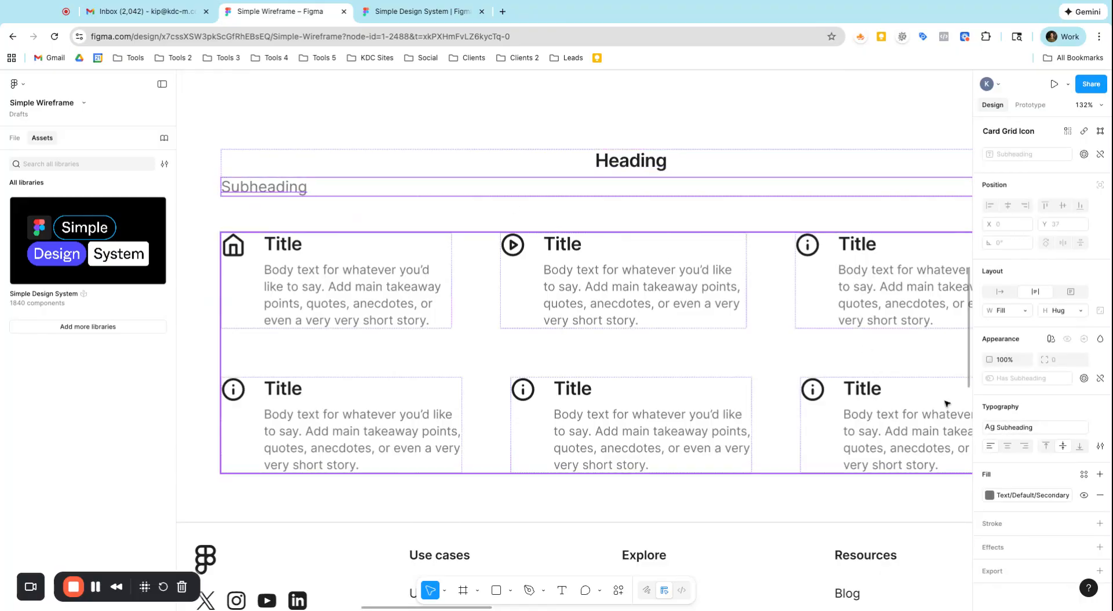
pyautogui.click(1007, 445)
# - Apply the Title Page 48/120 text style to the Heading above the icon cards
pyautogui.scroll(-5, 719, 293)
pyautogui.scroll(4, 719, 292)
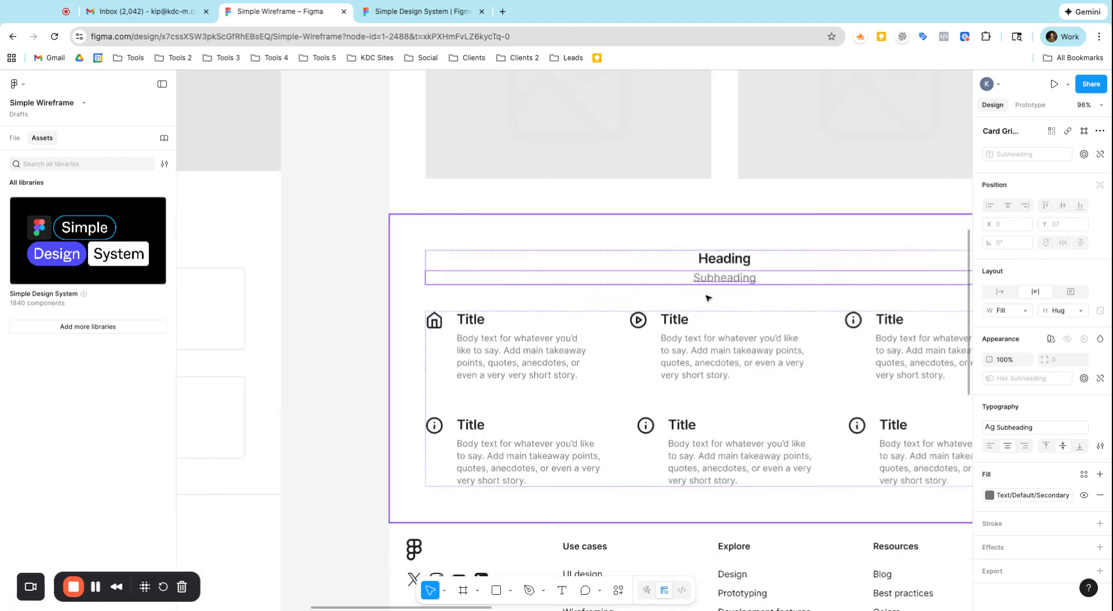
pyautogui.click(712, 263)
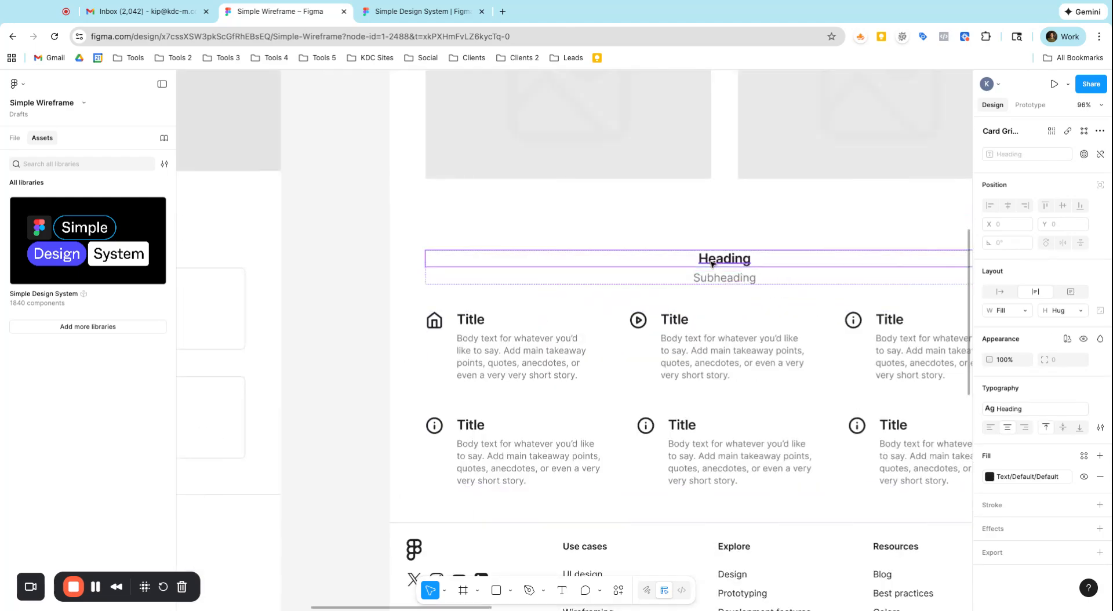
pyautogui.click(997, 408)
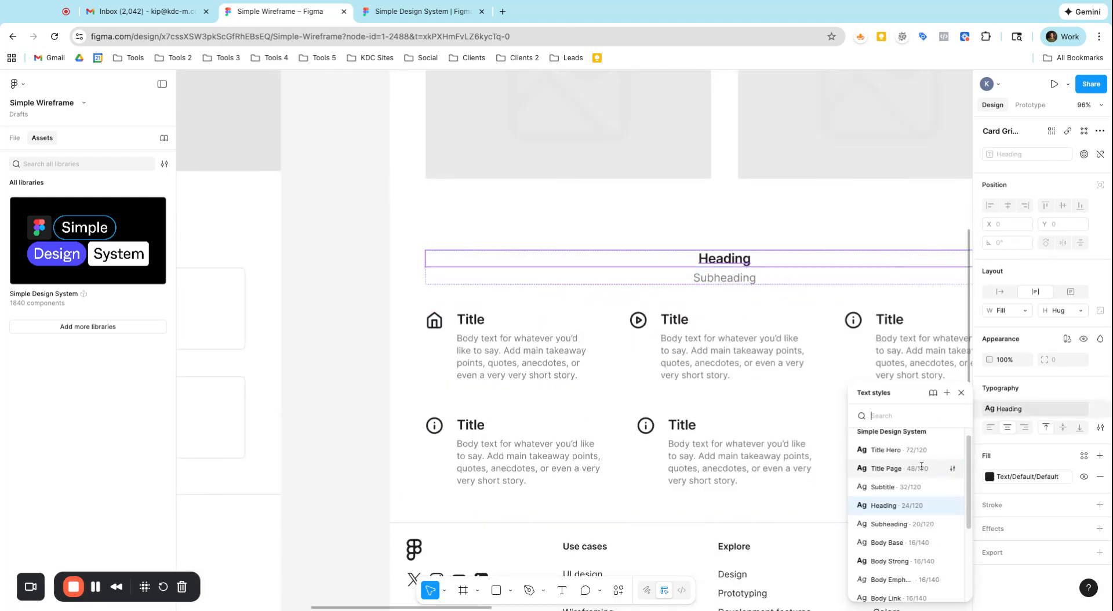
pyautogui.click(886, 467)
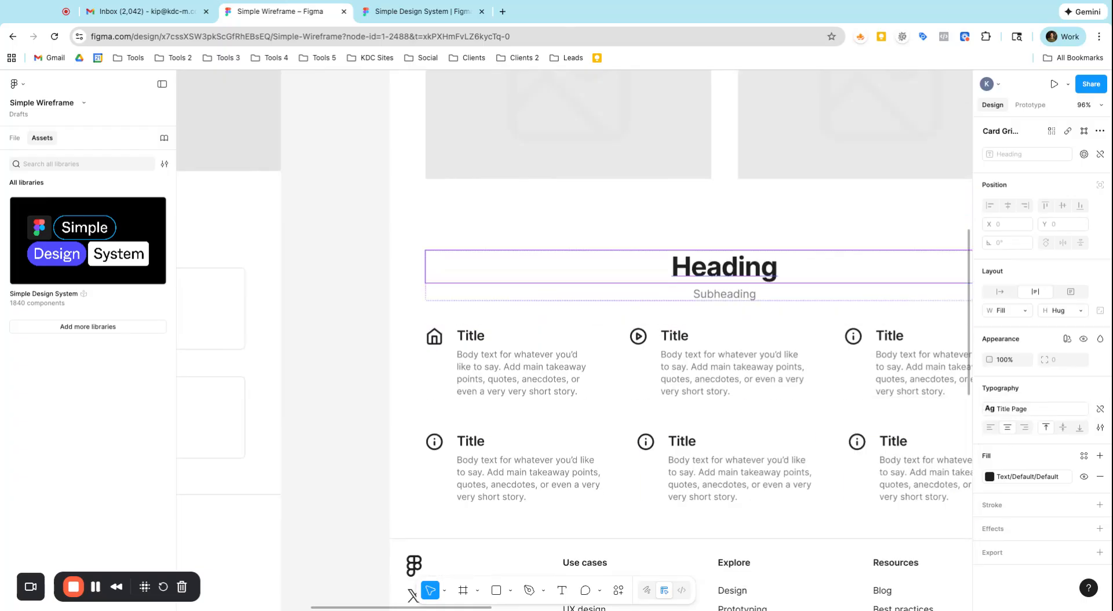
pyautogui.click(998, 408)
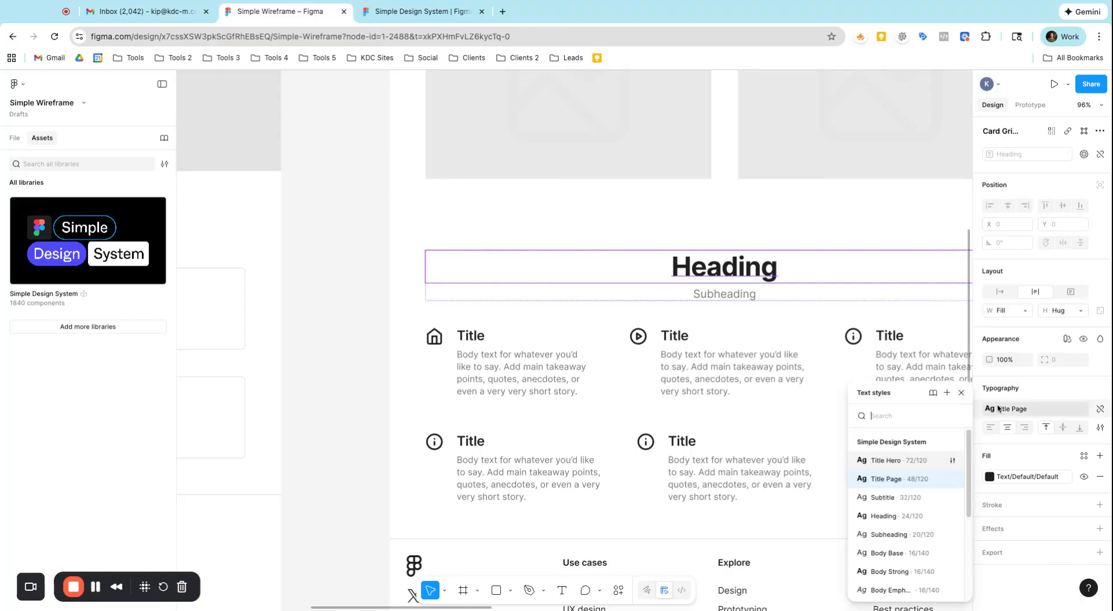
pyautogui.click(916, 479)
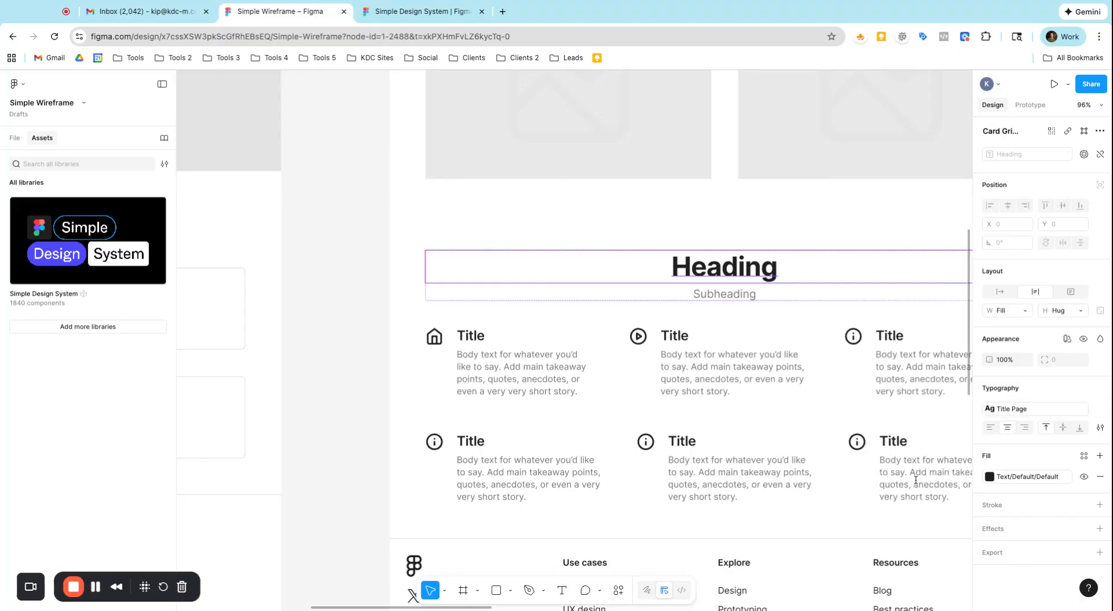
# - Apply the Heading 24/120 text style to the Subheading above the icon cards
pyautogui.click(725, 294)
pyautogui.click(1011, 427)
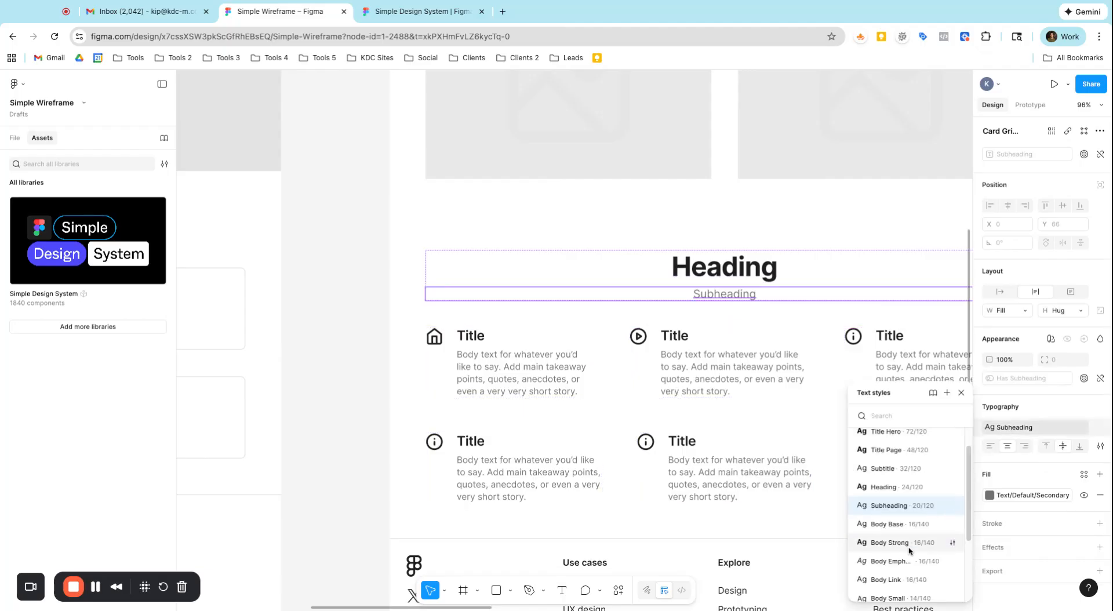
pyautogui.click(904, 486)
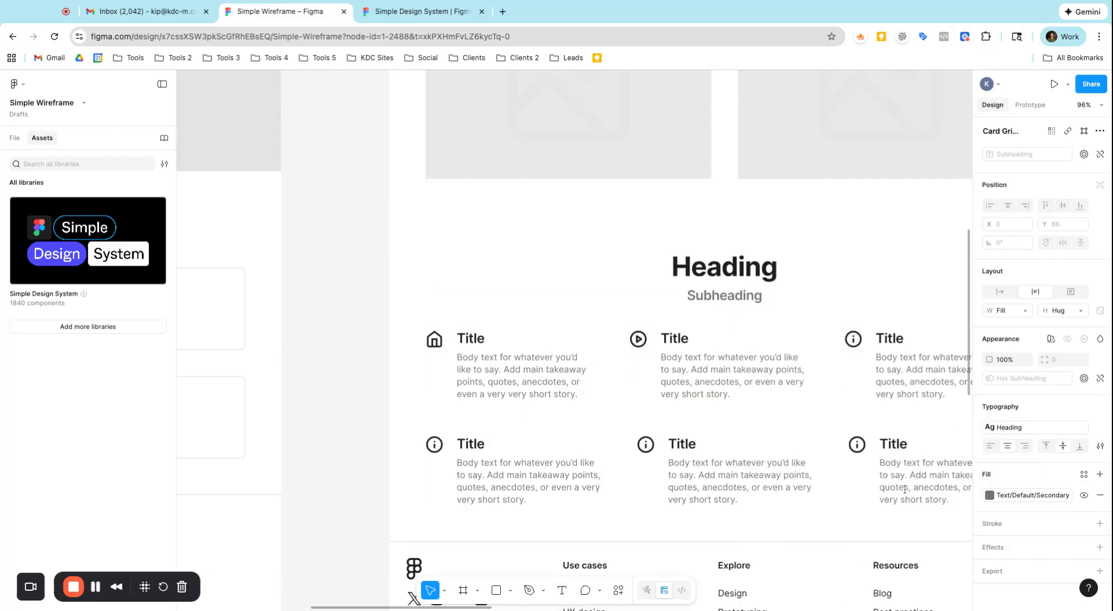
# - Move the Home Page frame closer to the desktop Landing Page frame, at X -523, Y -1035
pyautogui.scroll(-5, 690, 291)
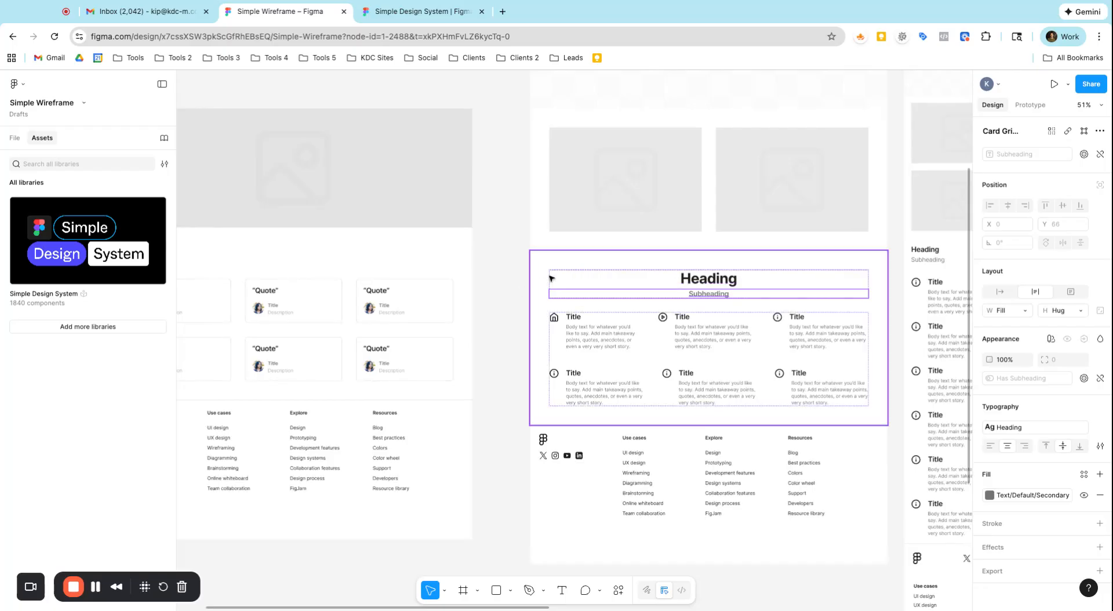
pyautogui.scroll(-2, 641, 335)
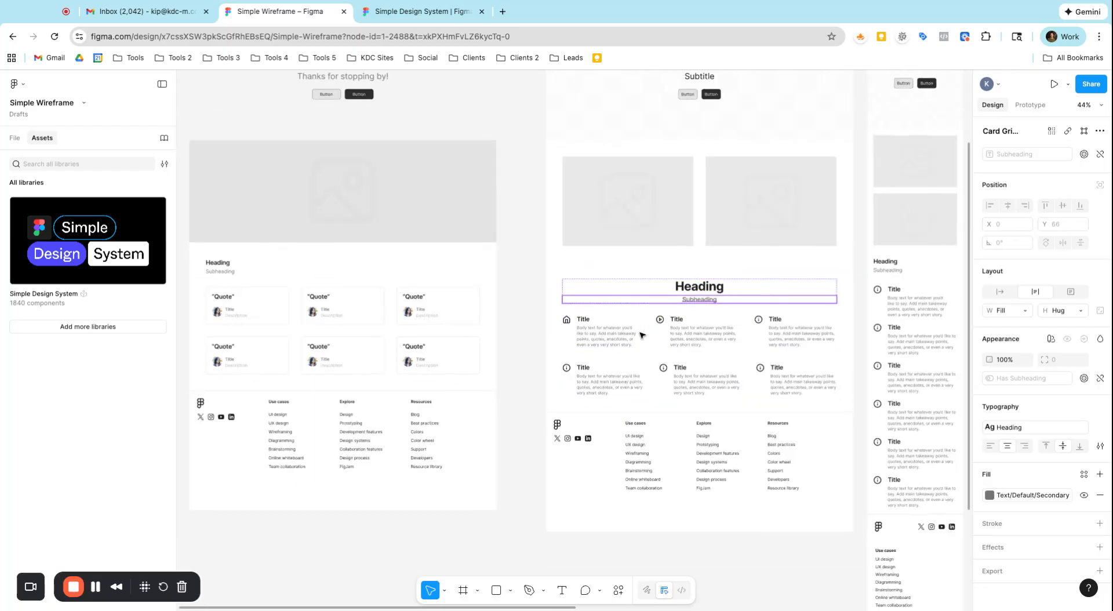
pyautogui.scroll(-5, 641, 334)
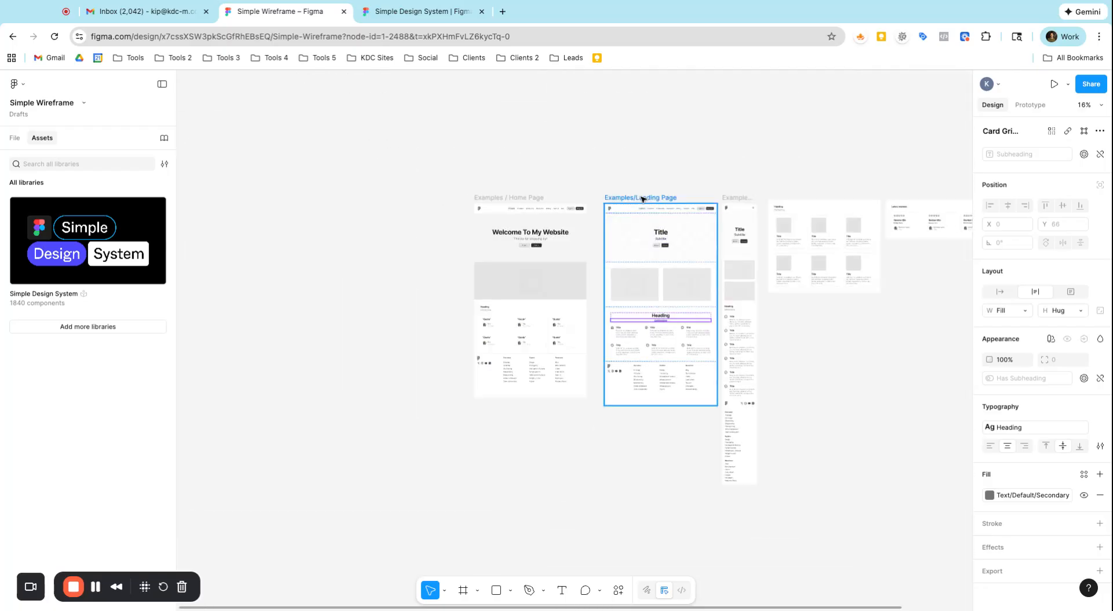
pyautogui.click(528, 199)
pyautogui.moveTo(528, 199); pyautogui.dragTo(531, 198)
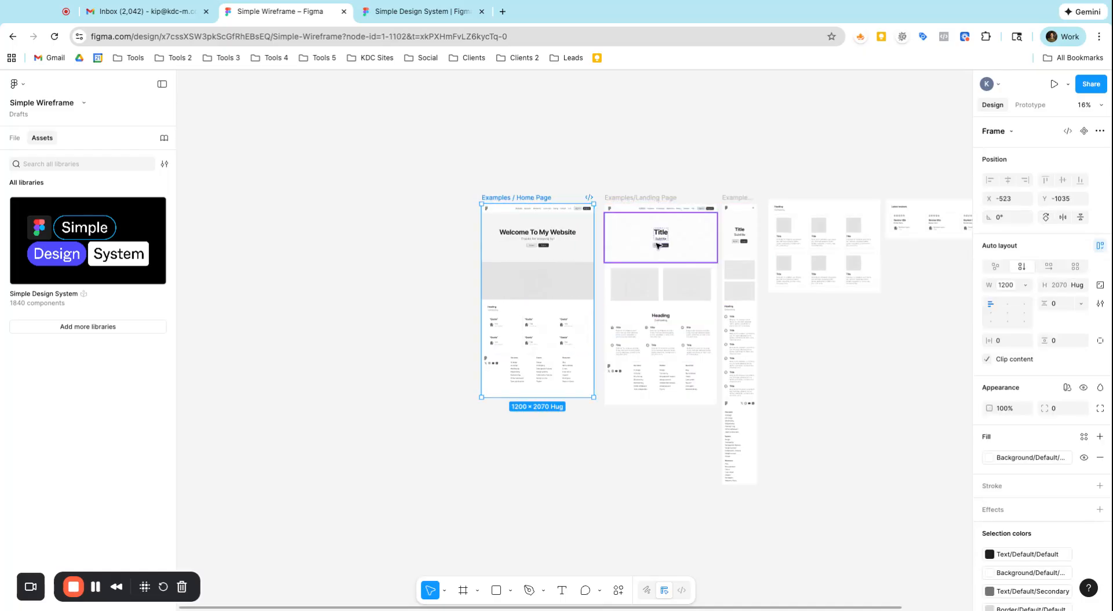
# - Review the restyled Landing Page section, the neighbouring page frames and the card sections across the canvas
pyautogui.scroll(4, 733, 282)
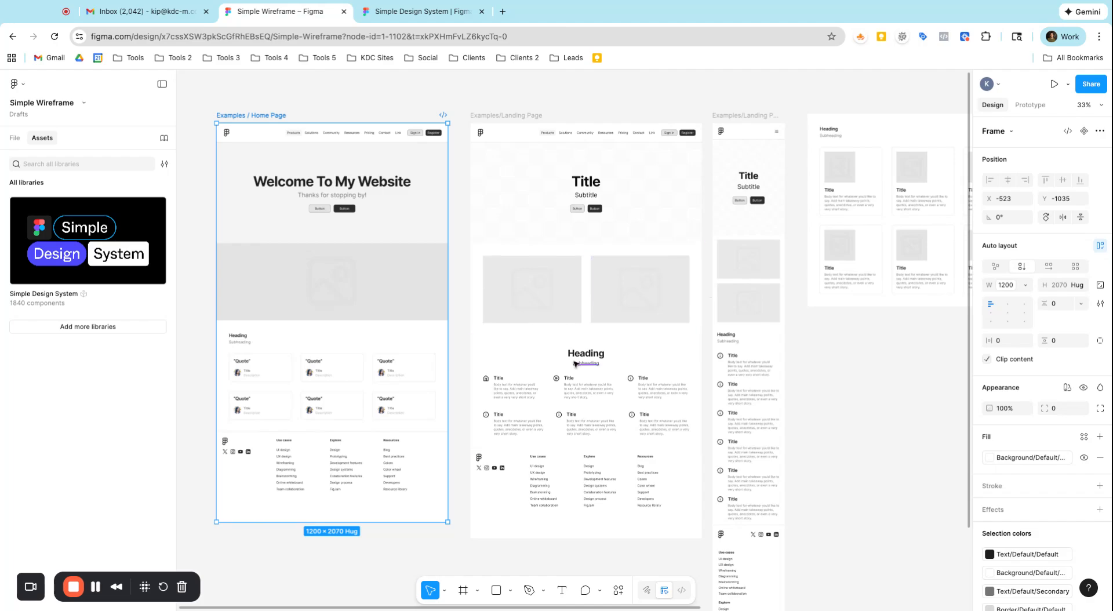
pyautogui.scroll(4, 574, 363)
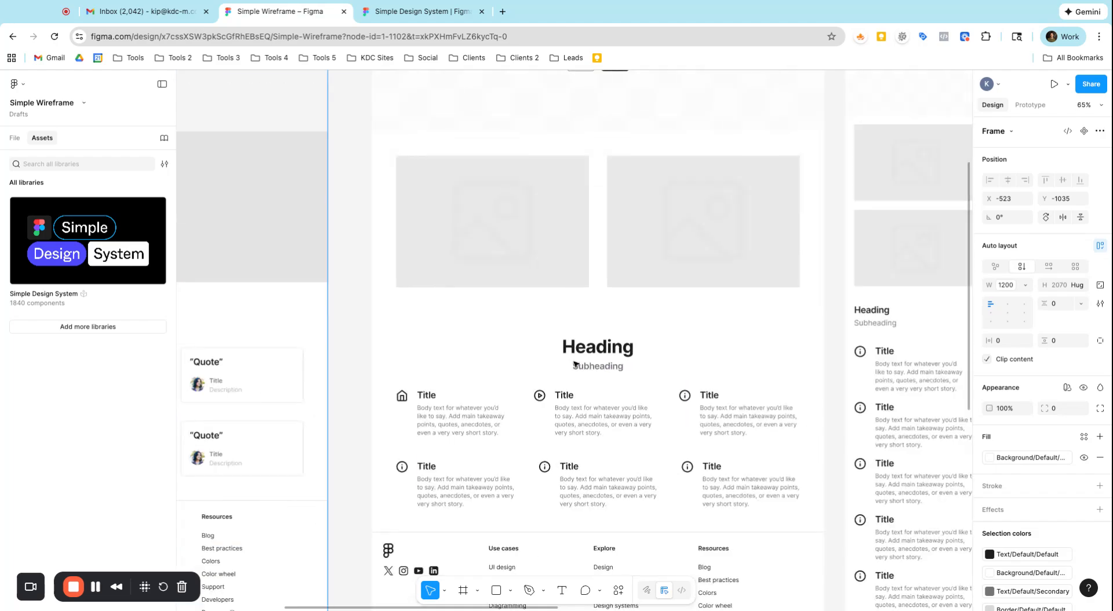
pyautogui.scroll(-5, 573, 359)
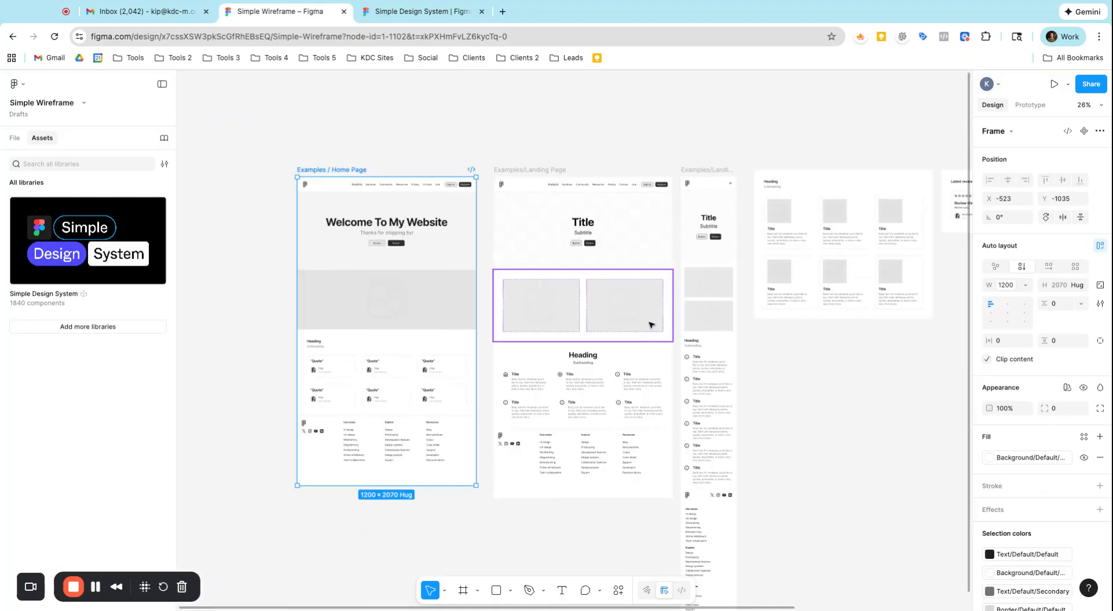
pyautogui.scroll(-5, 929, 278)
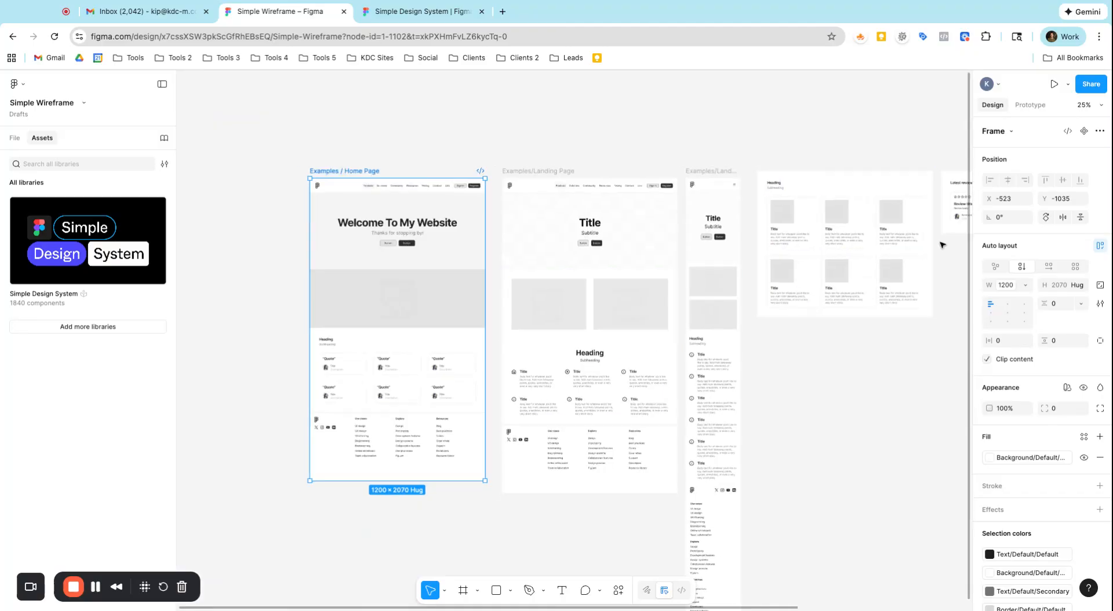
pyautogui.scroll(4, 922, 258)
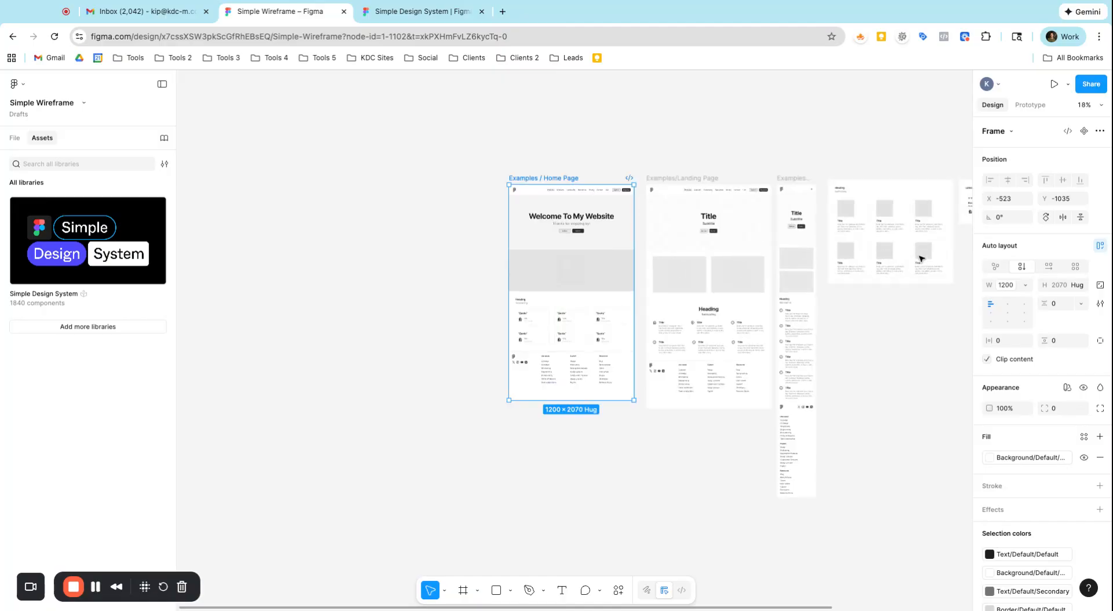
pyautogui.scroll(3, 916, 232)
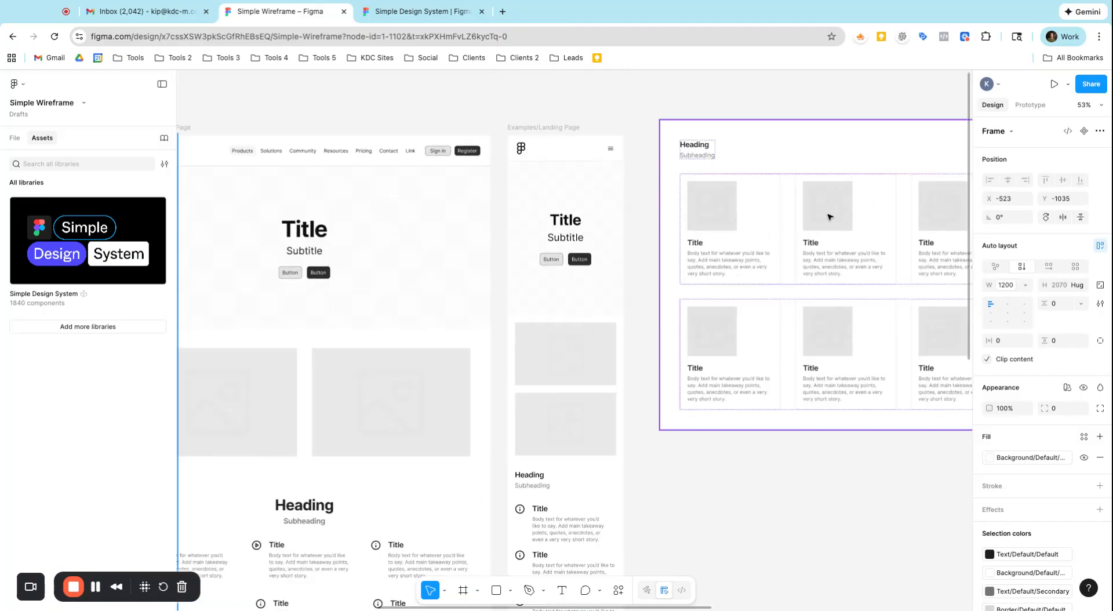
pyautogui.scroll(-4, 826, 217)
pyautogui.scroll(5, 692, 218)
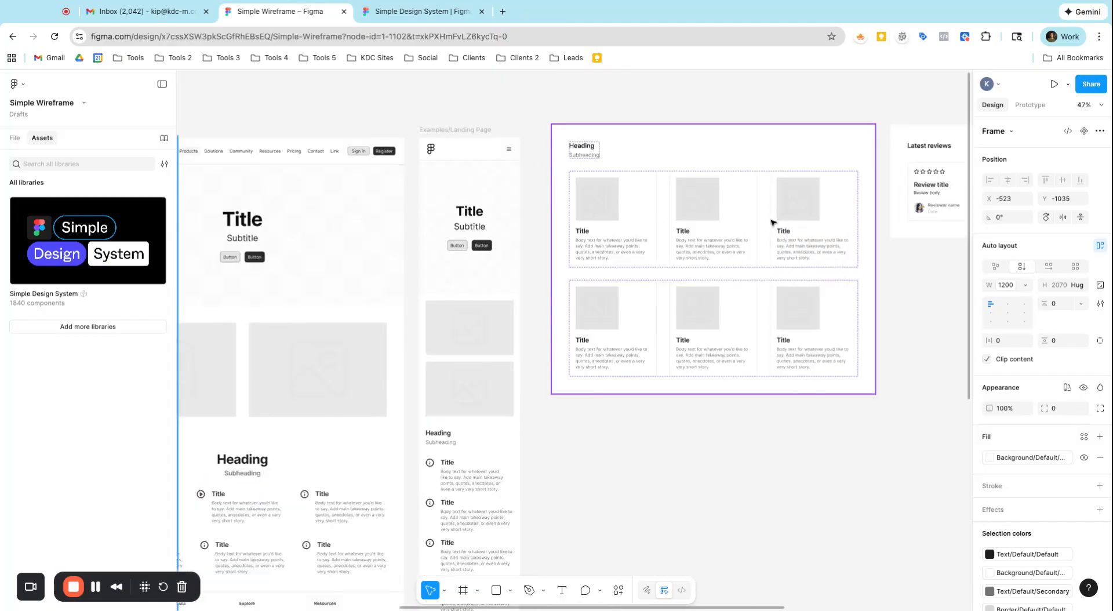
pyautogui.scroll(-4, 684, 348)
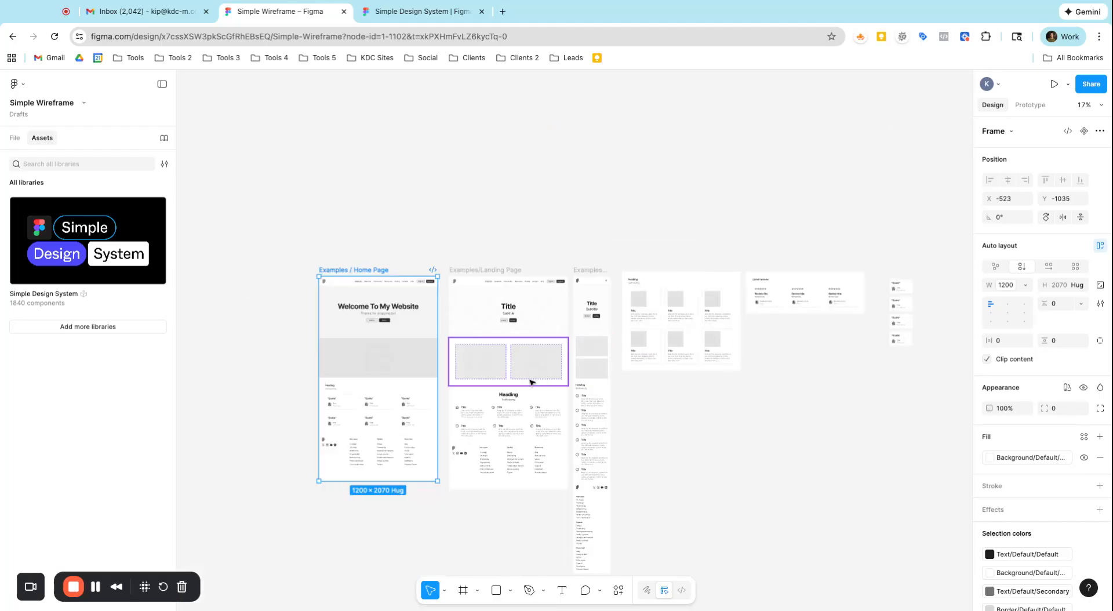
# - Examine the Landing Page's double image panel and browse the section components in the Simple Design System library
pyautogui.click(476, 360)
pyautogui.scroll(5, 476, 361)
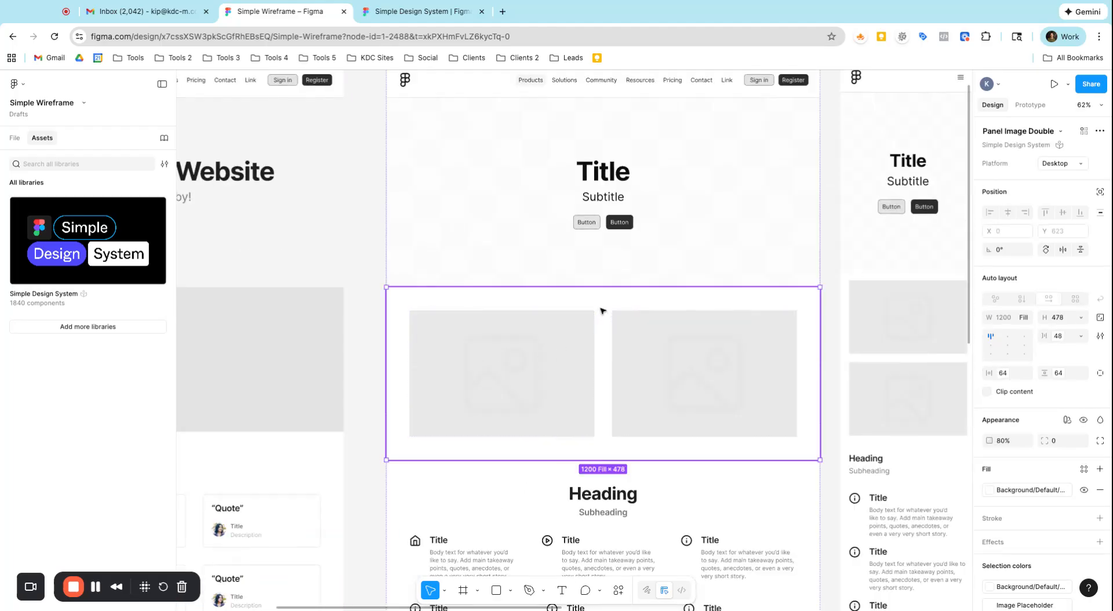
pyautogui.click(56, 290)
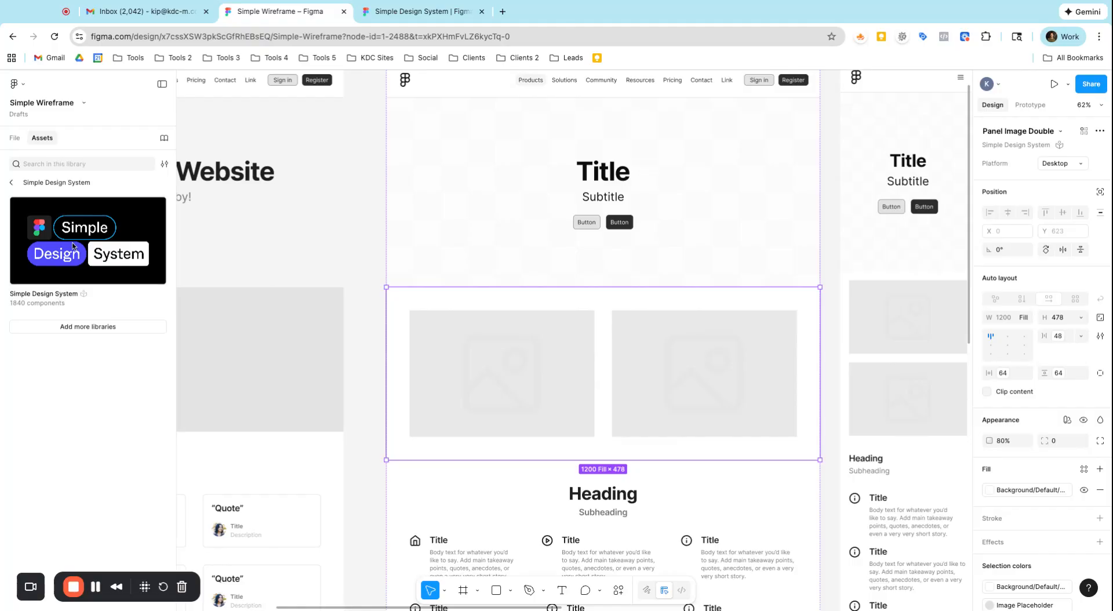
pyautogui.scroll(10, 79, 317)
pyautogui.scroll(-5, 81, 330)
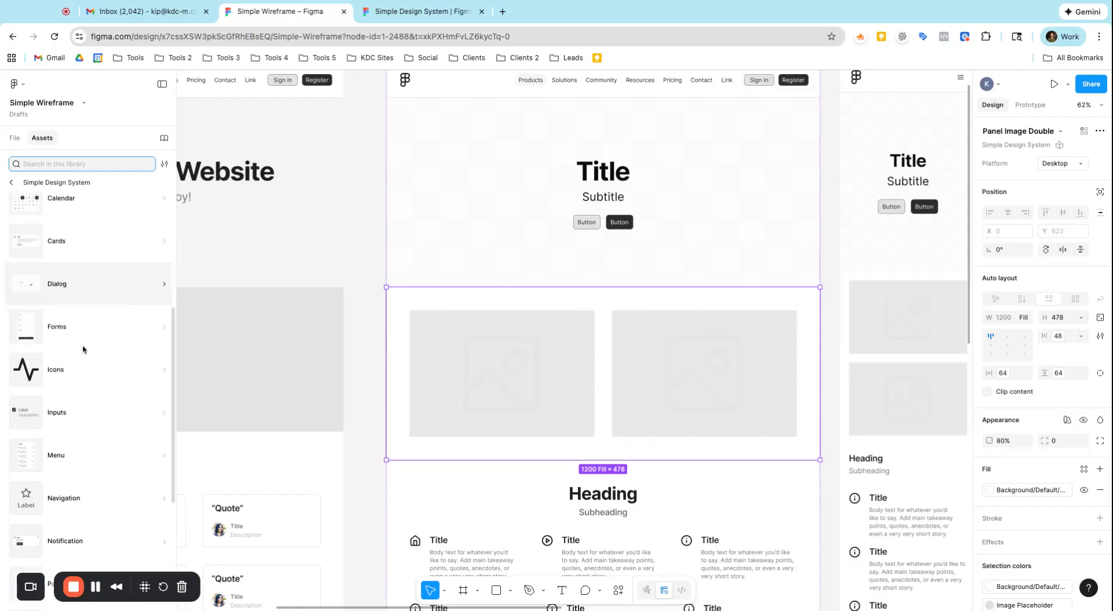
pyautogui.scroll(-4, 107, 333)
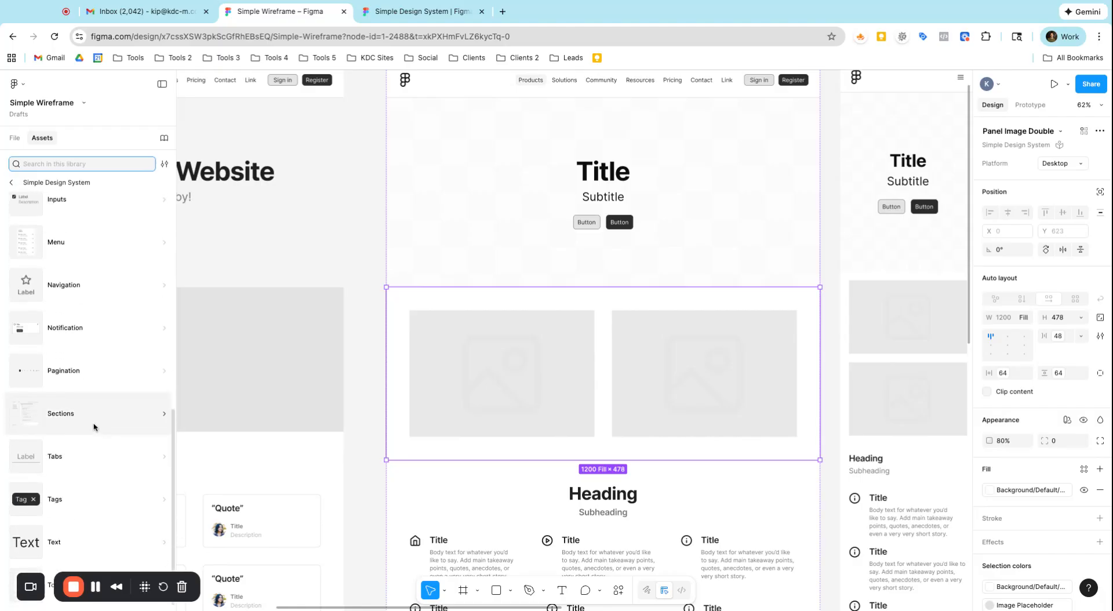
pyautogui.click(95, 427)
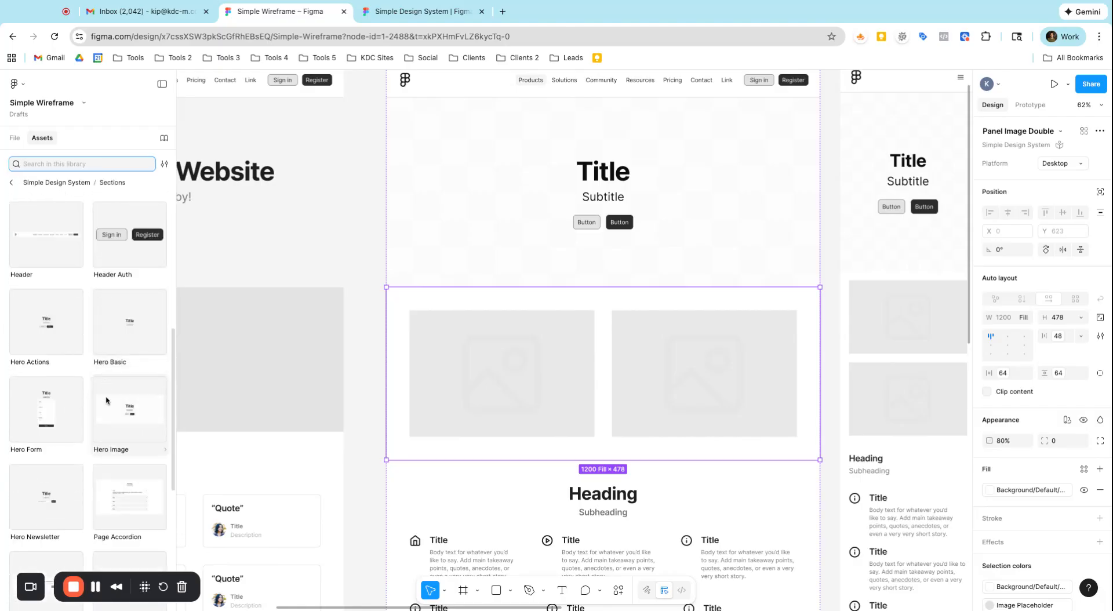
pyautogui.scroll(-4, 106, 400)
pyautogui.scroll(-2, 106, 400)
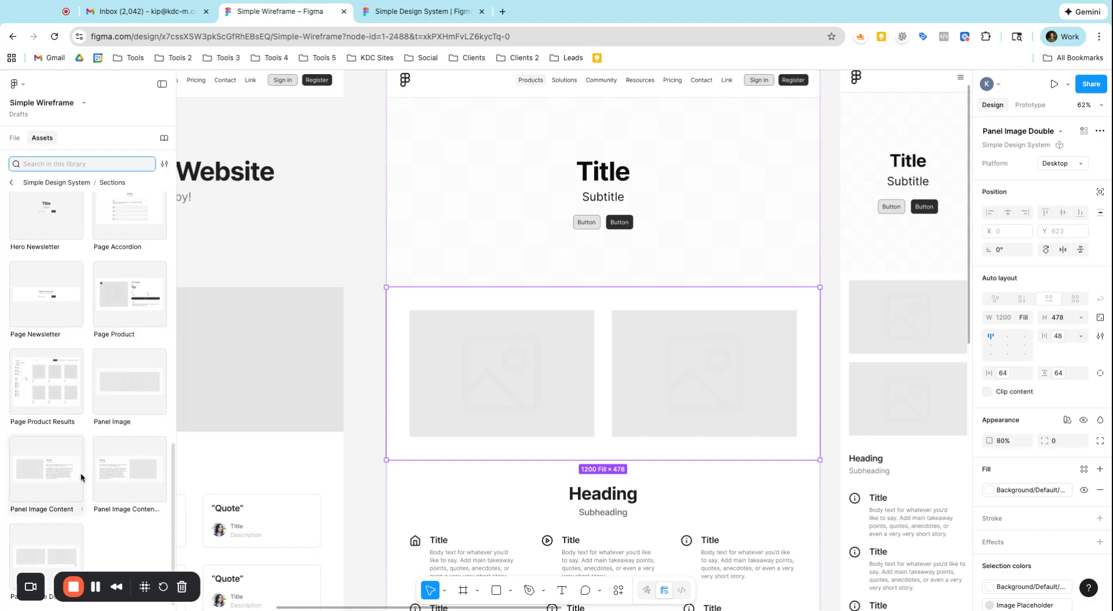
pyautogui.scroll(-10, 463, 379)
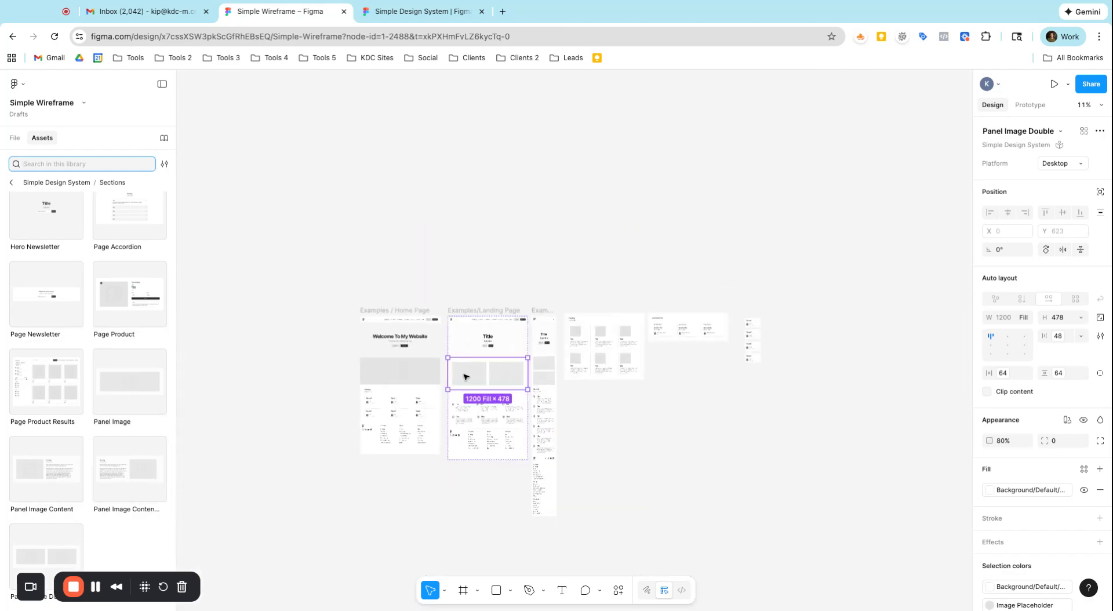
# - Insert a Panel Image Content Reverse section from the library and place it in the empty canvas area below the card sections
pyautogui.click(618, 404)
pyautogui.click(127, 473)
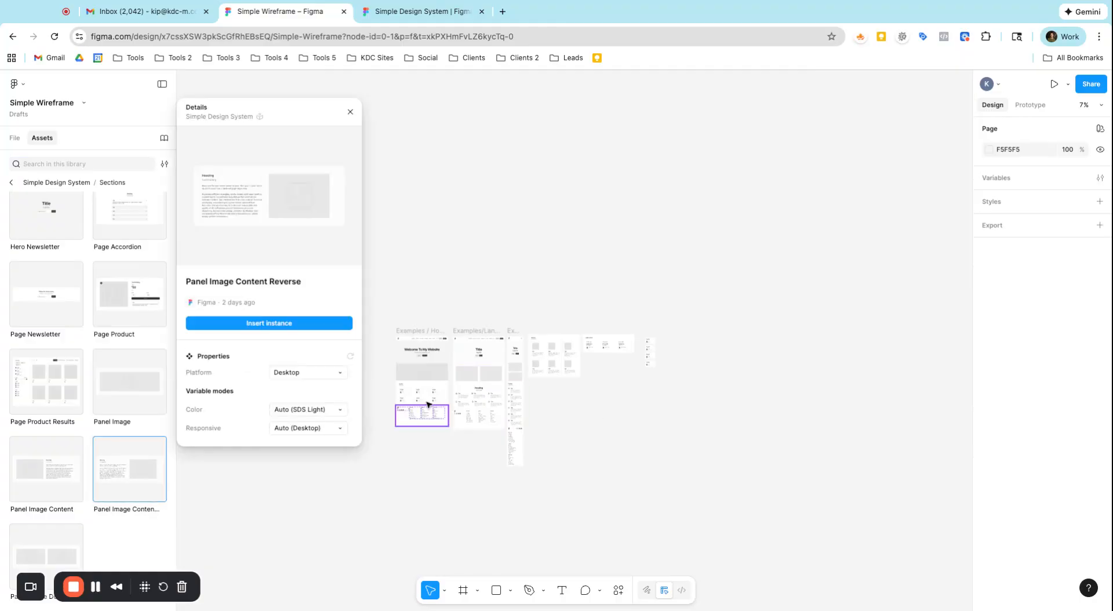
pyautogui.click(272, 326)
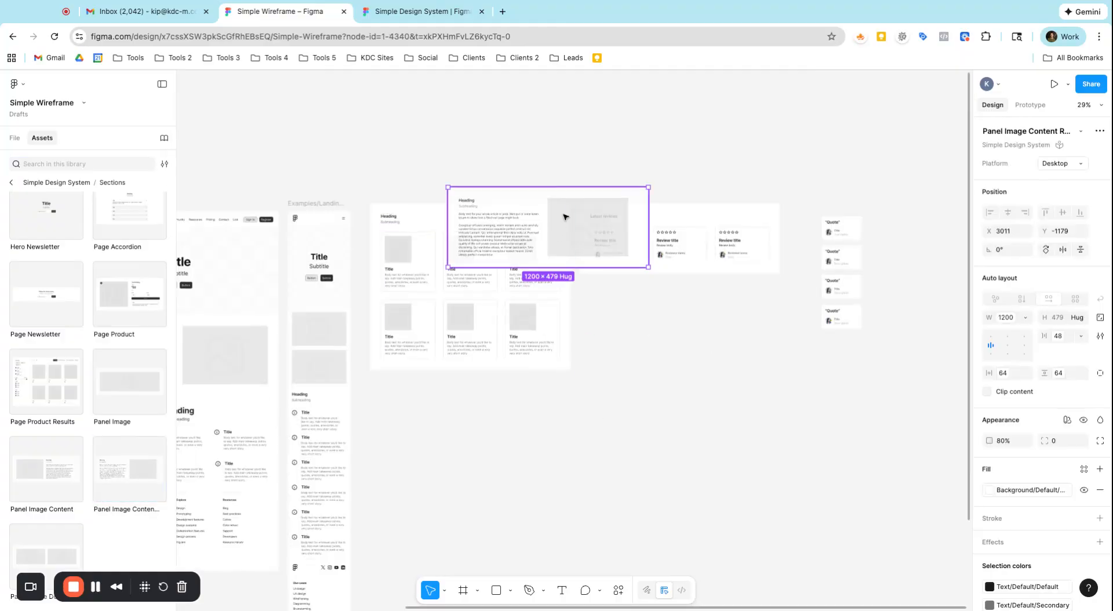
pyautogui.moveTo(546, 197); pyautogui.dragTo(653, 443)
pyautogui.scroll(5, 652, 448)
pyautogui.scroll(-4, 603, 381)
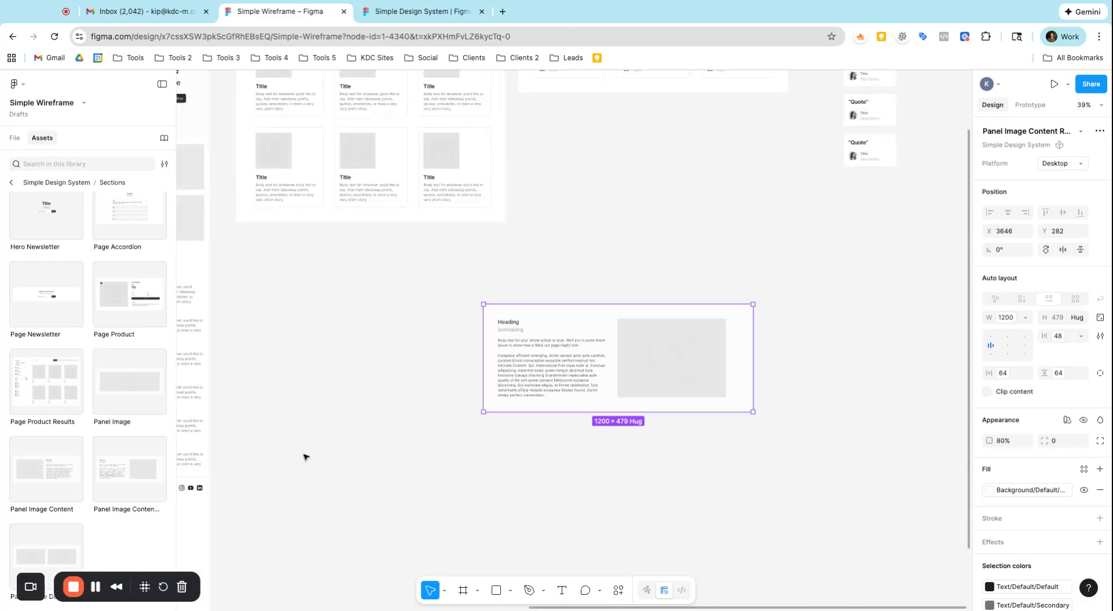
# - Delete the inserted Panel Image Content Reverse section from the canvas
pyautogui.scroll(3, 119, 352)
pyautogui.scroll(10, 118, 352)
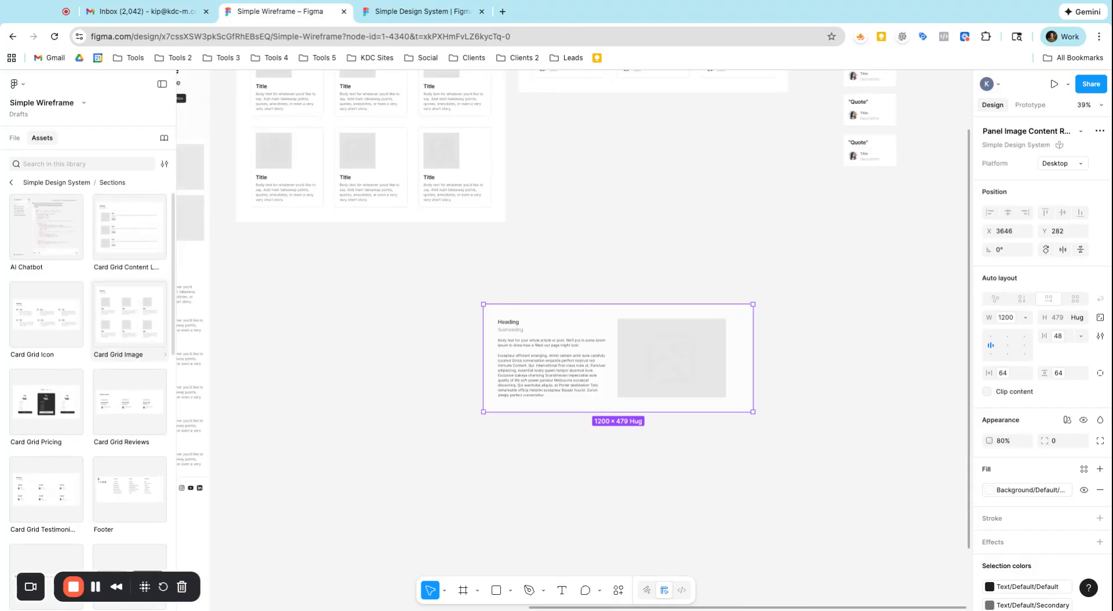
pyautogui.moveTo(539, 286); pyautogui.dragTo(679, 424)
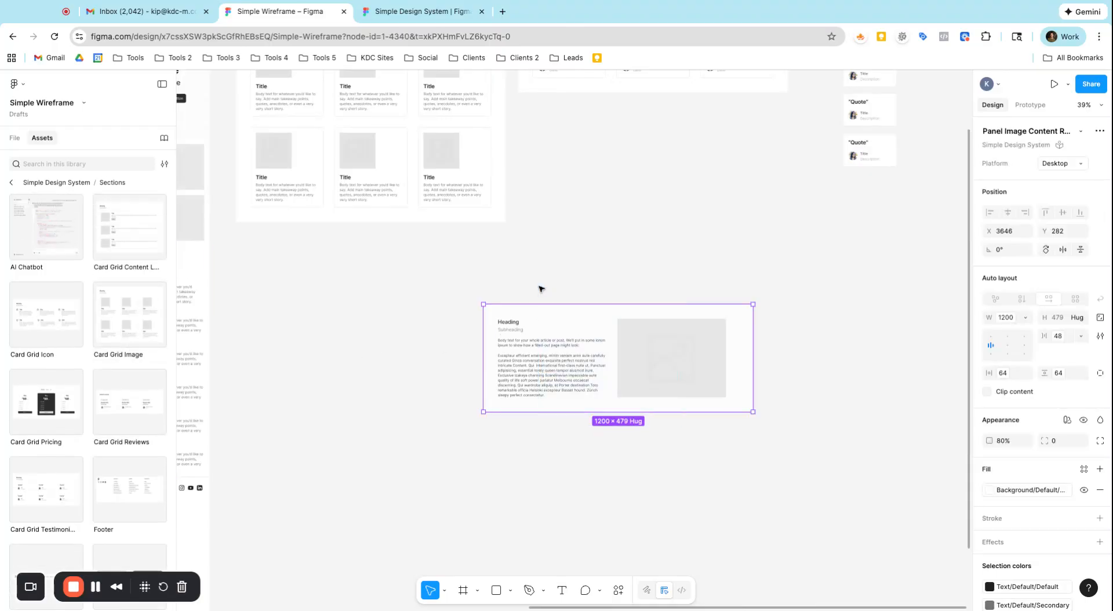
pyautogui.press('Delete')
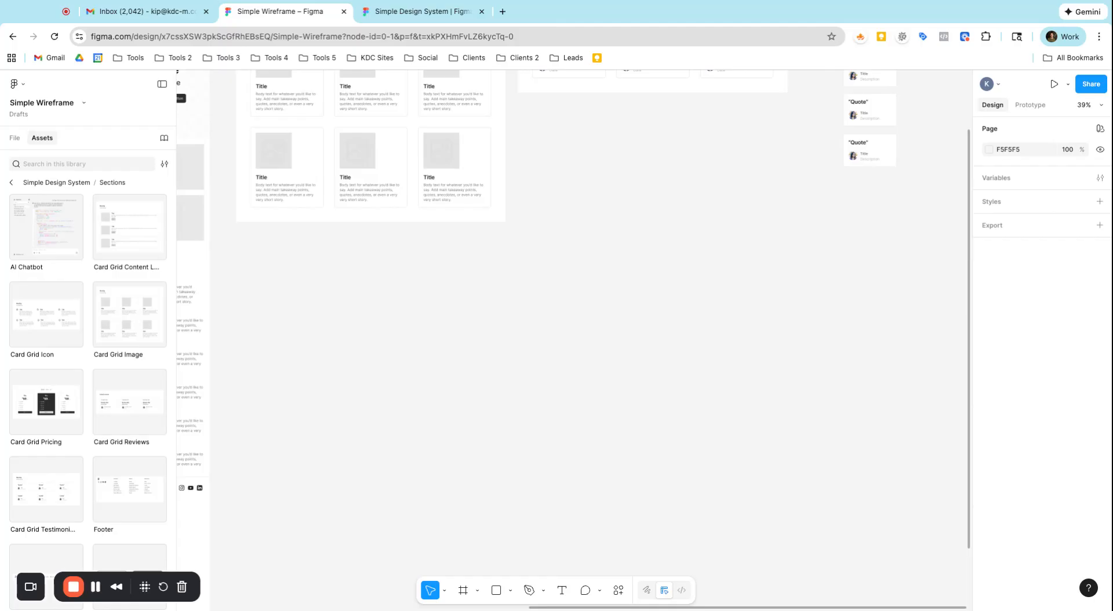
# - Add a 1440 × 1024 Desktop preset frame and place it left of the Home Page frame at X -2808, Y -1609
pyautogui.scroll(-10, 669, 408)
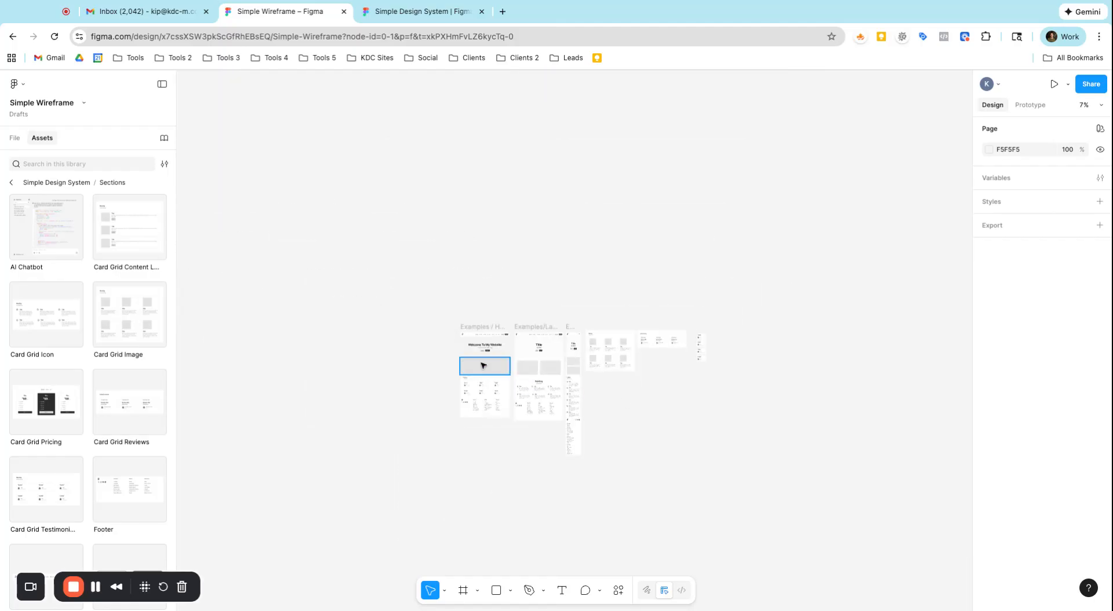
pyautogui.scroll(5, 445, 350)
pyautogui.scroll(2, 262, 245)
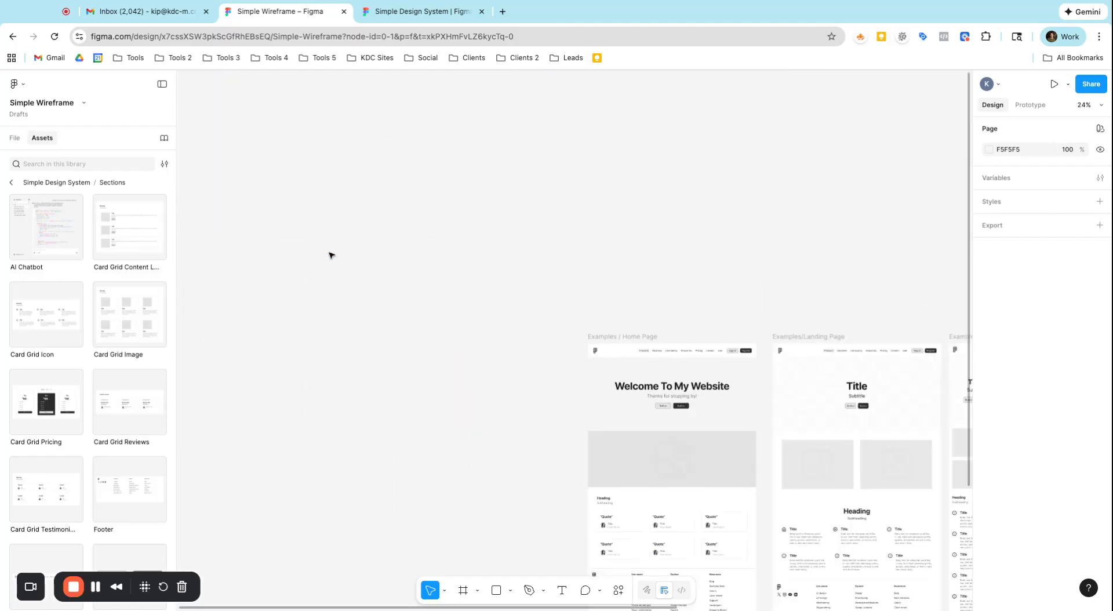
pyautogui.press('f')
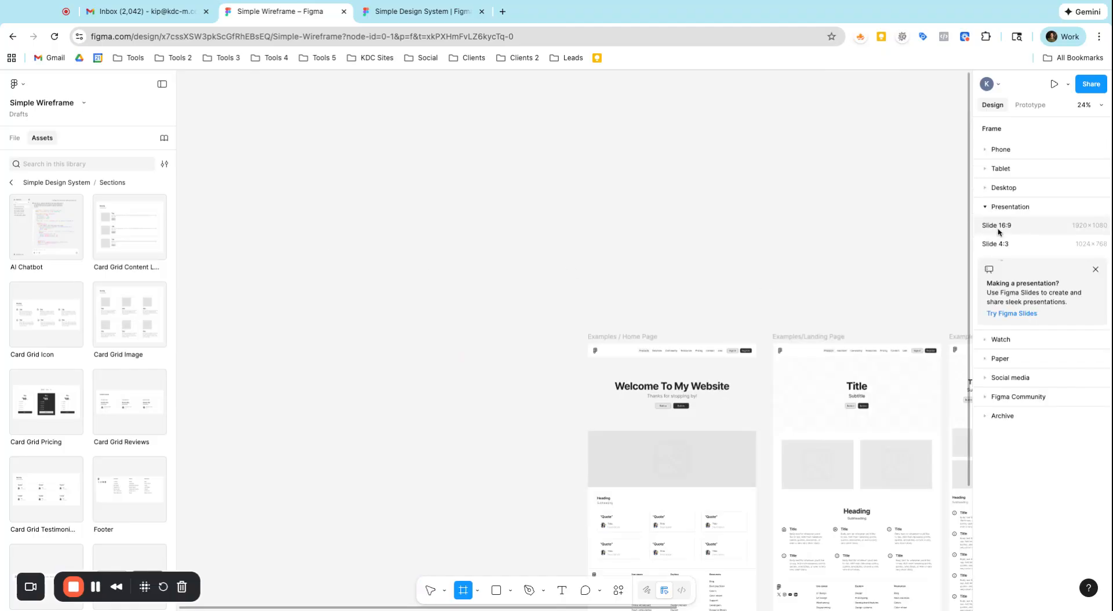
pyautogui.click(989, 189)
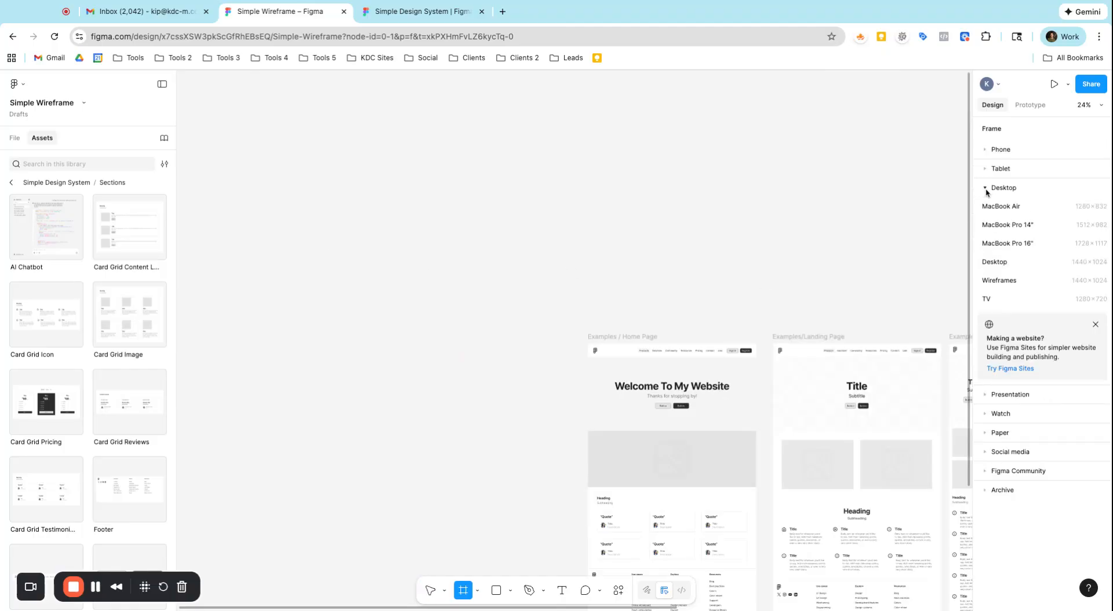
pyautogui.click(995, 262)
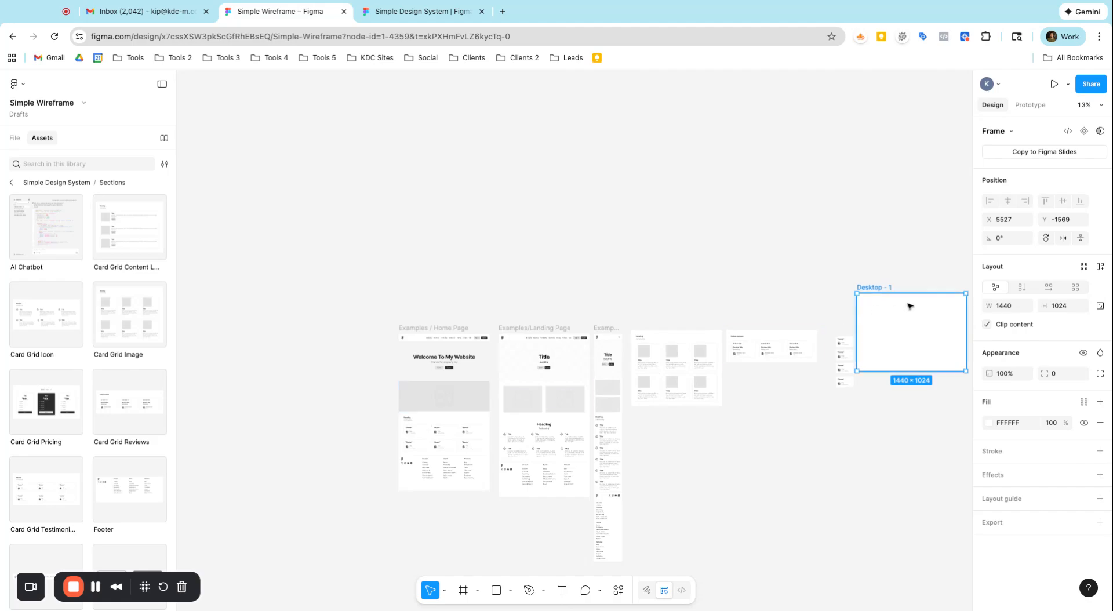
pyautogui.moveTo(909, 306); pyautogui.dragTo(249, 347)
# - Draw a centred rectangle about 1230 × 604 in the new Desktop frame and shorten the frame to about 807 high
pyautogui.scroll(5, 249, 347)
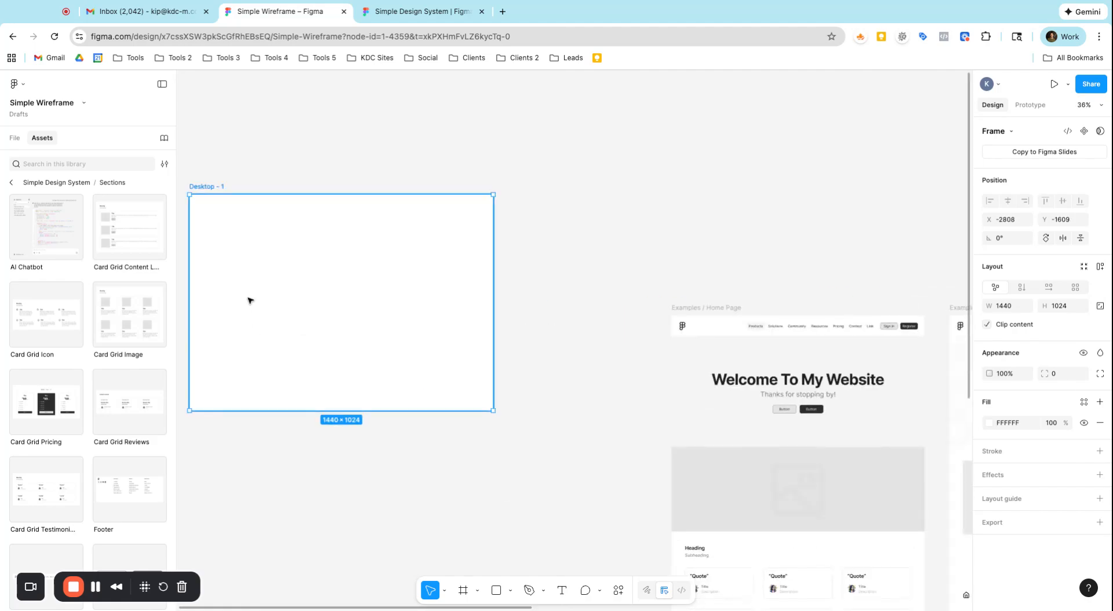
pyautogui.click(496, 590)
pyautogui.moveTo(201, 240); pyautogui.dragTo(461, 367)
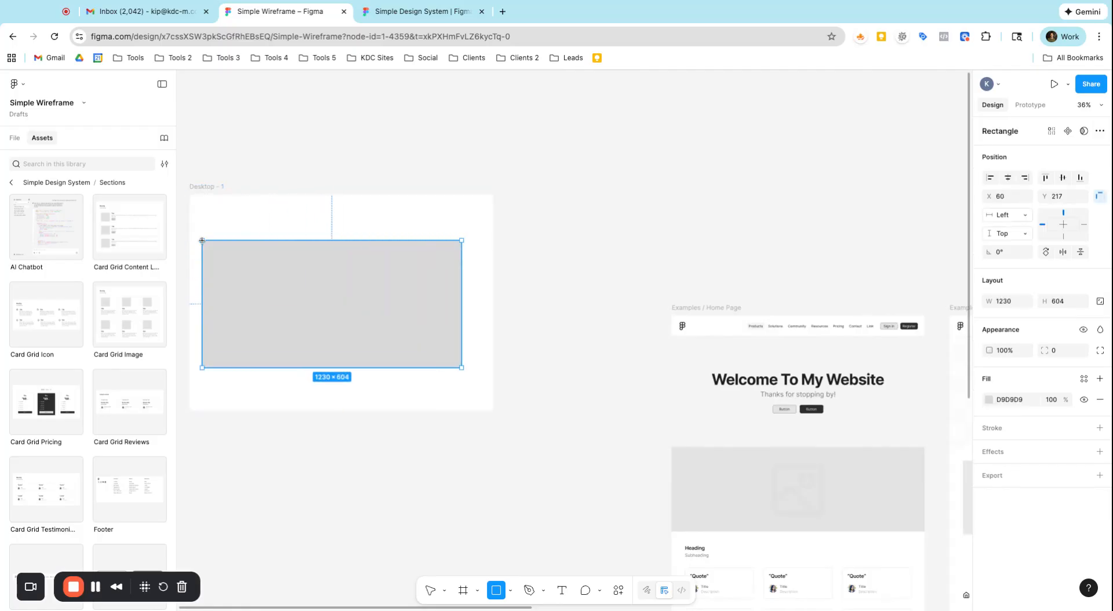
pyautogui.moveTo(370, 339)
pyautogui.mouseDown()
pyautogui.moveTo(379, 327)
pyautogui.moveTo(378, 337)
pyautogui.mouseUp()
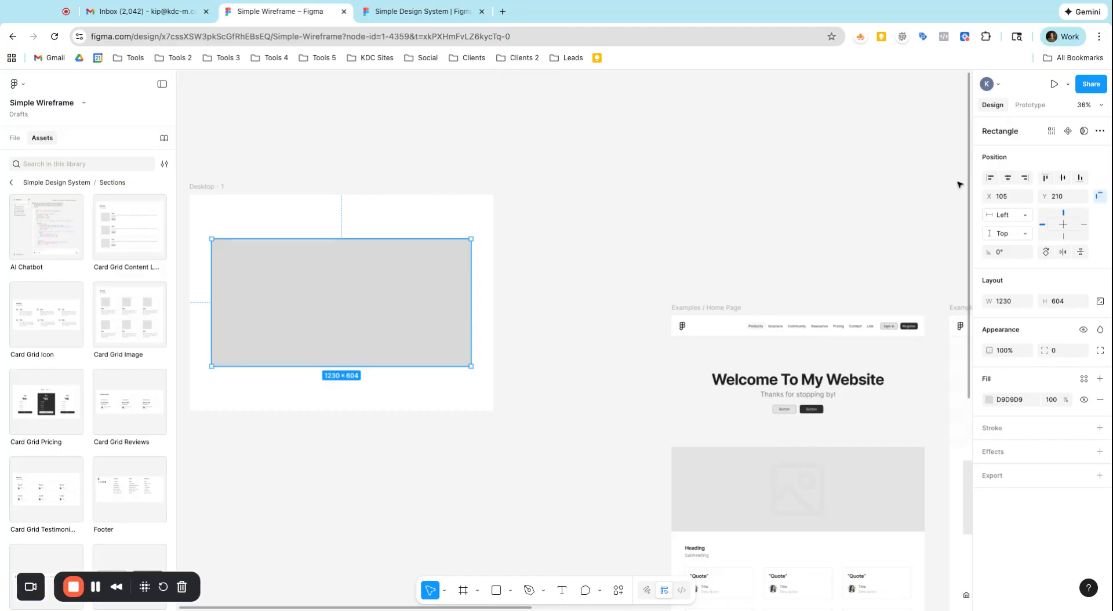
pyautogui.click(217, 195)
pyautogui.moveTo(311, 410); pyautogui.dragTo(308, 366)
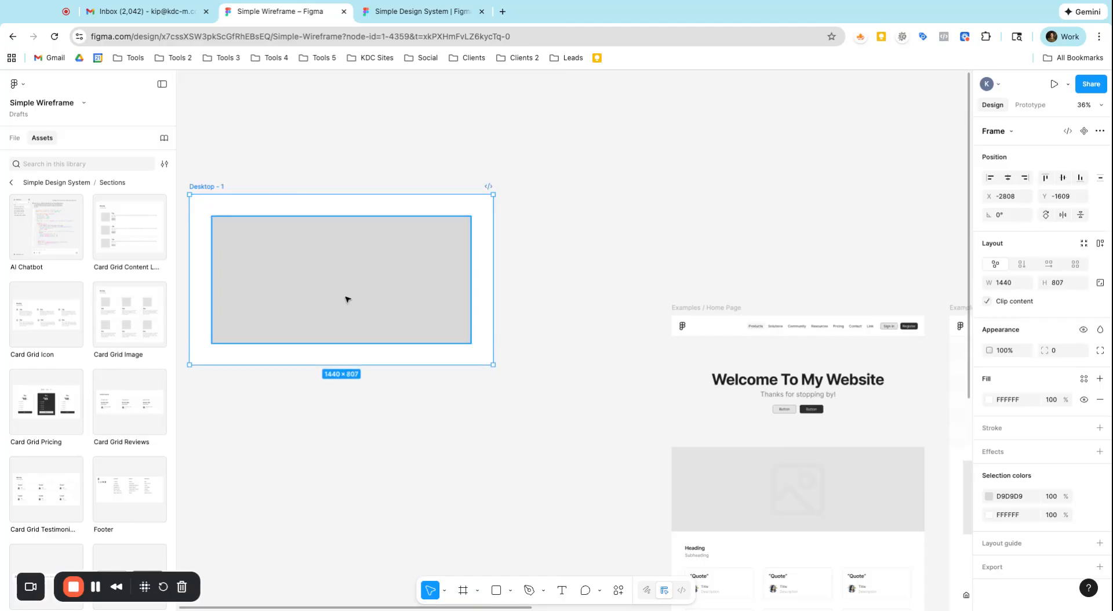
# - Add a second 1440 × 1024 Desktop preset frame and place it below the first one at X -2808, Y -597
pyautogui.scroll(-5, 348, 299)
pyautogui.scroll(5, 274, 300)
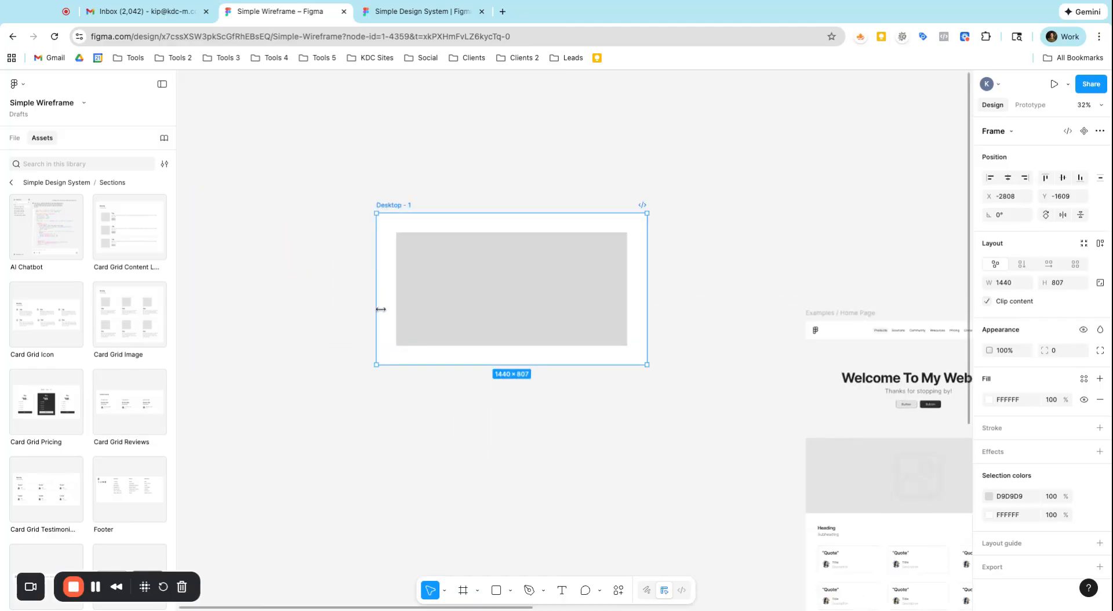
pyautogui.press('f')
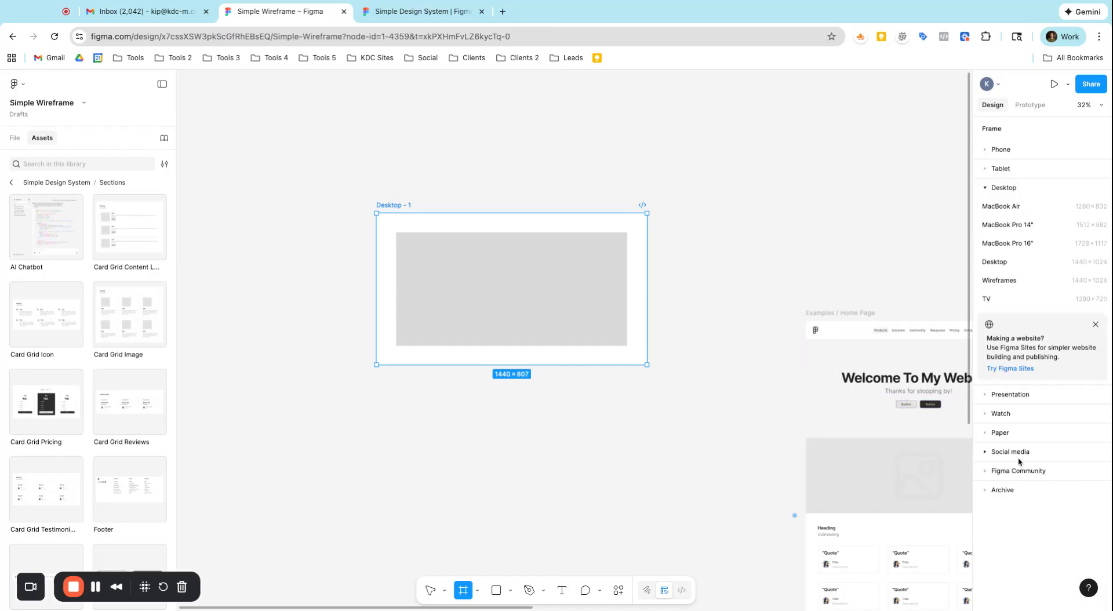
pyautogui.click(1012, 263)
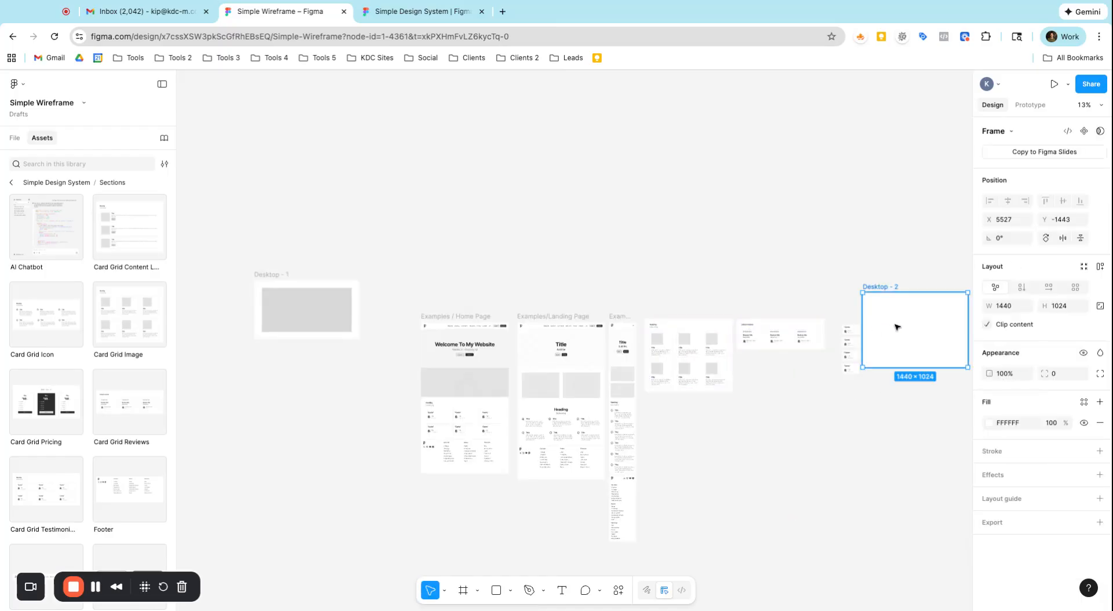
pyautogui.moveTo(896, 325); pyautogui.dragTo(299, 386)
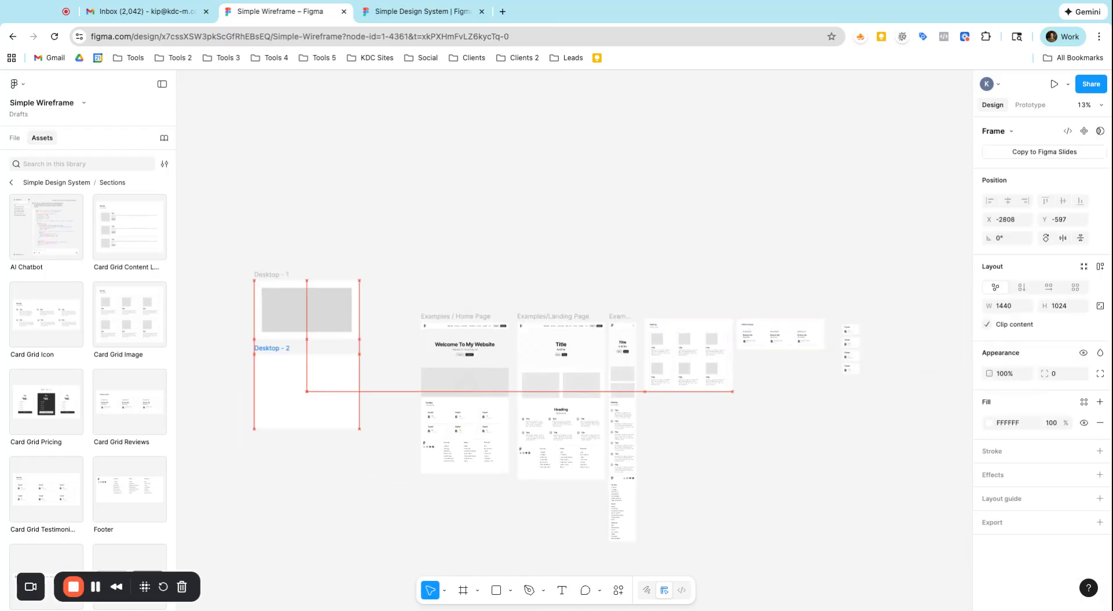
# - Draw a rectangle about 310 × 324 in the second Desktop frame and duplicate it into a row of three
pyautogui.scroll(5, 300, 384)
pyautogui.click(496, 591)
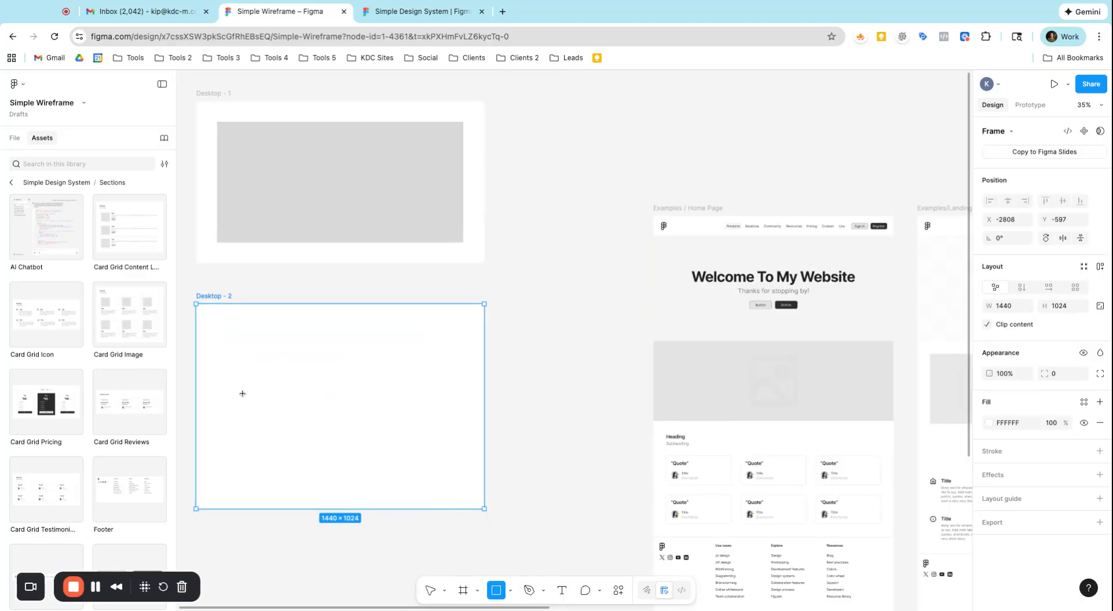
pyautogui.moveTo(234, 387)
pyautogui.mouseDown()
pyautogui.moveTo(301, 440)
pyautogui.moveTo(296, 452)
pyautogui.moveTo(346, 431)
pyautogui.moveTo(426, 431)
pyautogui.mouseUp()
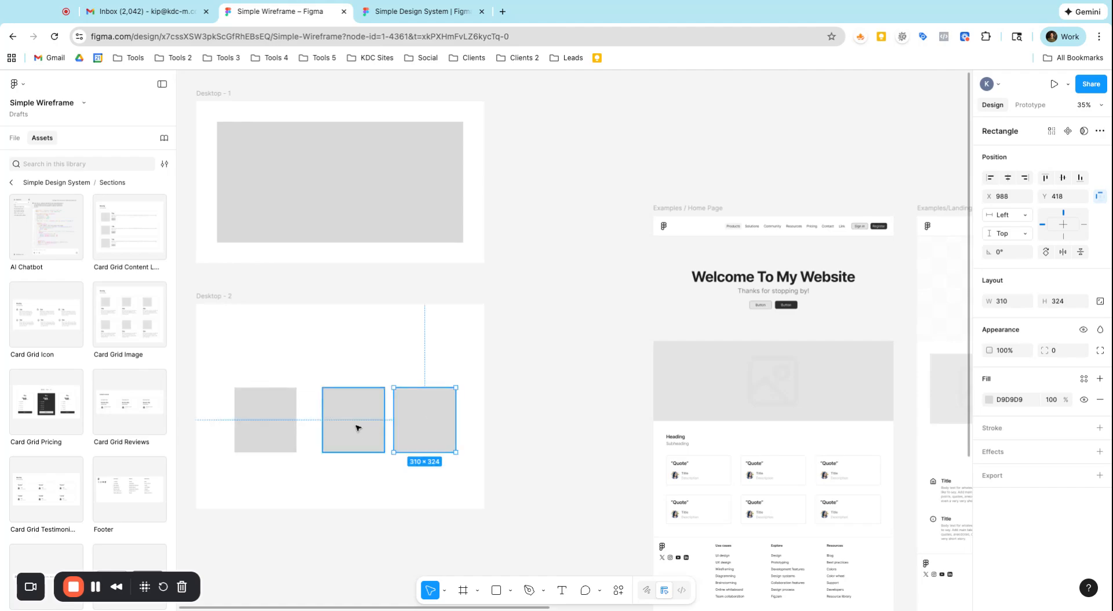
pyautogui.moveTo(354, 425); pyautogui.dragTo(340, 426)
pyautogui.moveTo(259, 416); pyautogui.dragTo(256, 416)
# - Wrap the three rectangles in a horizontal auto layout and centre it horizontally and vertically within the second Desktop frame
pyautogui.moveTo(211, 365); pyautogui.dragTo(427, 452)
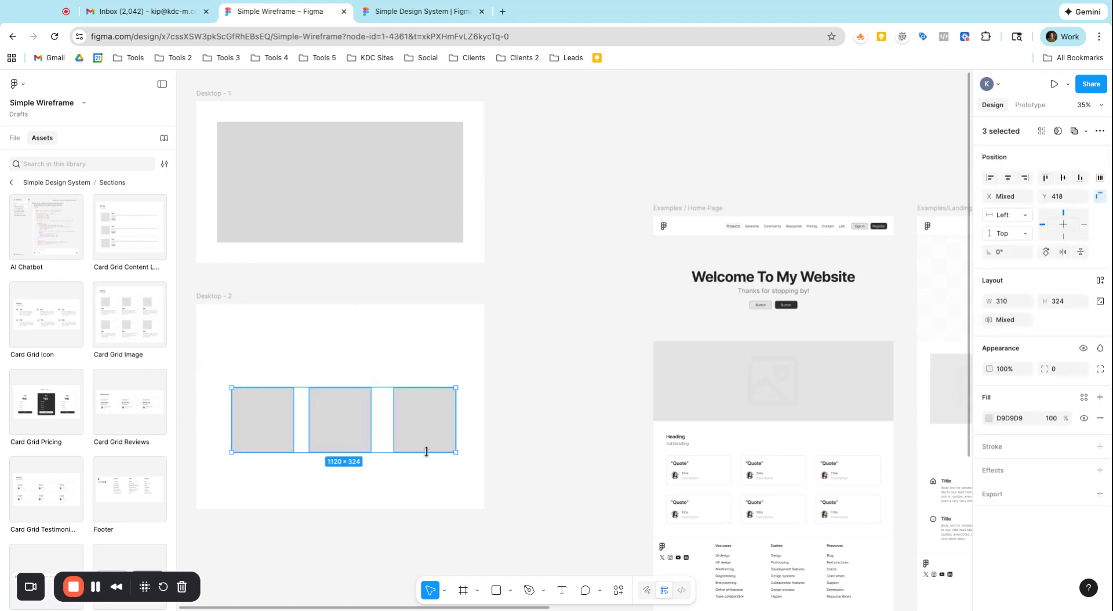
pyautogui.hotkey('shift', 'a')
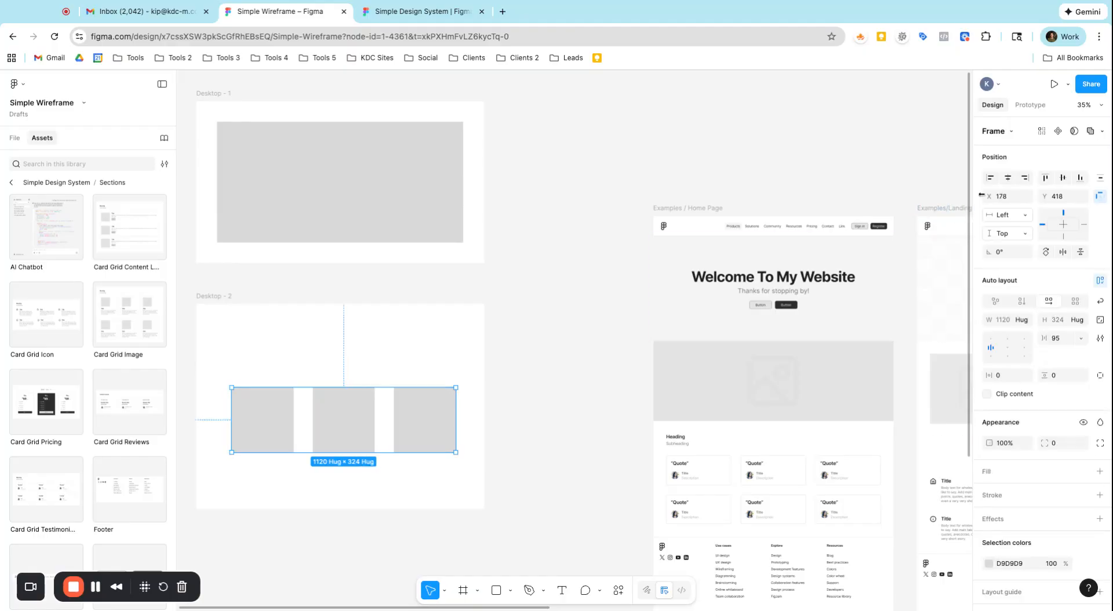
pyautogui.click(1006, 180)
pyautogui.click(1066, 181)
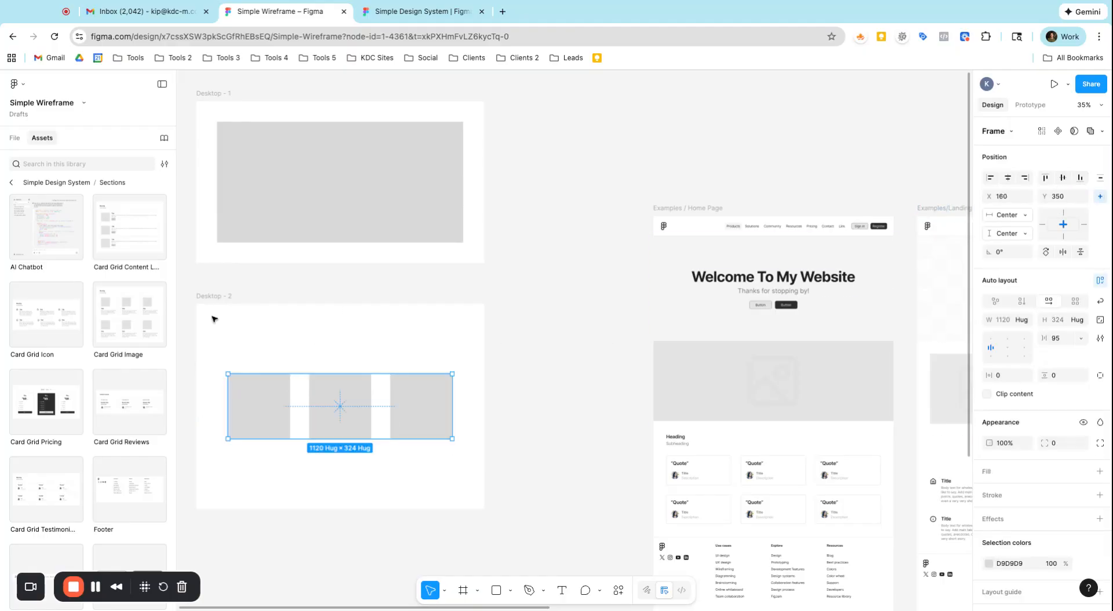
# - Shorten the second Desktop frame to about 568 high and move it up beneath the first frame, at X -2808, Y -771
pyautogui.click(282, 452)
pyautogui.moveTo(294, 509); pyautogui.dragTo(294, 417)
pyautogui.click(522, 328)
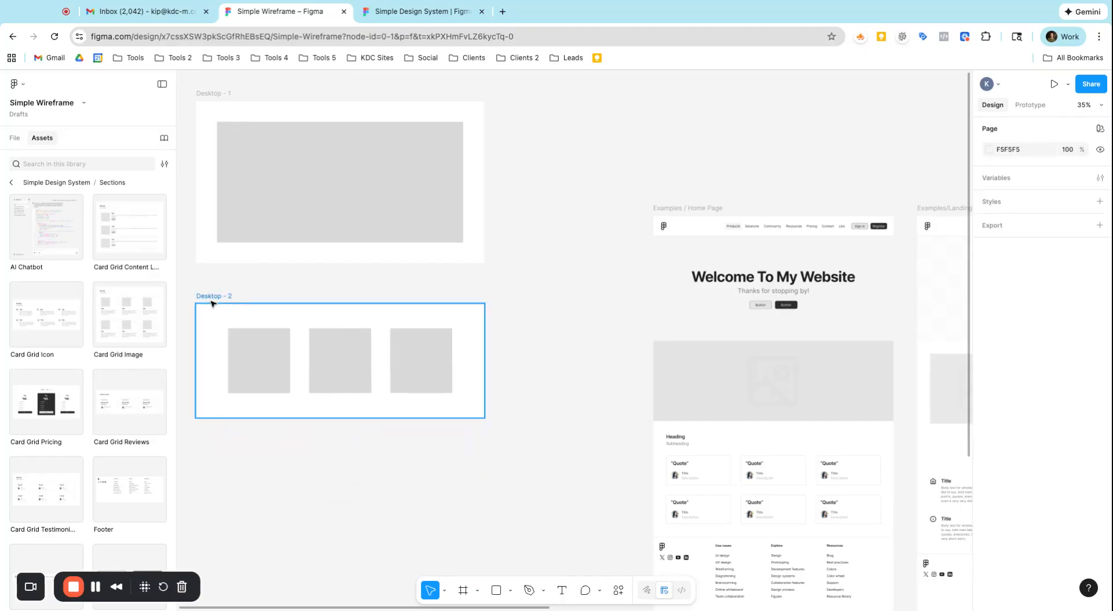
pyautogui.moveTo(211, 300); pyautogui.dragTo(213, 263)
pyautogui.scroll(-5, 677, 355)
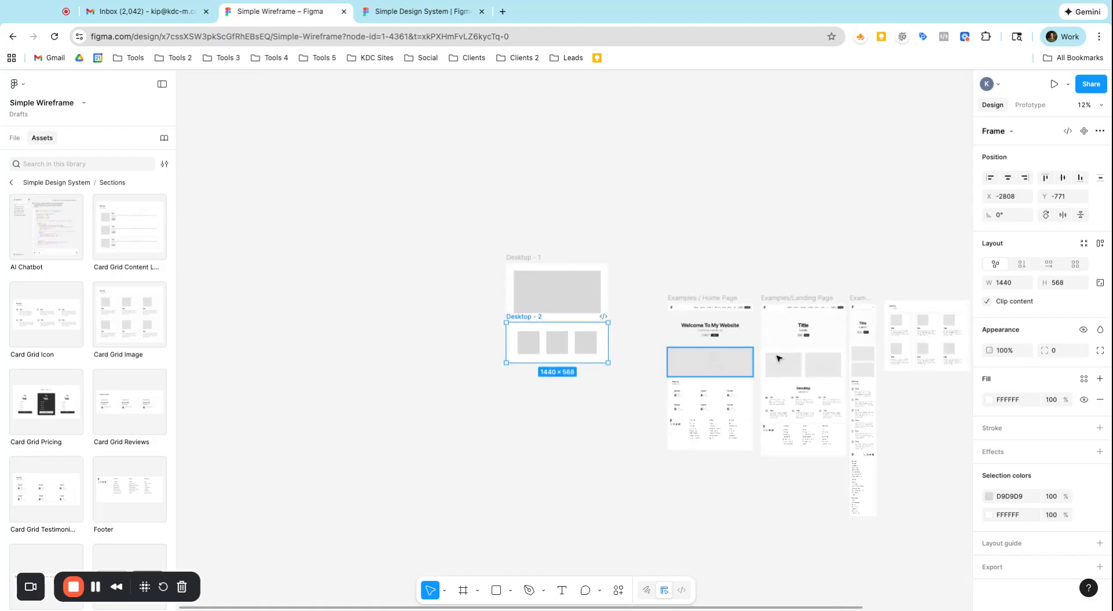
pyautogui.scroll(4, 946, 352)
pyautogui.scroll(2, 874, 408)
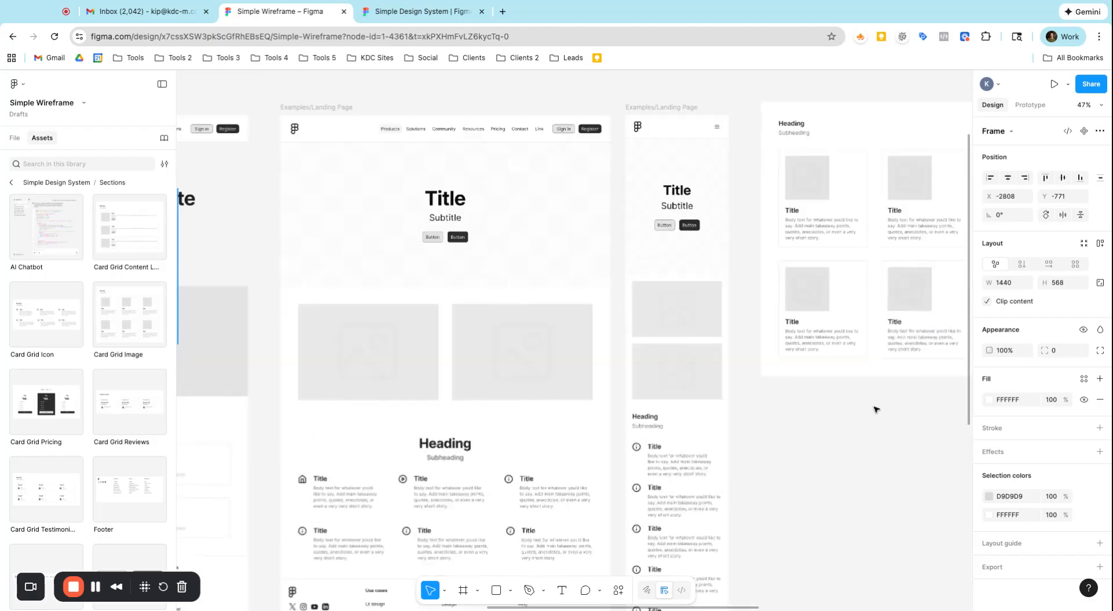
pyautogui.scroll(-5, 874, 408)
pyautogui.scroll(3, 394, 363)
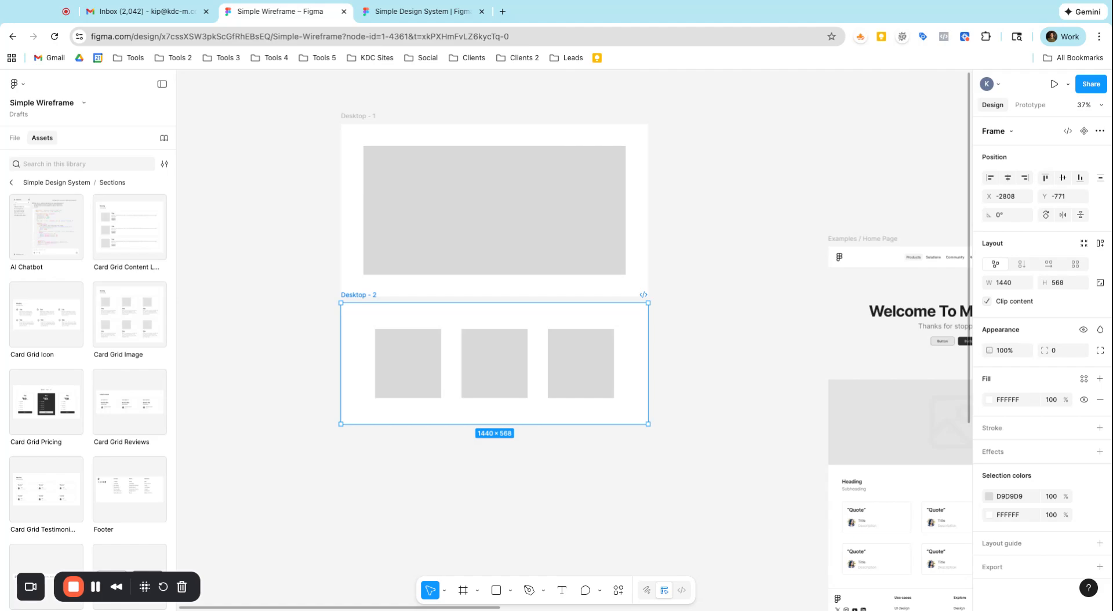
# - Look over the wireframe pages on the canvas and the component categories and examples of the Simple Design System library
pyautogui.scroll(2, 419, 360)
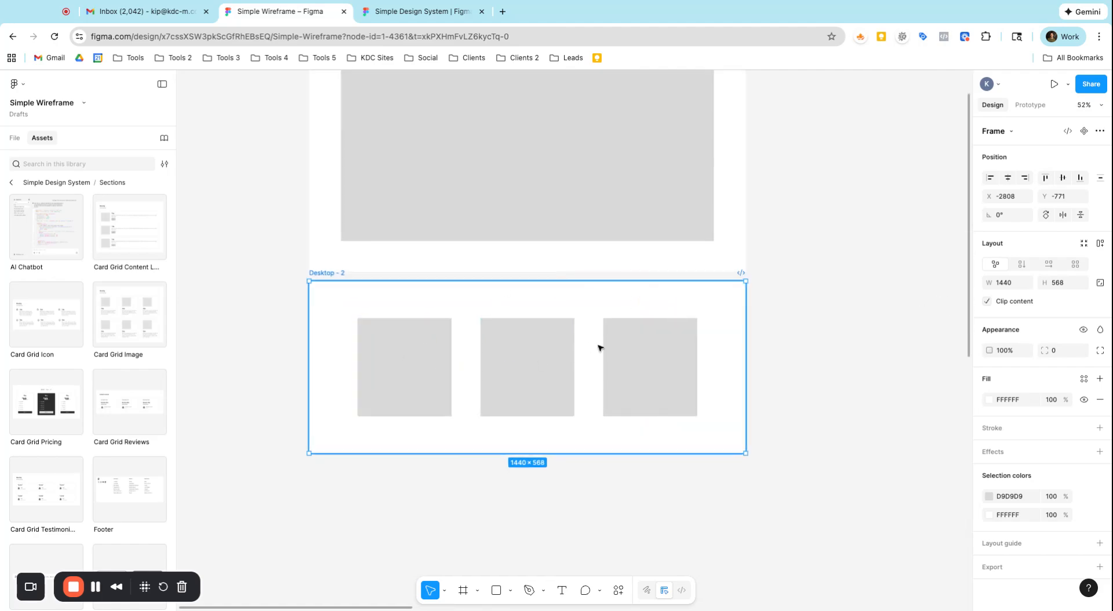
pyautogui.scroll(3, 666, 315)
pyautogui.scroll(-5, 666, 315)
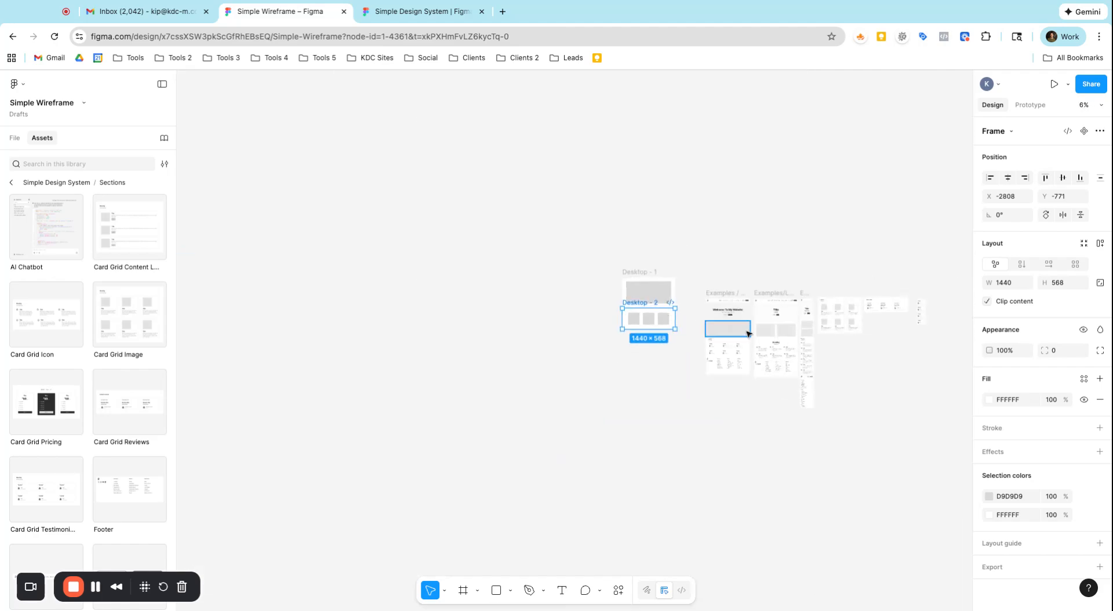
pyautogui.scroll(2, 787, 308)
pyautogui.scroll(2, 773, 326)
pyautogui.scroll(-2, 634, 285)
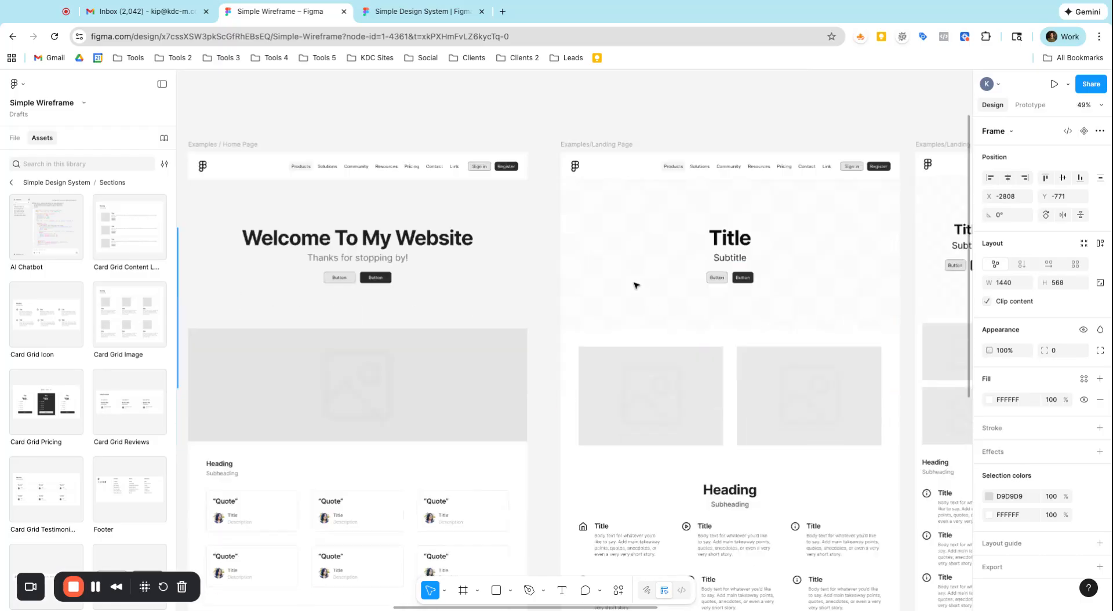
pyautogui.scroll(-2, 642, 299)
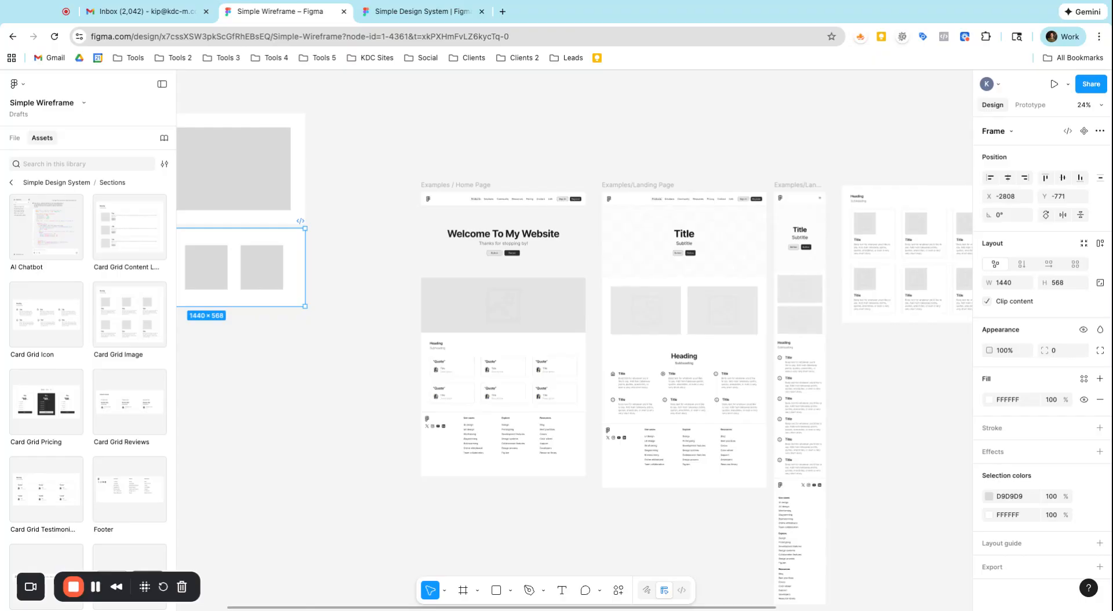
pyautogui.click(11, 182)
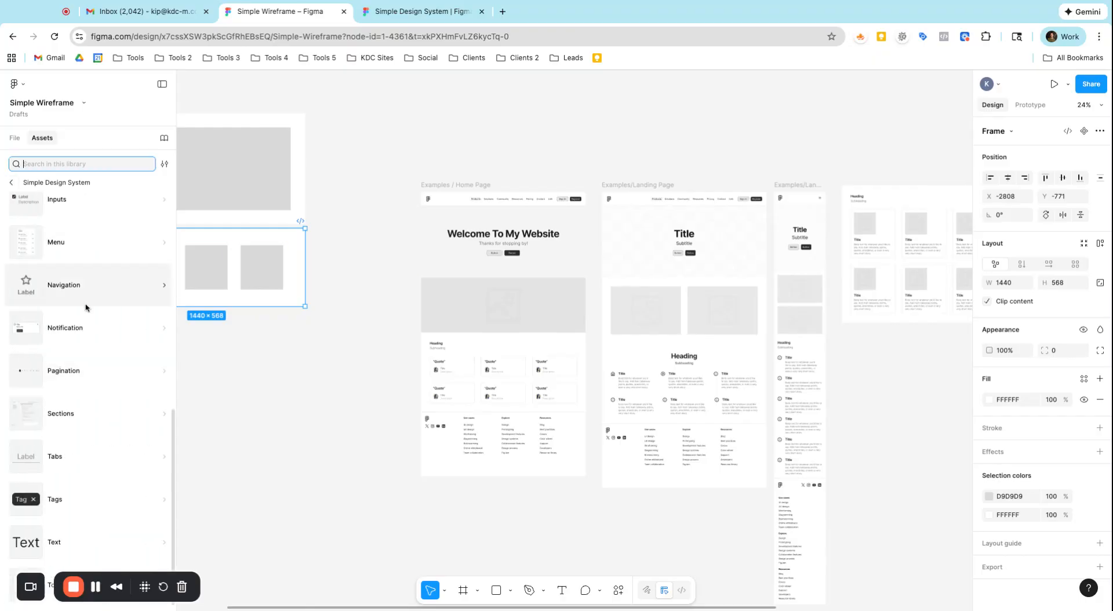
pyautogui.scroll(5, 78, 335)
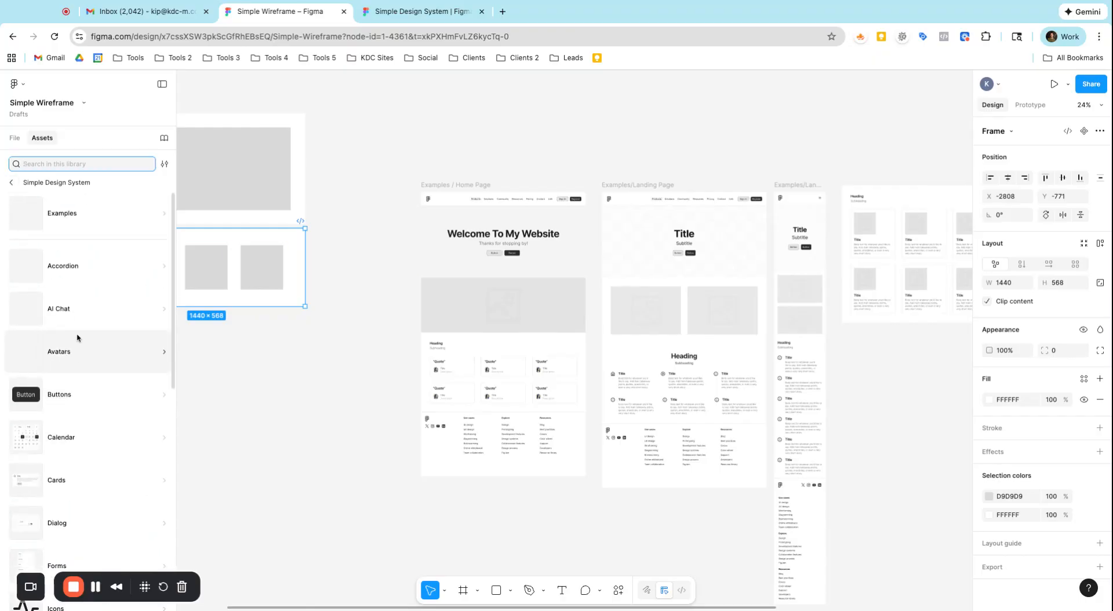
pyautogui.click(56, 215)
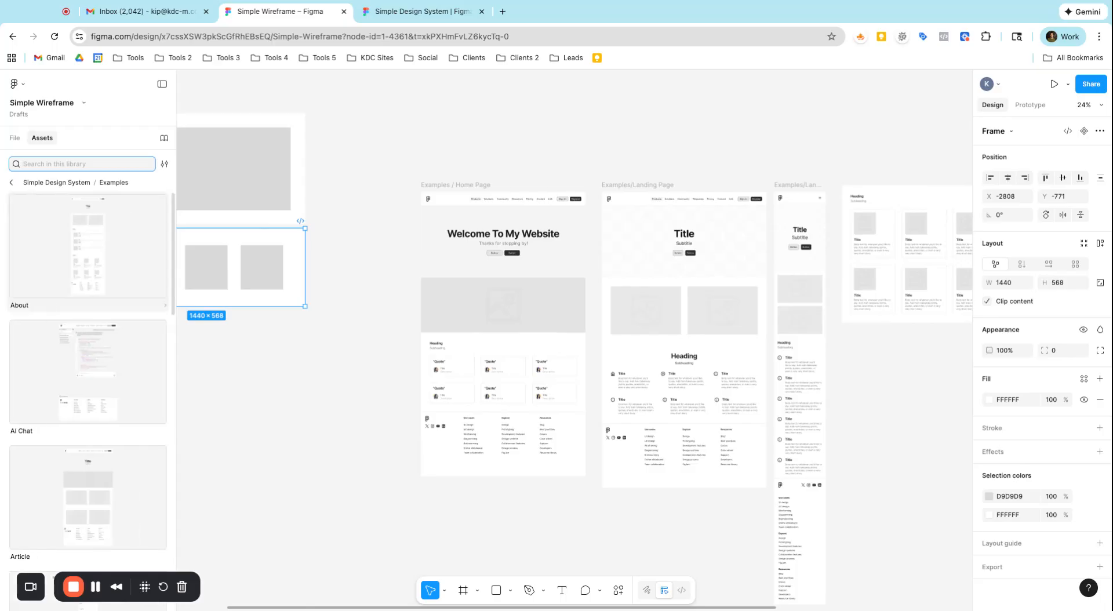
pyautogui.click(11, 182)
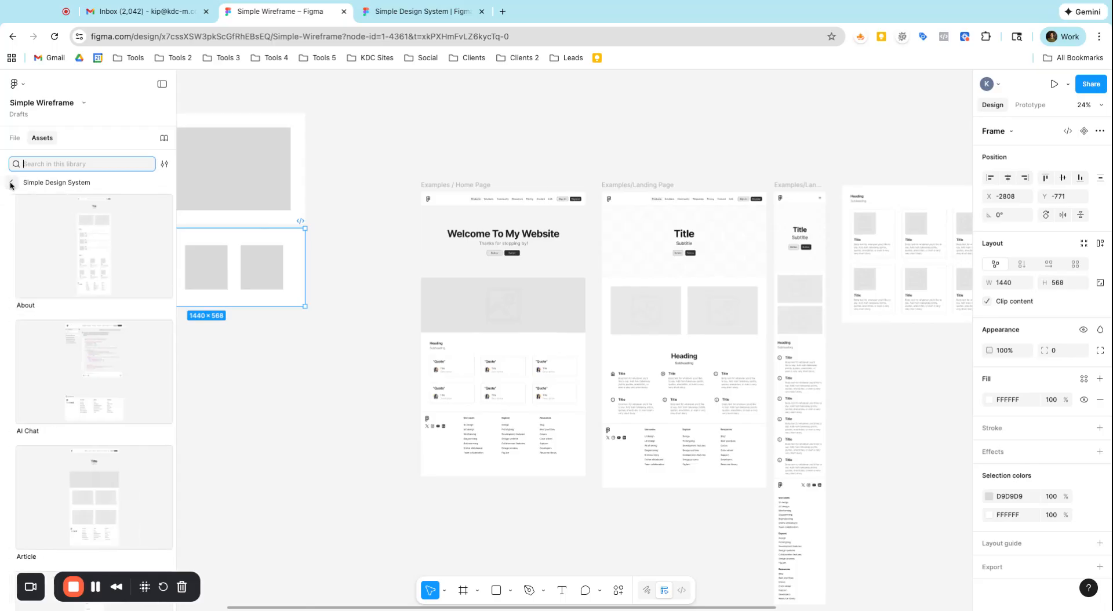
# - Add the team library Relume Figma Kit (v3.7) to the file and return to the overview of all libraries
pyautogui.click(164, 139)
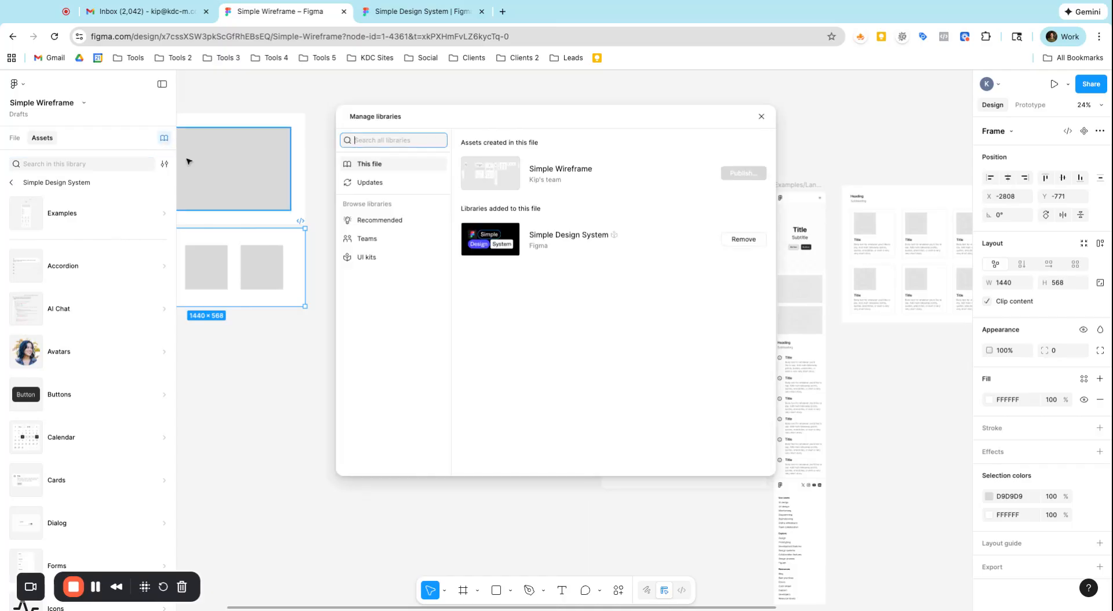
pyautogui.click(366, 239)
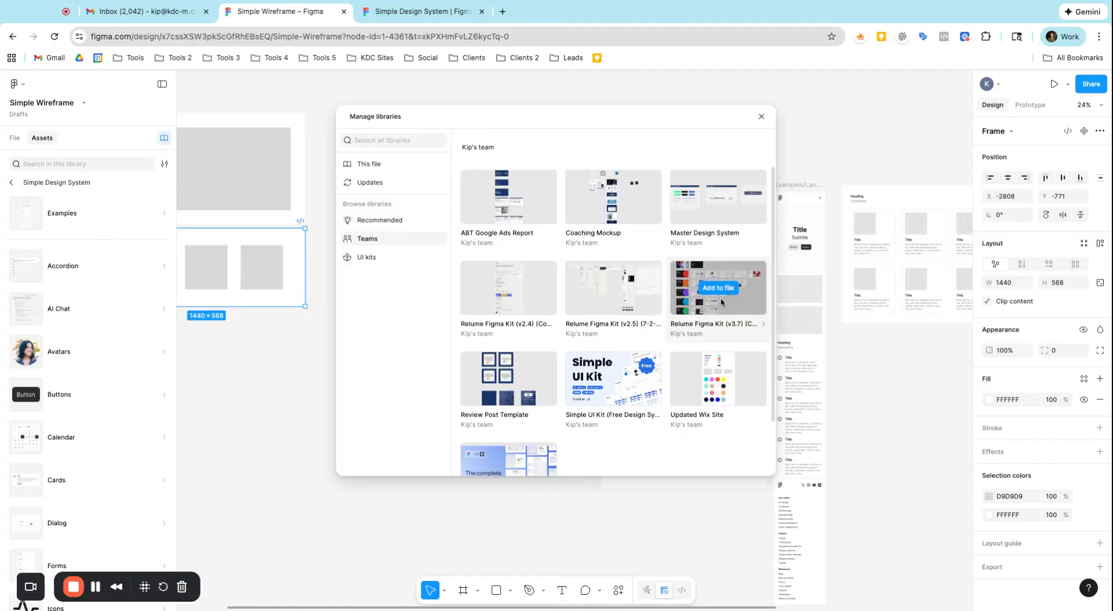
pyautogui.click(712, 289)
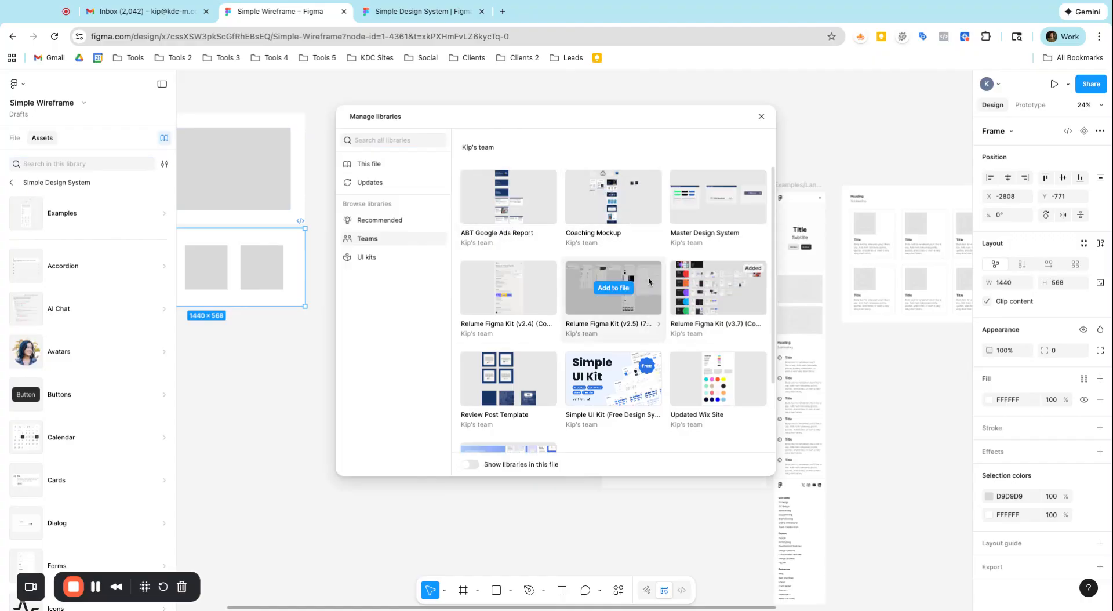
pyautogui.click(11, 182)
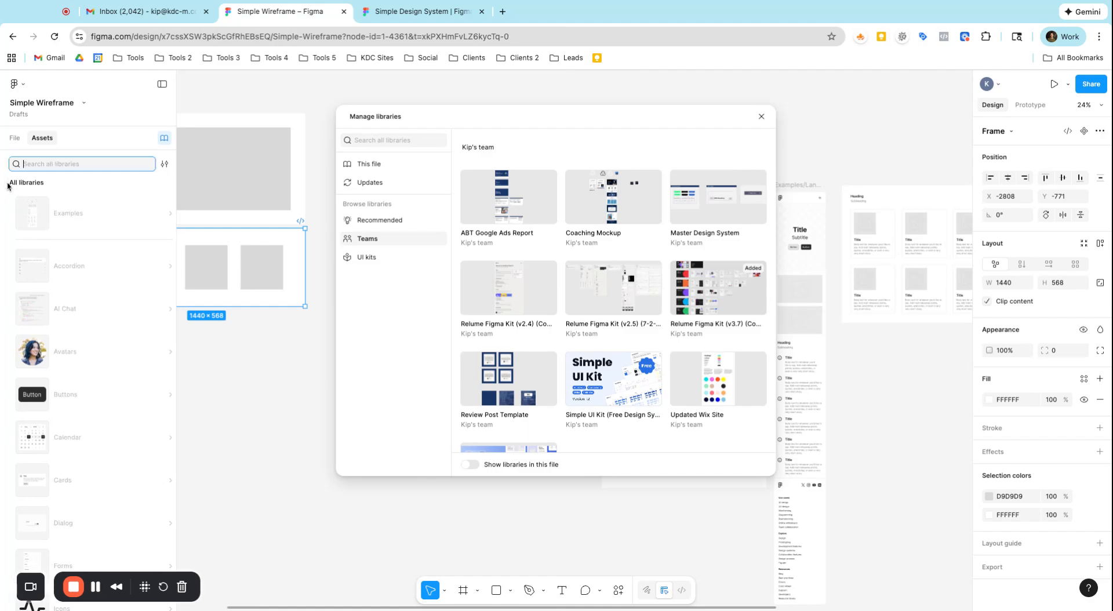
pyautogui.click(761, 117)
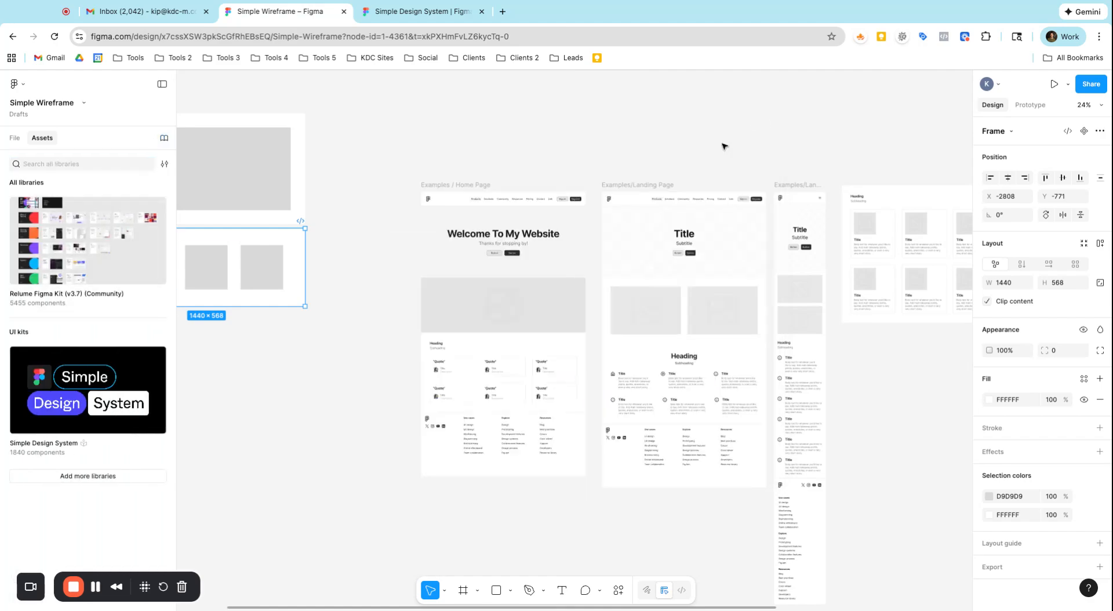
# - Add the Material 3 Design Kit from the UI kits to the file and look through its component categories
pyautogui.click(88, 477)
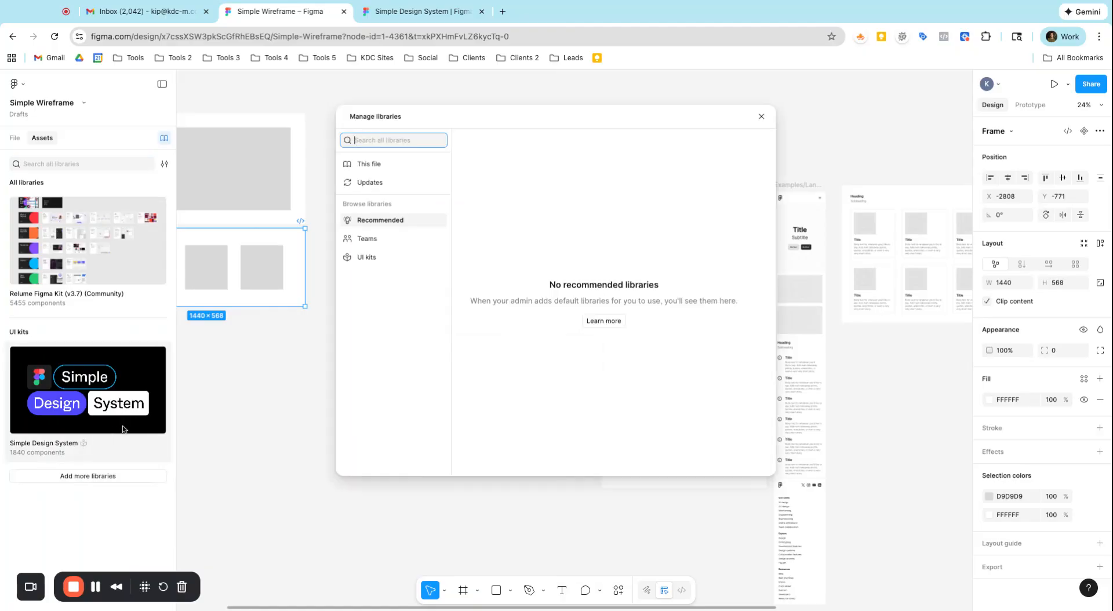
pyautogui.click(367, 257)
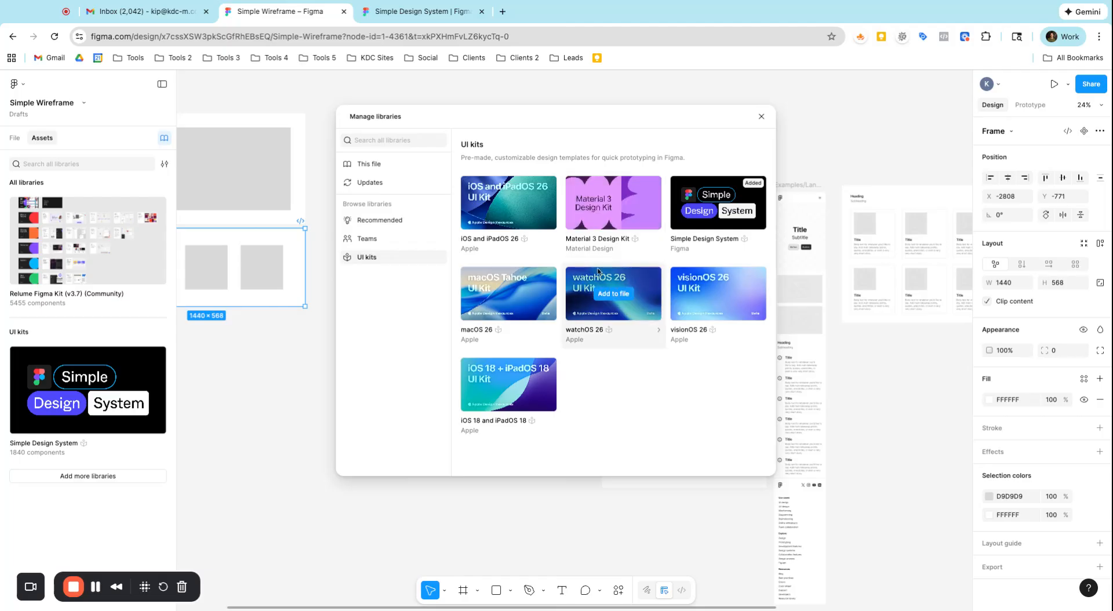
pyautogui.click(610, 201)
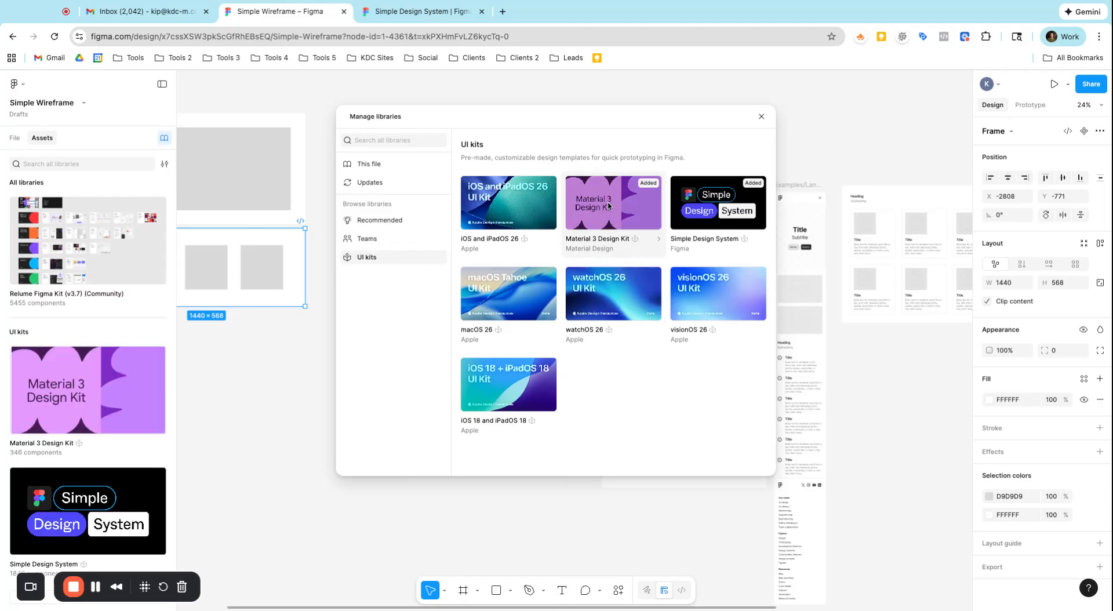
pyautogui.click(74, 399)
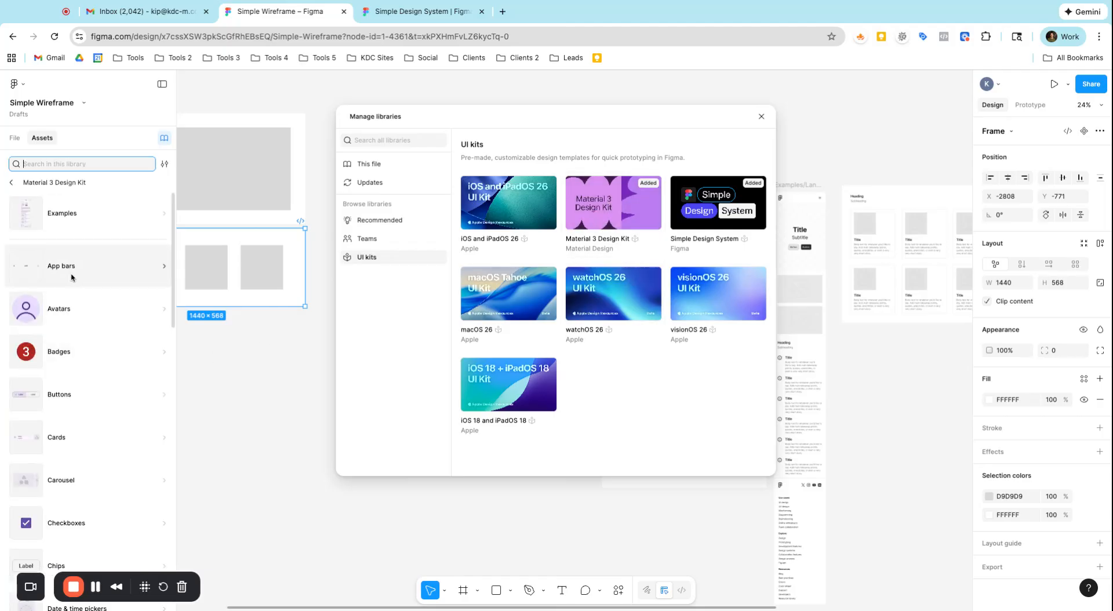
pyautogui.scroll(-12, 82, 326)
pyautogui.scroll(12, 82, 328)
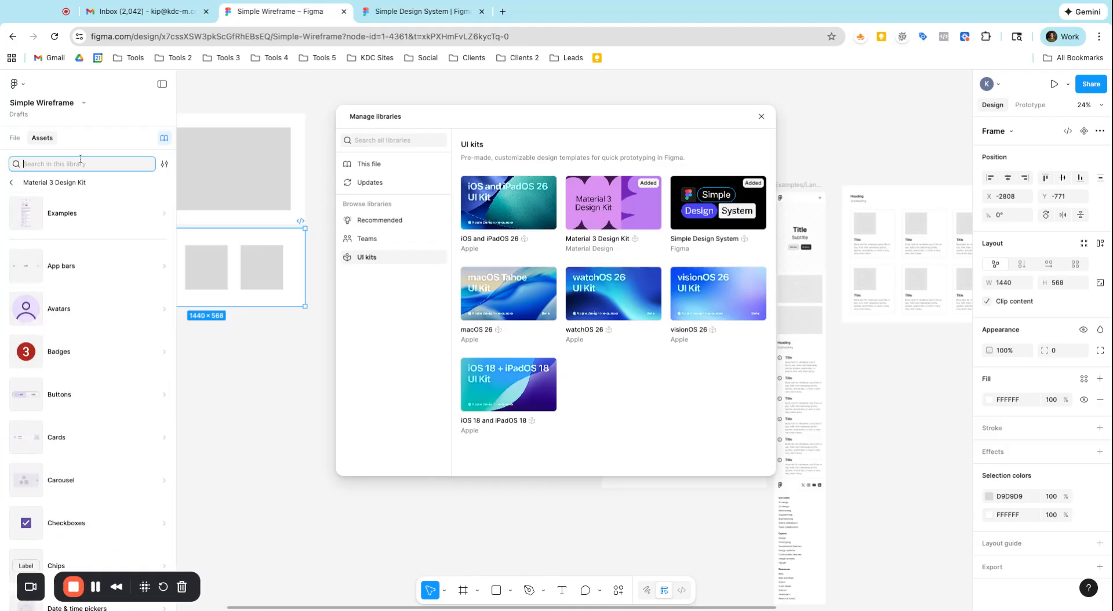
pyautogui.click(11, 182)
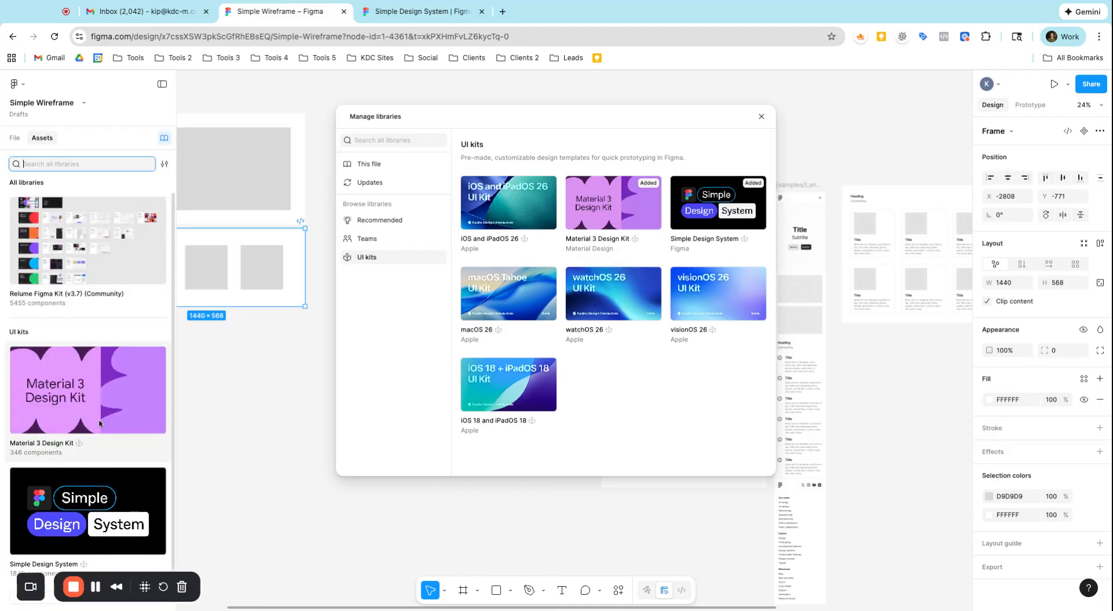
pyautogui.scroll(-1, 127, 409)
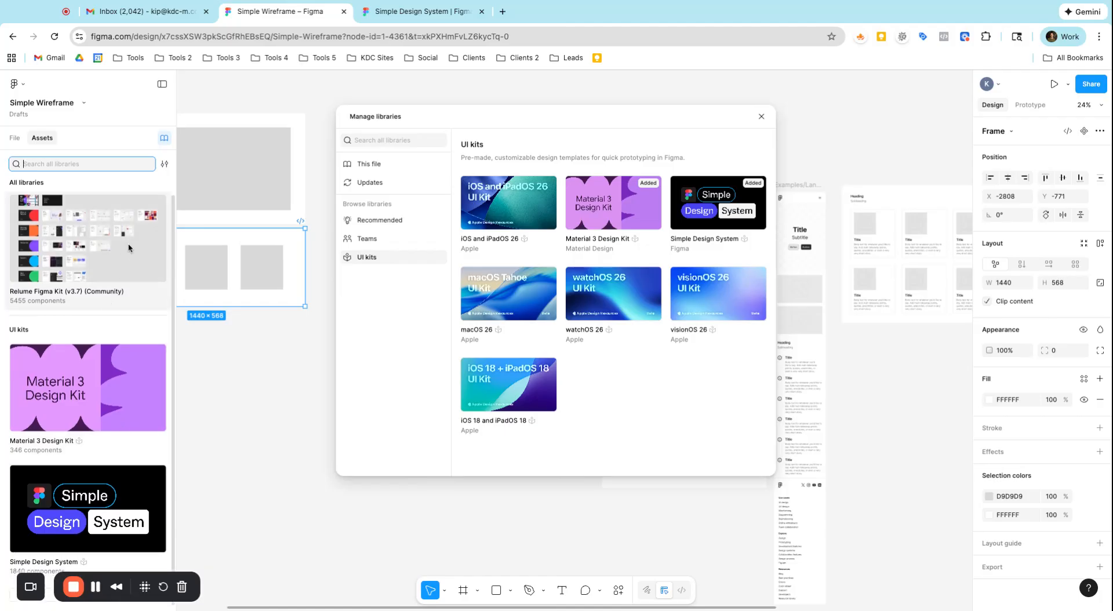
pyautogui.click(761, 116)
# - Delete the two custom Desktop frames beside the example pages
pyautogui.keyDown('ctrl'); pyautogui.scroll(-5, 638, 229); pyautogui.keyUp('ctrl')
pyautogui.scroll(5, 765, 203)
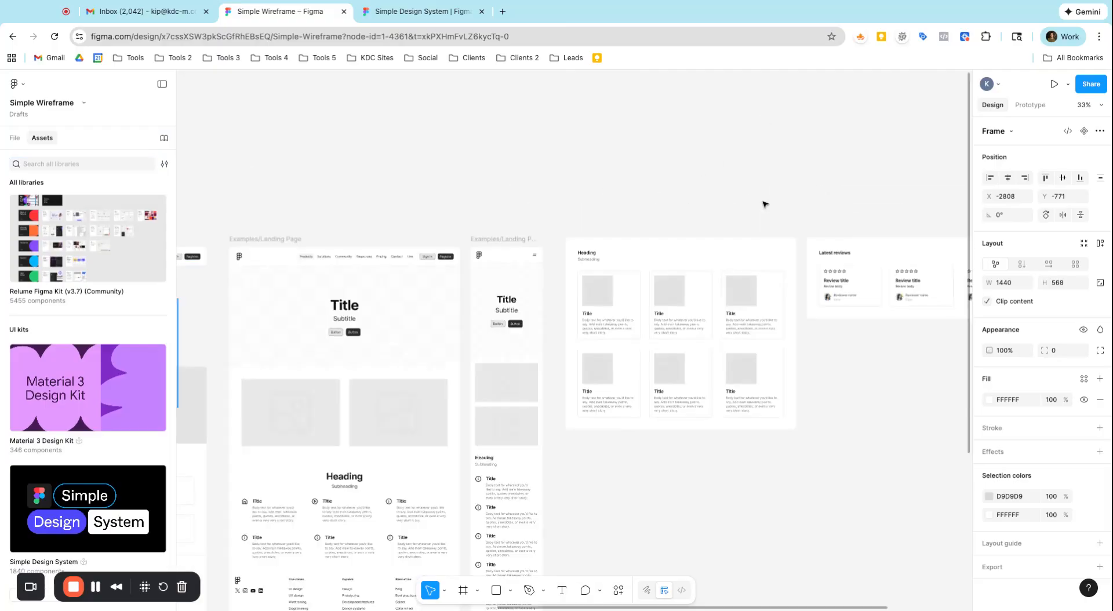
pyautogui.scroll(-5, 765, 203)
pyautogui.moveTo(403, 164)
pyautogui.mouseDown()
pyautogui.moveTo(520, 257)
pyautogui.moveTo(406, 168)
pyautogui.mouseUp()
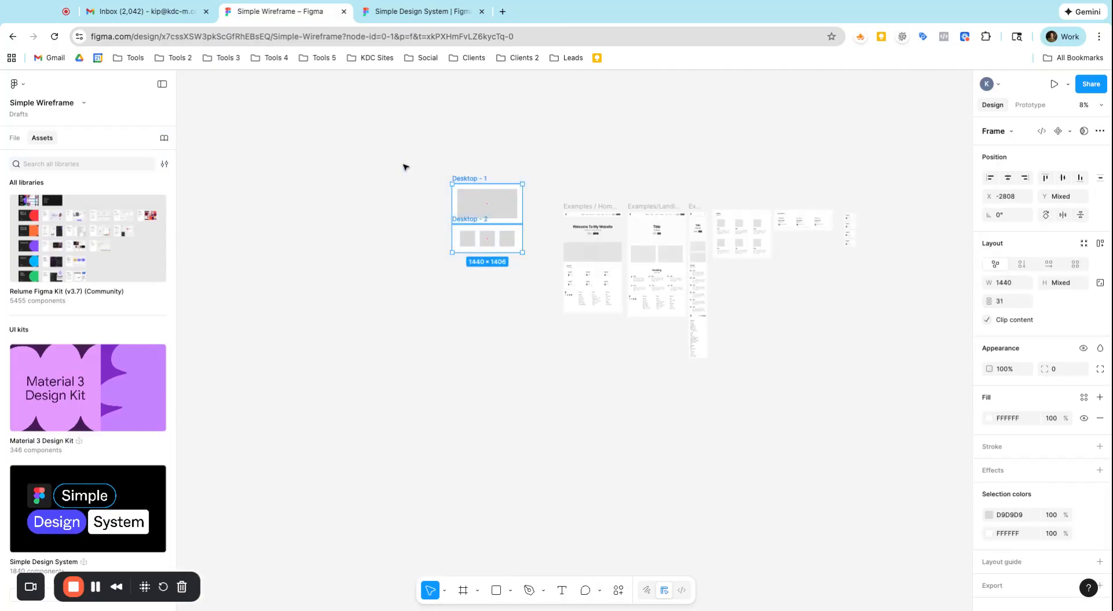
pyautogui.press('Delete')
# - Preview the desktop Landing Page example as a prototype and close the preview
pyautogui.scroll(5, 696, 214)
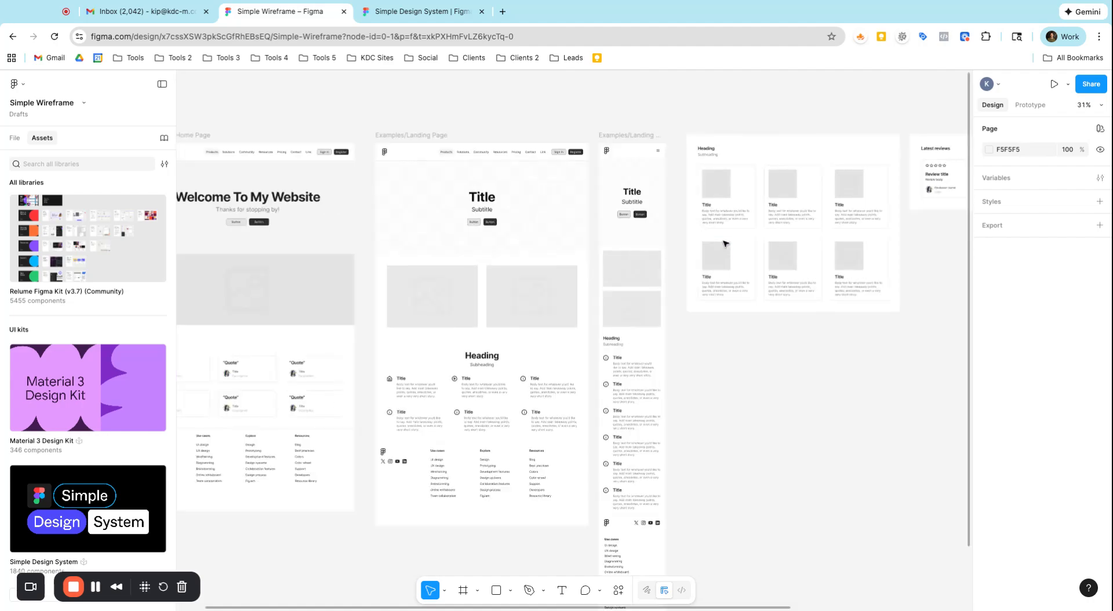
pyautogui.scroll(-4, 582, 242)
pyautogui.scroll(5, 582, 242)
pyautogui.click(511, 197)
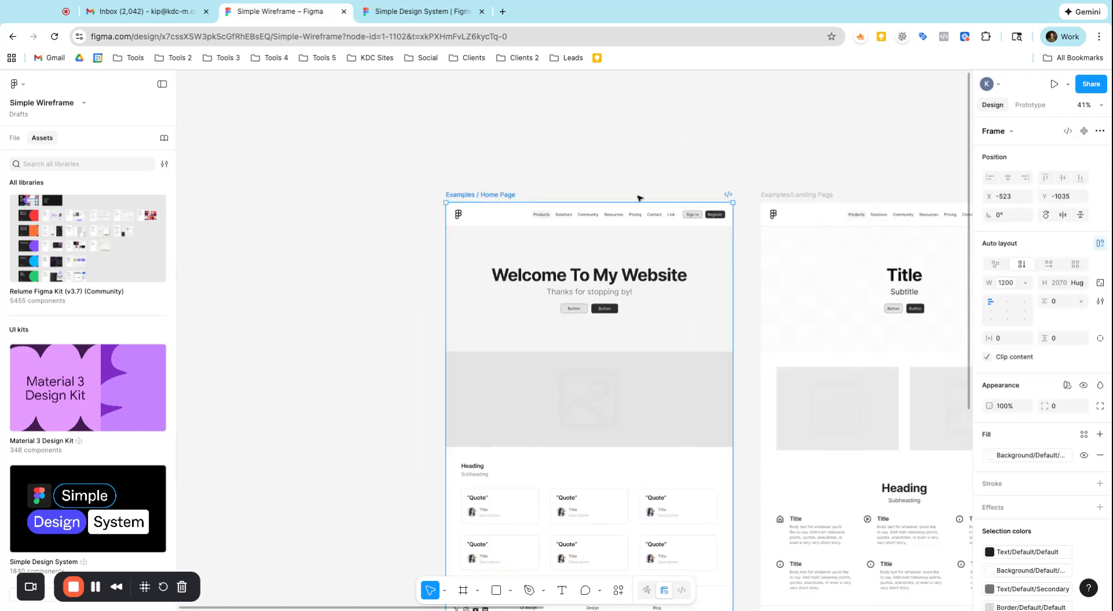
pyautogui.click(780, 195)
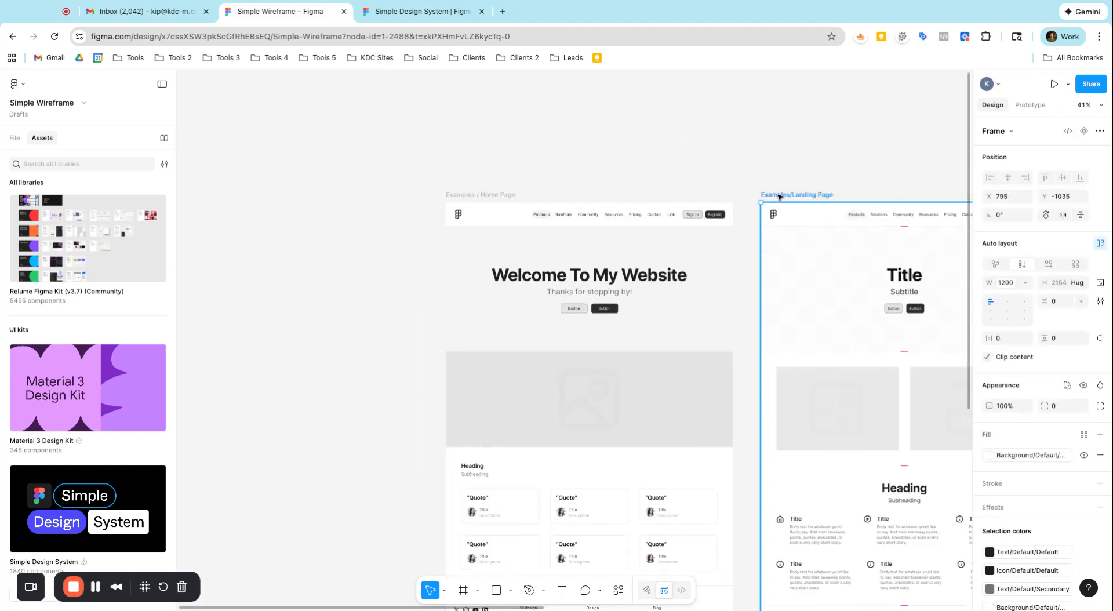
pyautogui.click(1053, 84)
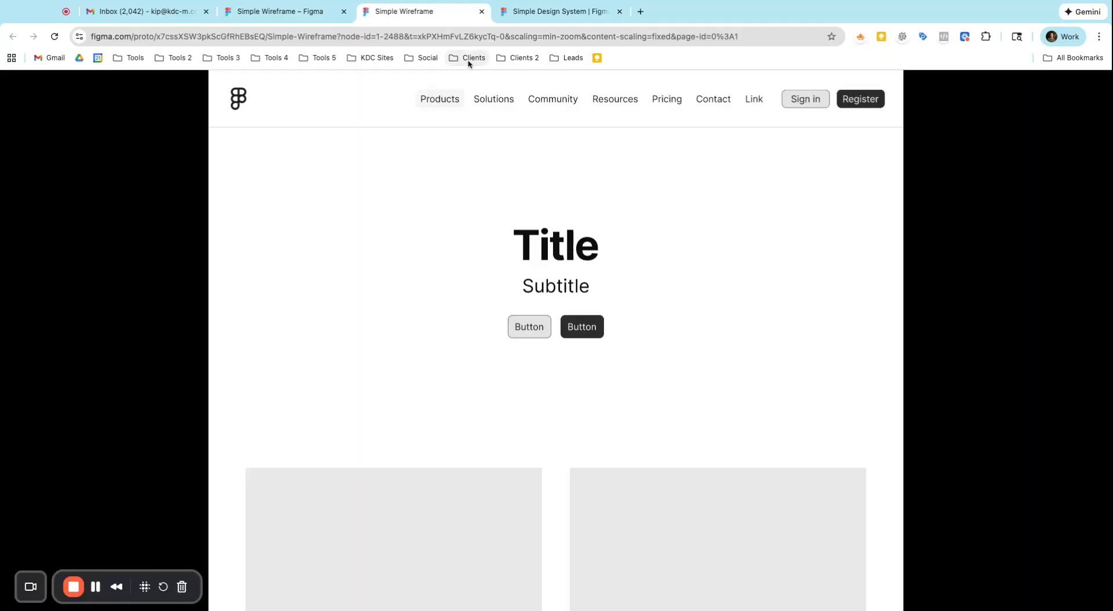
pyautogui.click(481, 12)
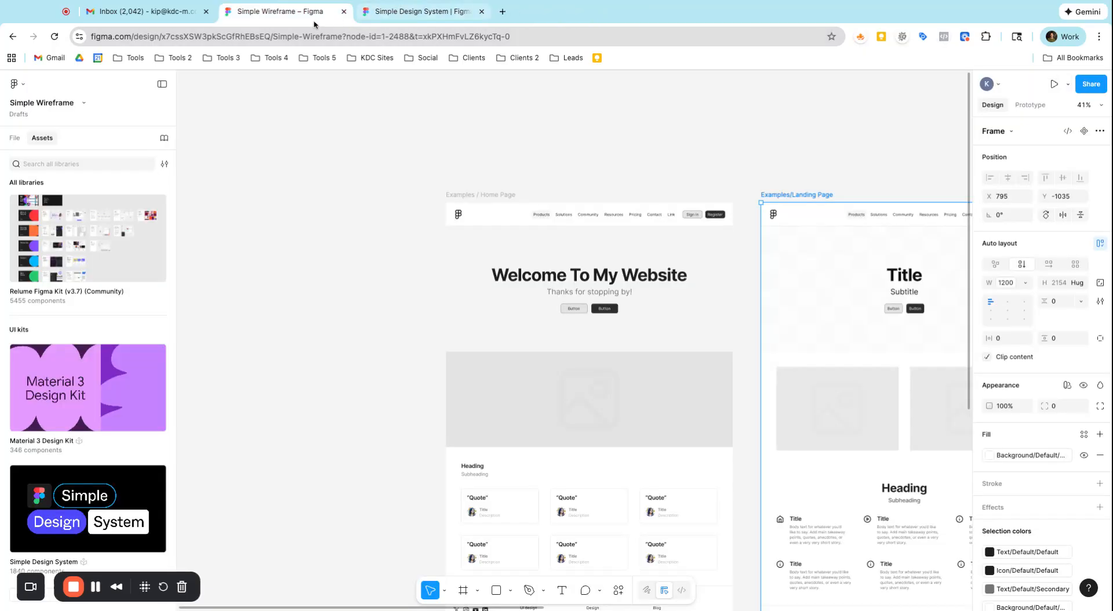
# - Show the file's layers, try to preview the Card Grid Image section as a prototype, and close the preview
pyautogui.click(14, 138)
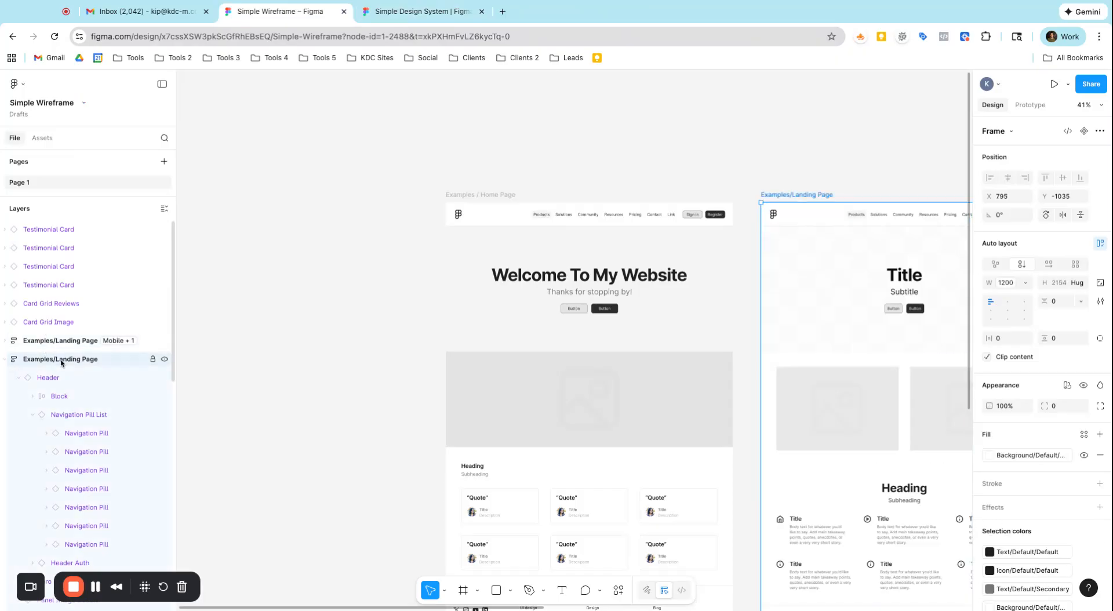
pyautogui.scroll(-5, 667, 273)
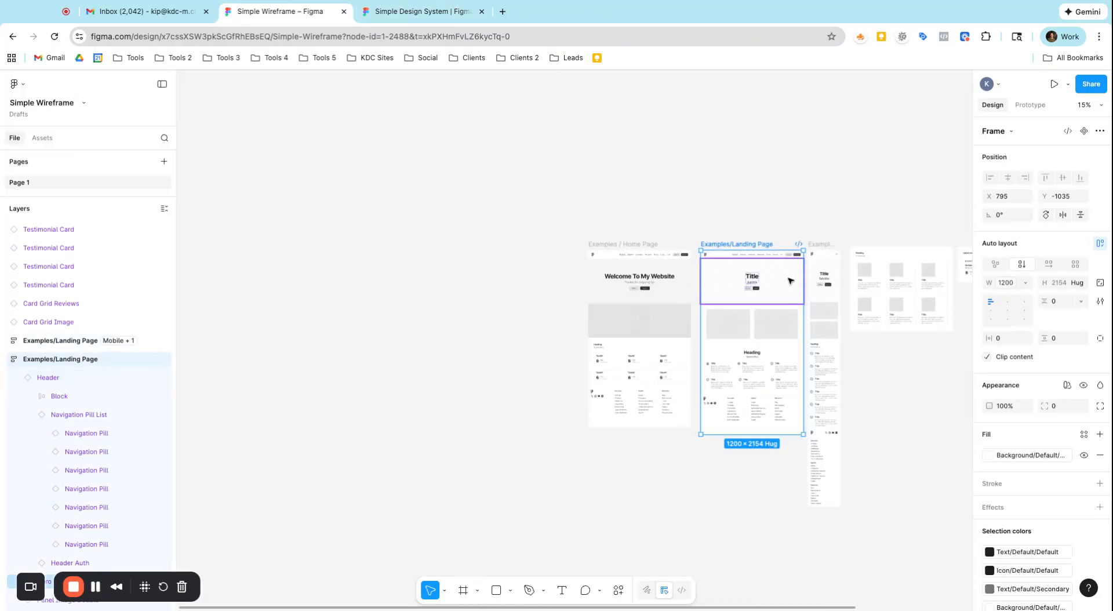
pyautogui.scroll(-3, 913, 261)
pyautogui.scroll(6, 881, 252)
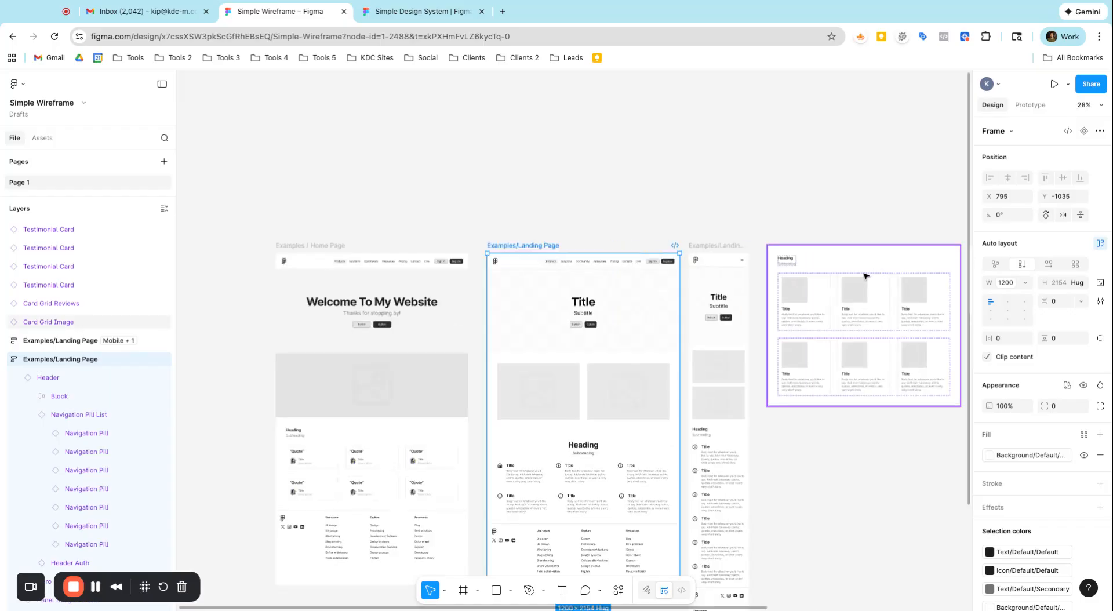
pyautogui.click(788, 253)
pyautogui.click(1053, 84)
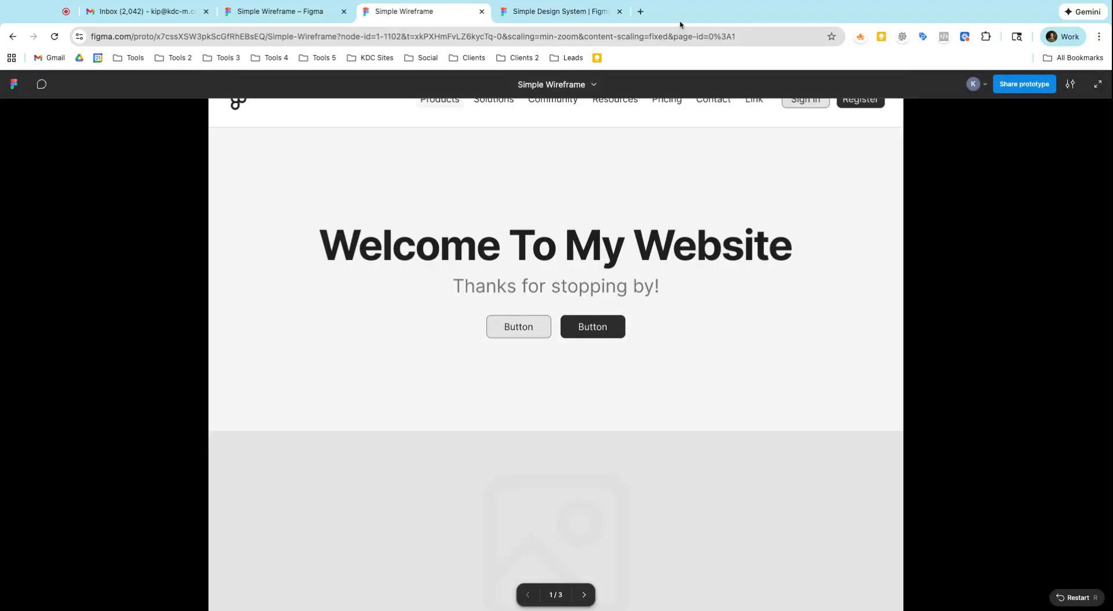
pyautogui.click(482, 11)
# - Wrap the Card Grid Image section in a frame of its own and preview that frame as a prototype
pyautogui.hotkey('shift', '2')
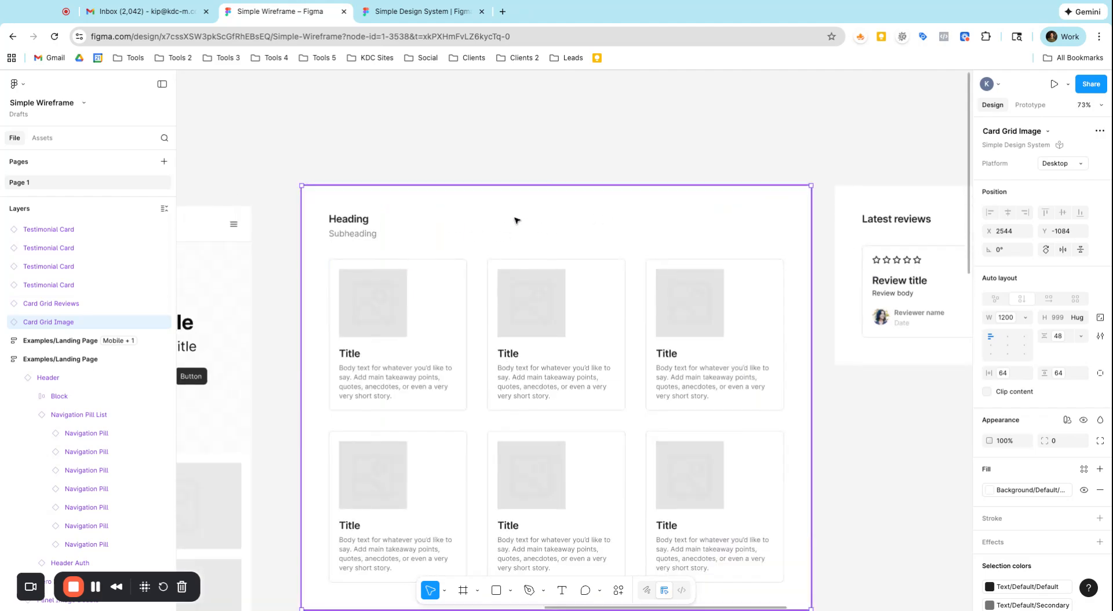
pyautogui.rightClick(516, 219)
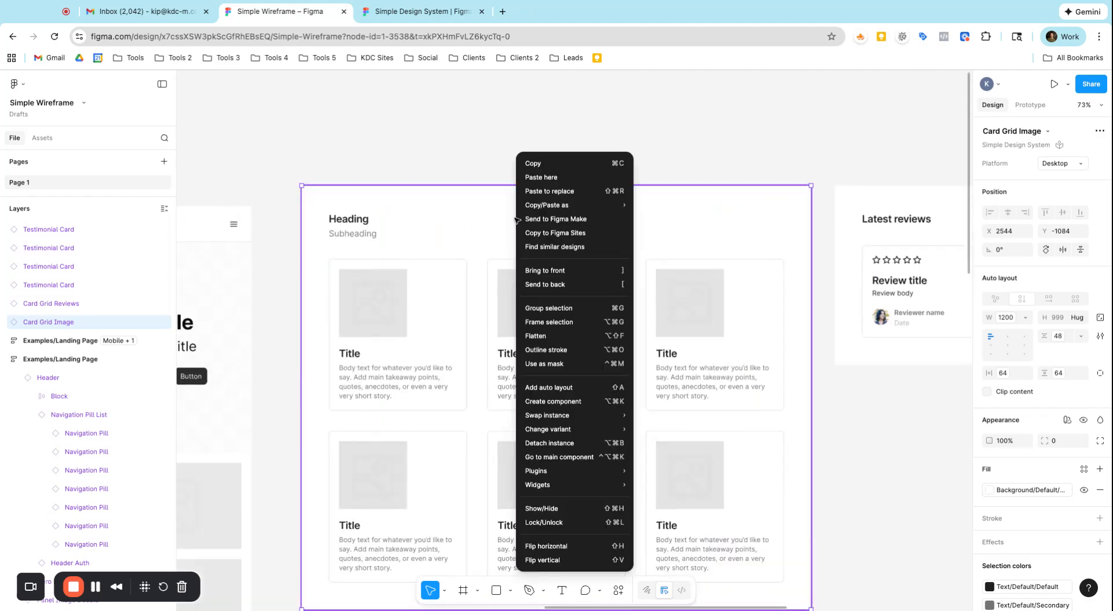
pyautogui.click(575, 328)
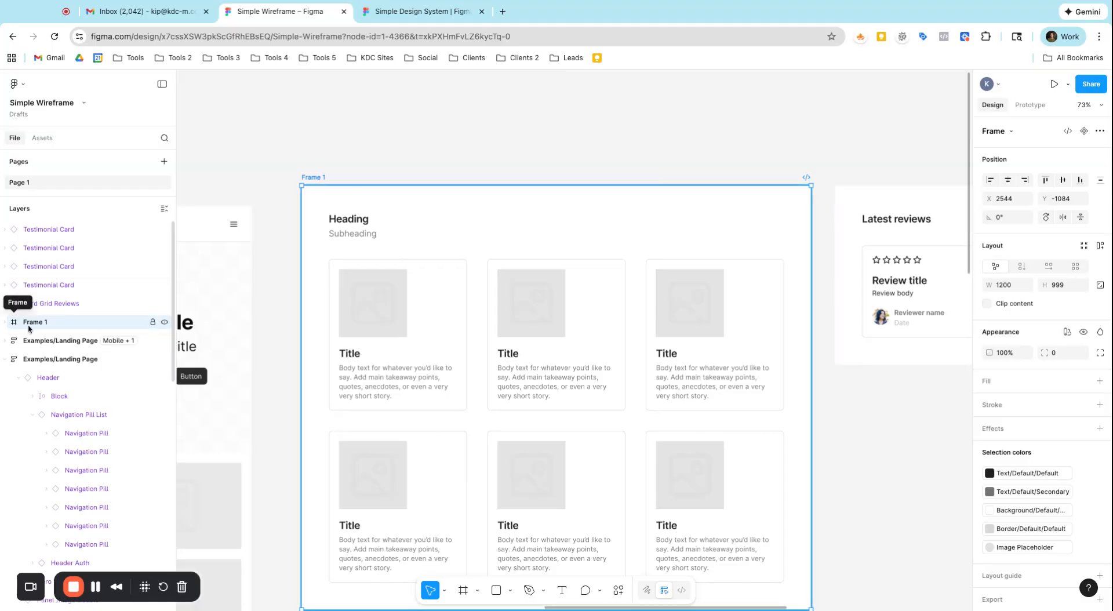
pyautogui.click(1053, 84)
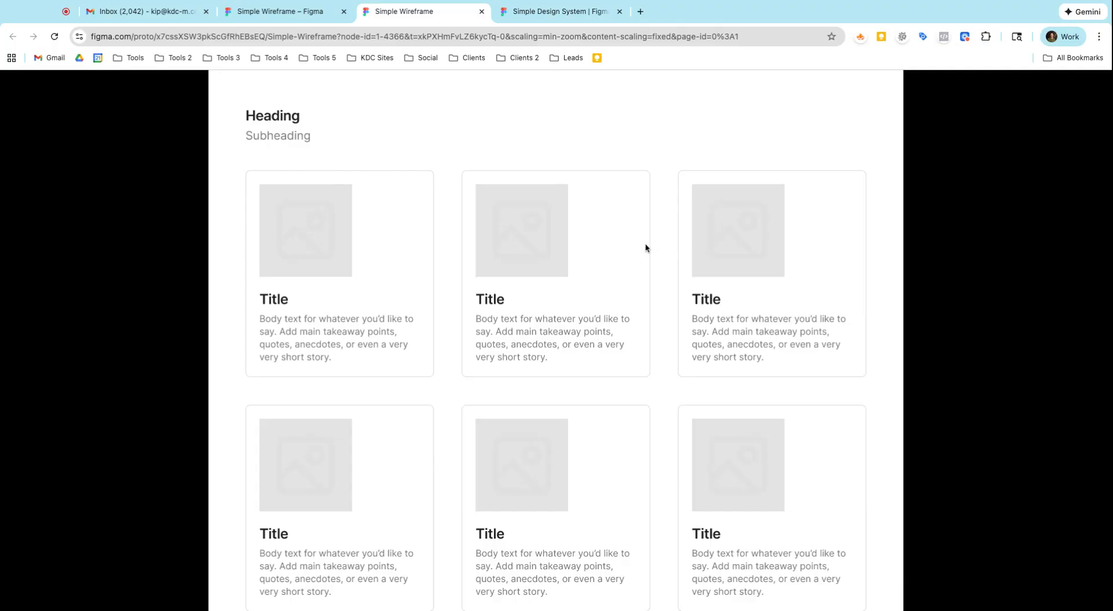
# - Return to the Simple Wireframe design file and undo the frame wrapped around the Card Grid Image section
pyautogui.click(265, 12)
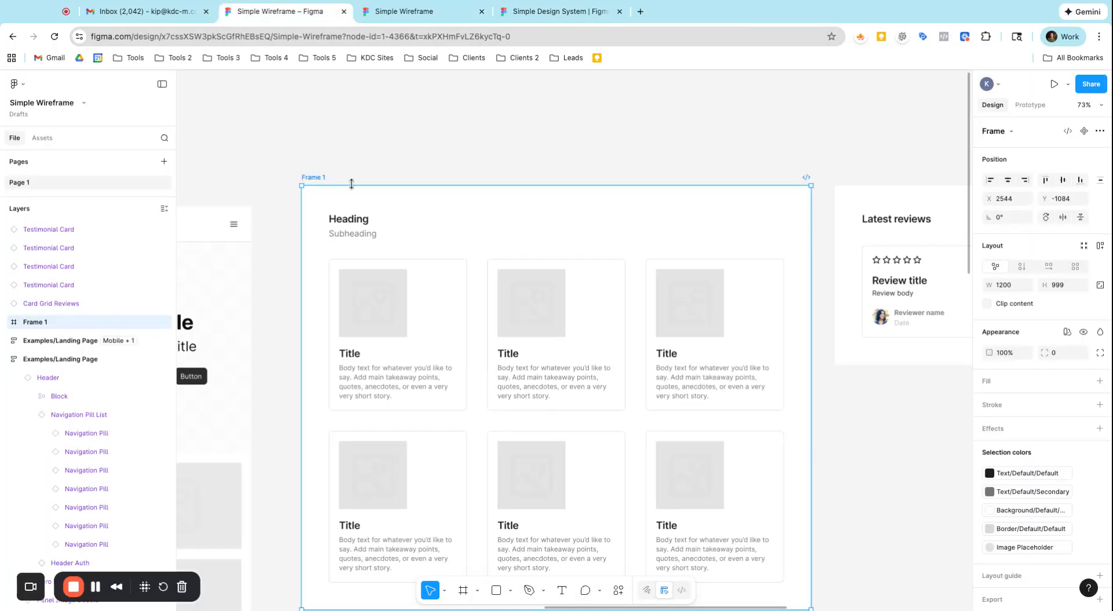
pyautogui.hotkey('ctrl', 'z')
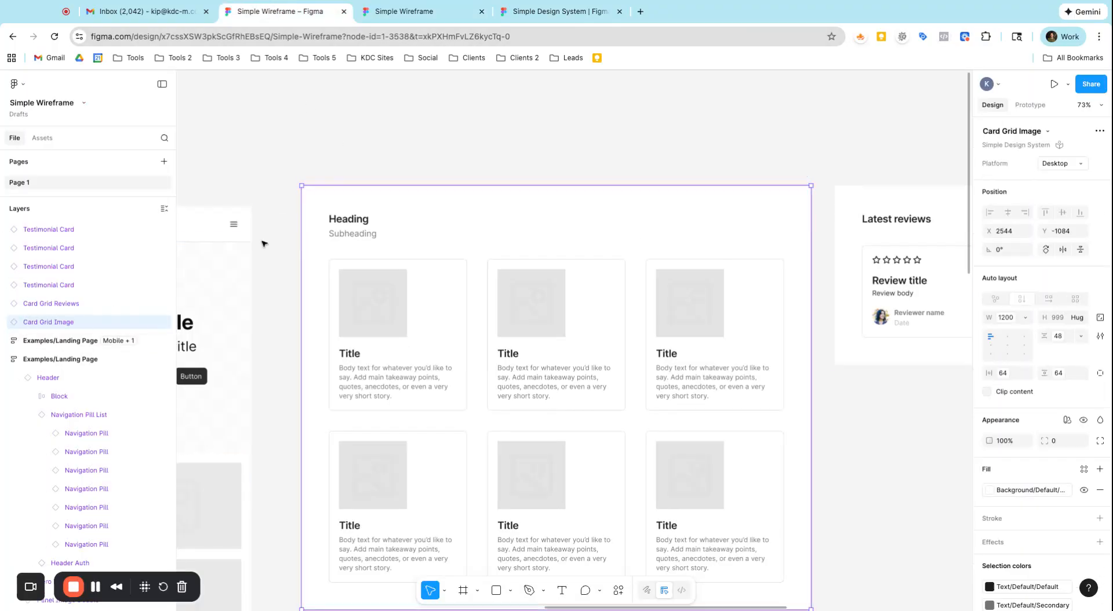
pyautogui.scroll(-5, 544, 246)
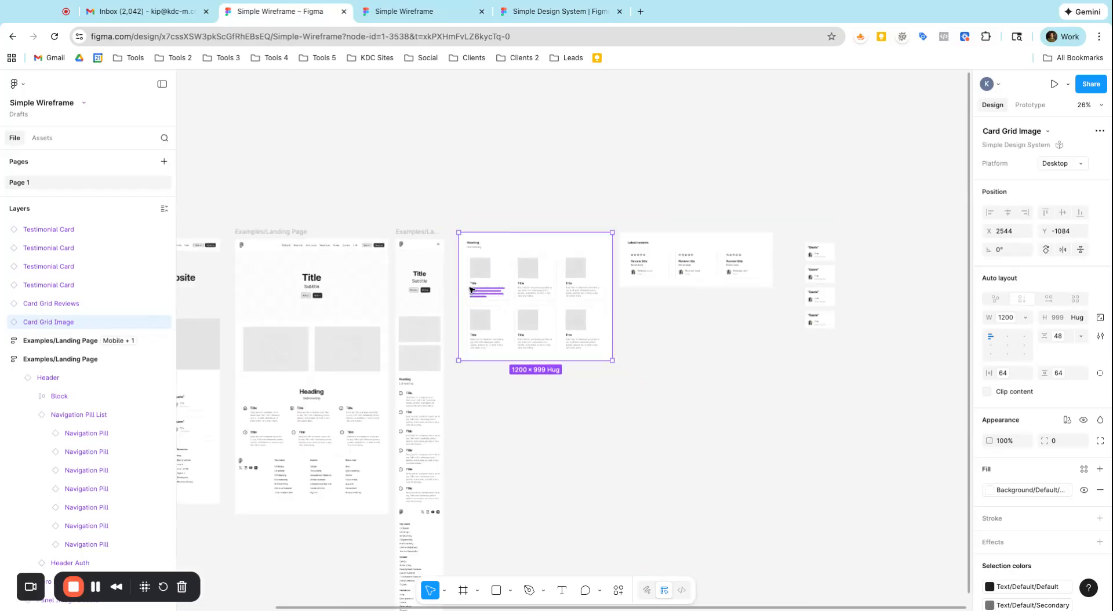
# - Select the desktop Landing Page example and collapse its layers
pyautogui.scroll(3, 325, 249)
pyautogui.click(201, 194)
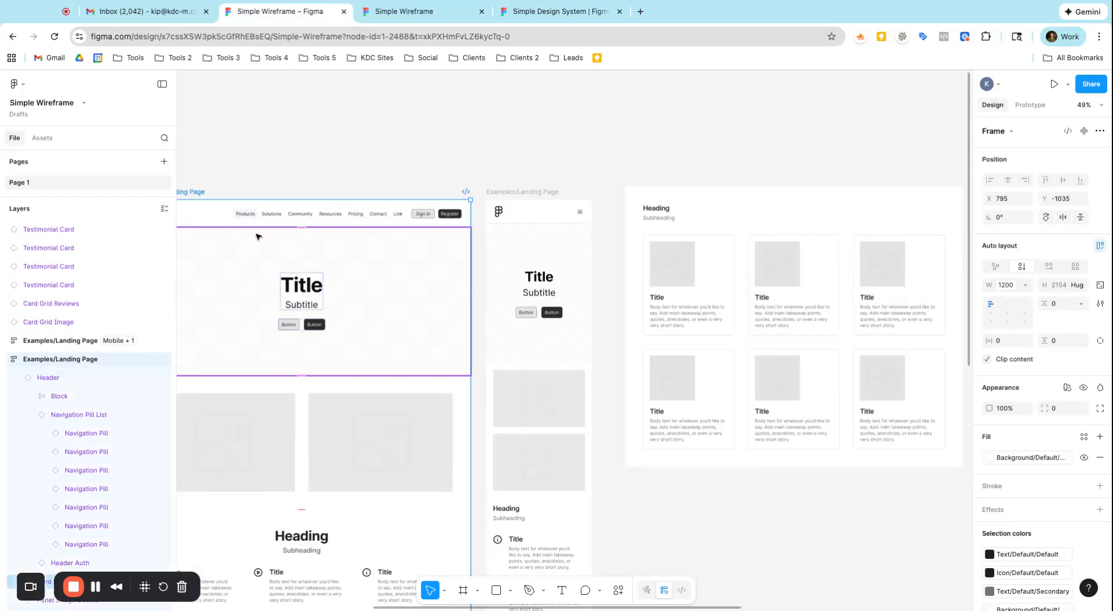
pyautogui.click(5, 359)
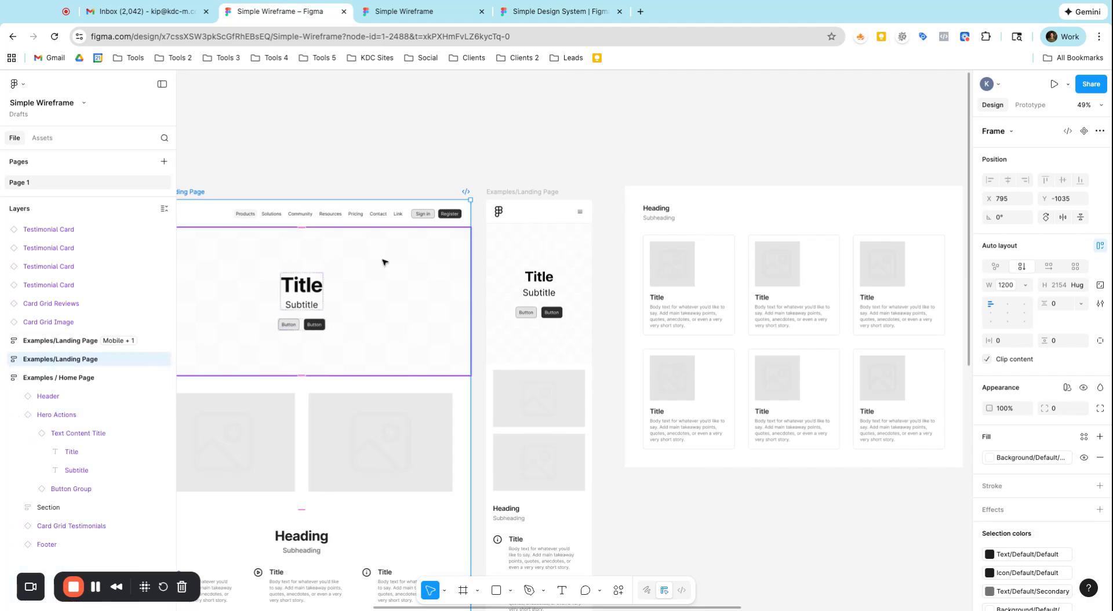
pyautogui.scroll(-10, 503, 212)
pyautogui.scroll(6, 400, 211)
pyautogui.scroll(-3, 400, 211)
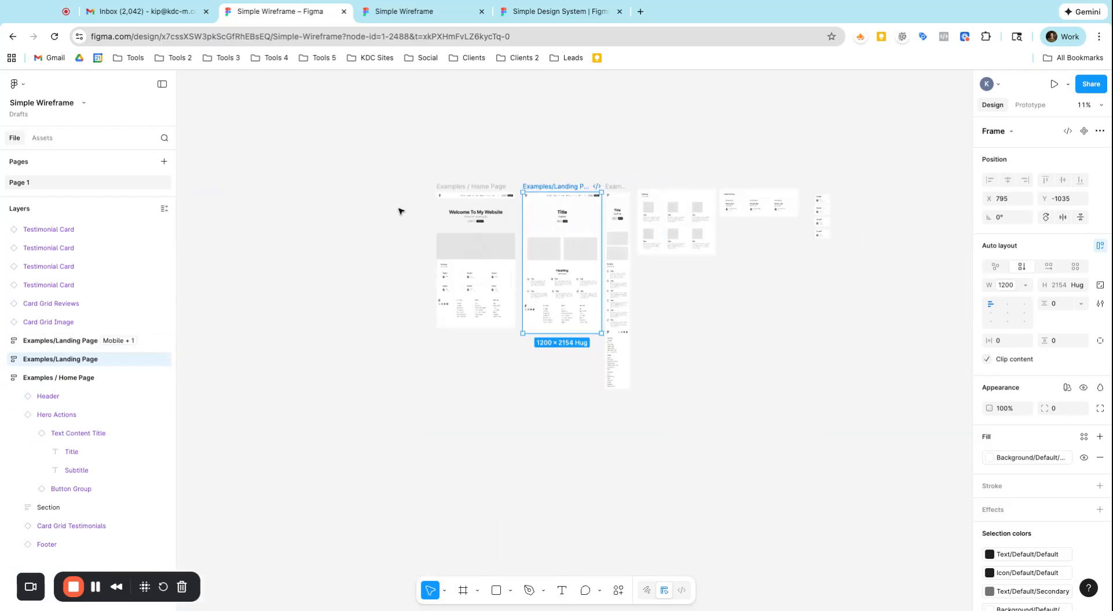
pyautogui.scroll(2, 400, 211)
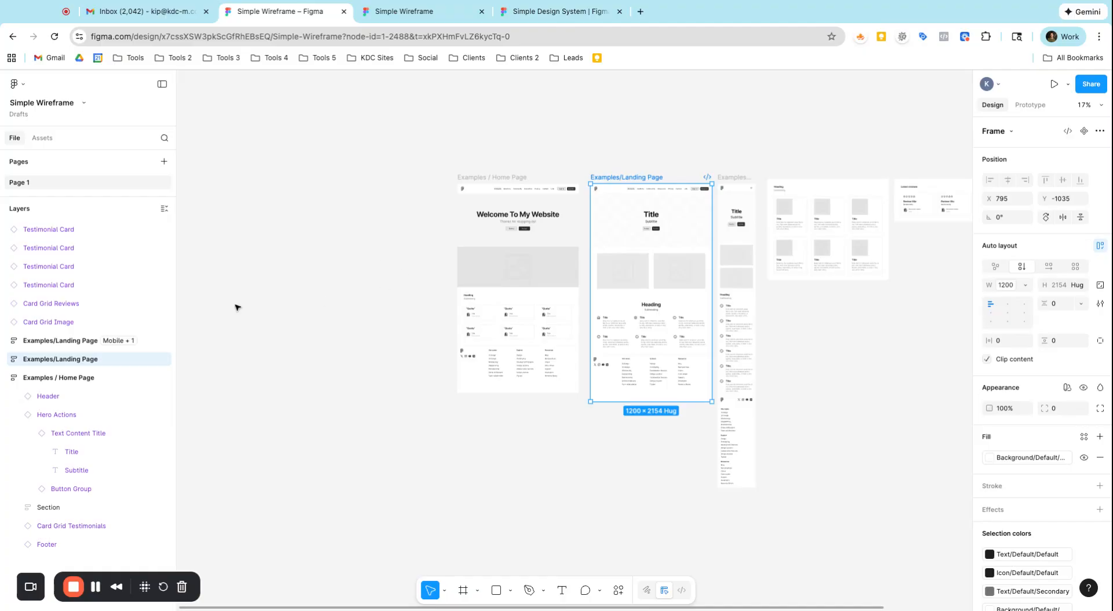
# - Examine the component categories of the Simple Design System library alongside the example pages on the canvas
pyautogui.click(41, 137)
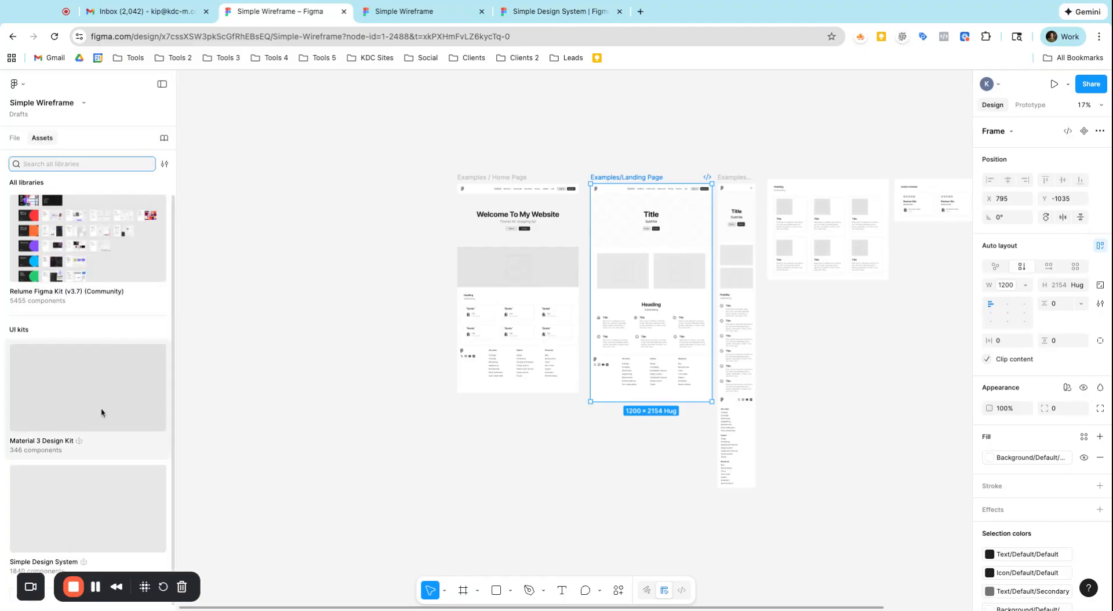
pyautogui.click(98, 520)
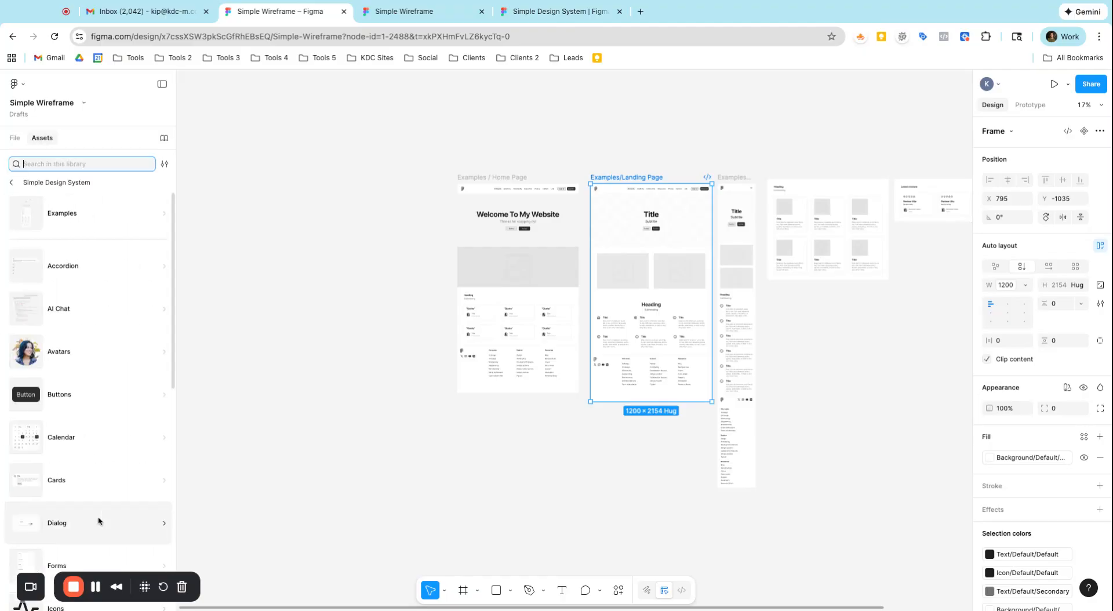
pyautogui.scroll(-6, 90, 324)
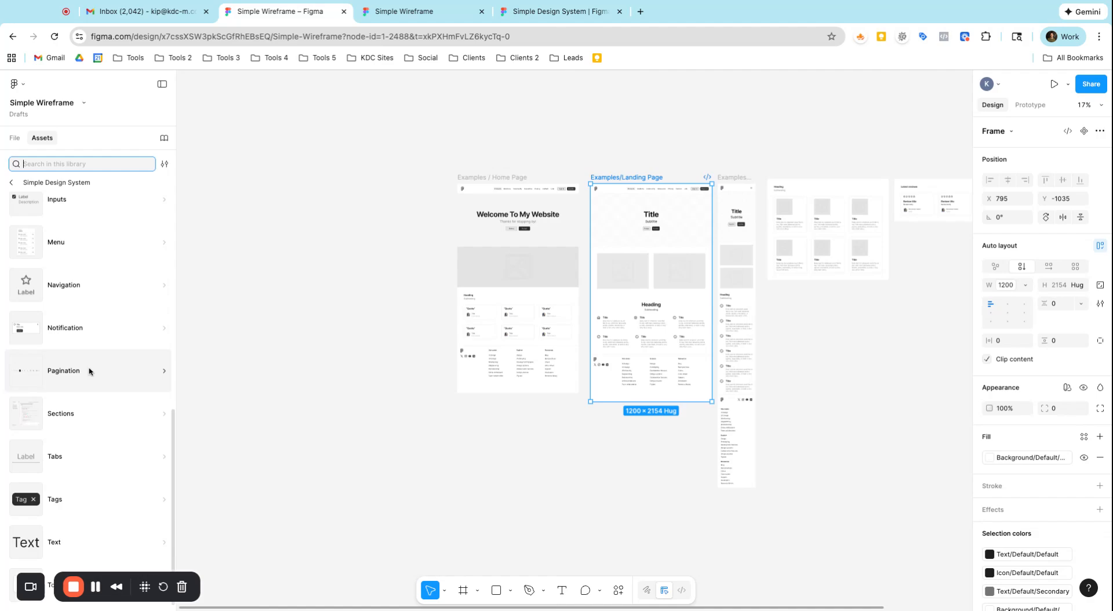
pyautogui.scroll(10, 558, 316)
pyautogui.scroll(-10, 904, 326)
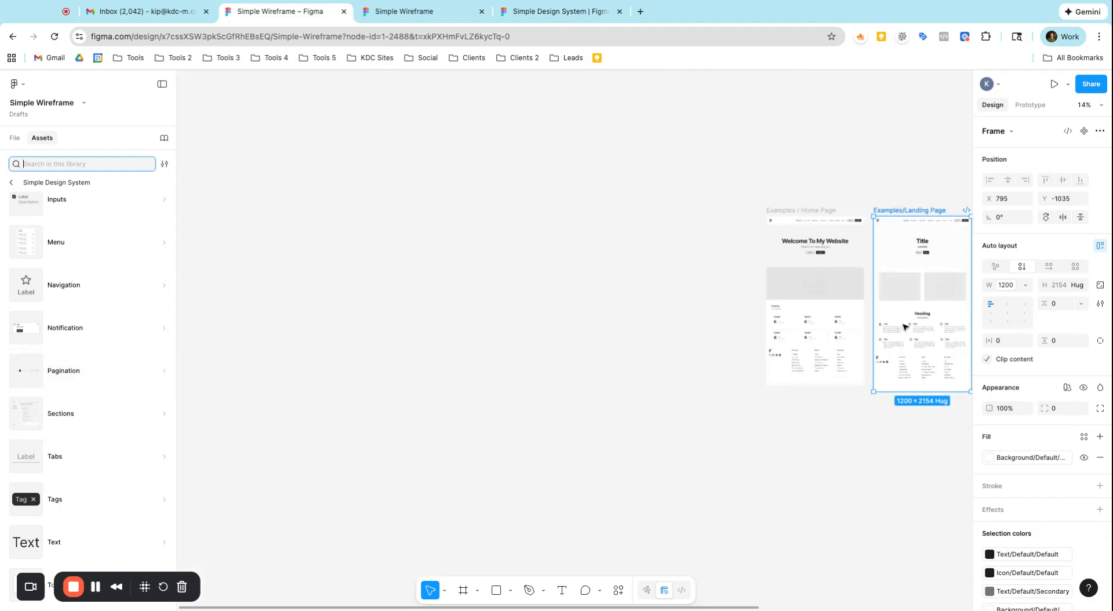
pyautogui.scroll(4, 930, 190)
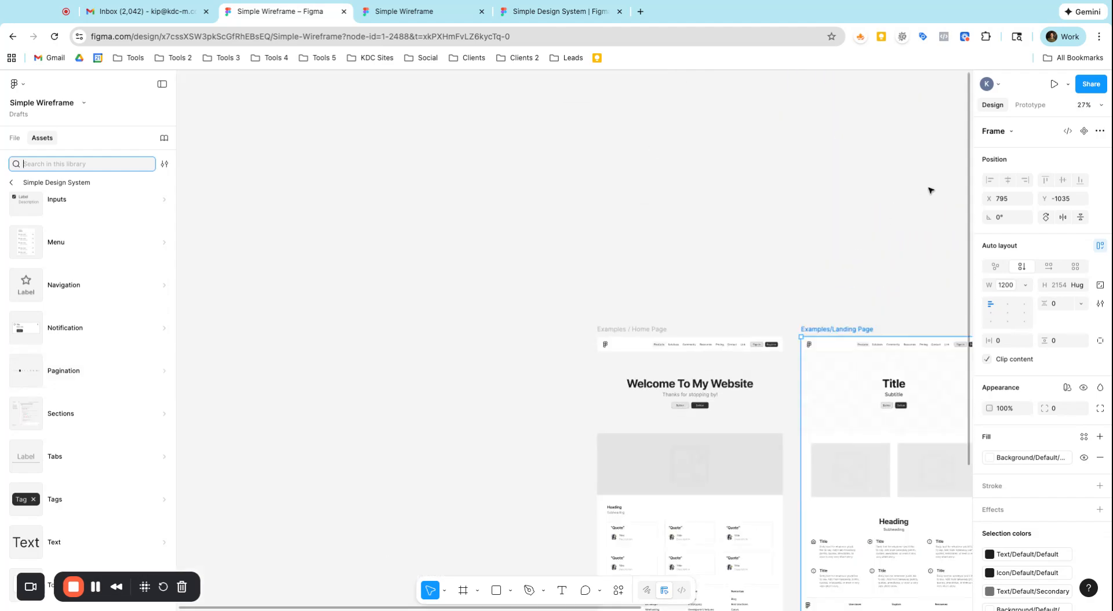
pyautogui.scroll(-4, 930, 190)
pyautogui.hscroll(7, 930, 190)
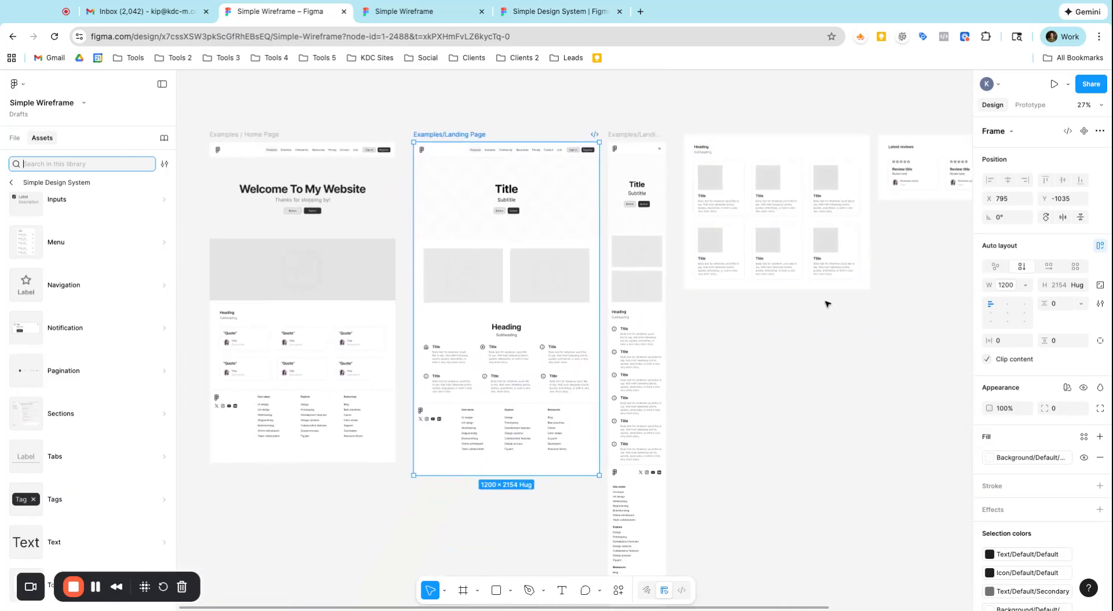
pyautogui.hscroll(-3, 827, 304)
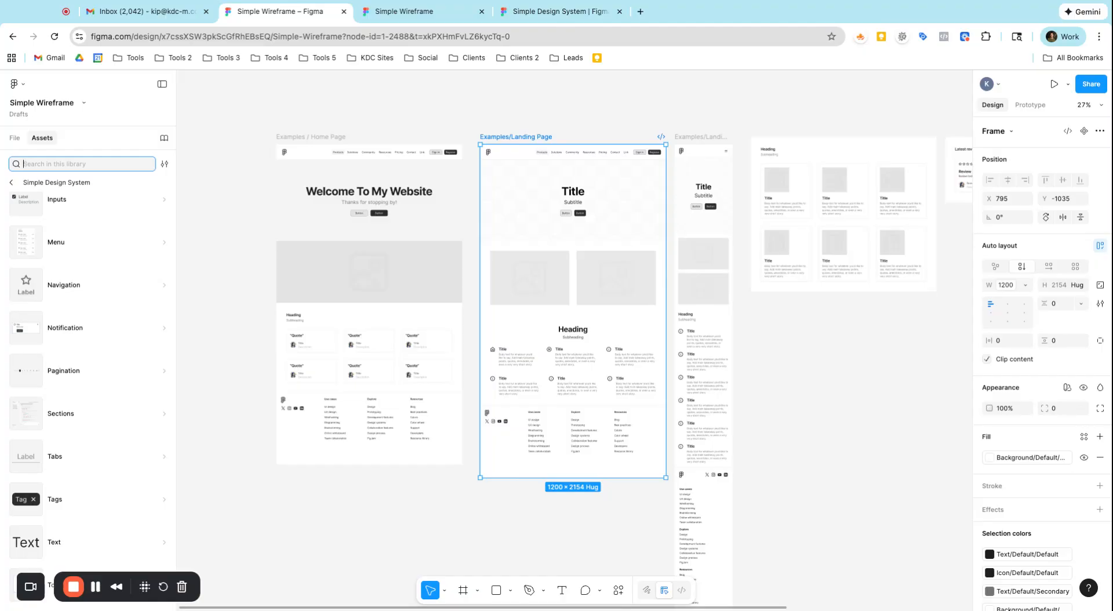
# - Switch to the Relume Figma Kit (v3.7) library, look through its categories and open Features
pyautogui.click(11, 182)
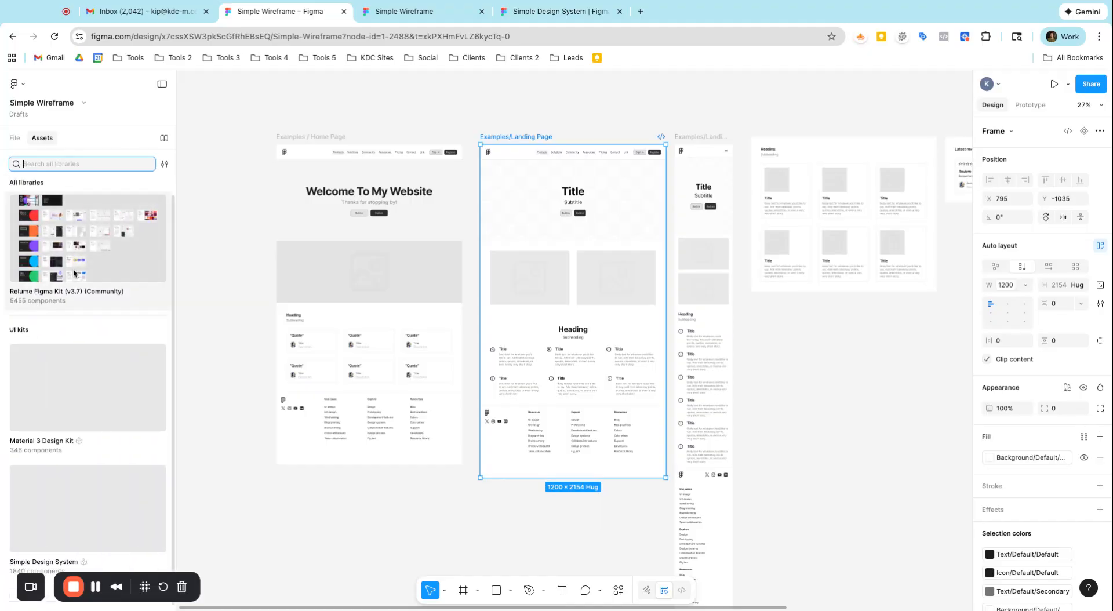
pyautogui.click(113, 235)
pyautogui.scroll(-6, 145, 324)
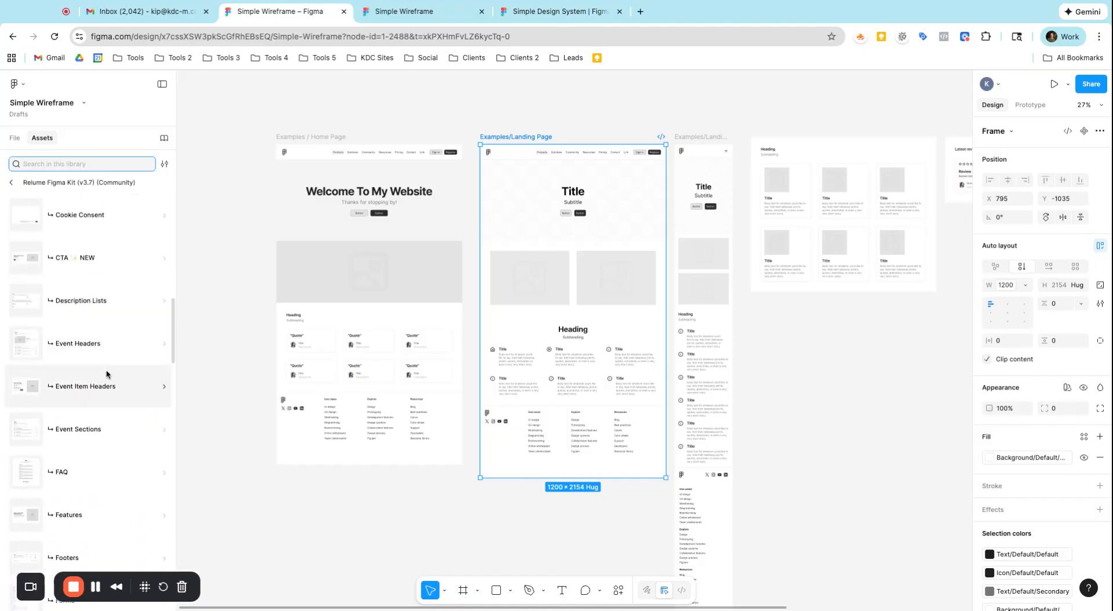
pyautogui.scroll(-1, 102, 388)
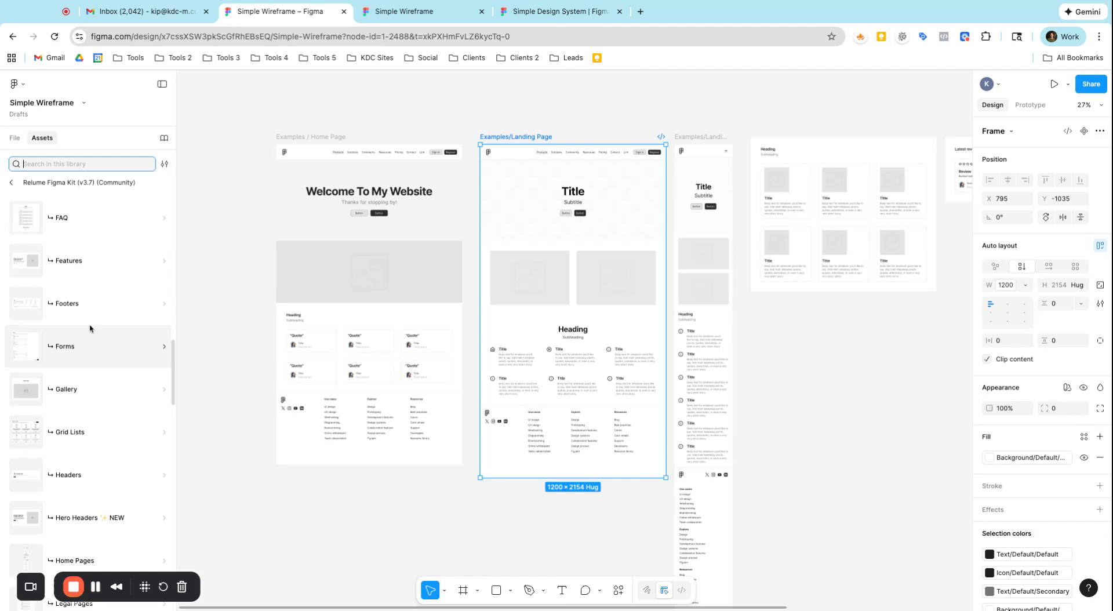
pyautogui.click(70, 268)
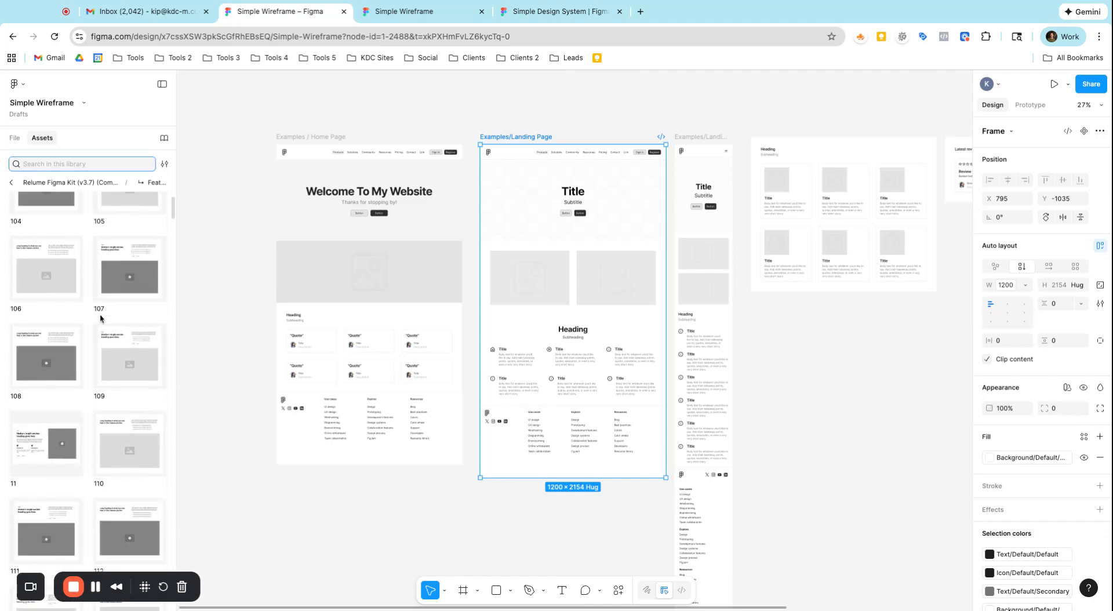
# - Insert feature layout 120 from the Relume kit and place it to the left of the Home Page example
pyautogui.scroll(-6, 100, 314)
pyautogui.scroll(-5, 98, 331)
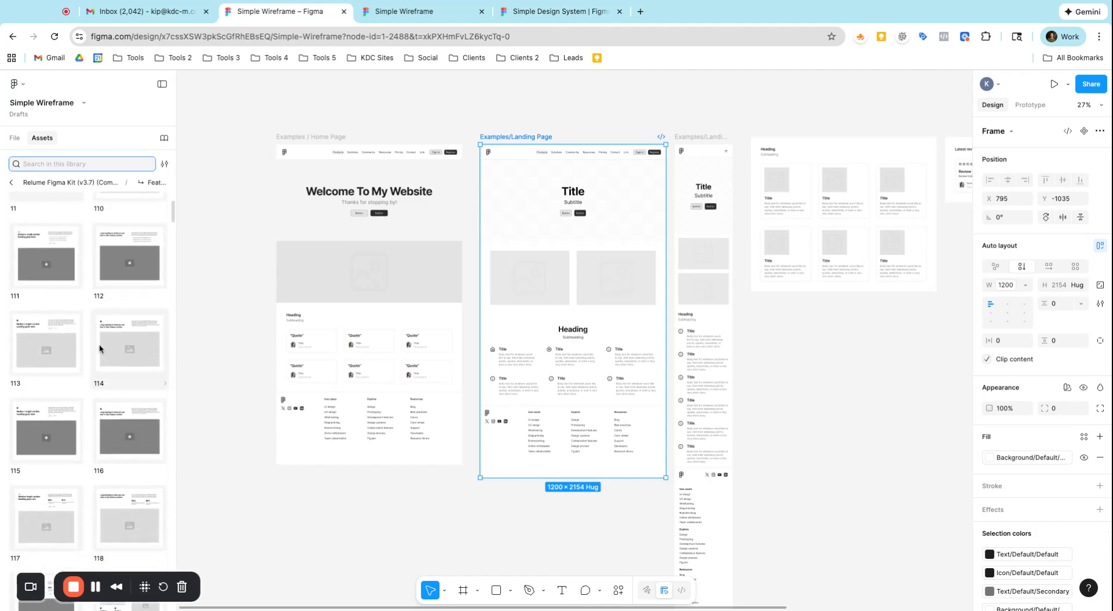
pyautogui.scroll(-3, 131, 361)
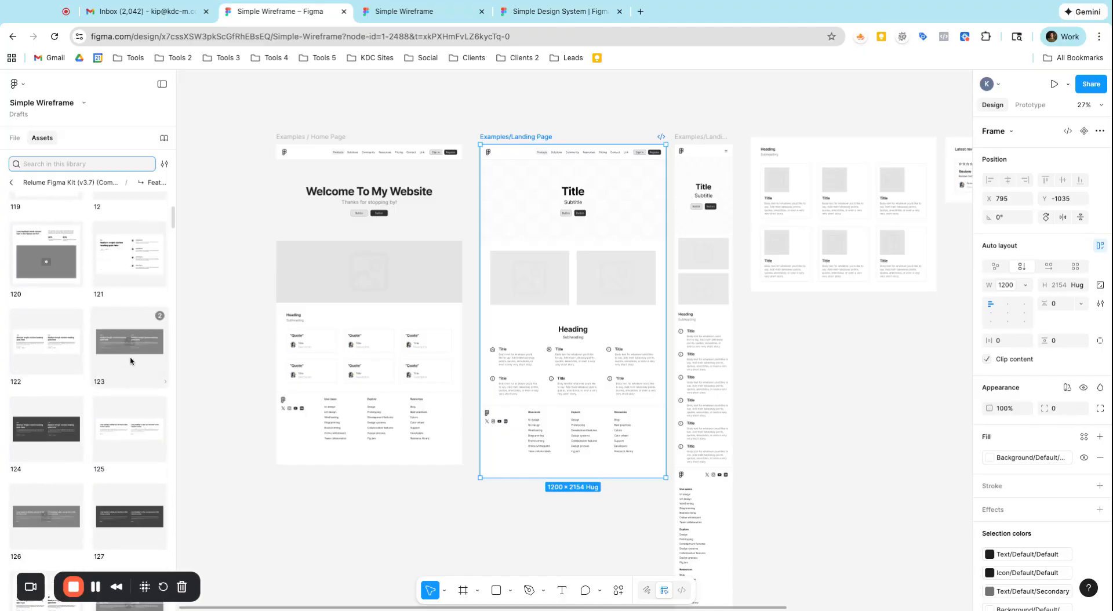
pyautogui.scroll(3, 131, 360)
pyautogui.click(46, 413)
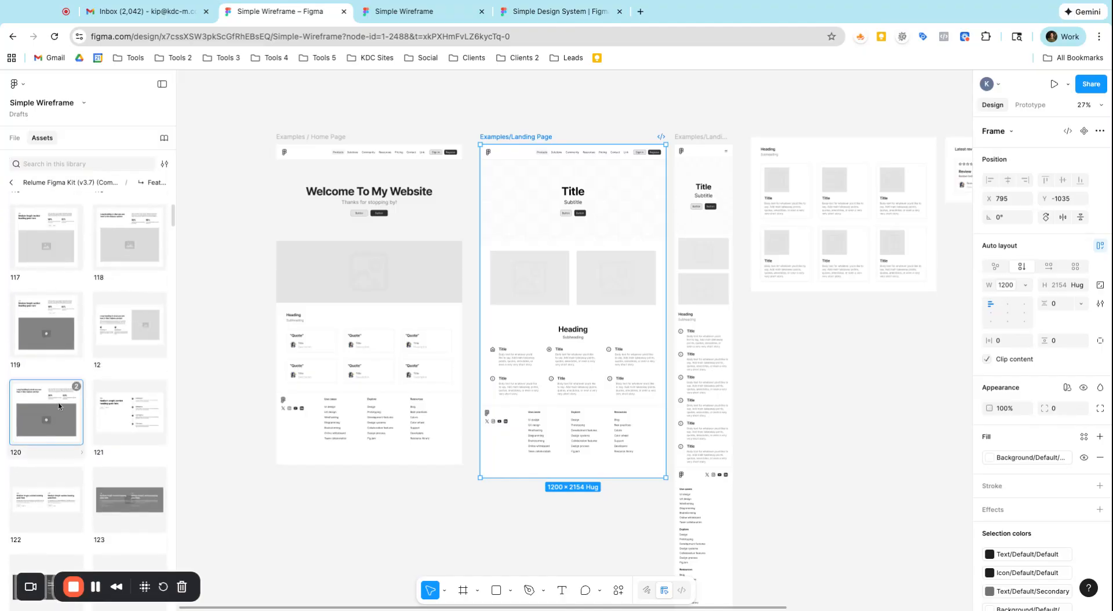
pyautogui.click(229, 340)
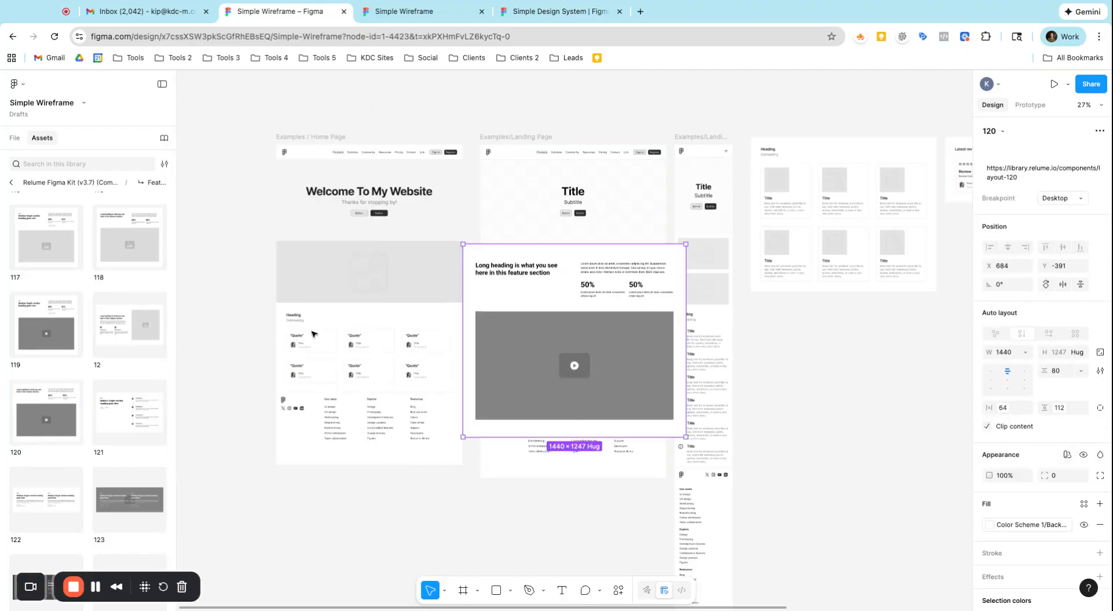
pyautogui.moveTo(510, 273); pyautogui.dragTo(248, 165)
# - Switch feature section 120 to the Mobile breakpoint and inspect its layout up close
pyautogui.click(1068, 197)
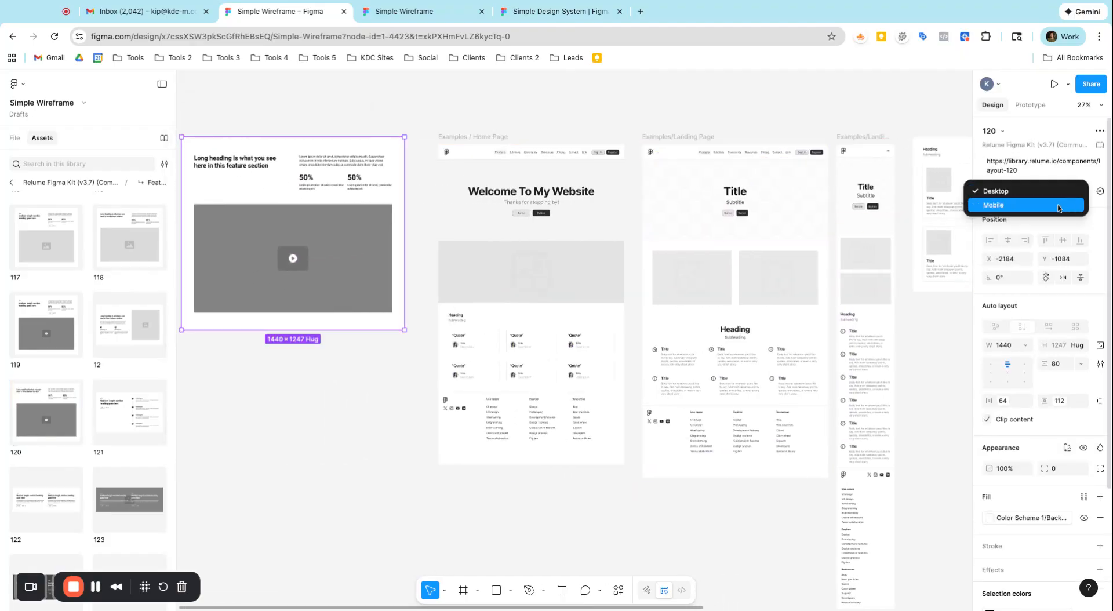
pyautogui.click(1061, 207)
pyautogui.scroll(5, 192, 160)
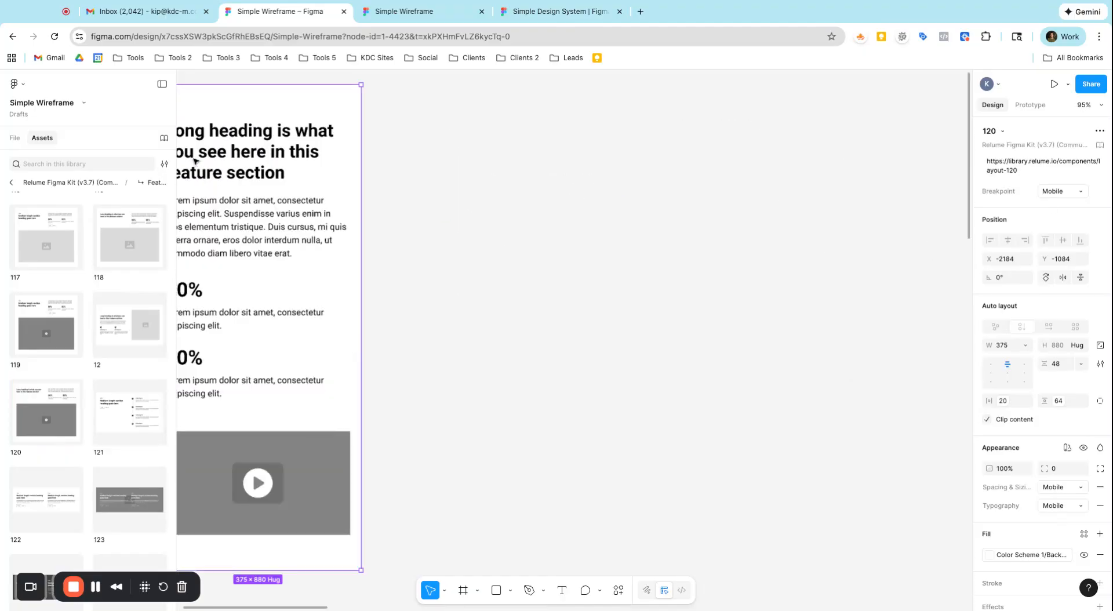
pyautogui.scroll(-5, 192, 159)
pyautogui.scroll(5, 191, 159)
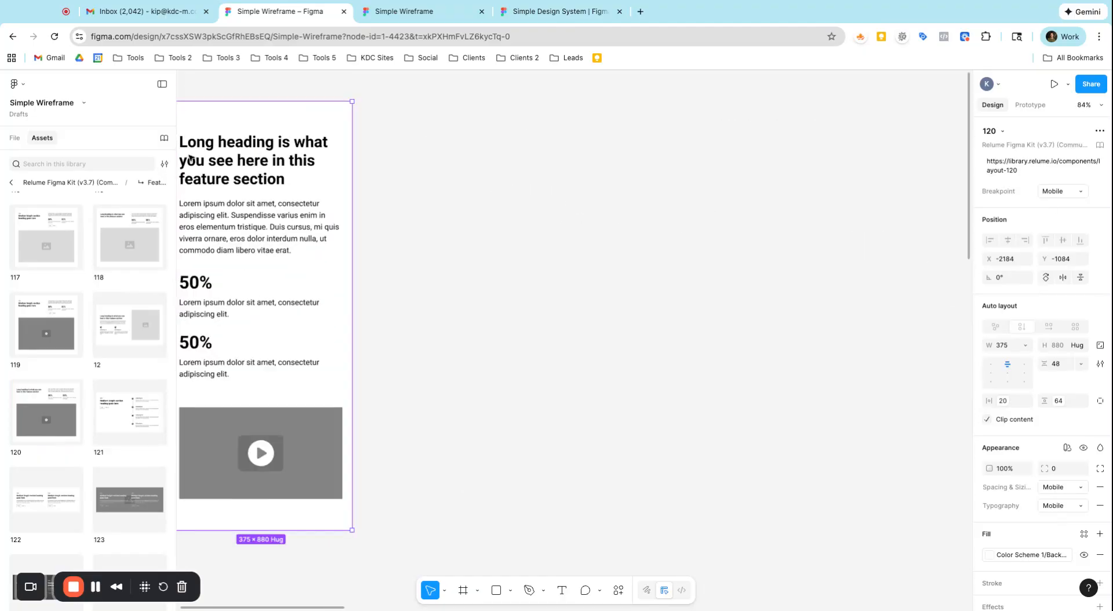
pyautogui.hscroll(-5, 194, 232)
# - Look over the remaining Features layouts and the other component categories of the Relume Figma Kit
pyautogui.scroll(3, 75, 278)
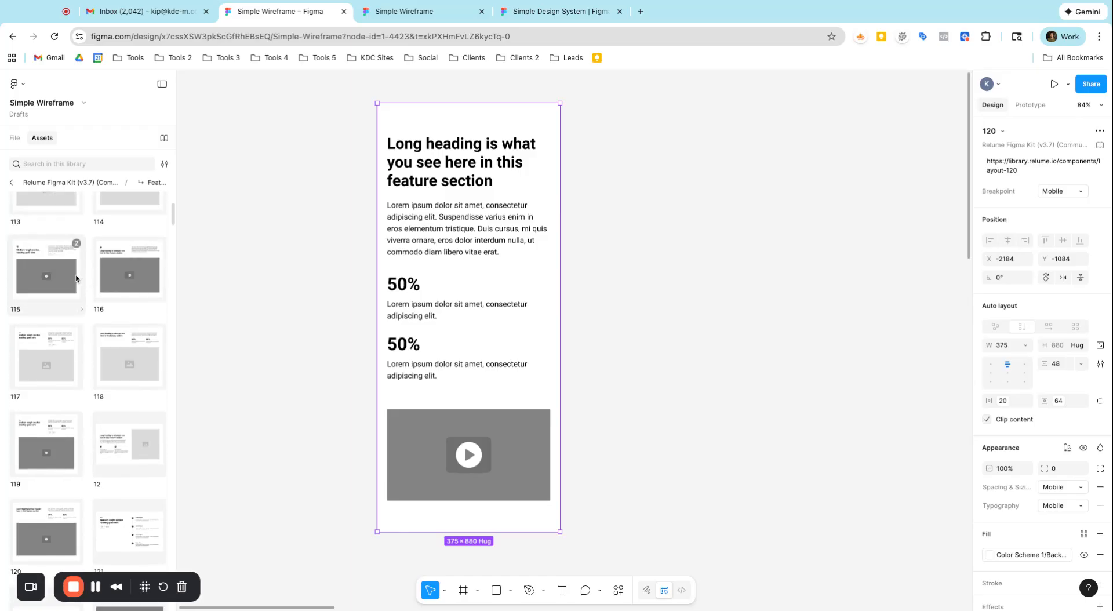
pyautogui.scroll(8, 112, 293)
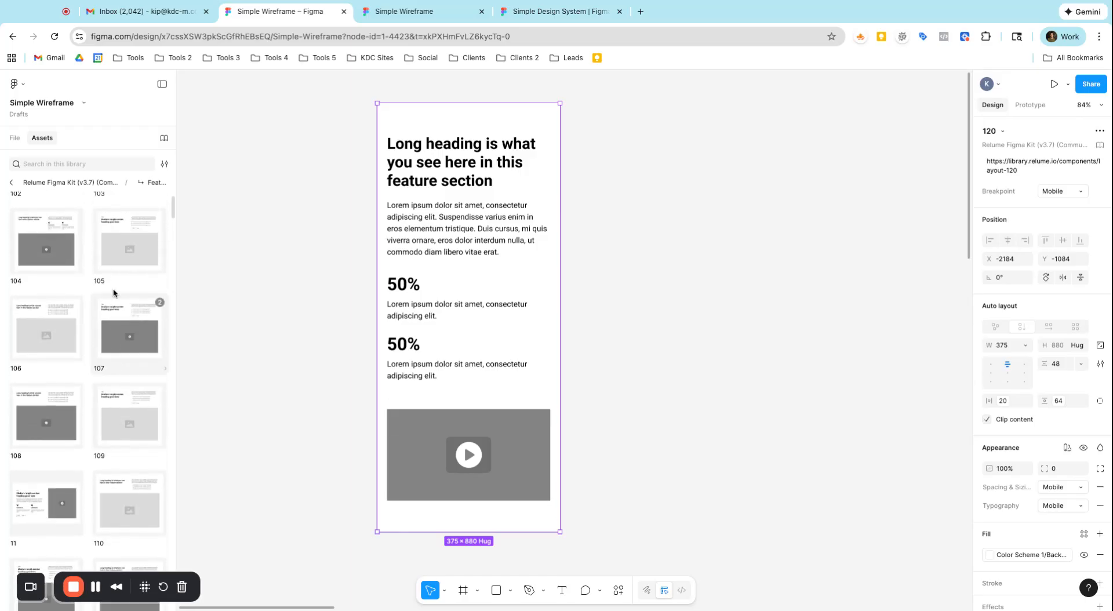
pyautogui.scroll(4, 114, 293)
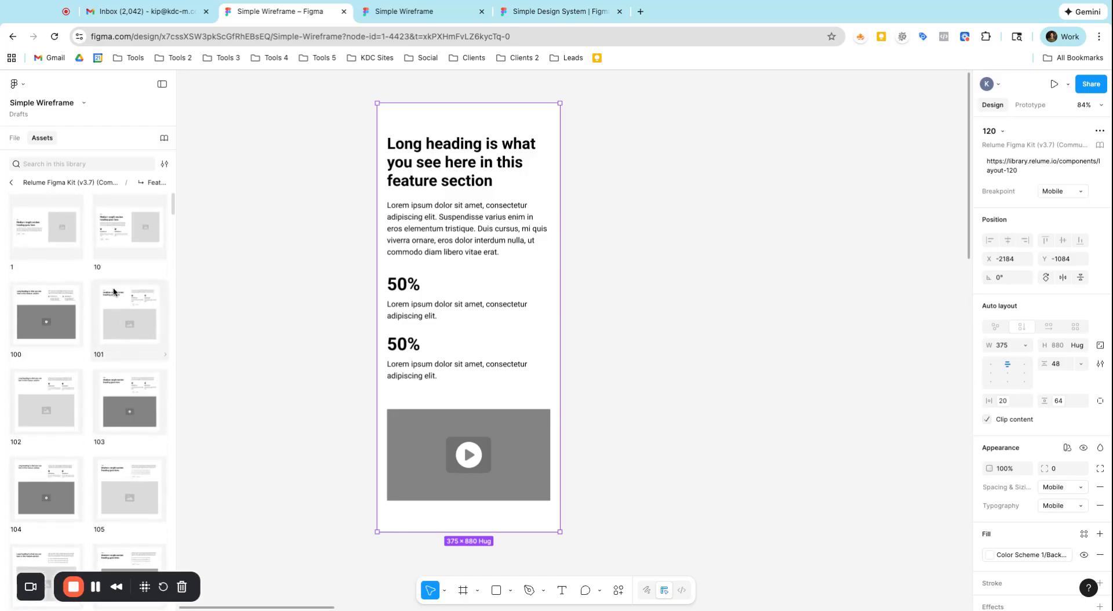
pyautogui.click(11, 182)
pyautogui.scroll(-5, 76, 339)
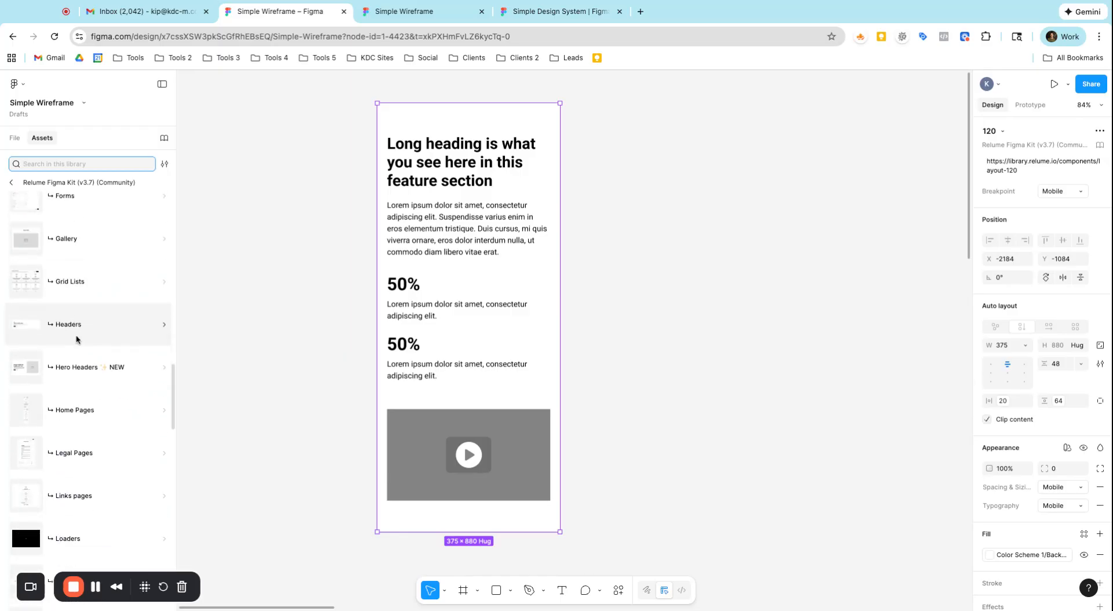
pyautogui.scroll(-7, 87, 324)
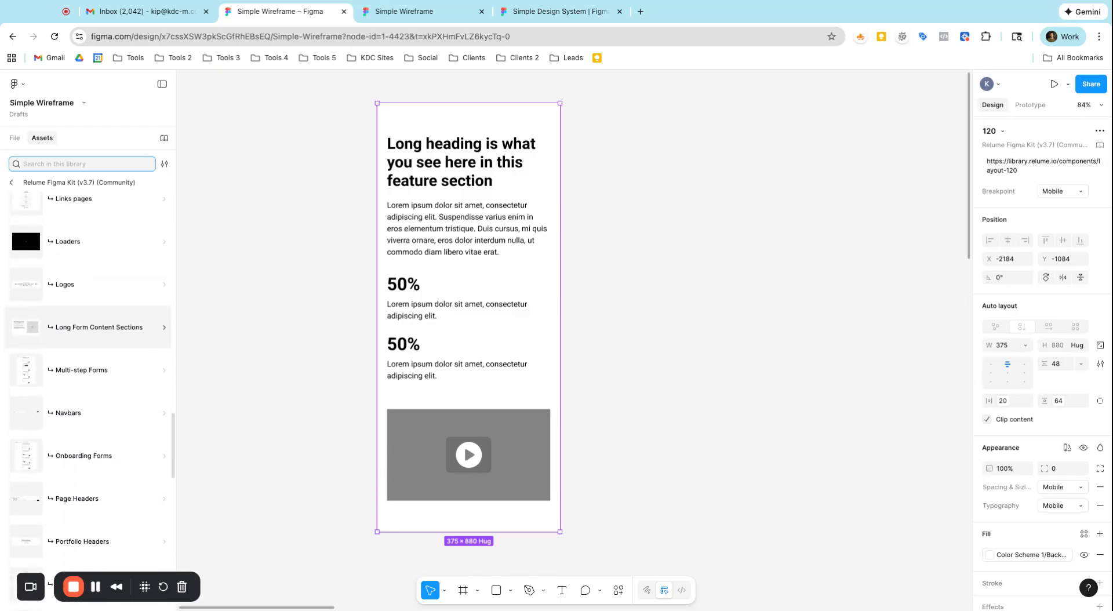
pyautogui.scroll(-10, 116, 325)
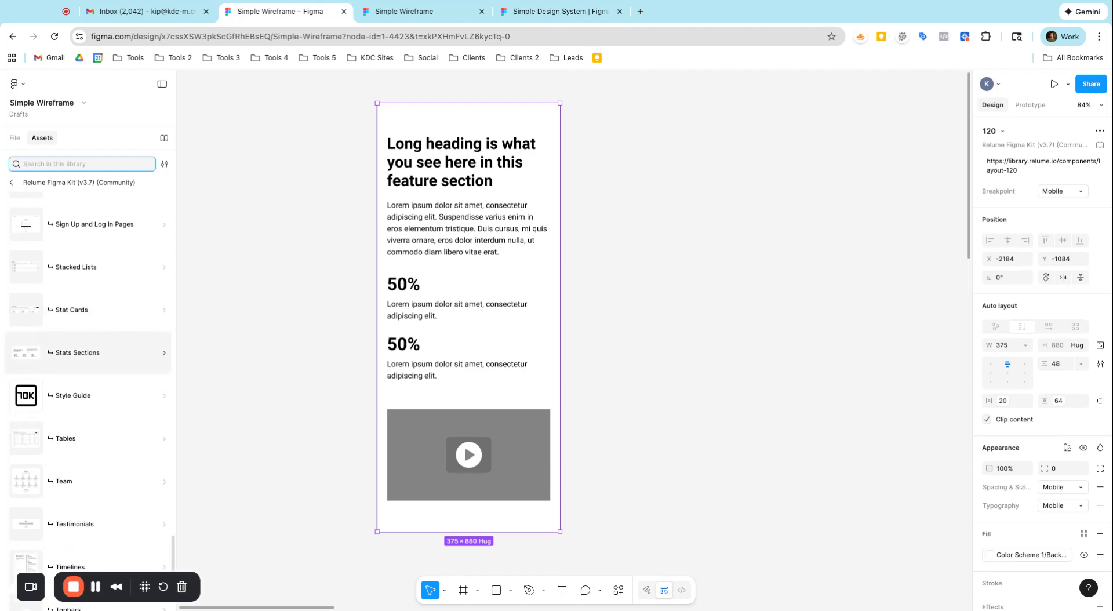
pyautogui.scroll(20, 154, 300)
# - Delete the mobile feature section 120 beside the Home Page example
pyautogui.scroll(-5, 544, 245)
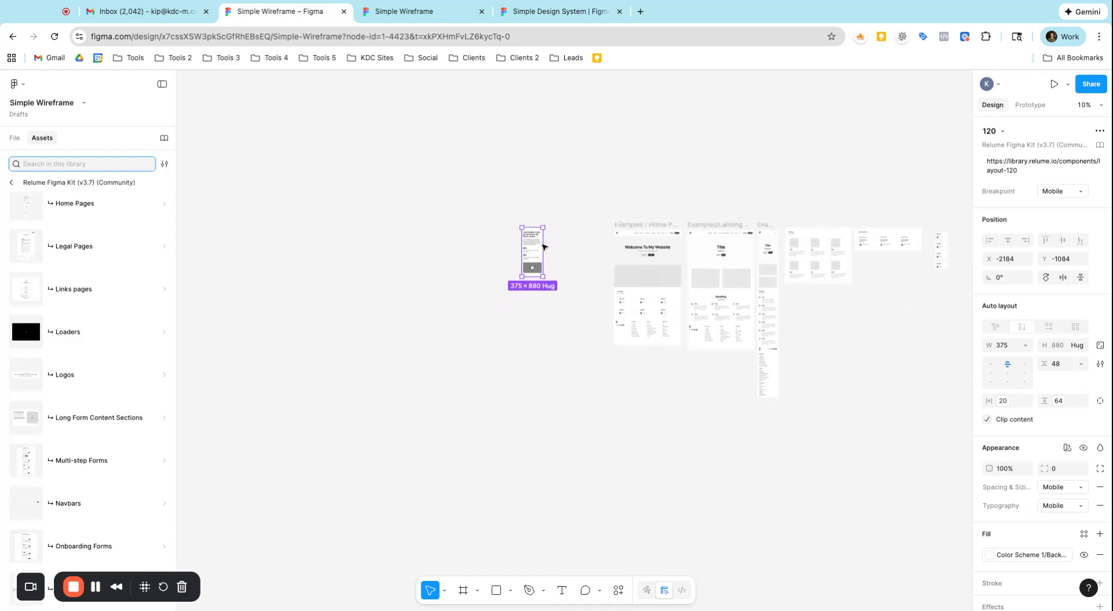
pyautogui.scroll(3, 544, 224)
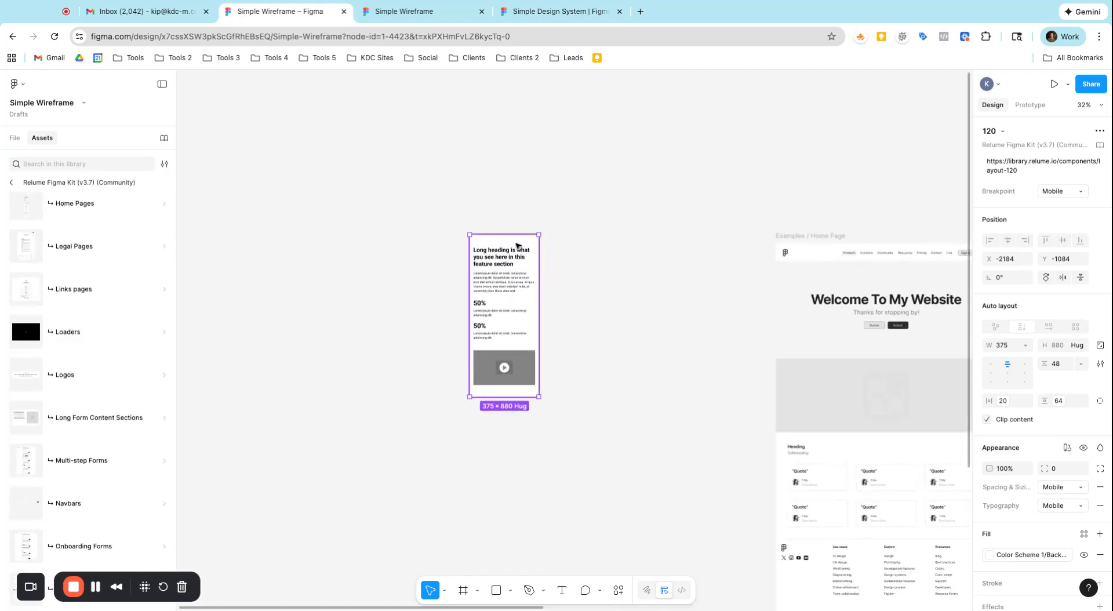
pyautogui.press('Delete')
pyautogui.hscroll(6, 622, 280)
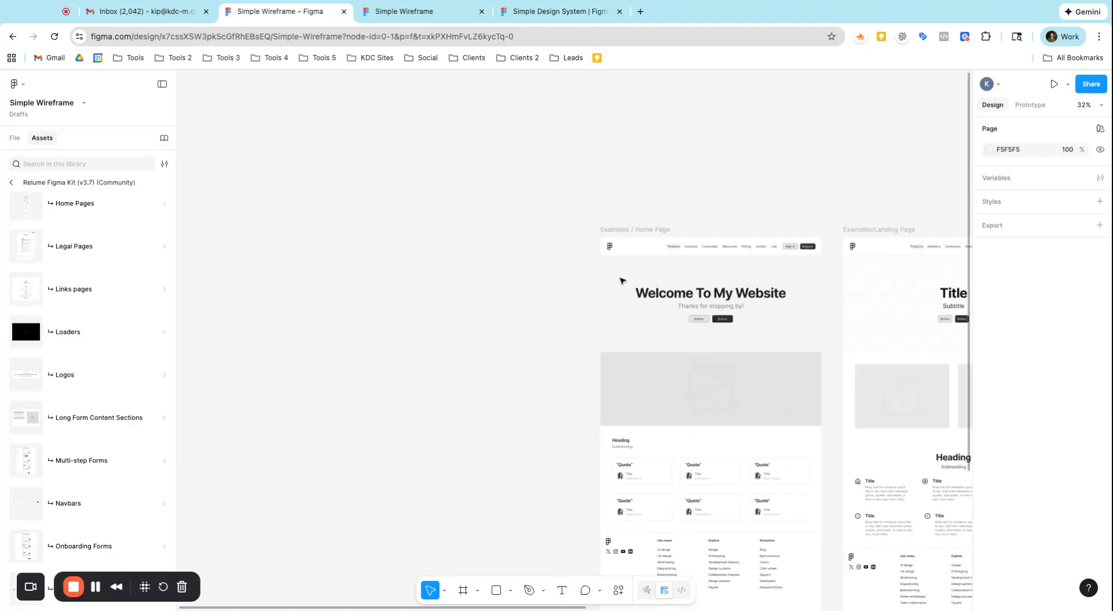
pyautogui.scroll(2, 622, 281)
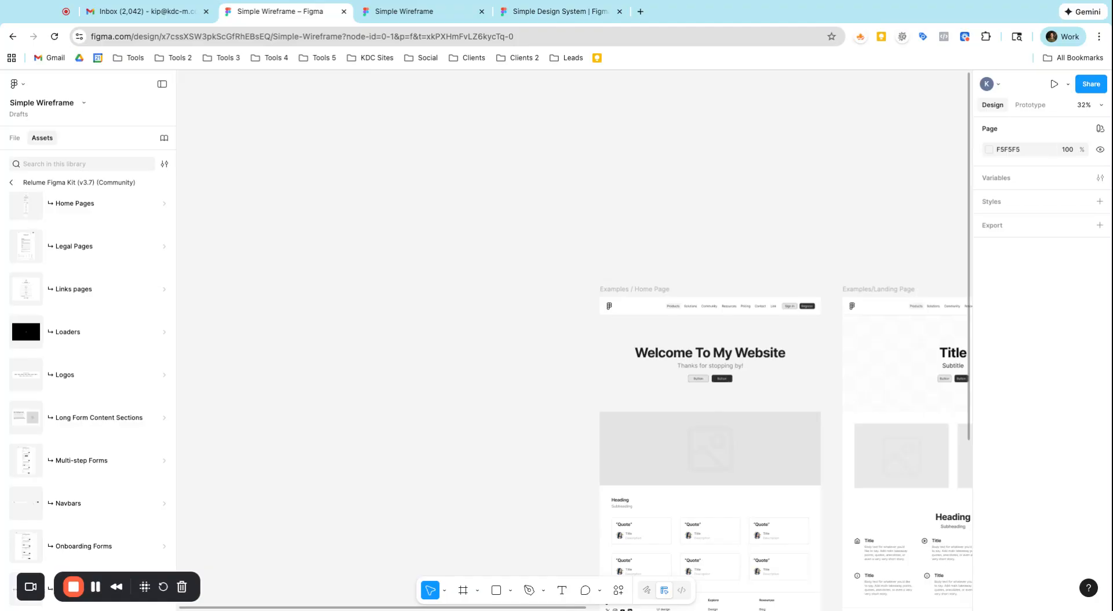
# - Look over the Home Page and Landing Page examples and the sections beside them on the canvas
pyautogui.hscroll(8, 571, 339)
pyautogui.scroll(-2, 571, 339)
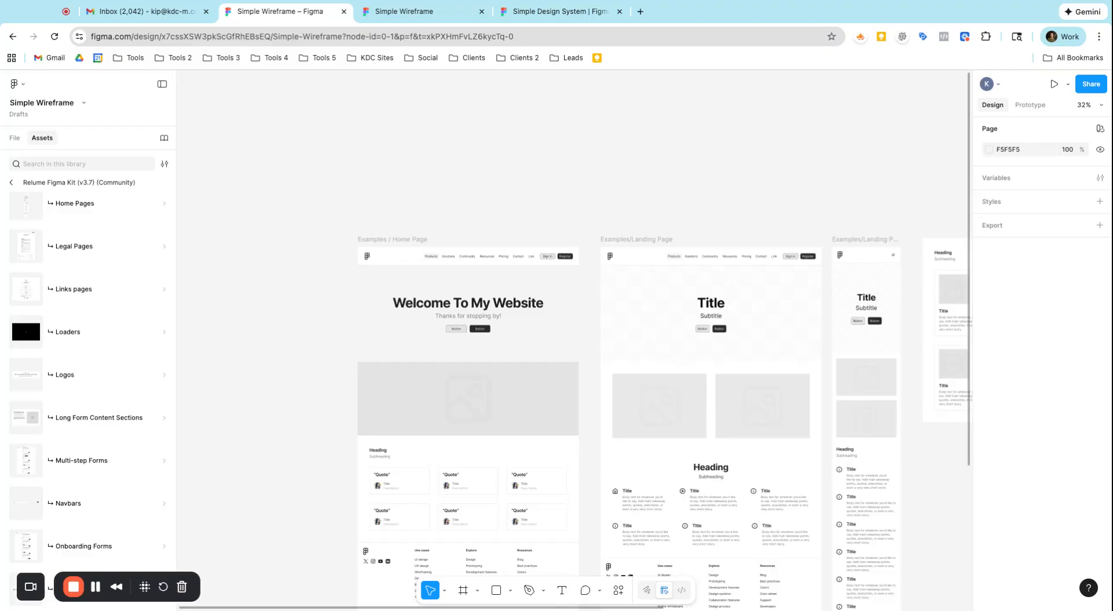
pyautogui.scroll(-5, 619, 295)
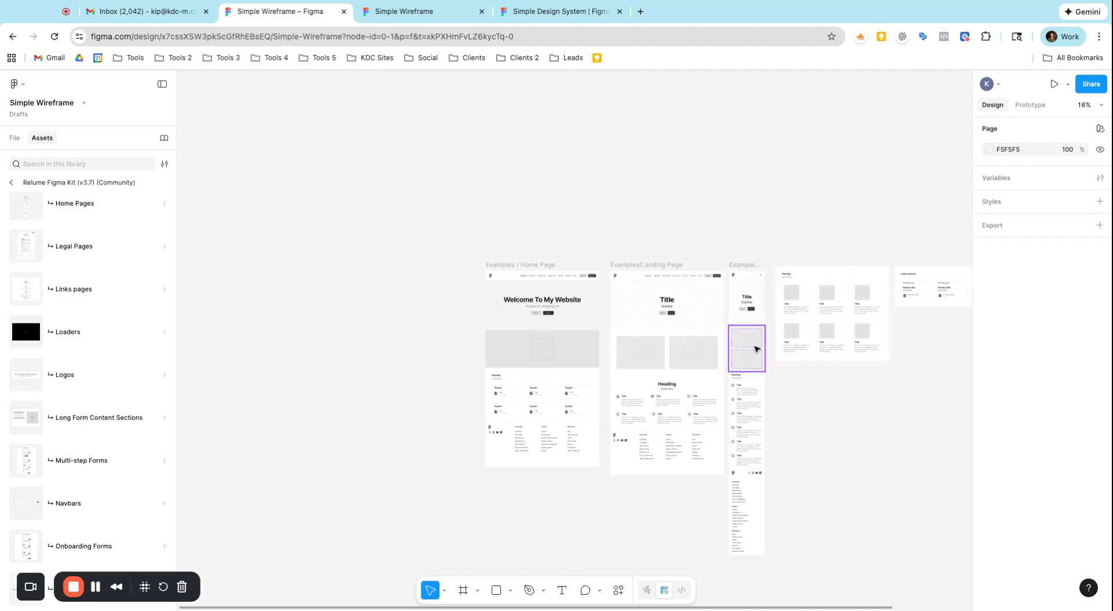
pyautogui.scroll(3, 843, 316)
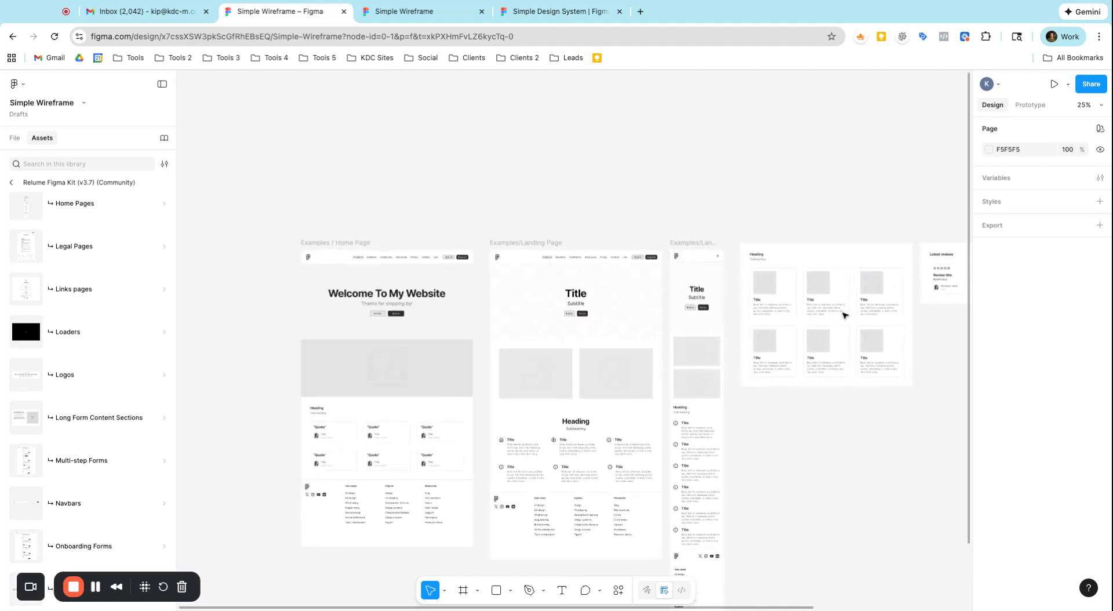
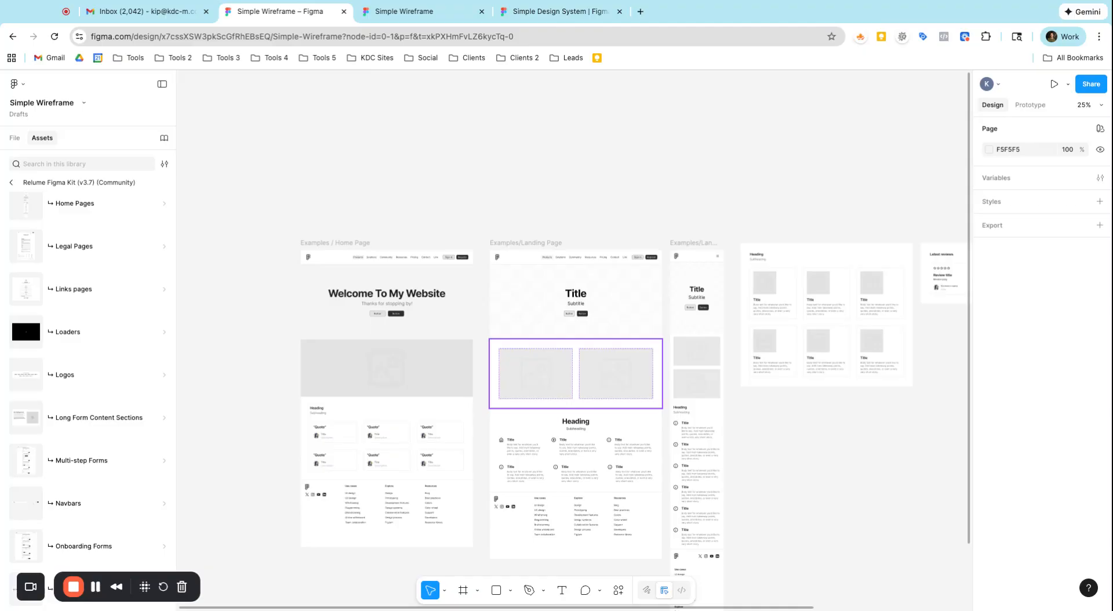
pyautogui.scroll(-5, 643, 361)
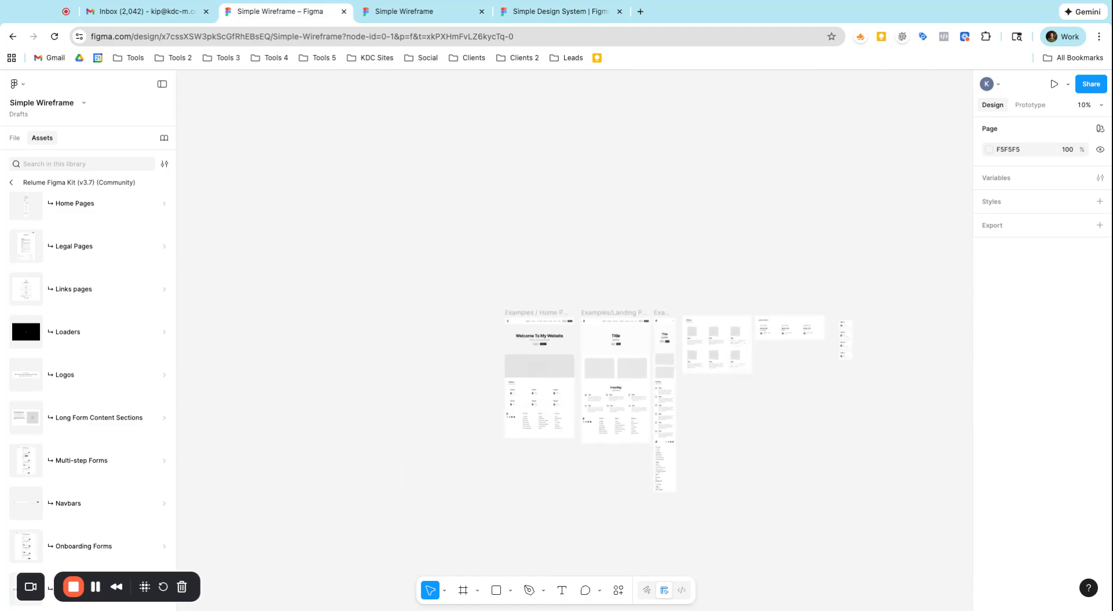
pyautogui.scroll(5, 644, 361)
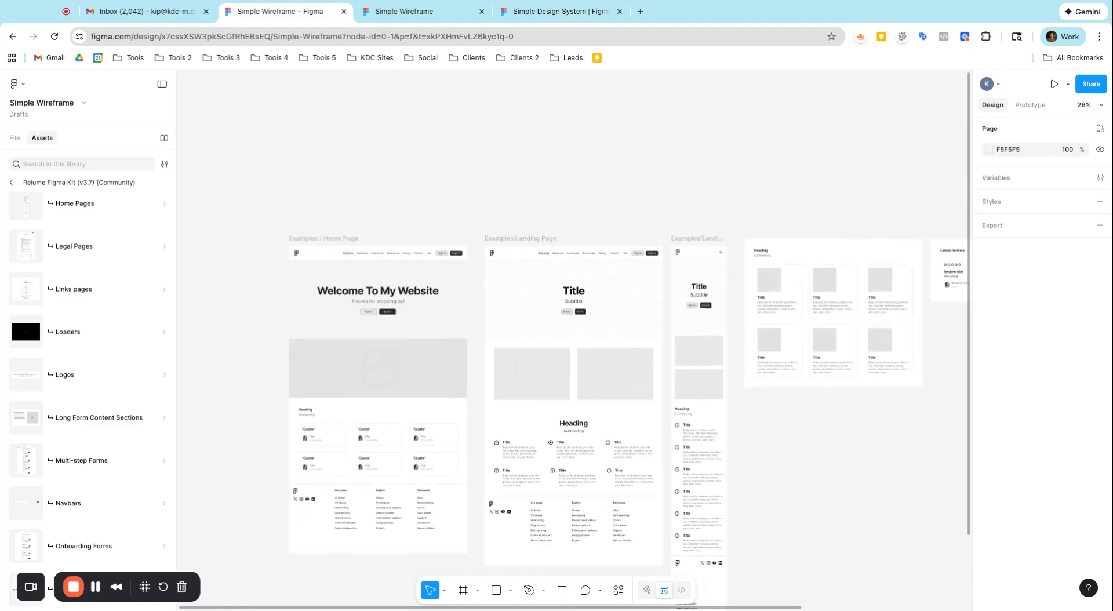
pyautogui.scroll(-1, 643, 361)
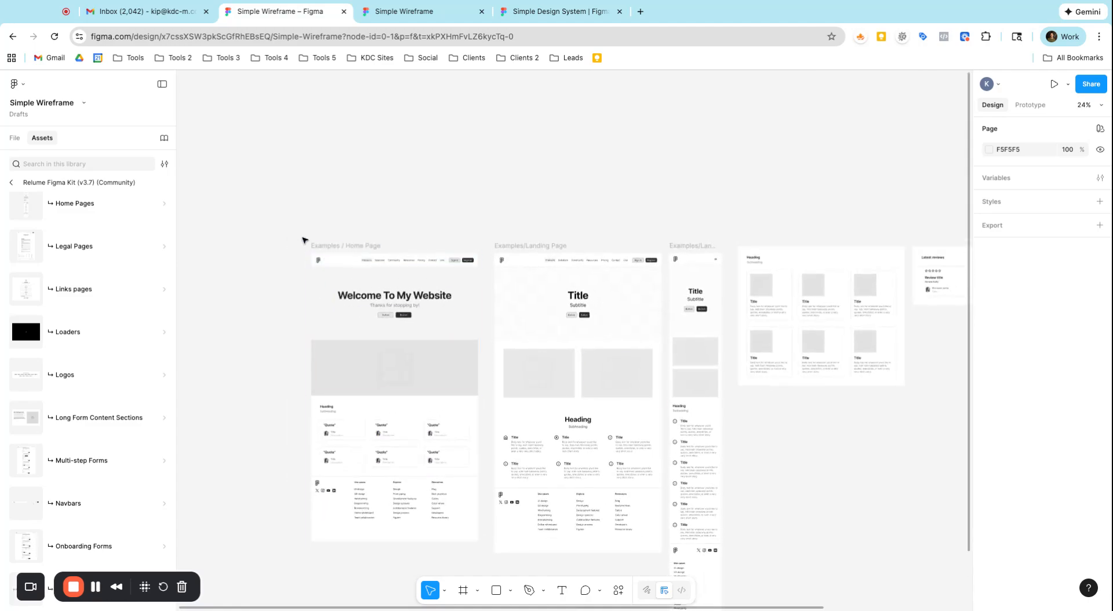
# - Create a 1440 × 1024 Desktop frame and move it to clear canvas space below and beside the quote cards
pyautogui.press('f')
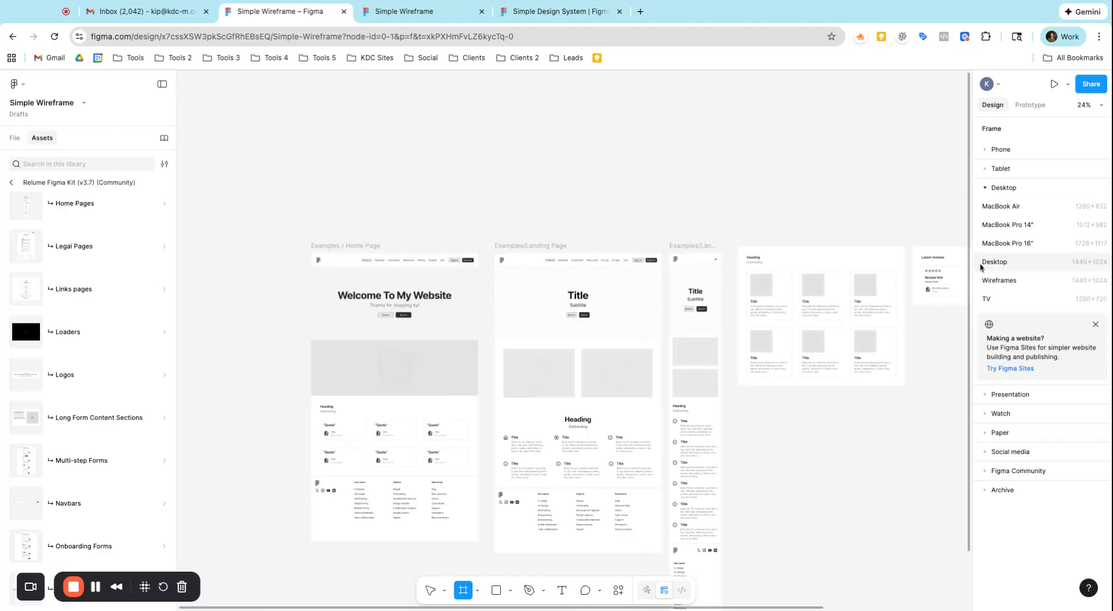
pyautogui.click(1002, 261)
pyautogui.scroll(5, 886, 392)
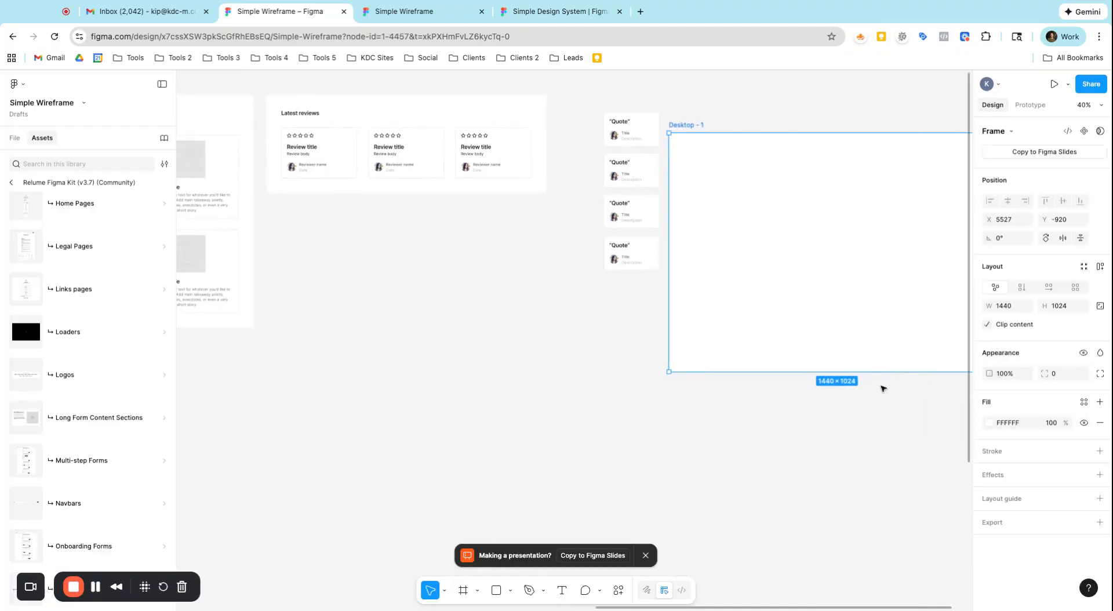
pyautogui.moveTo(708, 306); pyautogui.dragTo(750, 404)
pyautogui.hscroll(3, 696, 400)
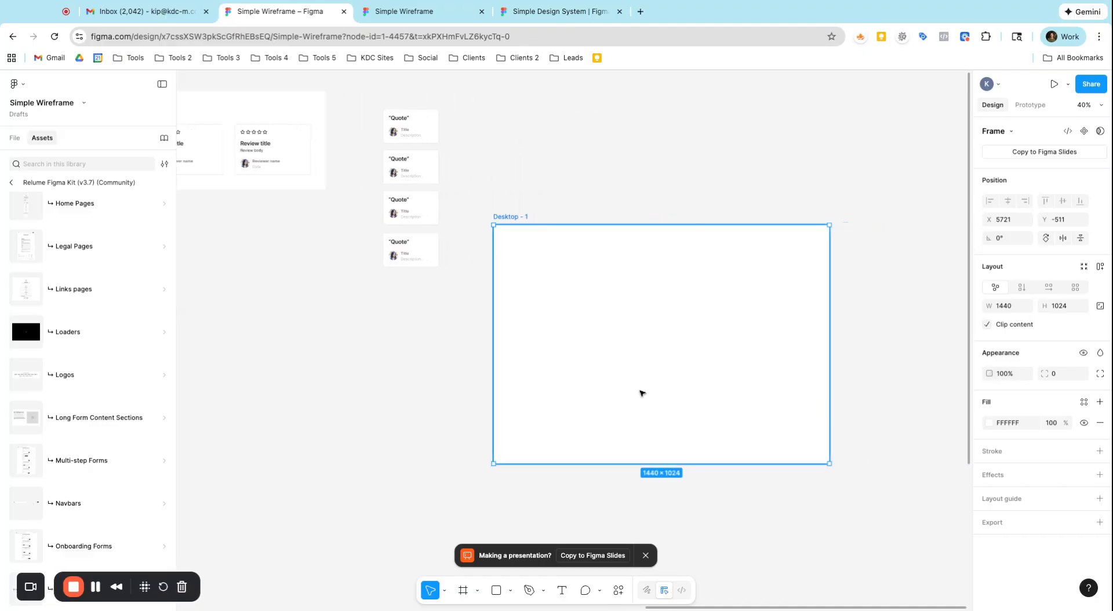
# - Draw a grey rectangle about 243 × 154 inside the new Desktop frame
pyautogui.click(497, 590)
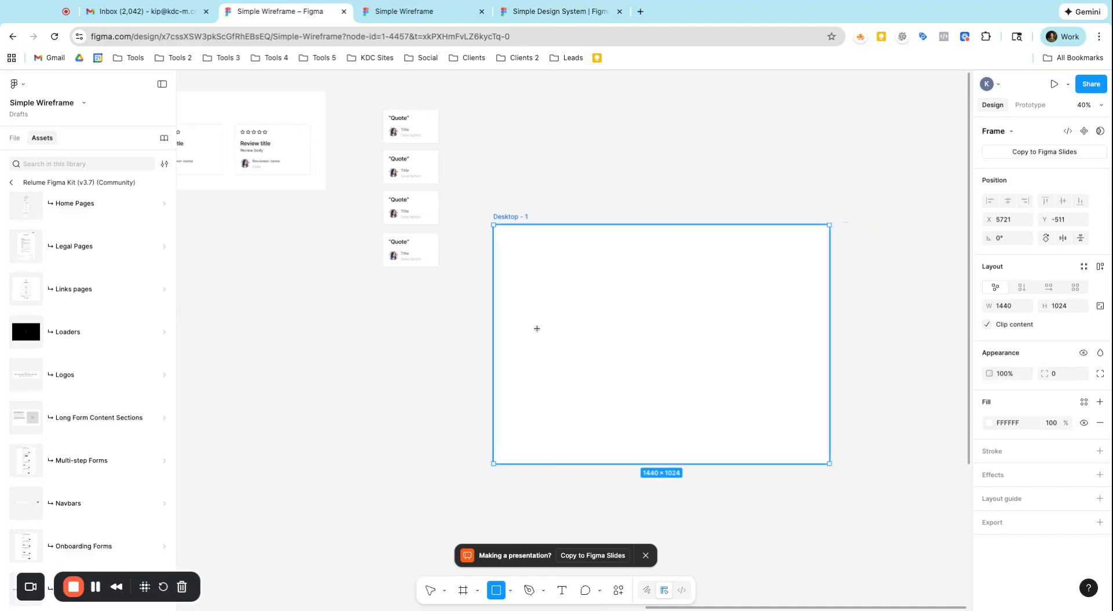
pyautogui.moveTo(537, 328); pyautogui.dragTo(595, 364)
pyautogui.click(624, 374)
pyautogui.click(571, 353)
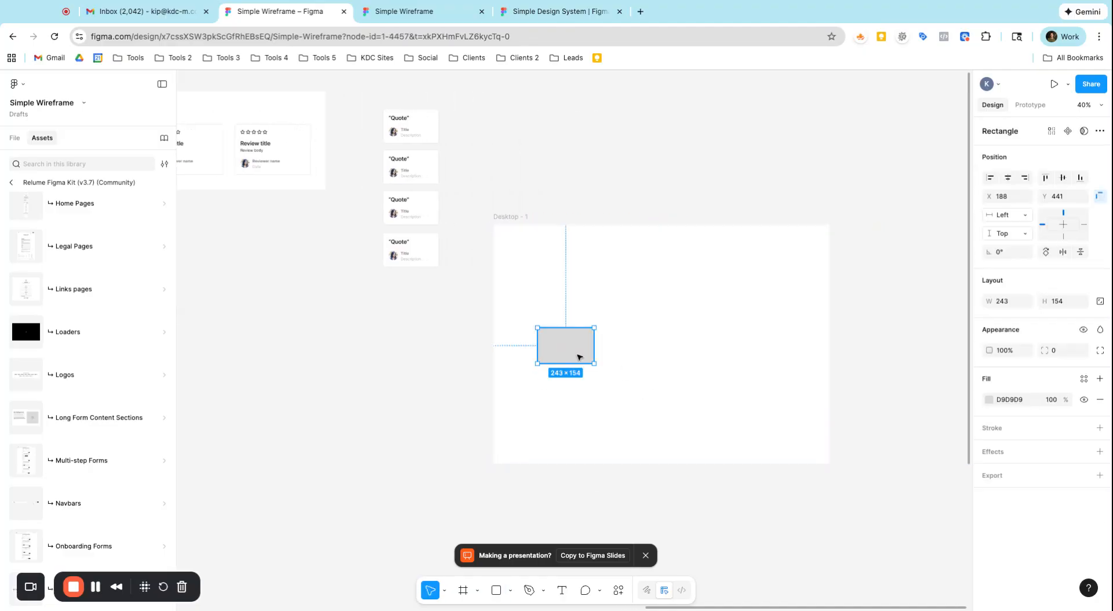
pyautogui.click(633, 377)
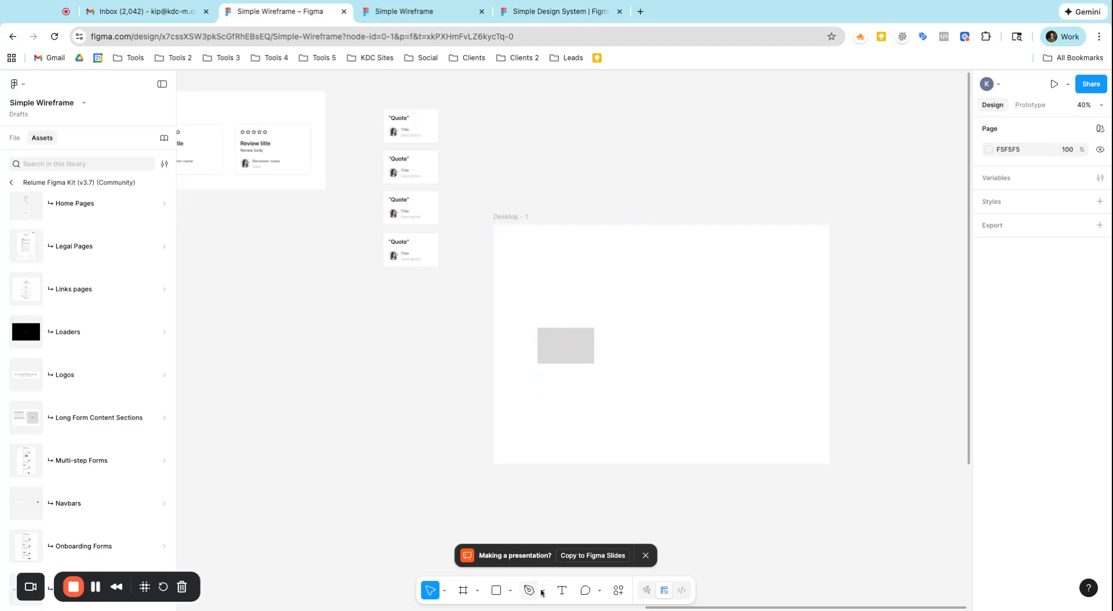
# - Duplicate the rectangle into two rows of three, with the lower row's first box directly under the one above
pyautogui.click(573, 364)
pyautogui.keyDown('alt'); pyautogui.moveTo(573, 354); pyautogui.dragTo(744, 409); pyautogui.keyUp('alt')
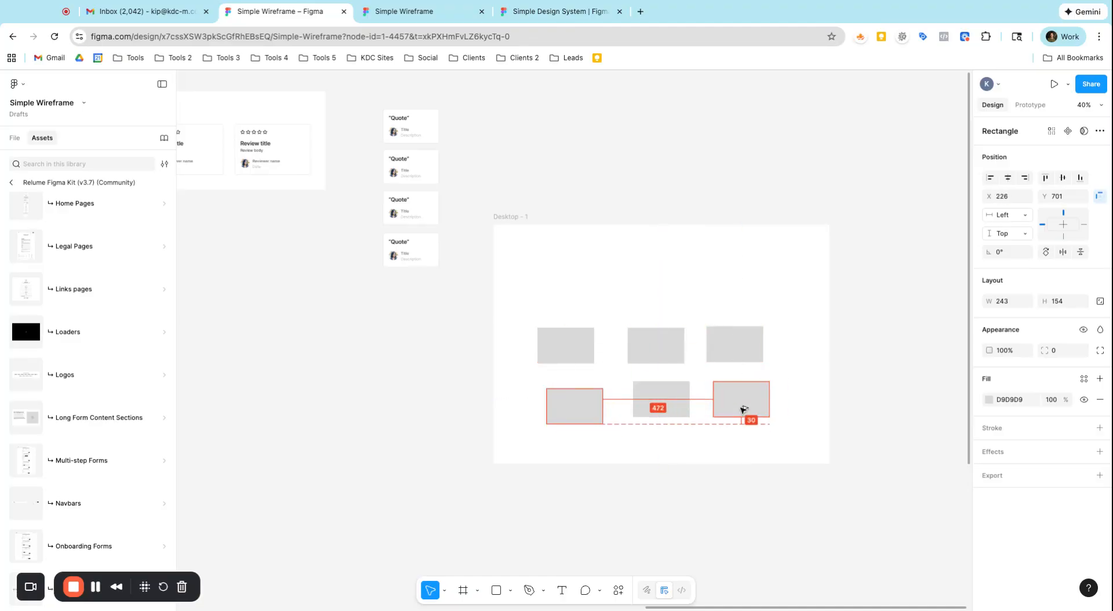
pyautogui.keyDown('alt'); pyautogui.moveTo(568, 347); pyautogui.dragTo(568, 408); pyautogui.keyUp('alt')
# - Wrap the upper three rectangles and the lower three rectangles each in their own horizontal auto layout
pyautogui.click(568, 351)
pyautogui.keyDown('shift'); pyautogui.click(634, 343); pyautogui.keyUp('shift')
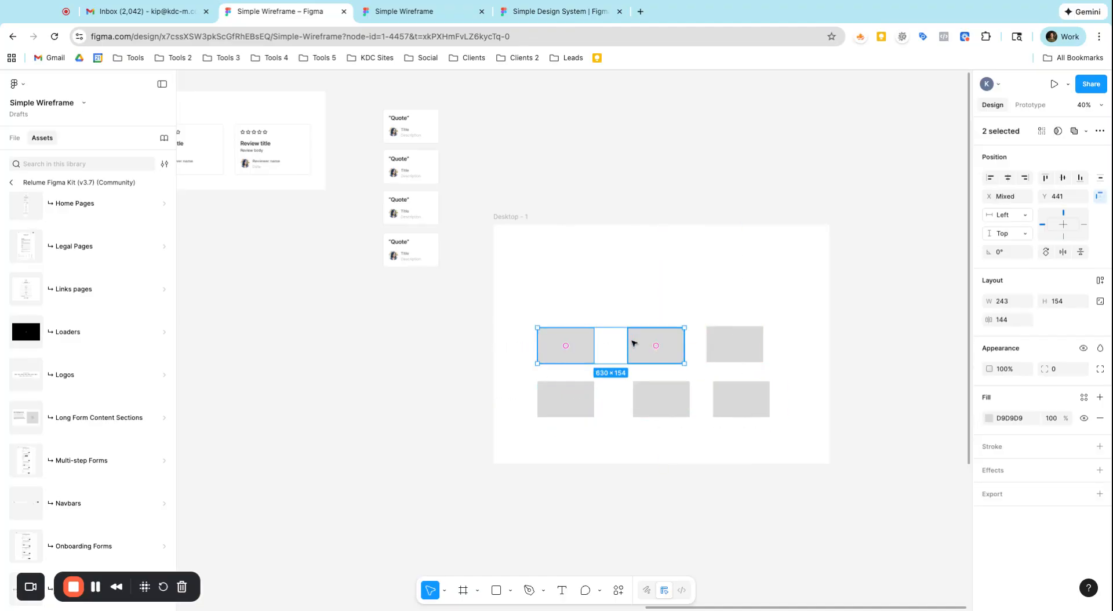
pyautogui.keyDown('shift'); pyautogui.click(710, 345); pyautogui.keyUp('shift')
pyautogui.hotkey('shift', 'a')
pyautogui.click(592, 402)
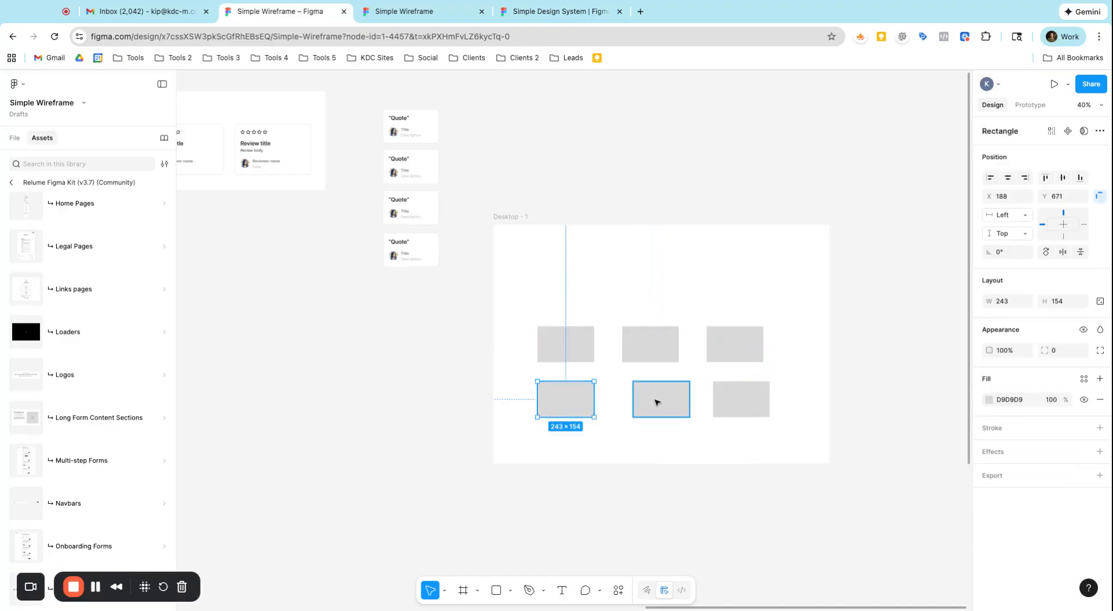
pyautogui.keyDown('shift'); pyautogui.click(659, 399); pyautogui.keyUp('shift')
pyautogui.keyDown('shift'); pyautogui.click(724, 398); pyautogui.keyUp('shift')
pyautogui.hotkey('shift', 'a')
# - Combine both rectangle rows in one vertical auto layout and centre it horizontally and vertically in the Desktop frame
pyautogui.keyDown('shift'); pyautogui.click(605, 361); pyautogui.keyUp('shift')
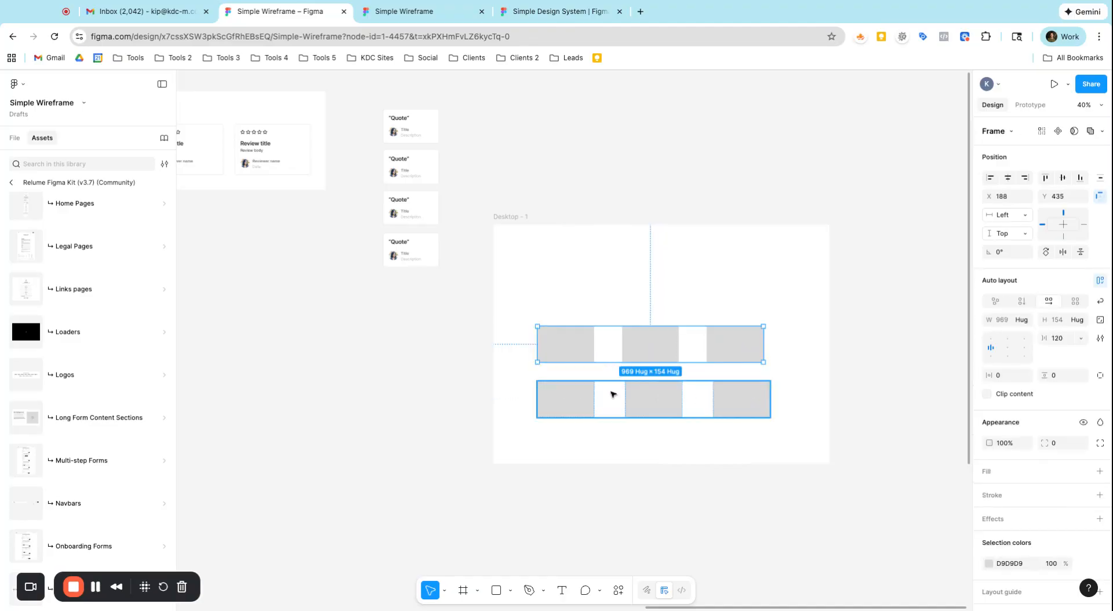
pyautogui.hotkey('shift', 'a')
pyautogui.click(1008, 178)
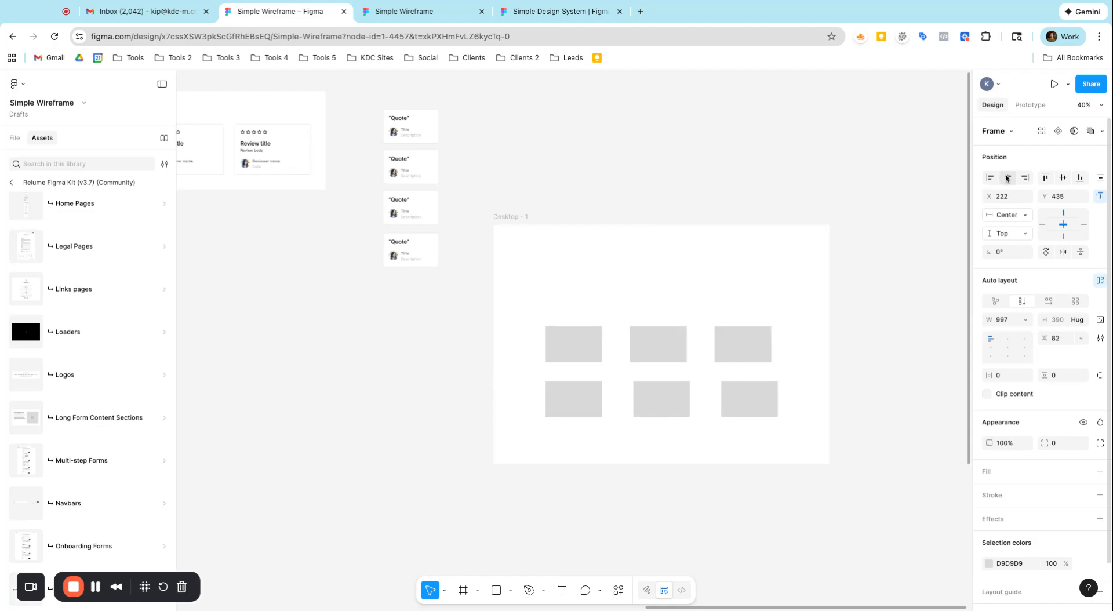
pyautogui.click(1045, 178)
pyautogui.click(1062, 178)
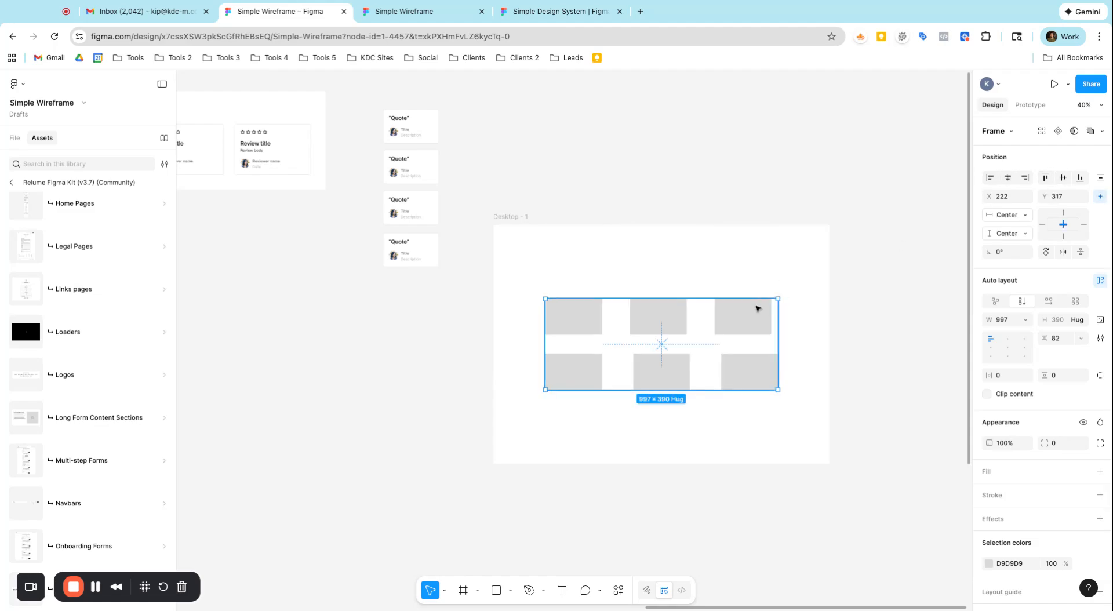
pyautogui.click(787, 331)
# - Set the horizontal gap of the lower rectangle row to 120 to match the upper row
pyautogui.doubleClick(711, 365)
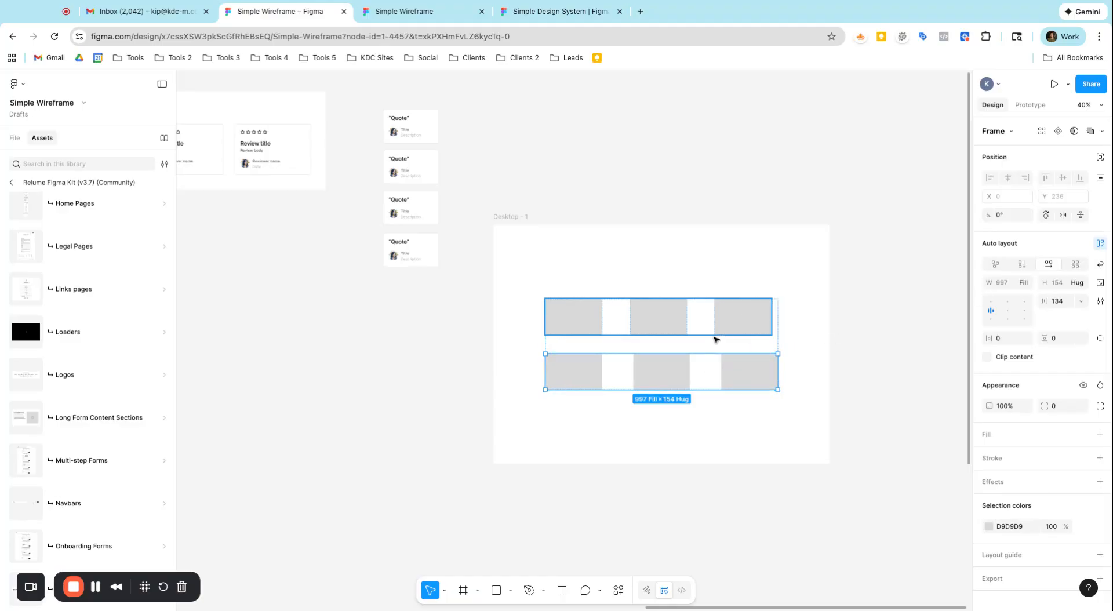
pyautogui.click(1055, 302)
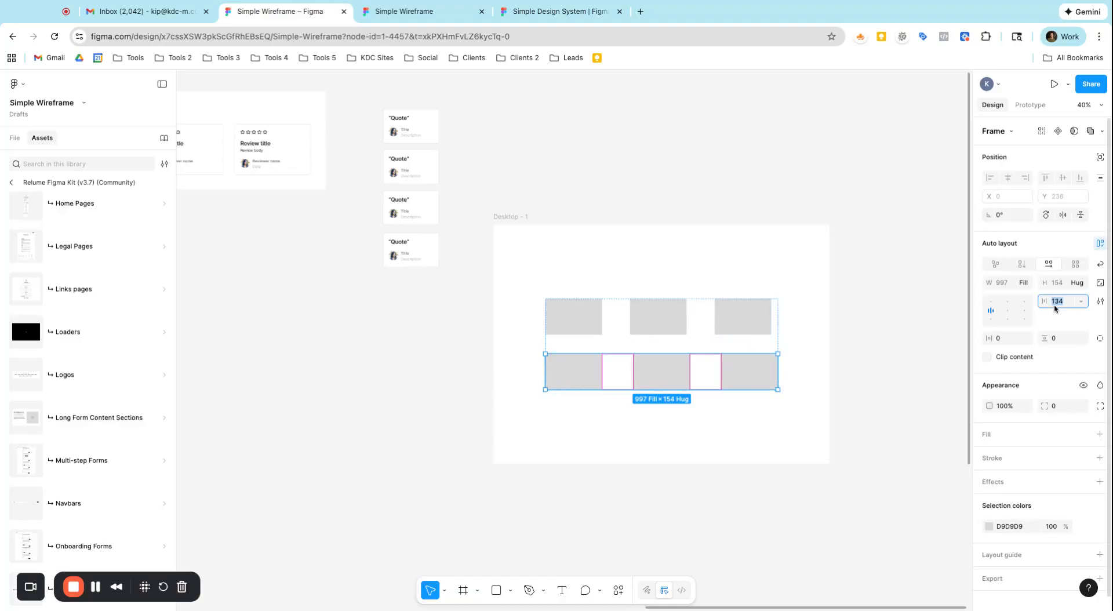
pyautogui.write('120')
pyautogui.press('Return')
pyautogui.click(705, 333)
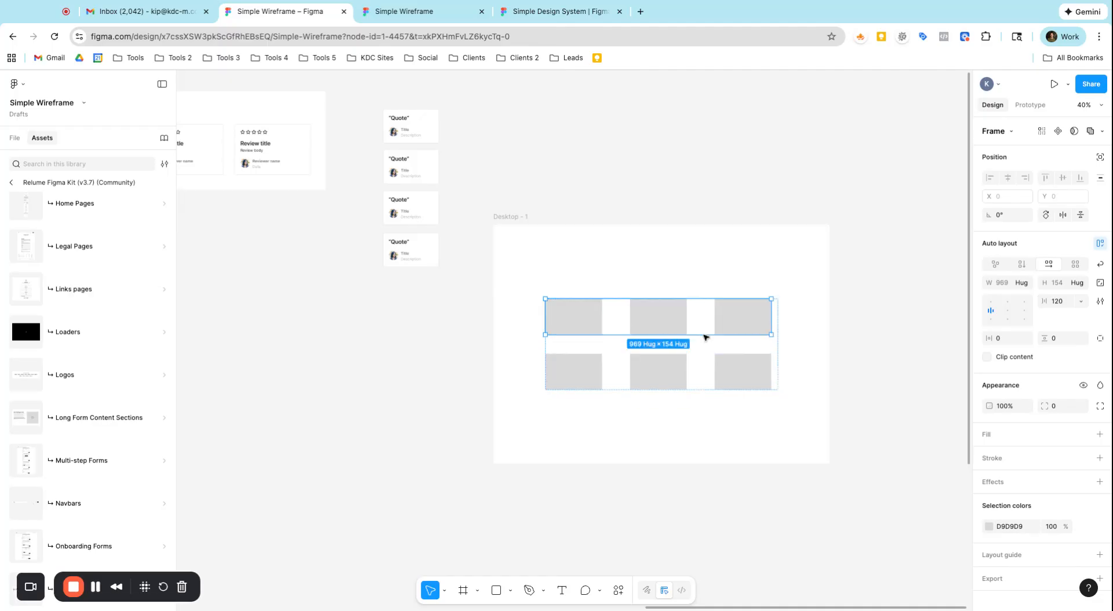
pyautogui.click(794, 349)
# - Set the width of the auto layout containing both rows to hug its contents
pyautogui.click(761, 352)
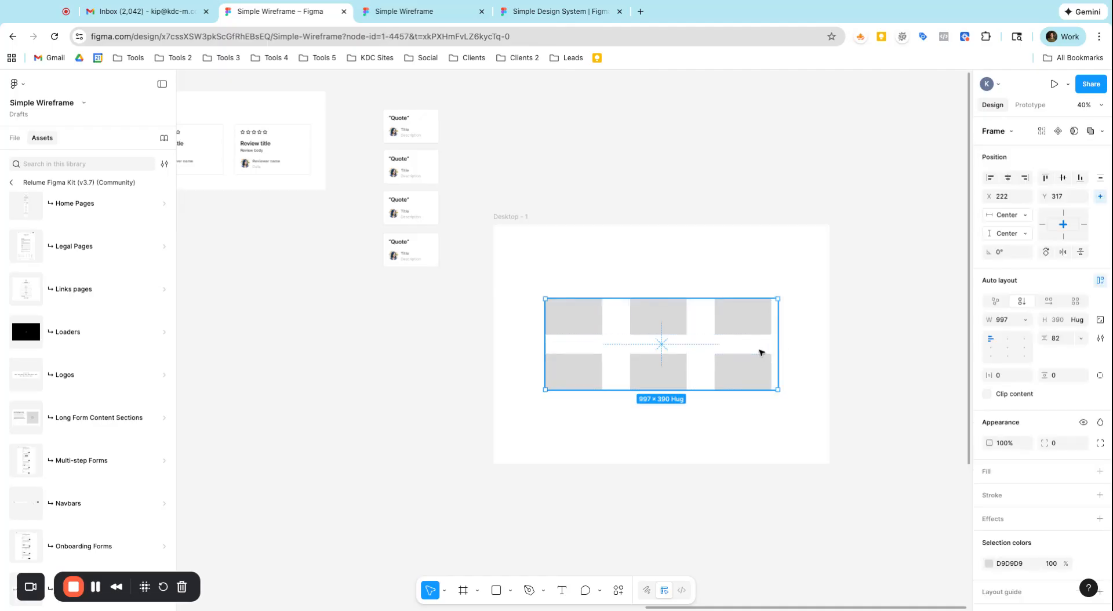
pyautogui.click(1016, 320)
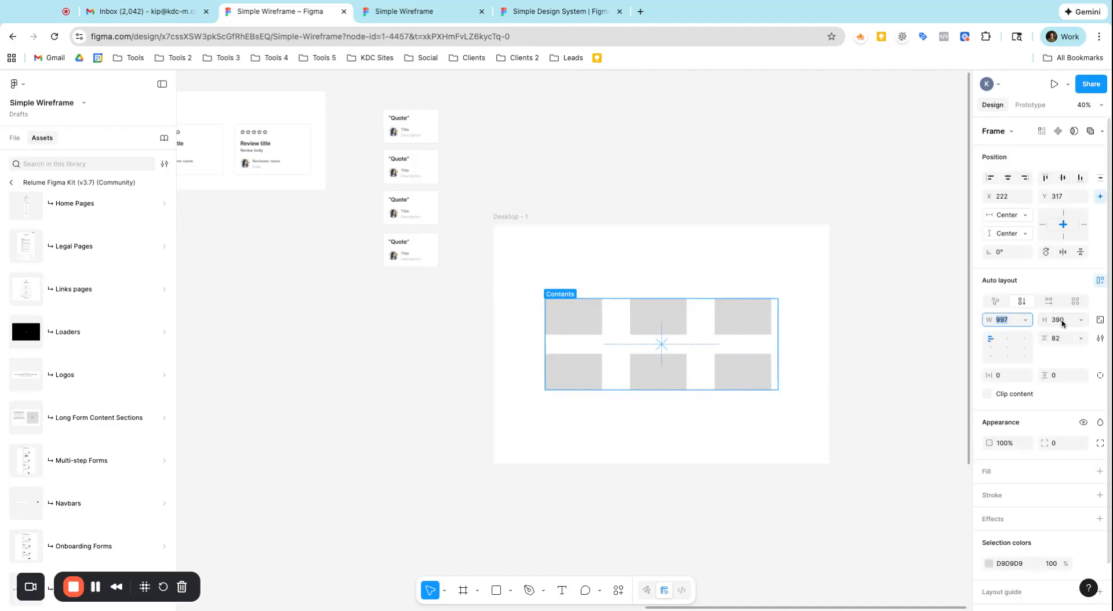
pyautogui.click(1025, 319)
pyautogui.click(1008, 334)
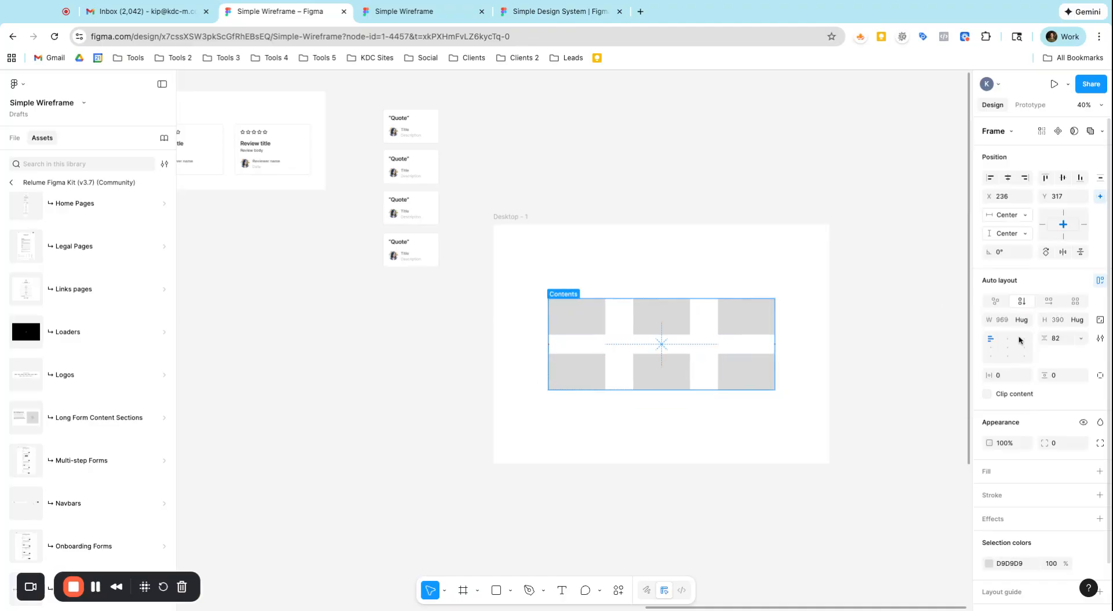
pyautogui.click(816, 339)
pyautogui.click(725, 345)
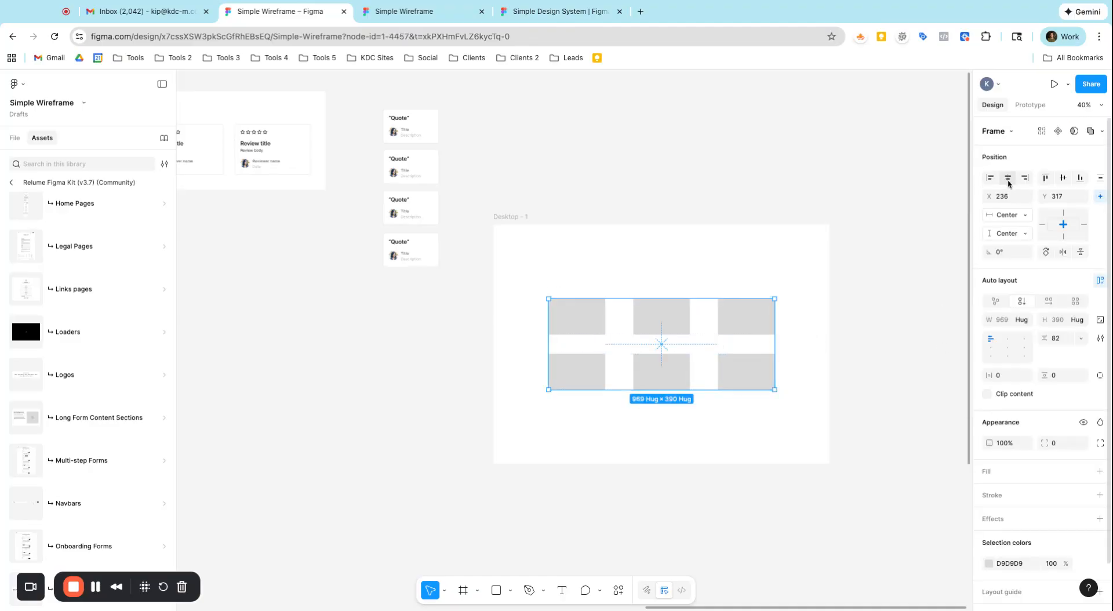
# - Shorten the Desktop frame from its upper edge to a height of about 578
pyautogui.click(537, 286)
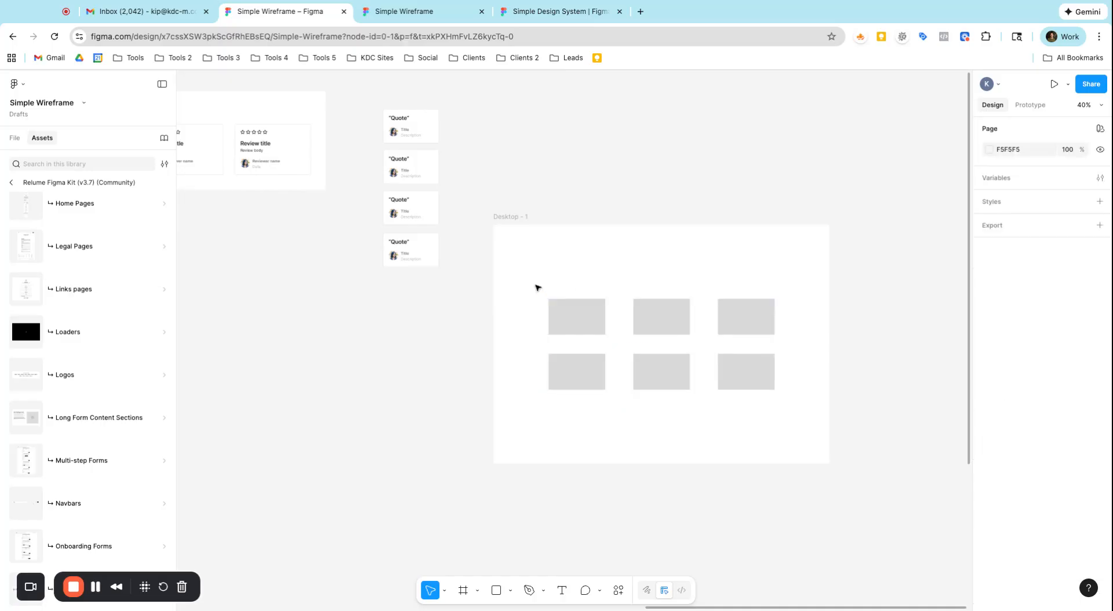
pyautogui.click(511, 231)
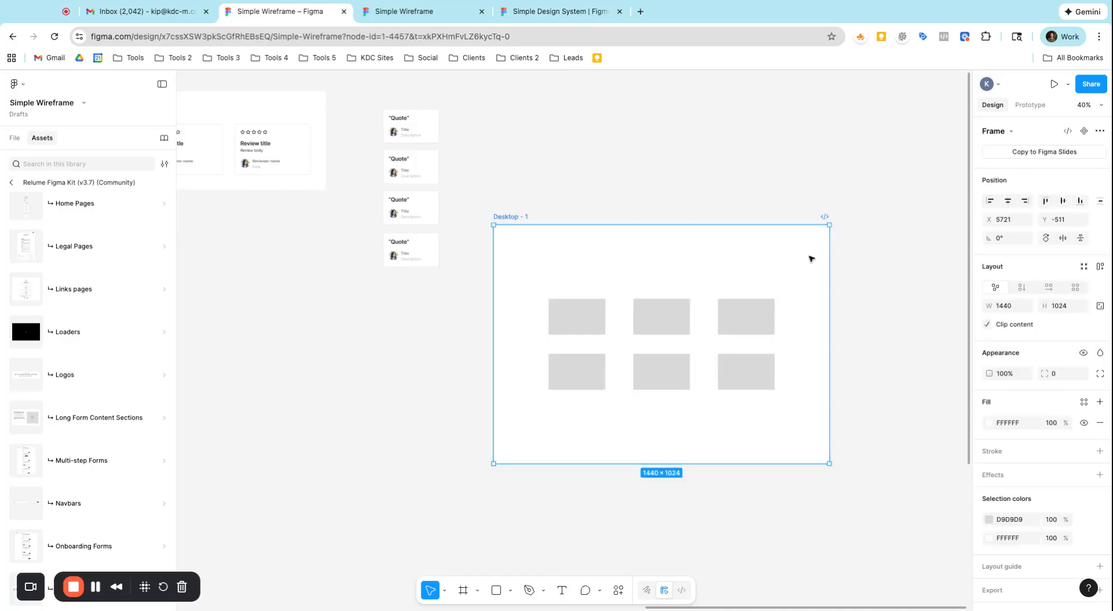
pyautogui.moveTo(772, 226); pyautogui.dragTo(772, 329)
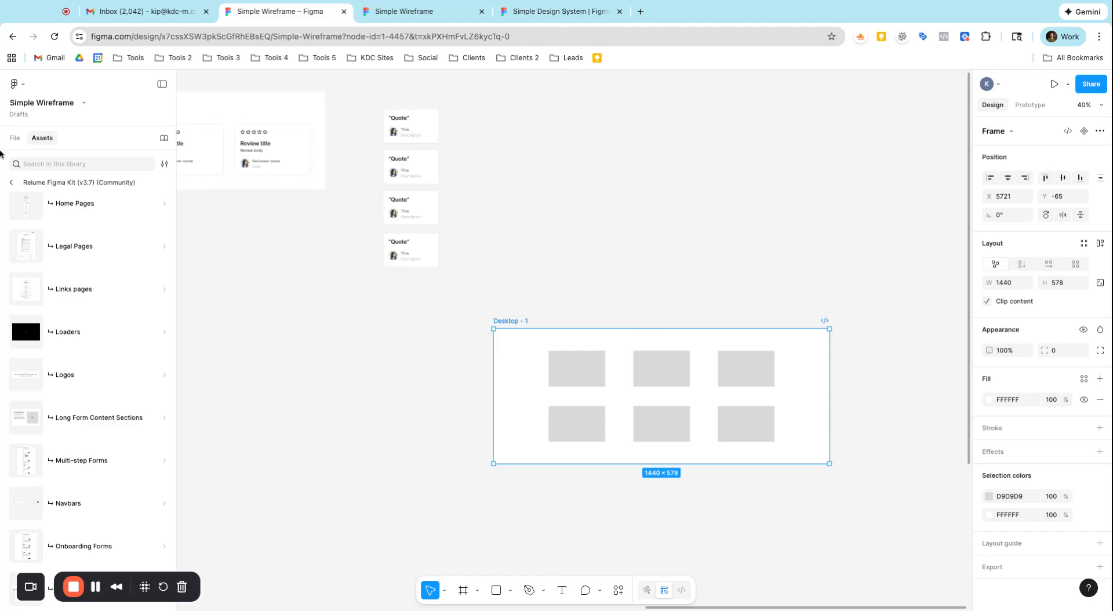
# - Check the file's layers, return to the overview of all asset libraries, and review all the frames on the canvas
pyautogui.click(14, 139)
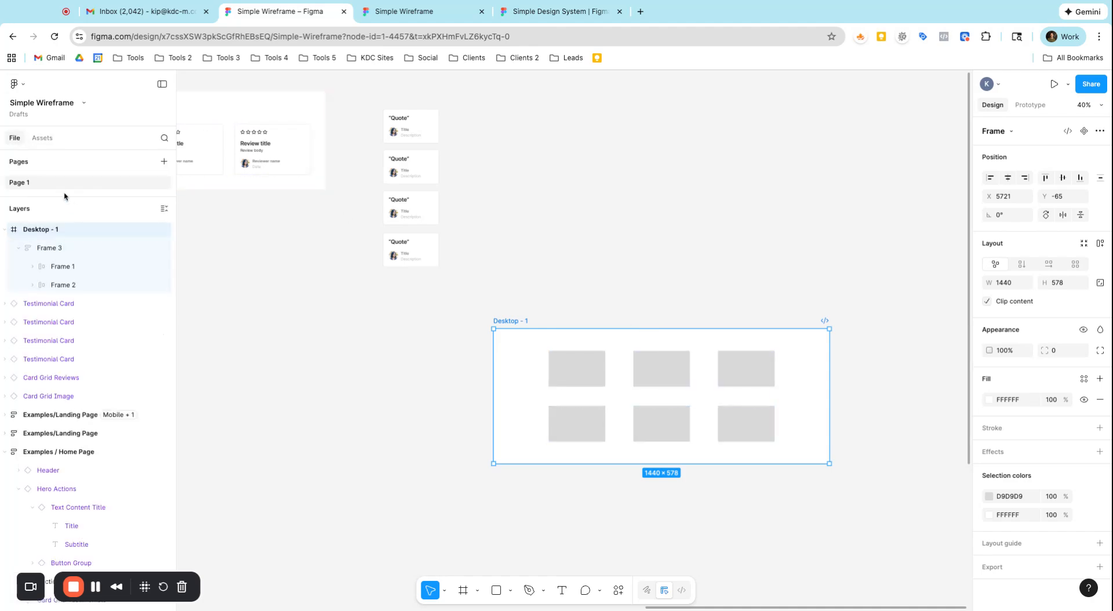
pyautogui.click(39, 139)
pyautogui.click(11, 183)
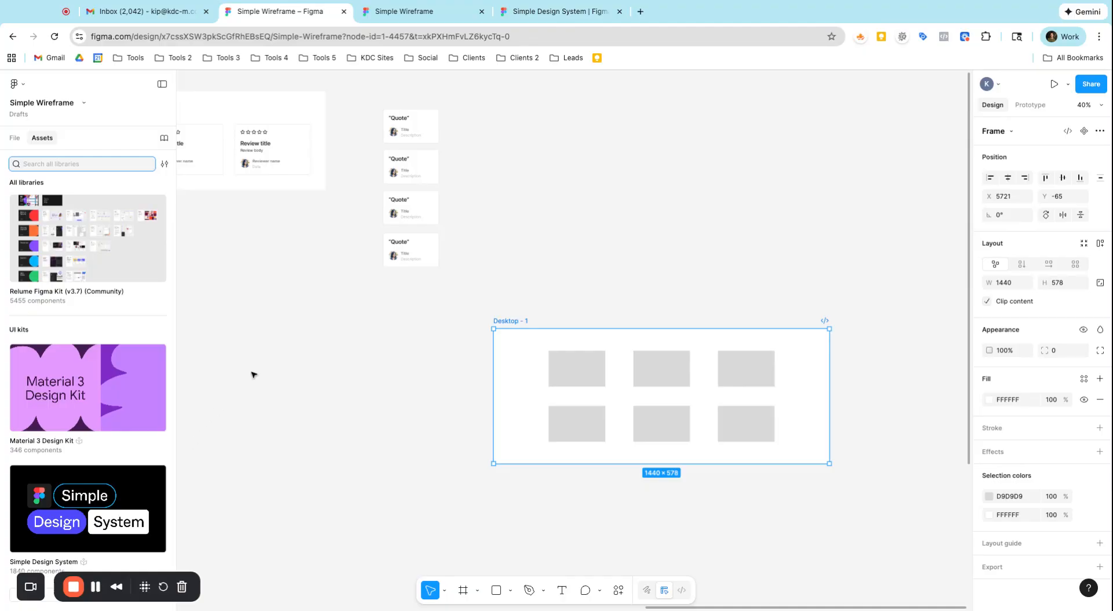
pyautogui.scroll(-5, 255, 371)
pyautogui.hscroll(-3, 258, 366)
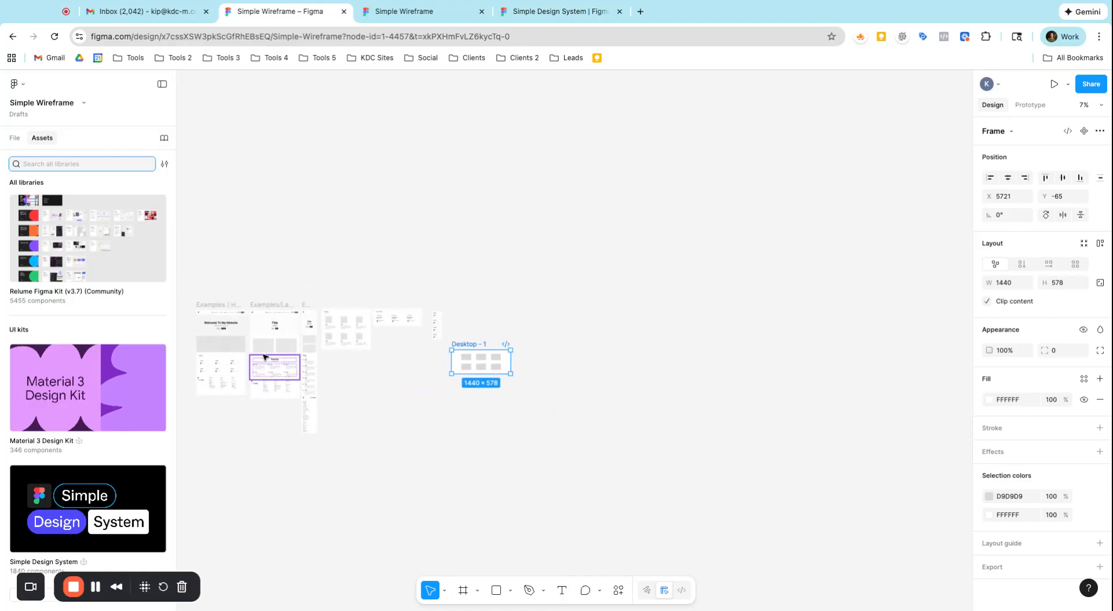
pyautogui.scroll(3, 258, 365)
pyautogui.hscroll(-3, 258, 357)
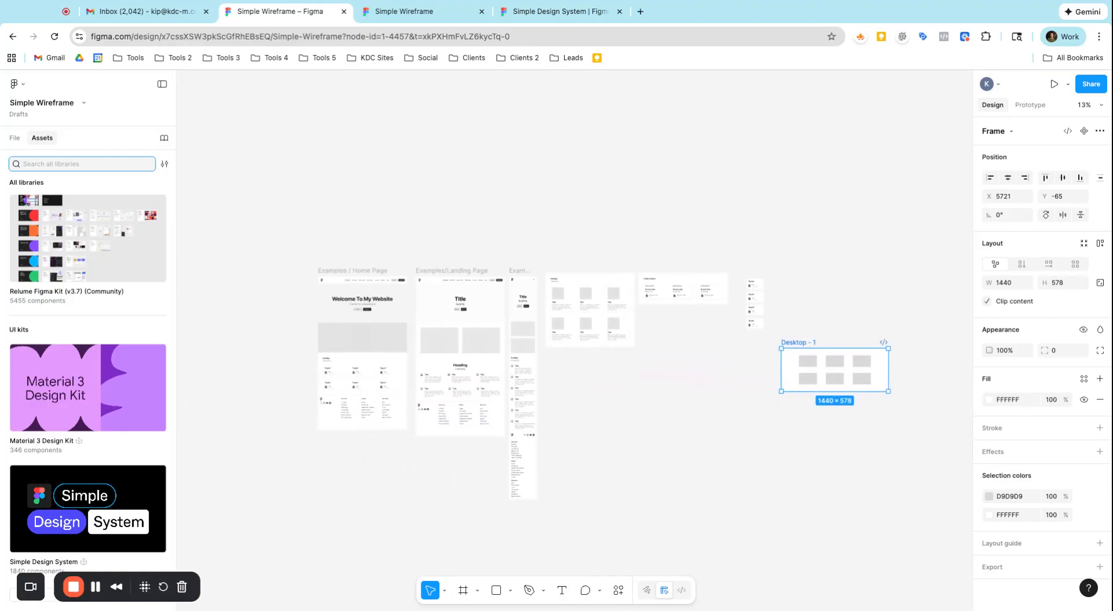